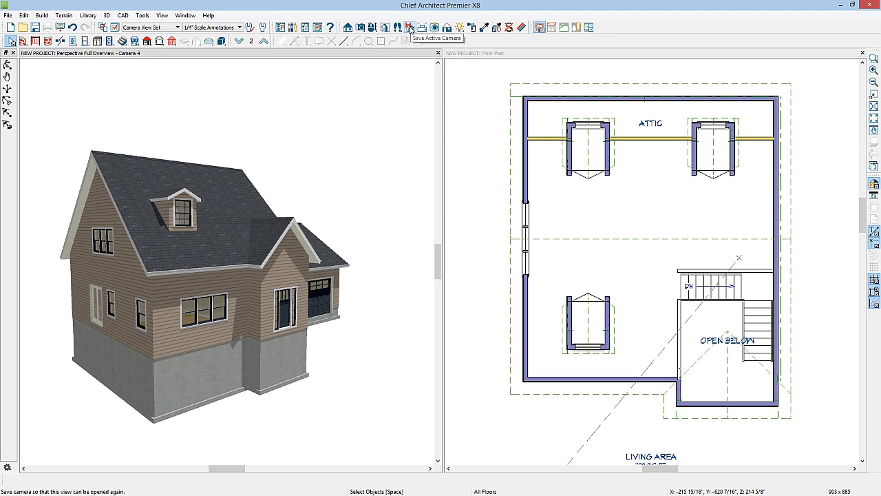
Close the perspective overview camera without saving it and go down to floor 1 of the plan, at the kitchen
click(438, 54)
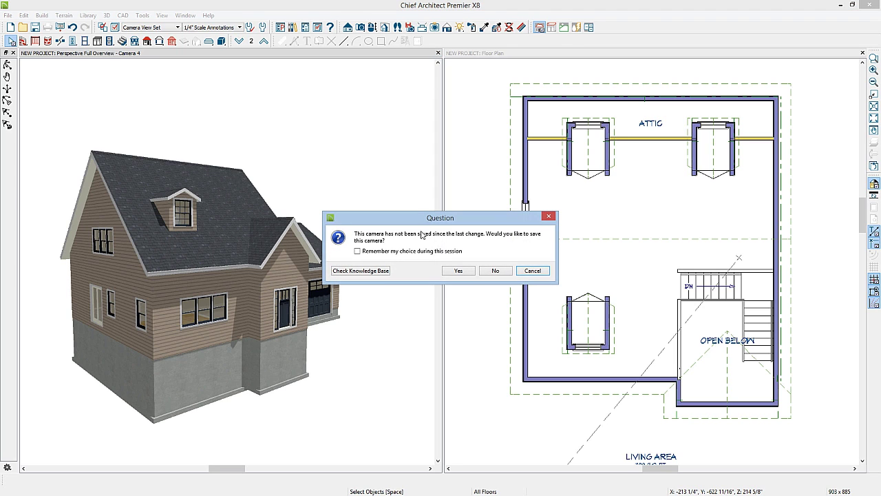
click(495, 271)
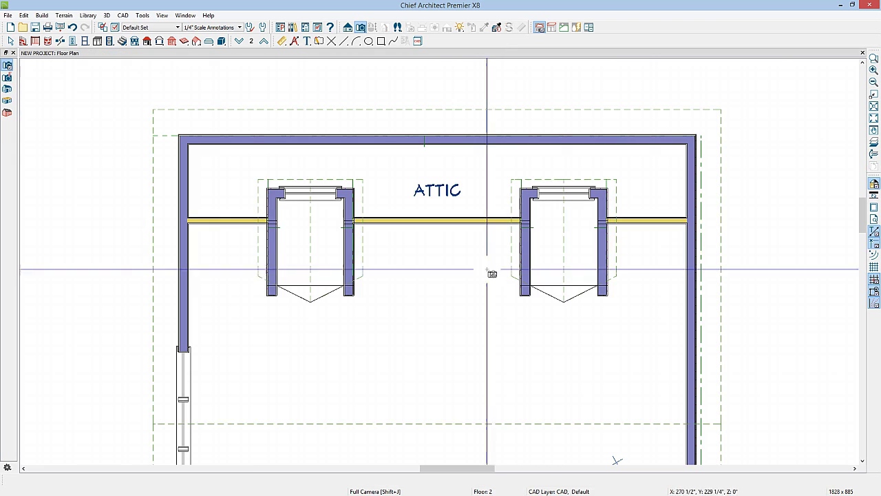
click(239, 41)
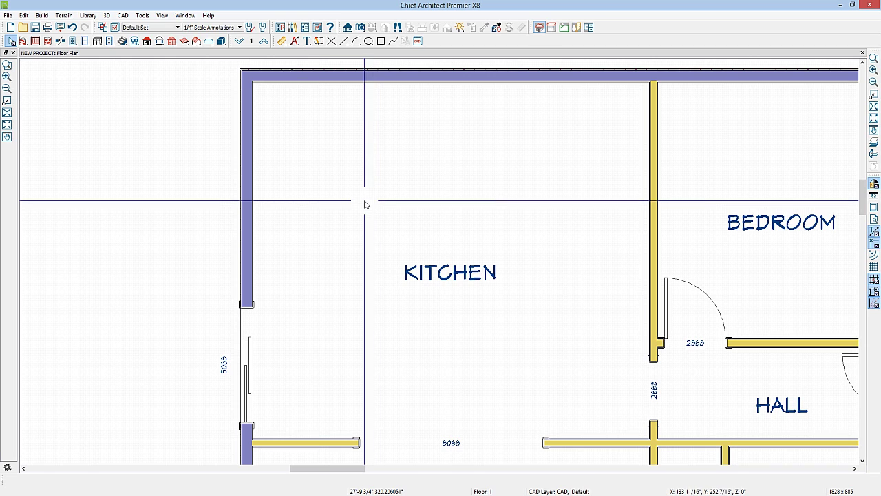
Make NKBA Annotations the active annotation set and Kitchen & Bath Set the active layer set
click(212, 28)
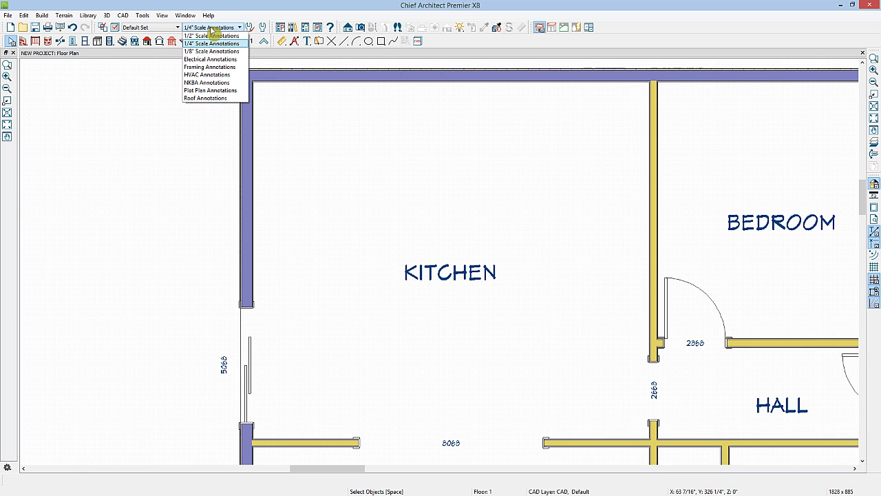
click(208, 86)
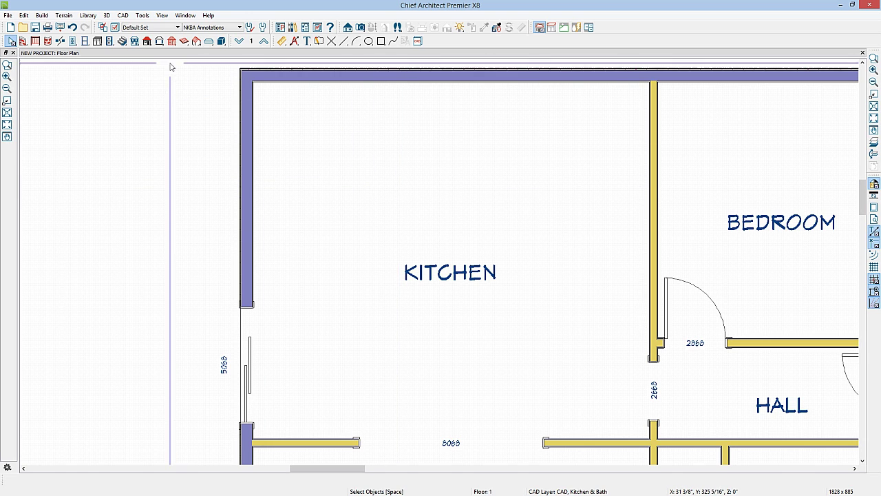
click(172, 31)
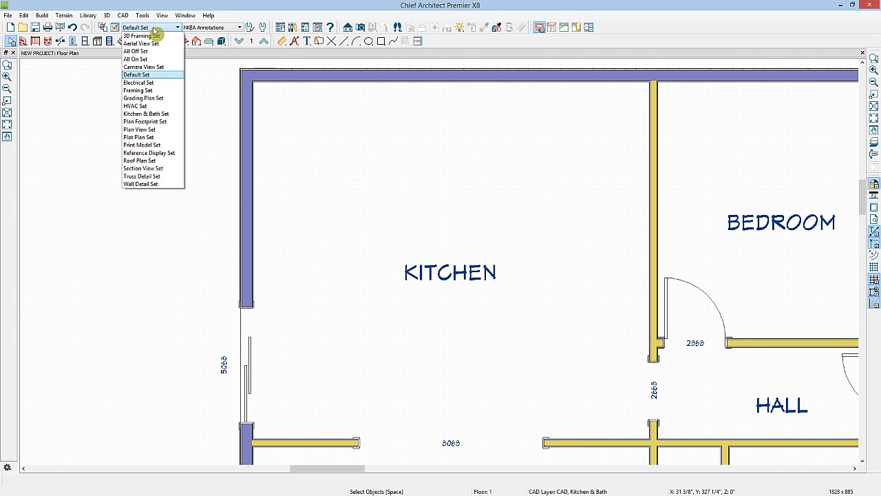
click(151, 114)
Review the layers in the Kitchen & Bath Set, toggle the display of the Electrical layer, and accept the layer options
click(116, 28)
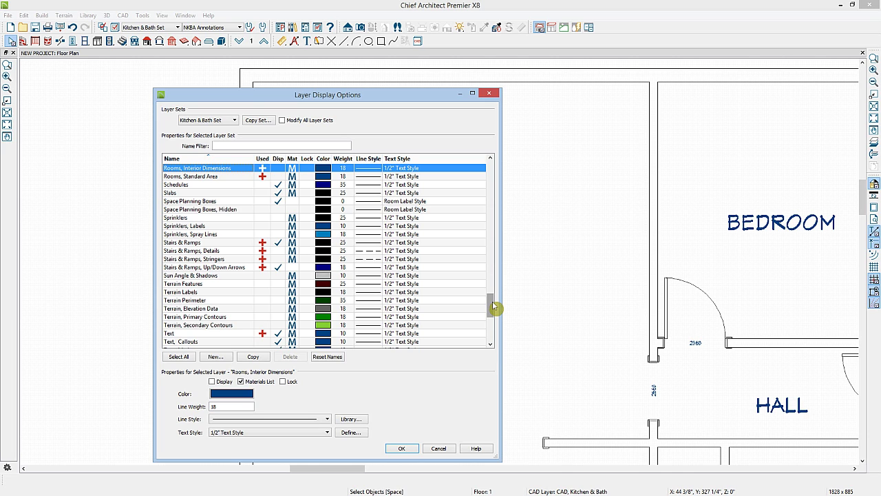
drag(493, 307, 491, 319)
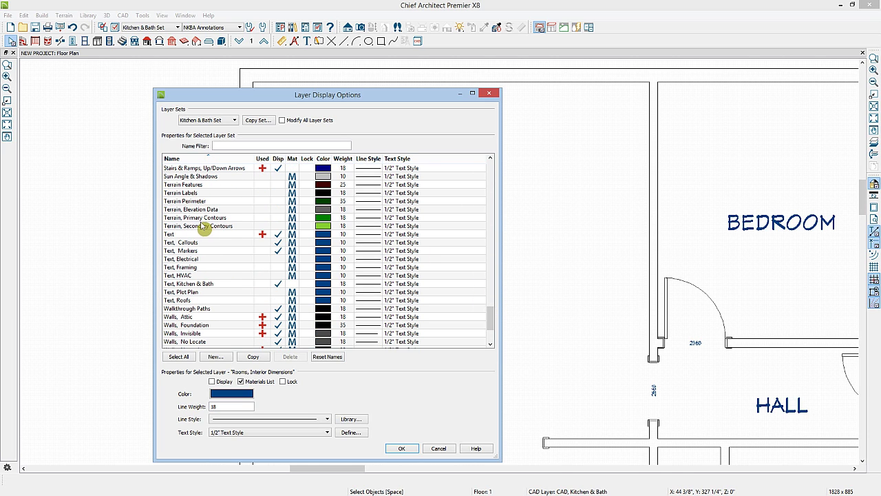
drag(492, 321, 492, 246)
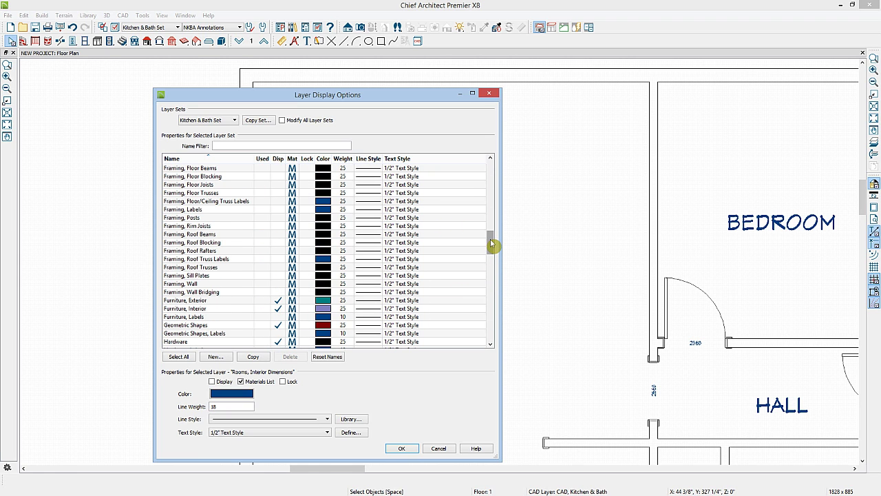
drag(491, 244, 490, 210)
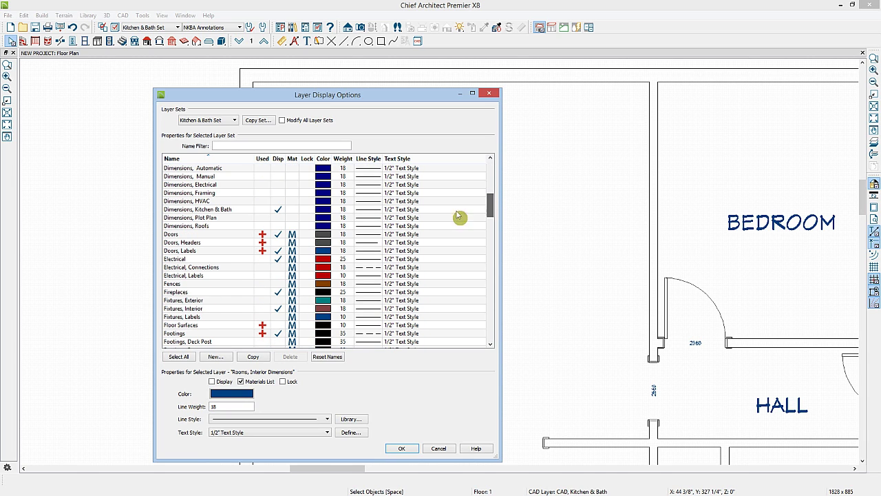
click(279, 261)
click(402, 448)
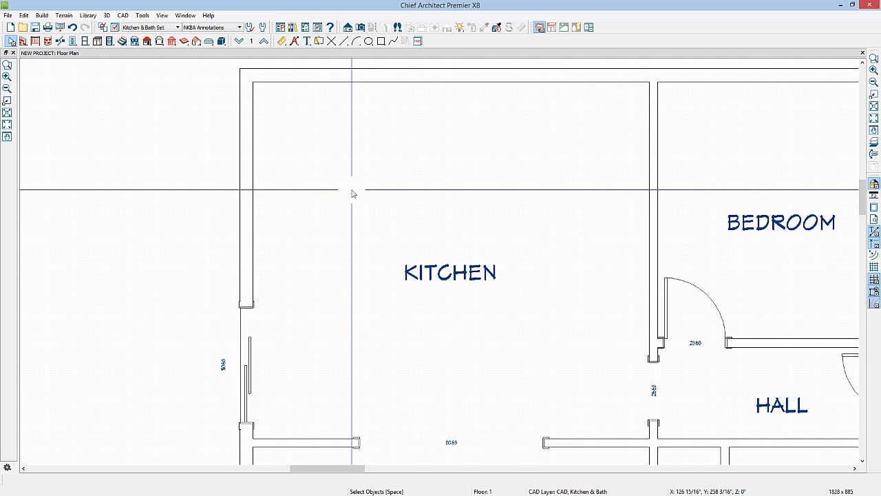
Compare the alternative toolbar configuration with the first one while the cabinet tools are active, and return to the first
click(541, 29)
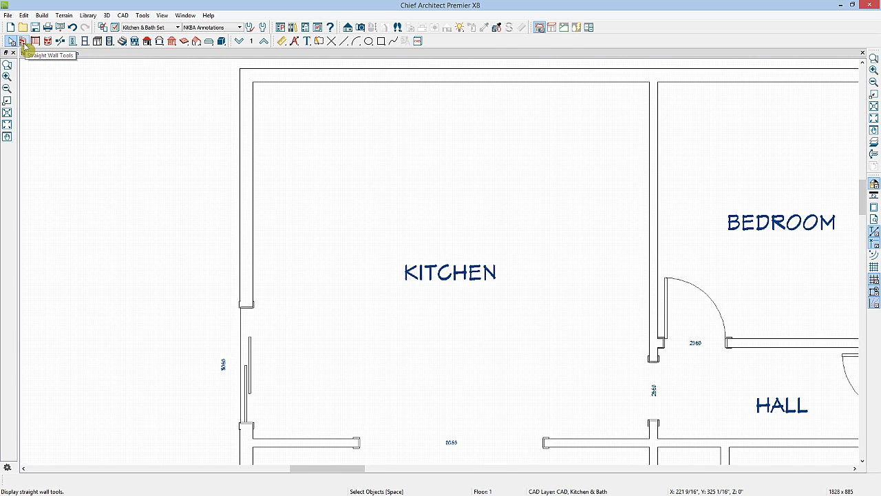
click(100, 43)
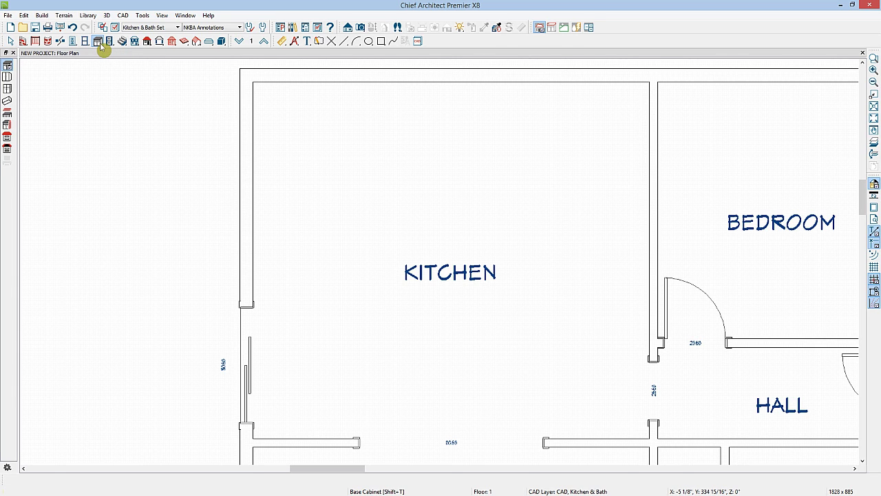
click(553, 29)
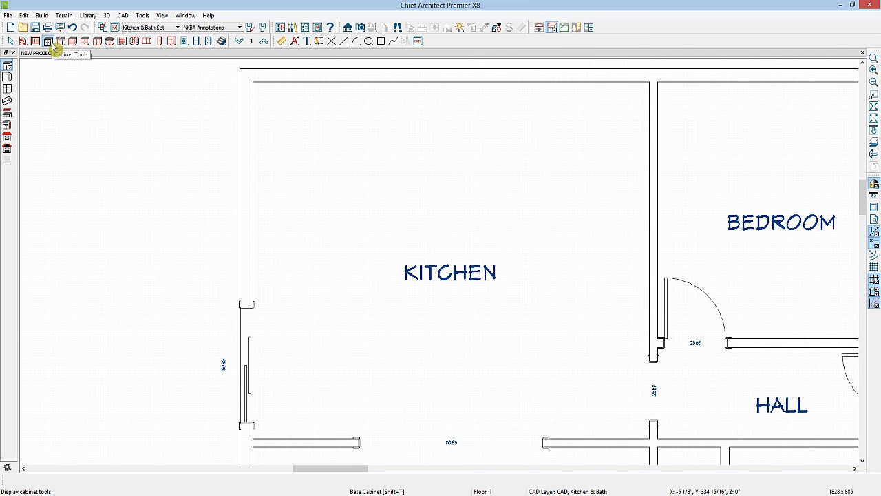
click(539, 29)
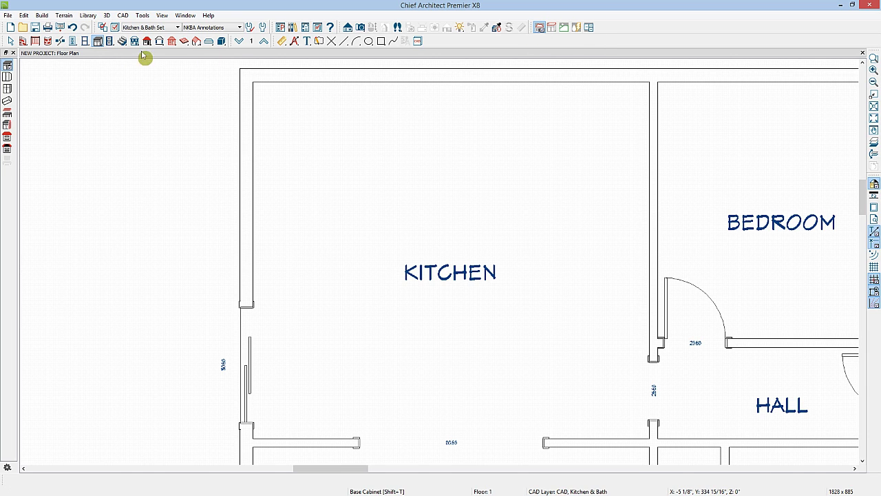
Place a base cabinet against the kitchen's upper exterior wall, near the upper-left corner of the room
click(97, 42)
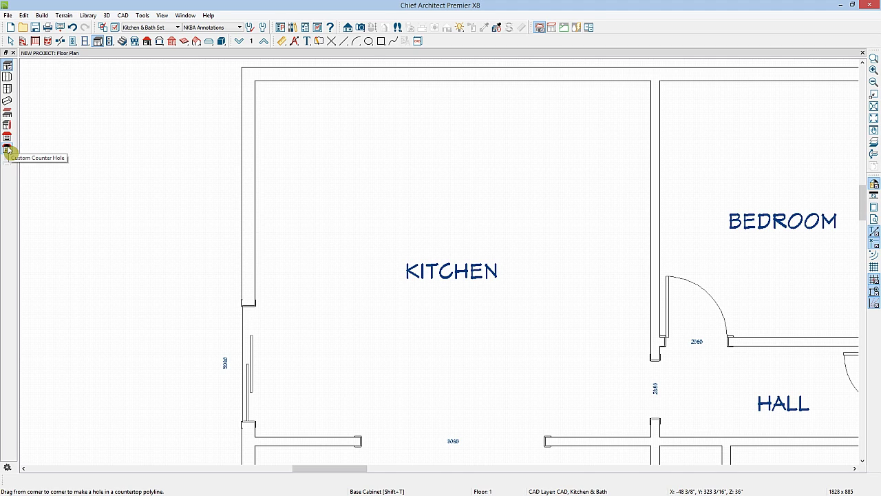
click(9, 66)
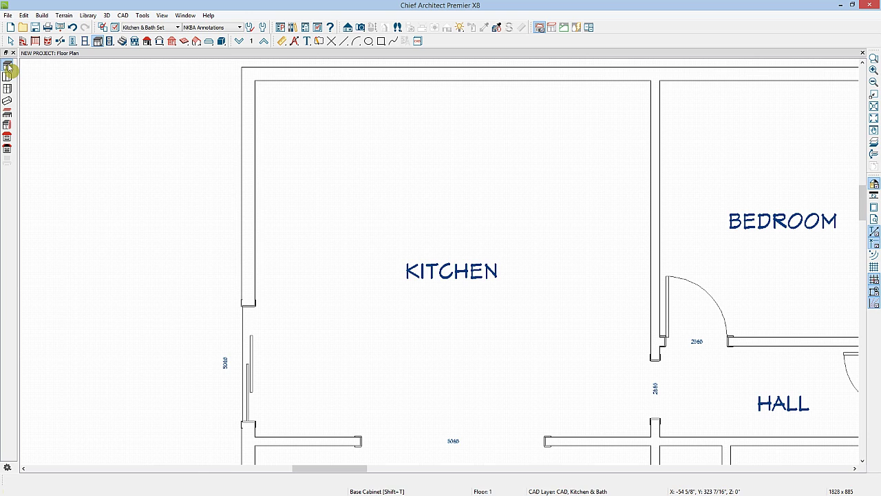
click(303, 93)
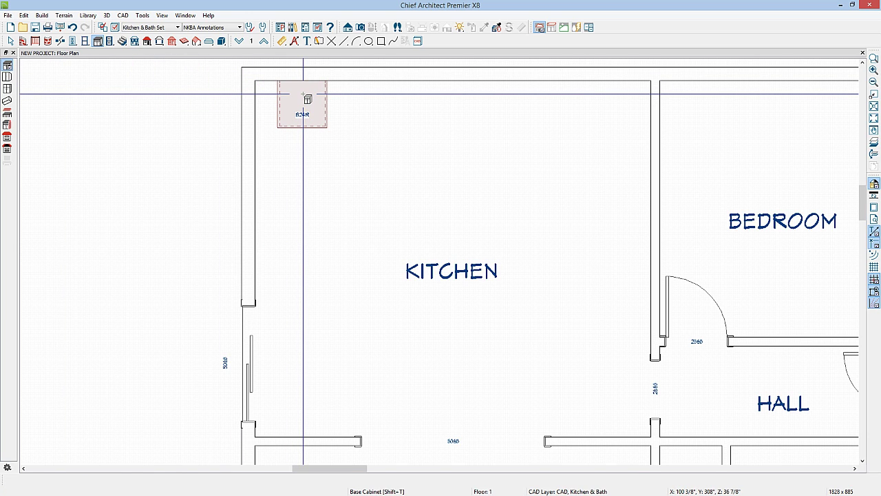
Create a full camera view aimed from the kitchen toward the new base cabinet, looking down onto its countertop
click(360, 27)
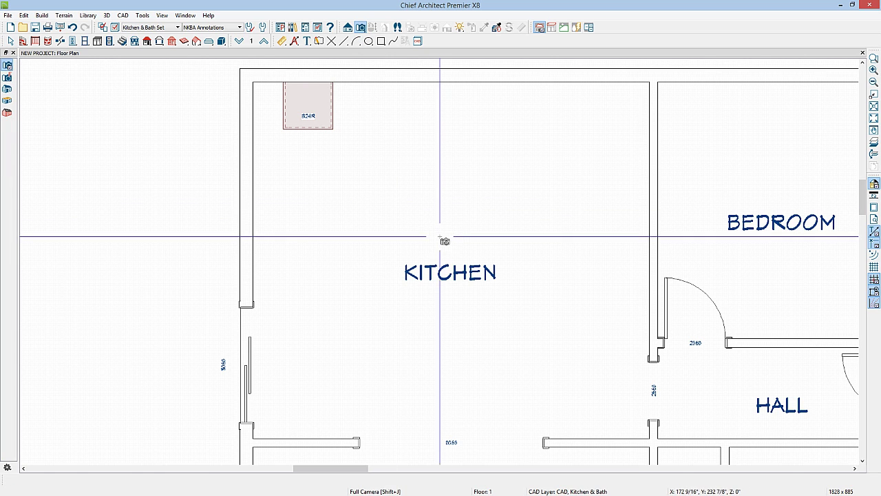
drag(422, 251, 315, 126)
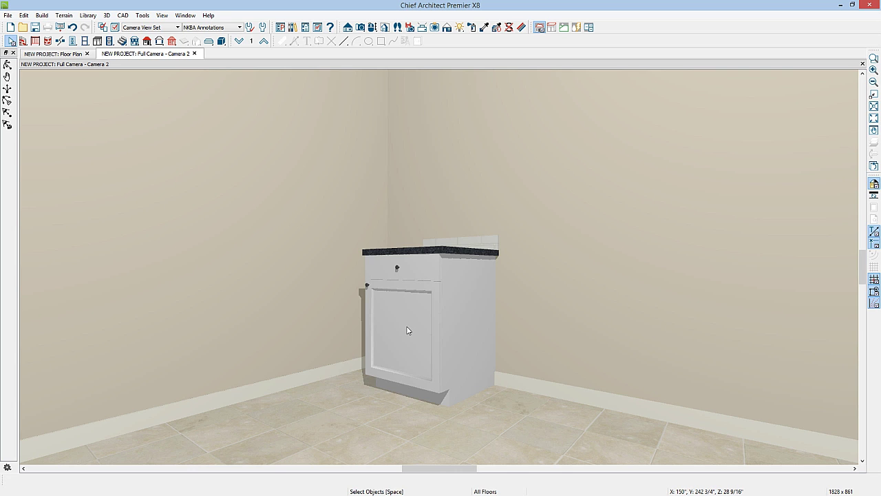
middle_drag(466, 199, 438, 245)
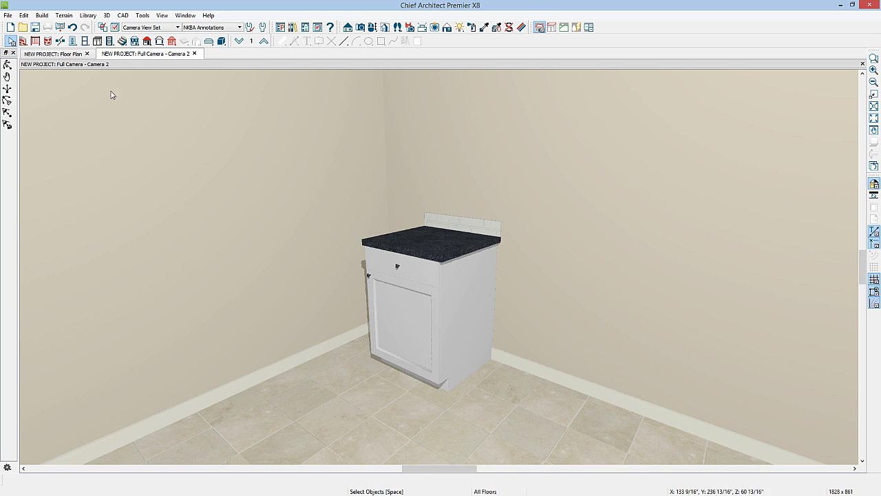
Examine the size, countertop and toe kick settings in the base cabinet defaults and close them without changes
click(97, 64)
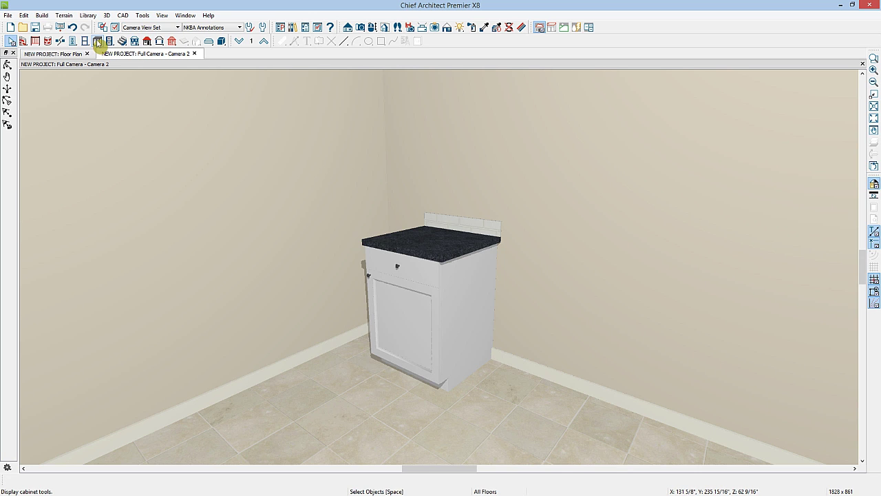
double_click(98, 41)
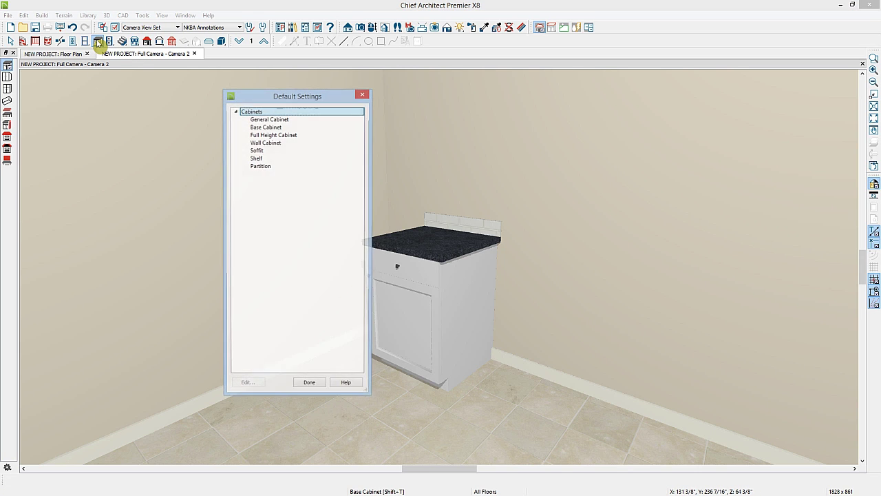
click(259, 127)
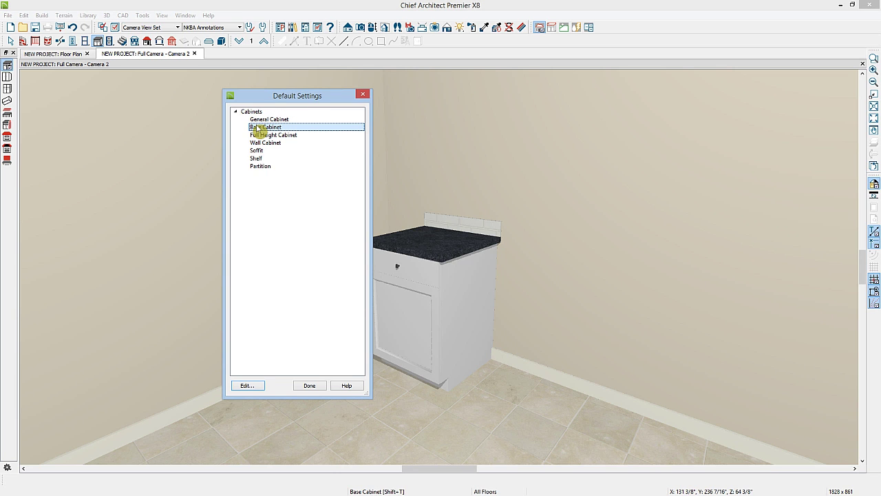
double_click(259, 129)
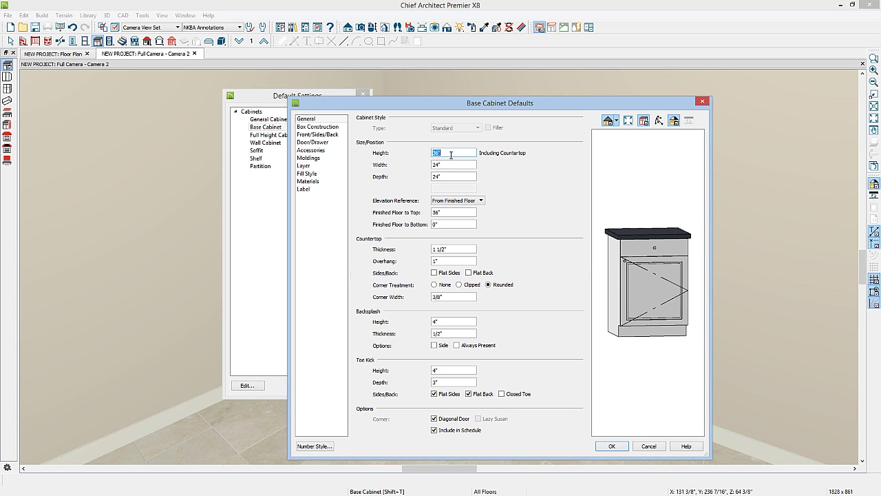
click(699, 103)
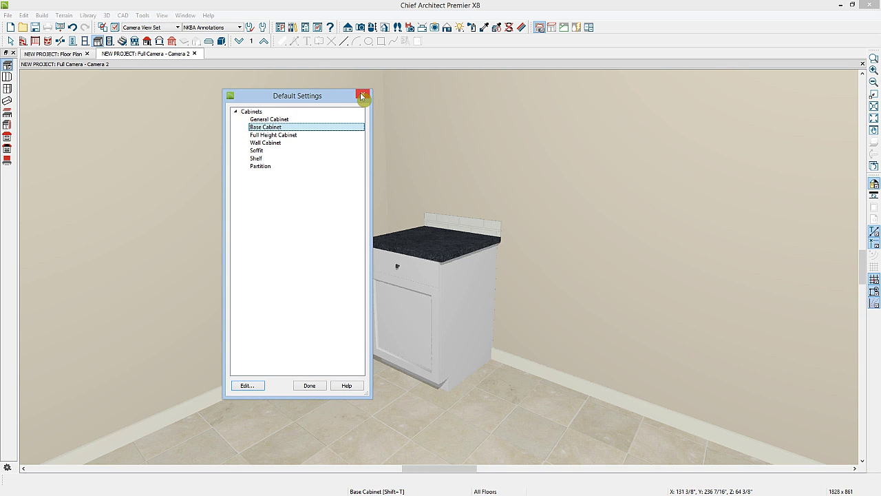
click(361, 97)
key(space)
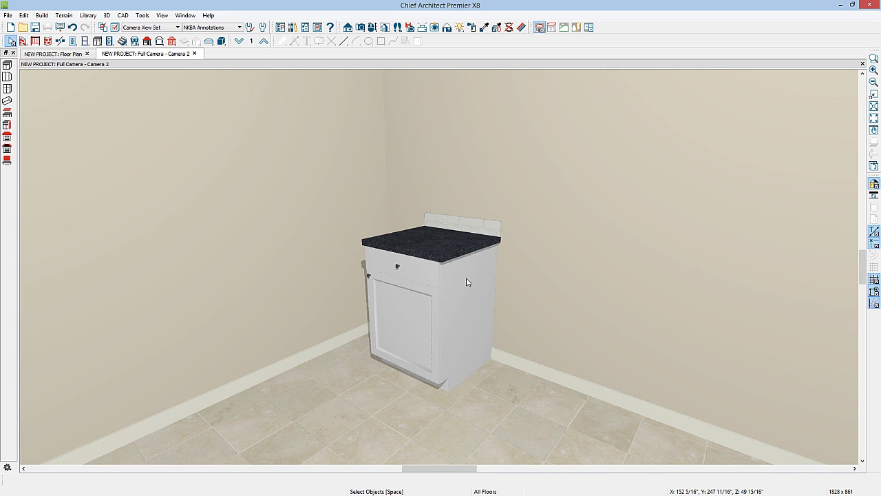
Show the Library Browser and expand the Chief Architect Core Catalogs down to the Masonry & Stone materials
drag(466, 282, 449, 236)
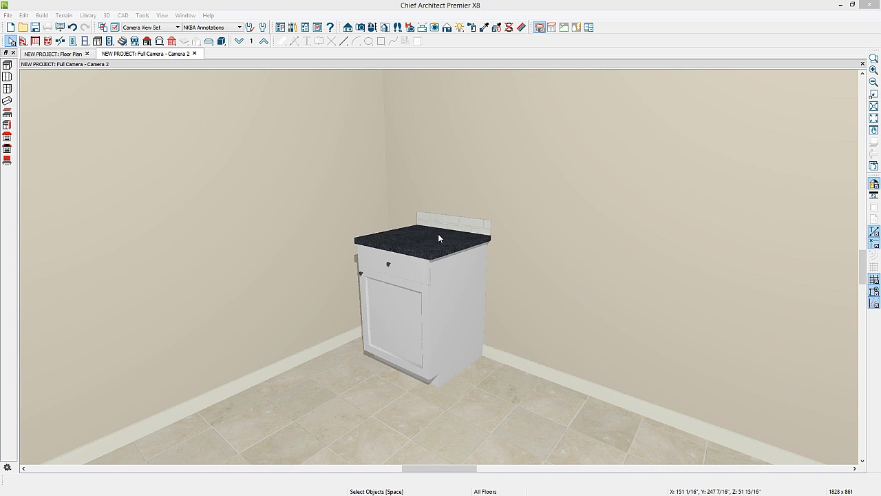
click(292, 28)
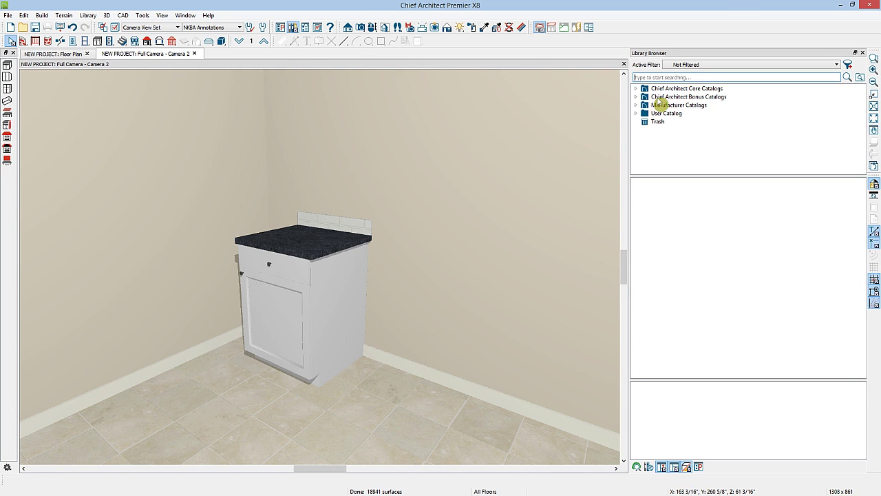
click(636, 88)
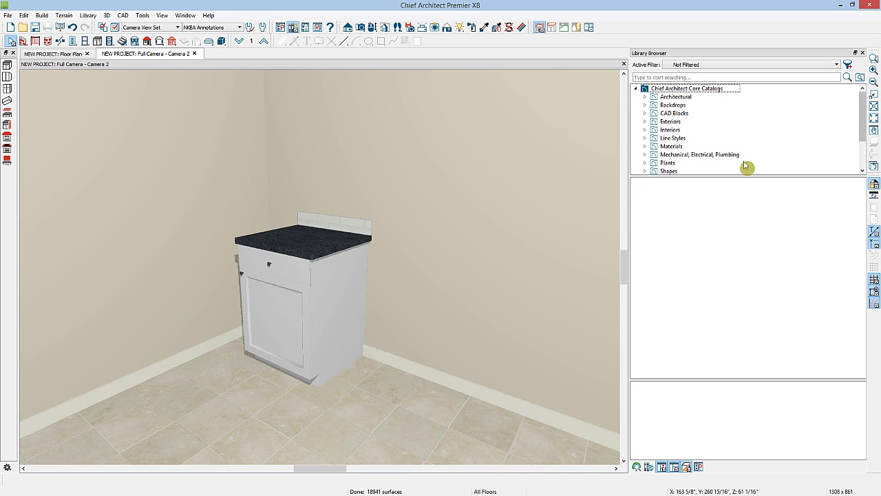
click(645, 146)
drag(865, 109, 864, 129)
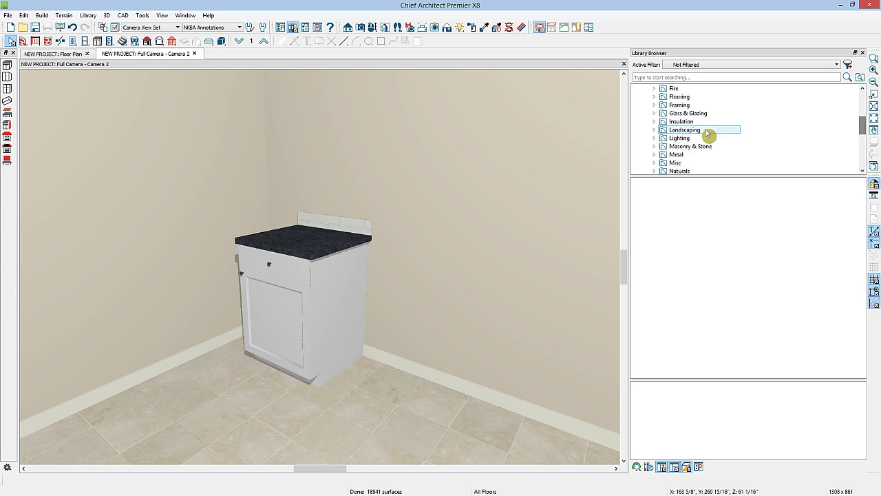
click(654, 146)
Expand the Masonry & Stone materials down to Stone, Marble and Greys, and display the grey marble swatches
scroll(864, 127, down, 2)
click(674, 130)
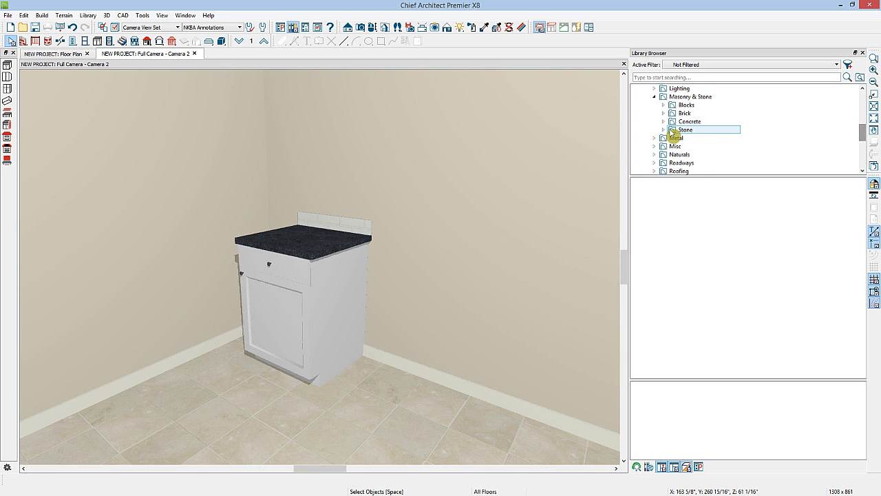
double_click(675, 131)
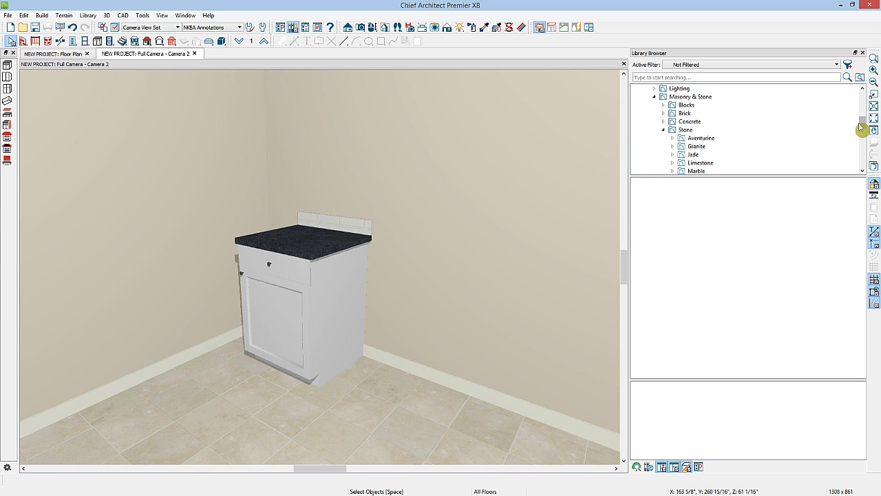
click(673, 171)
scroll(863, 124, down, 3)
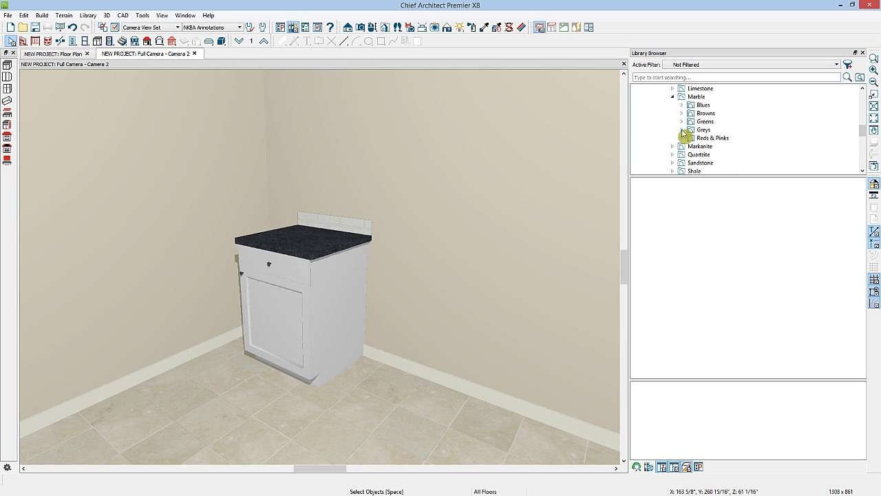
click(683, 130)
click(690, 133)
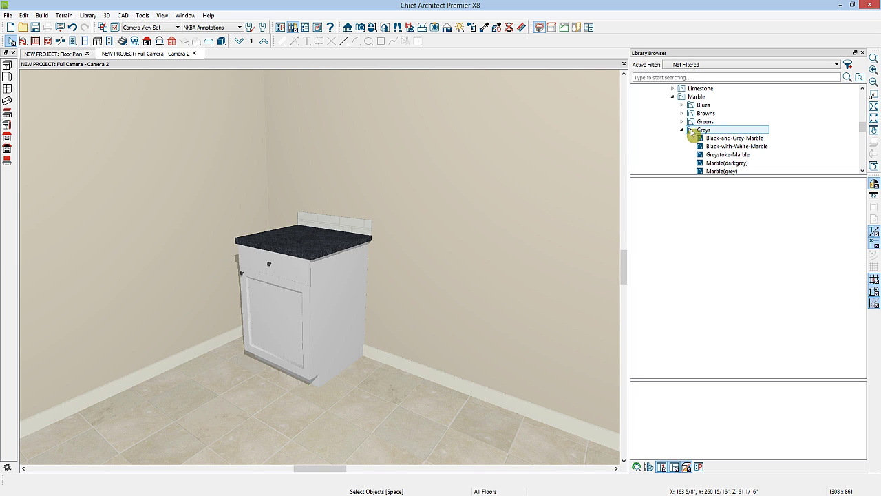
click(691, 132)
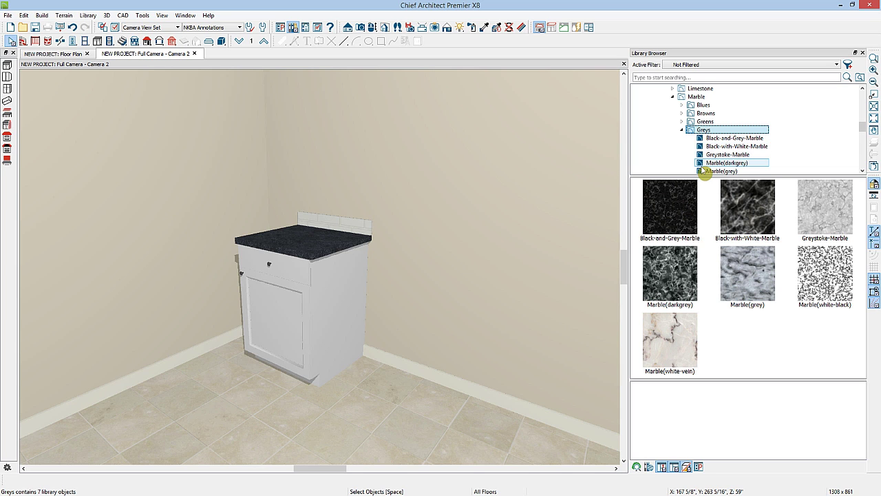
Paint the base cabinet's countertop with the Greystoke-Marble material
click(823, 209)
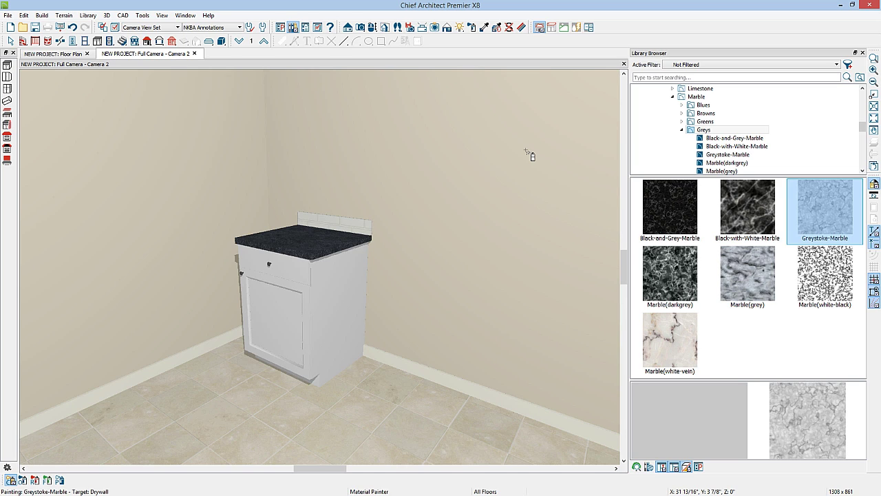
click(313, 243)
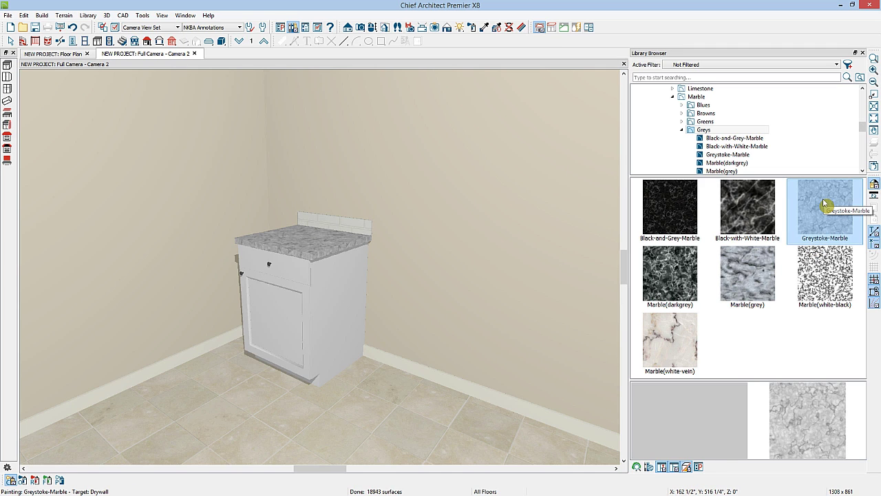
key(Escape)
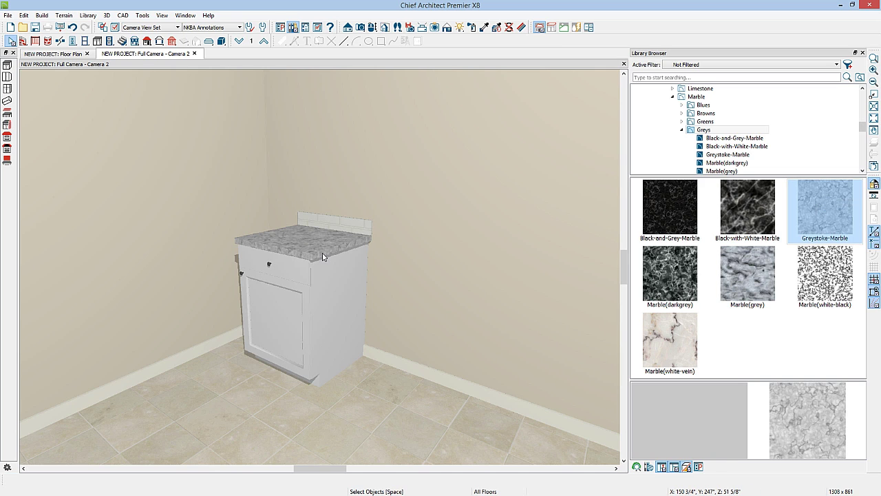
Update the base cabinet defaults from the cabinet with the marble countertop
click(307, 251)
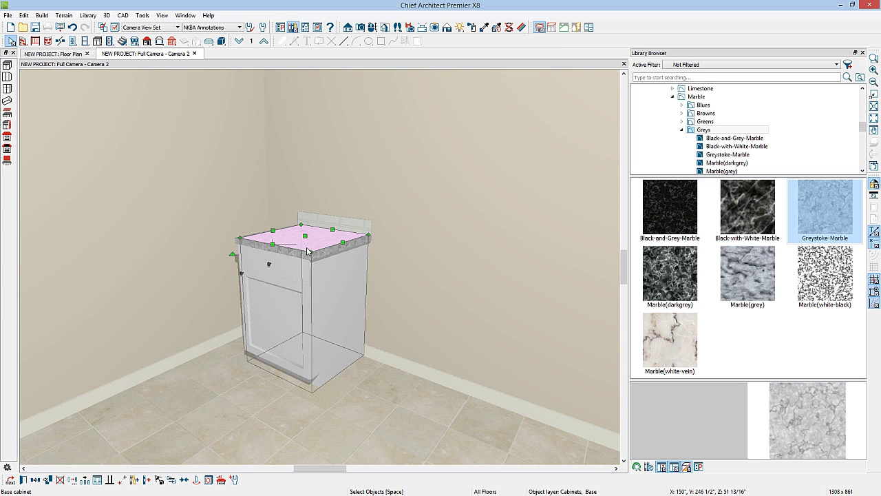
click(234, 480)
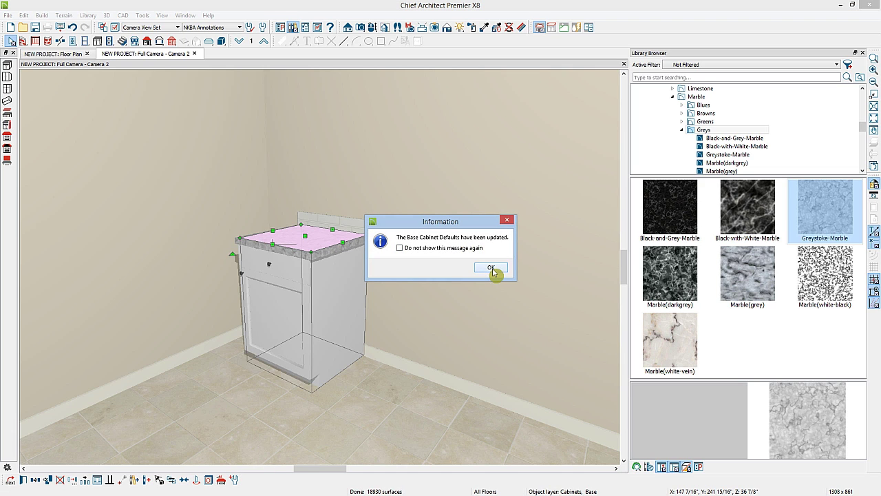
click(491, 268)
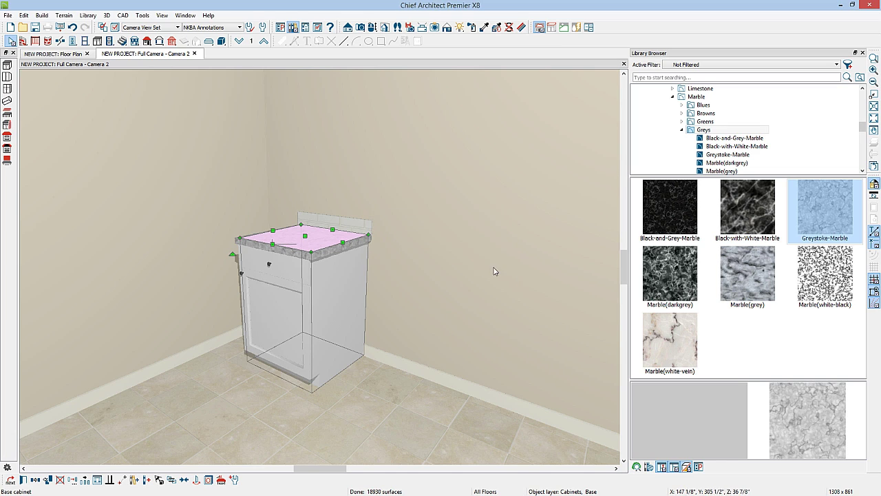
Place a second base cabinet along the same wall, in front of the first one in the camera view
click(99, 43)
click(7, 66)
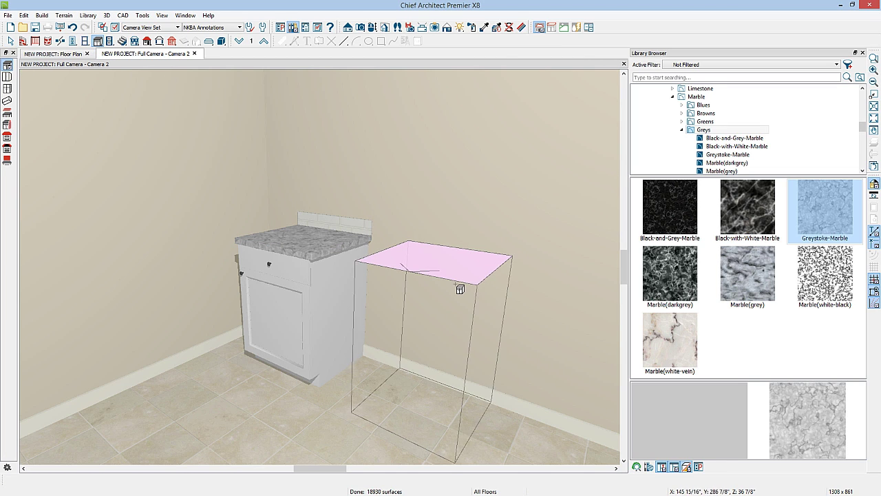
click(457, 285)
key(space)
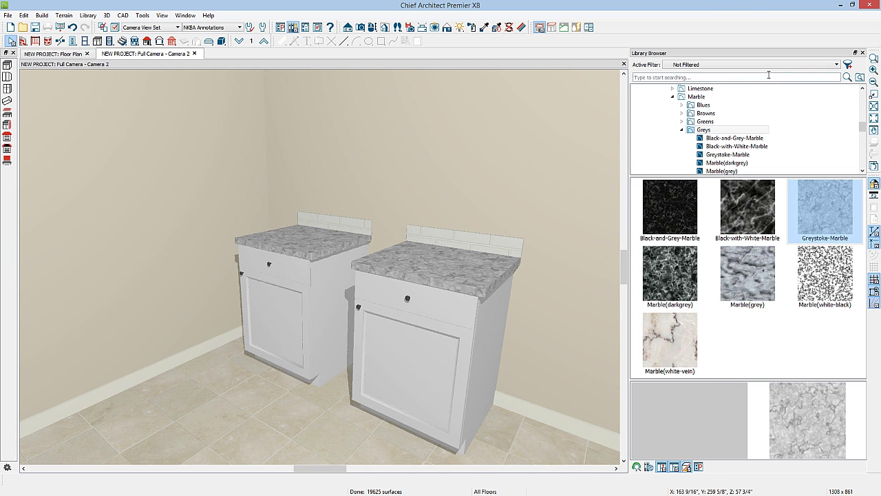
Close the Library Browser, return to the floor plan view, and delete both base cabinets from the kitchen
click(864, 53)
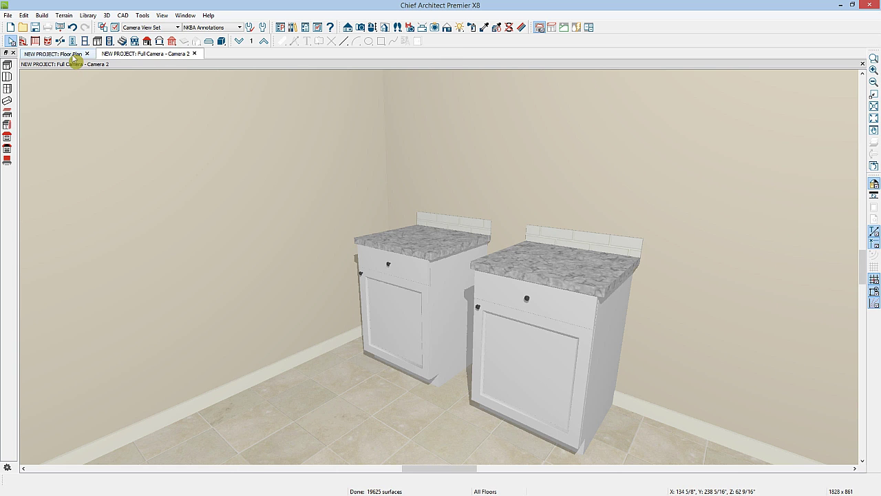
click(74, 58)
click(386, 117)
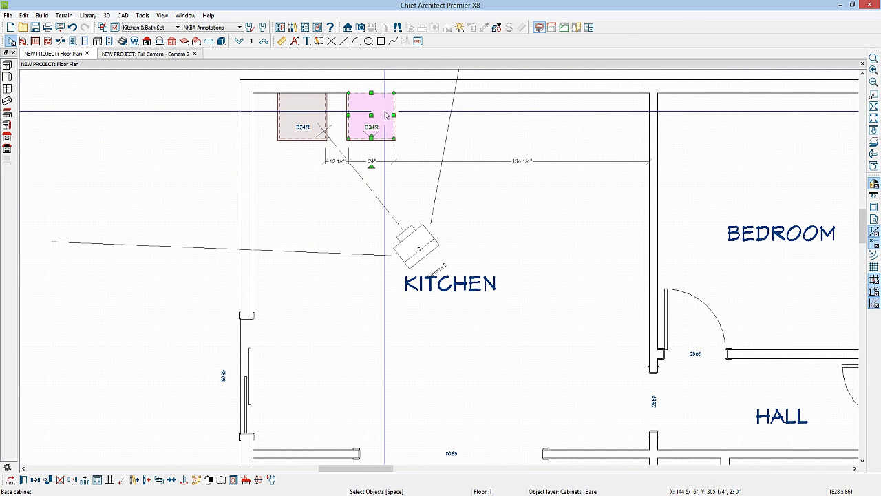
drag(387, 115, 308, 116)
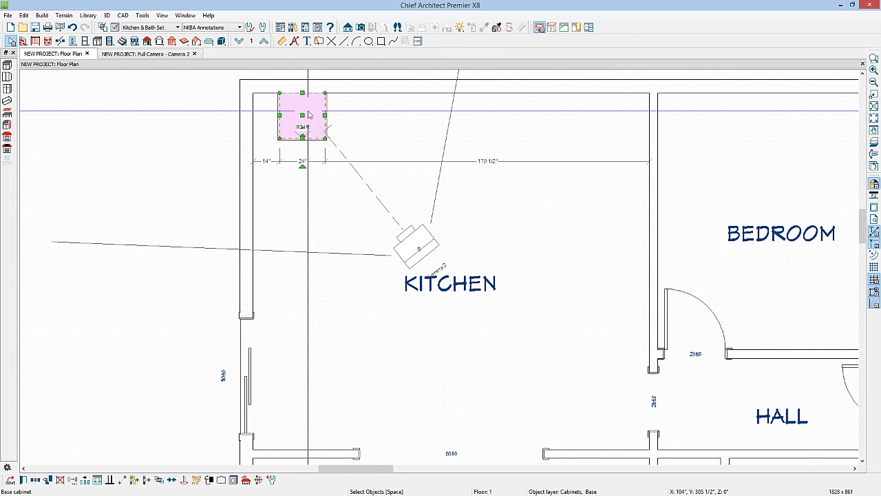
key(Delete)
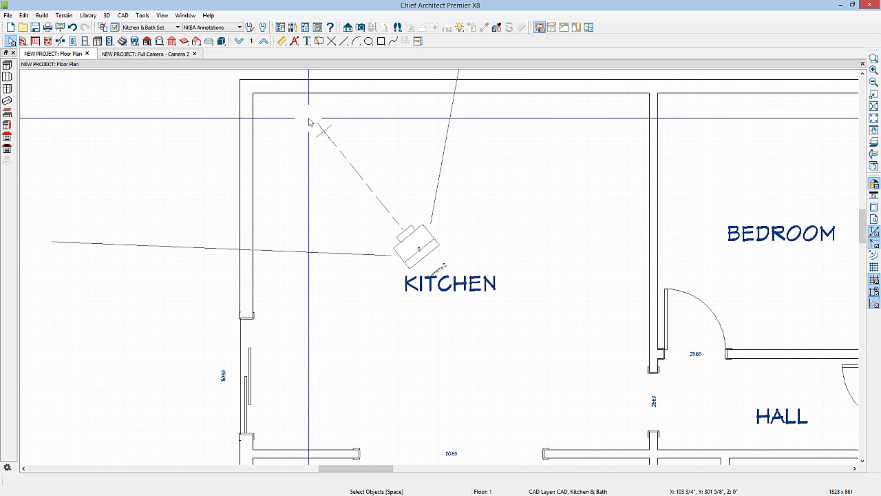
Place a corner base cabinet in the kitchen's upper-left corner
click(98, 42)
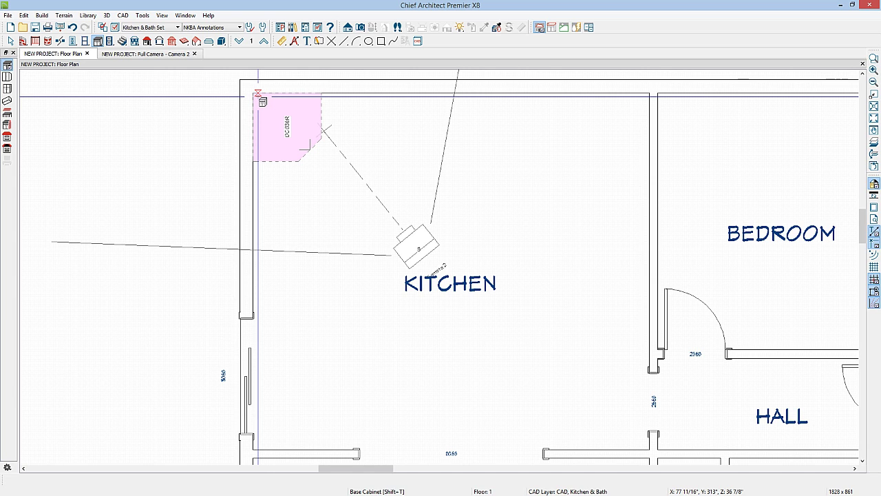
click(309, 145)
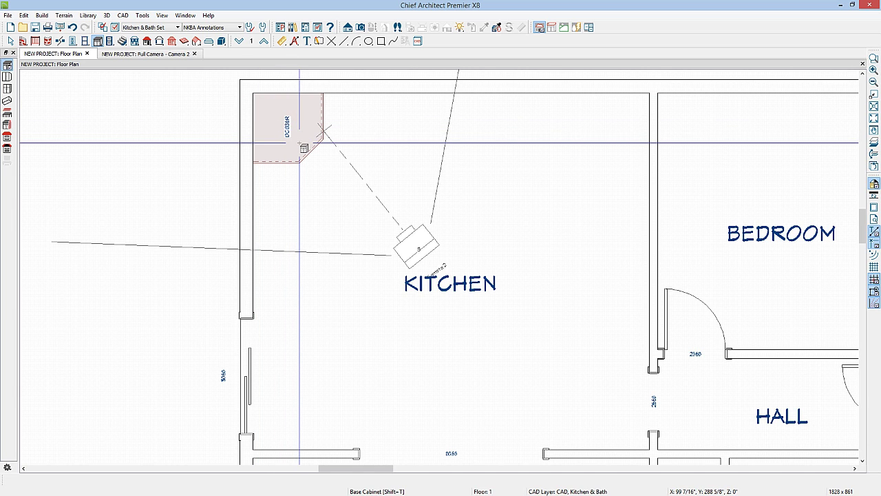
key(space)
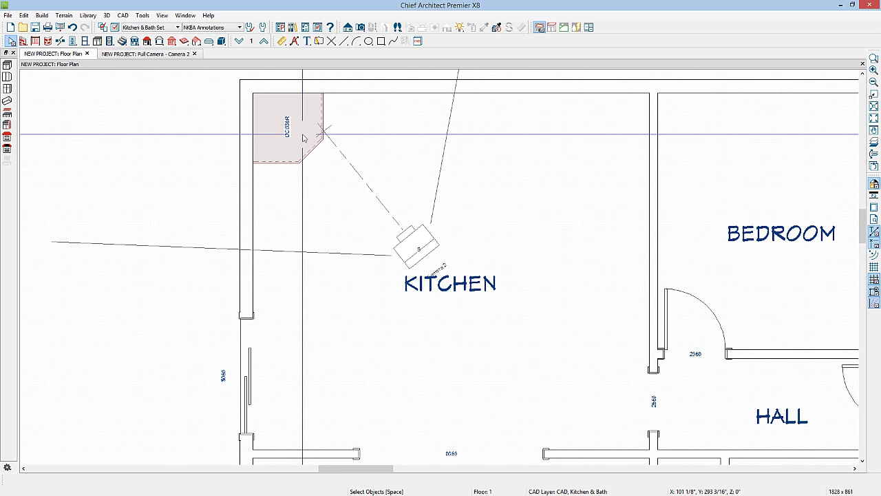
Turn off the Diagonal Door option for the corner cabinet and turn on its Lazy Susan option
double_click(303, 137)
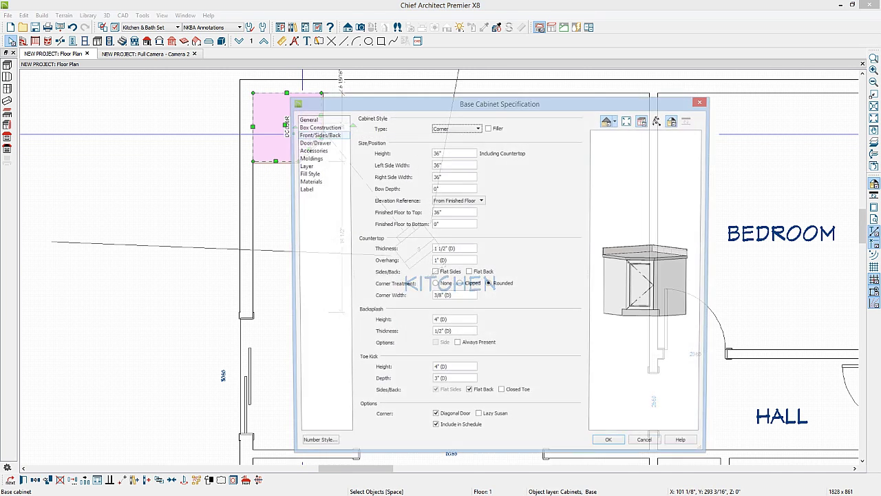
click(486, 287)
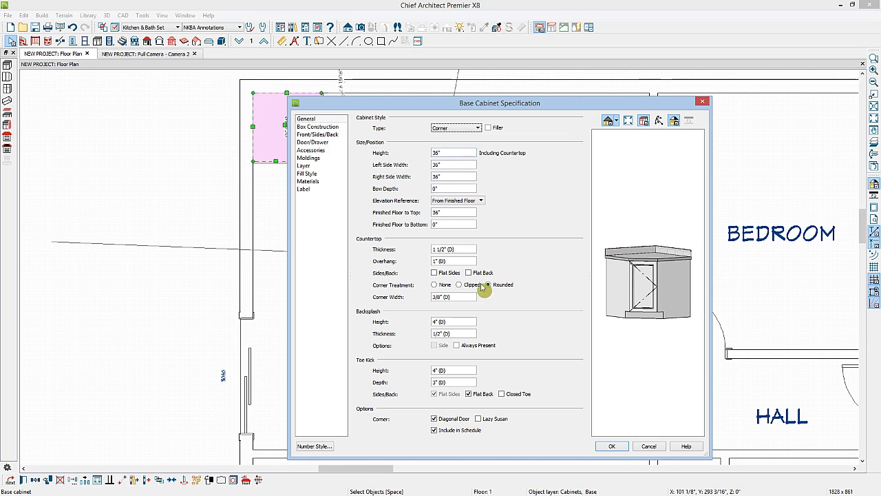
click(435, 419)
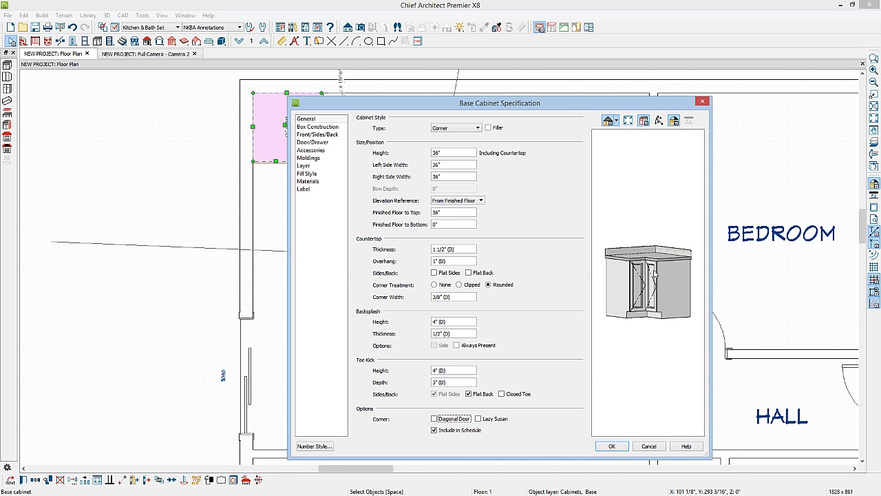
click(611, 447)
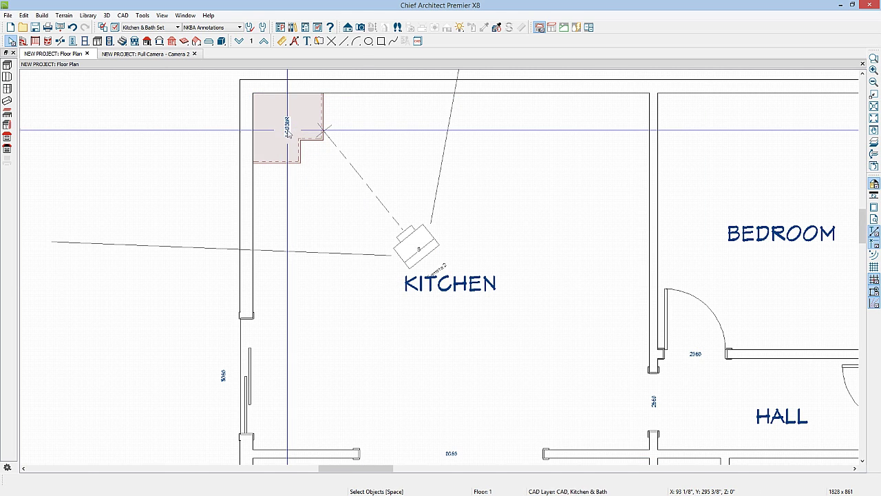
double_click(289, 133)
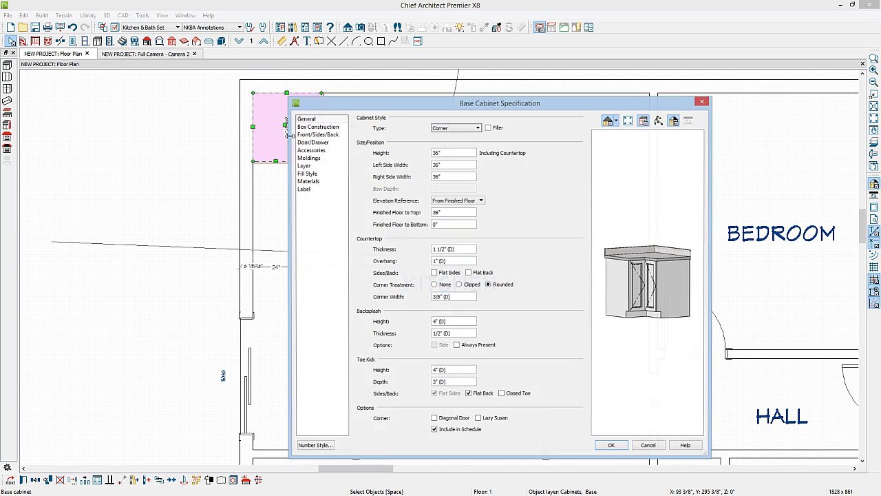
click(478, 420)
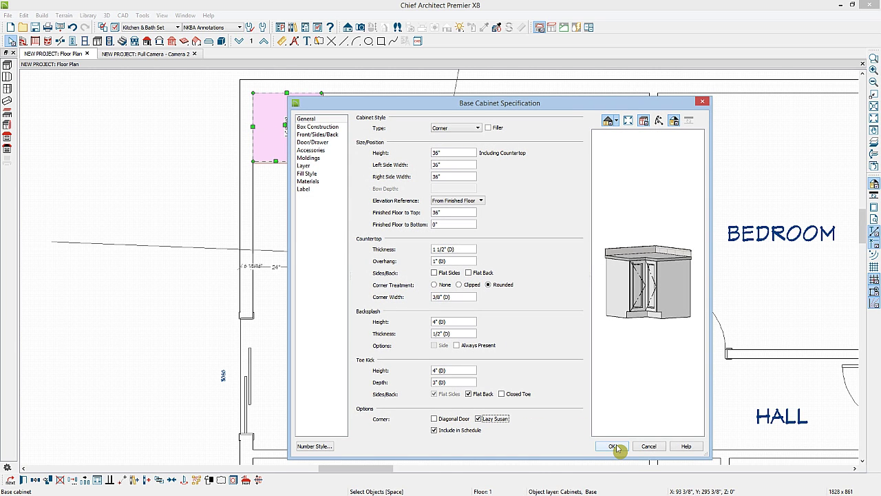
click(612, 446)
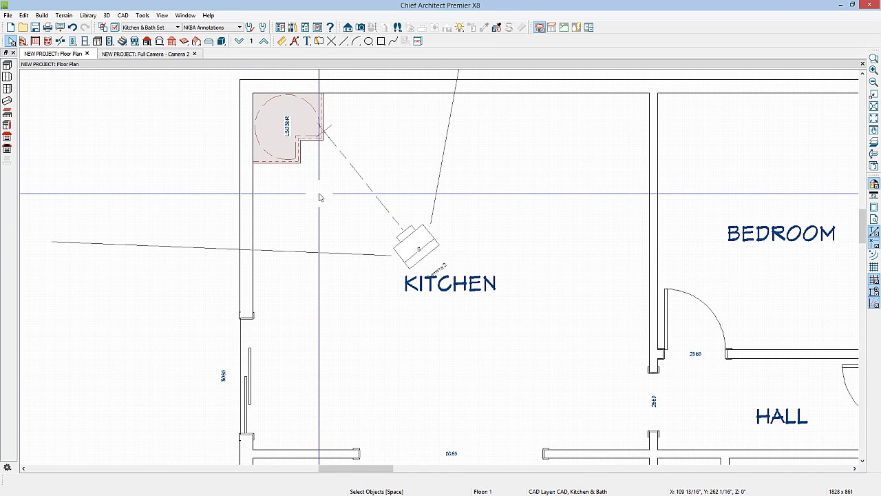
Delete the corner cabinet and place a standard base cabinet on the kitchen's upper wall, near the upper-left corner
click(301, 125)
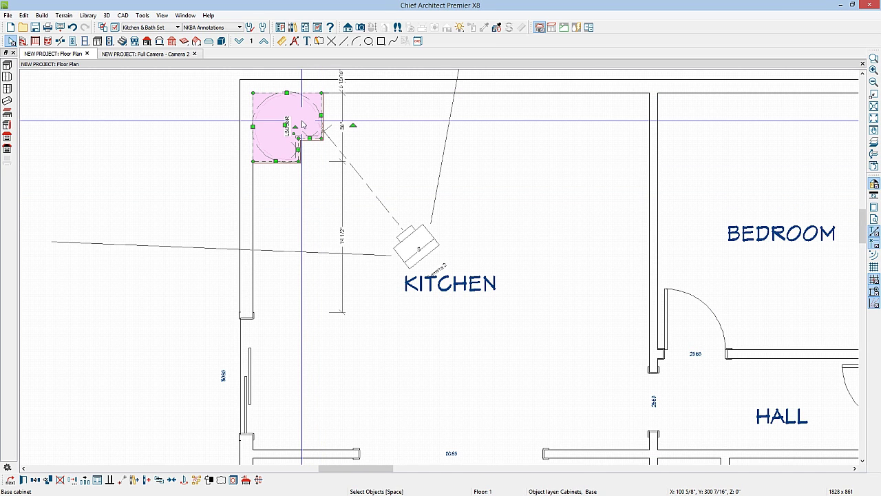
key(Delete)
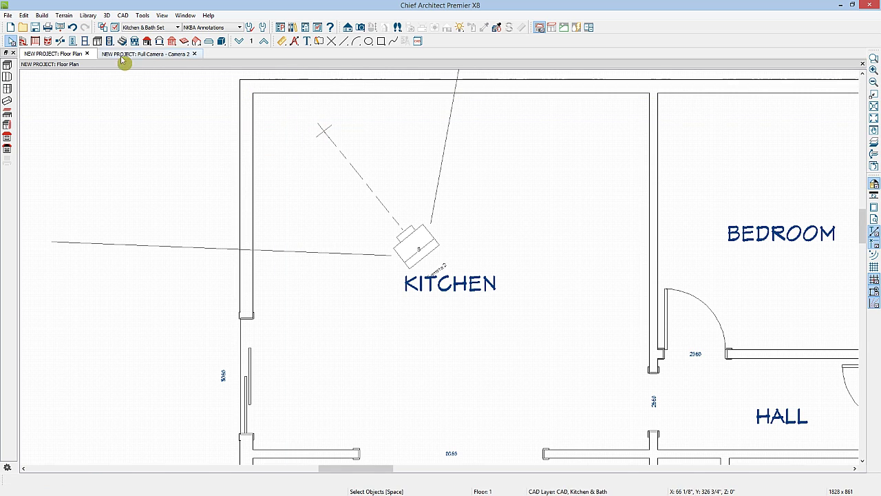
click(97, 41)
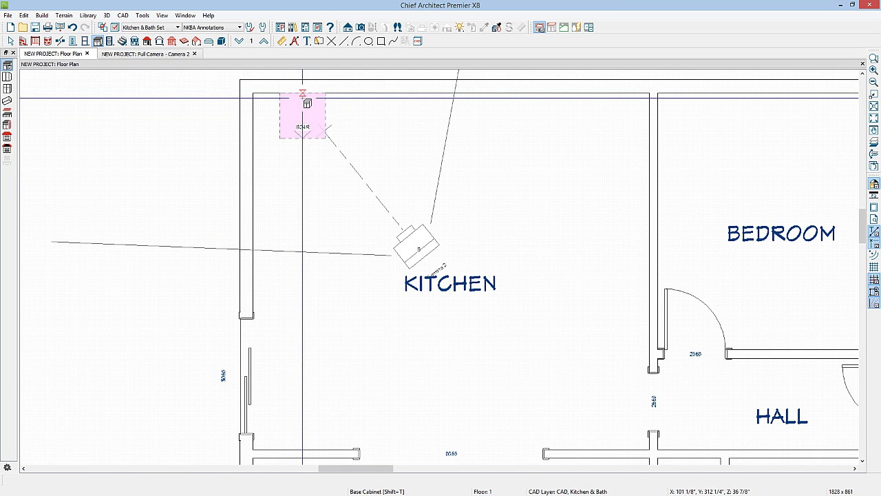
click(300, 117)
key(space)
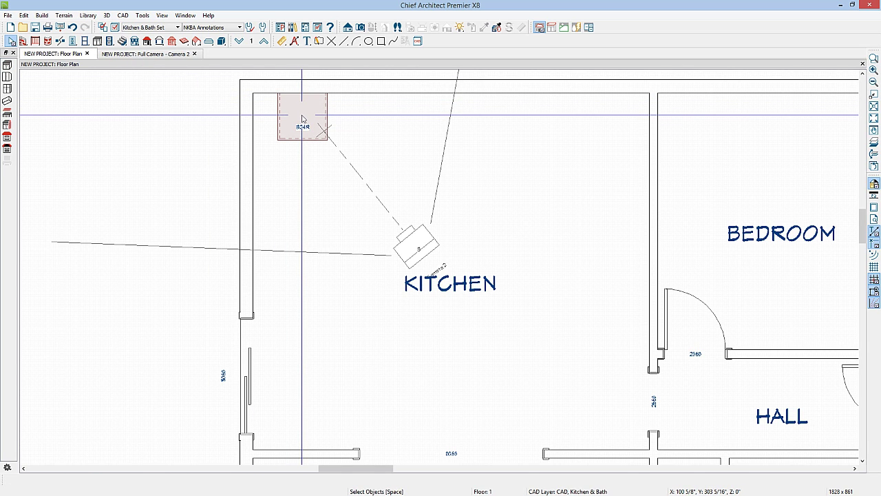
Set the new base cabinet's width to 42 inches
double_click(301, 118)
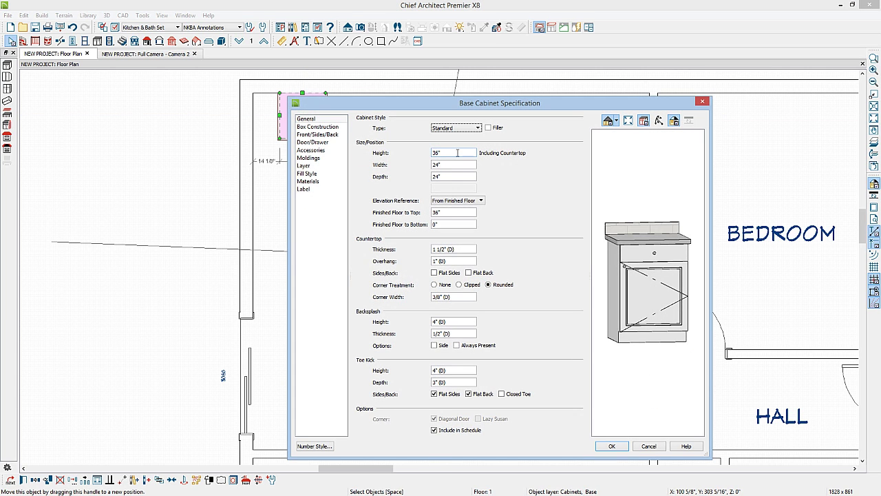
click(451, 165)
double_click(451, 164)
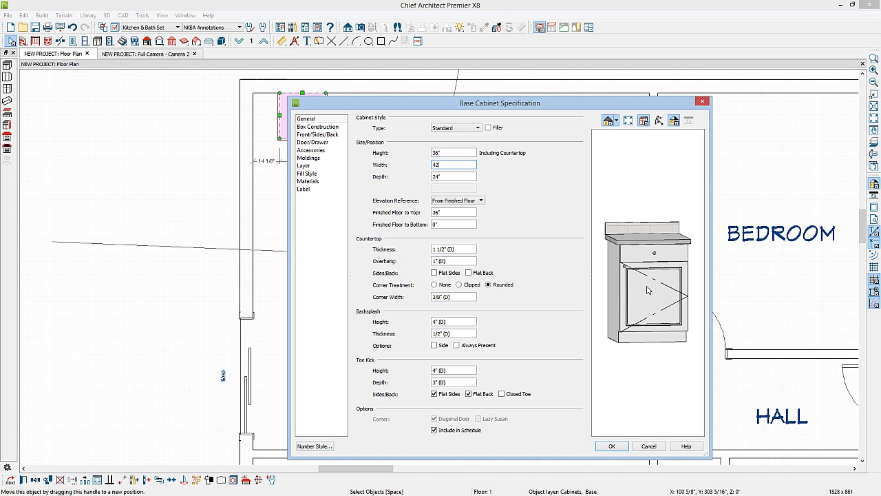
key(Tab)
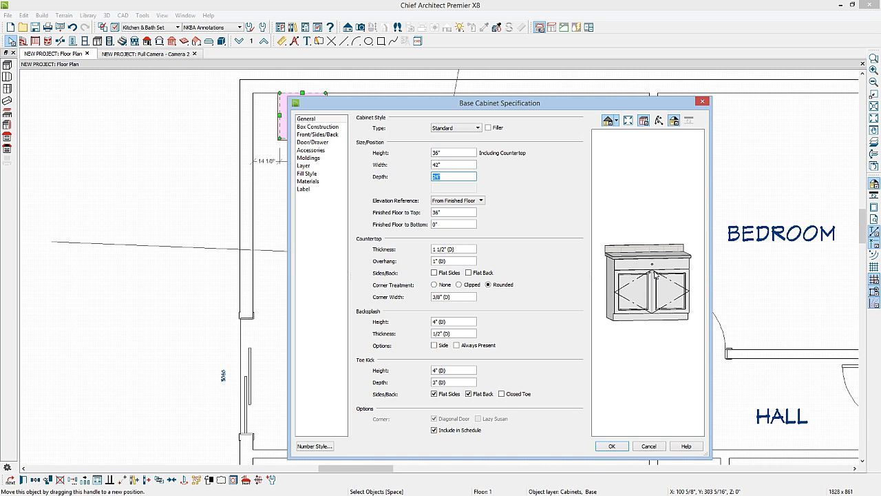
click(611, 446)
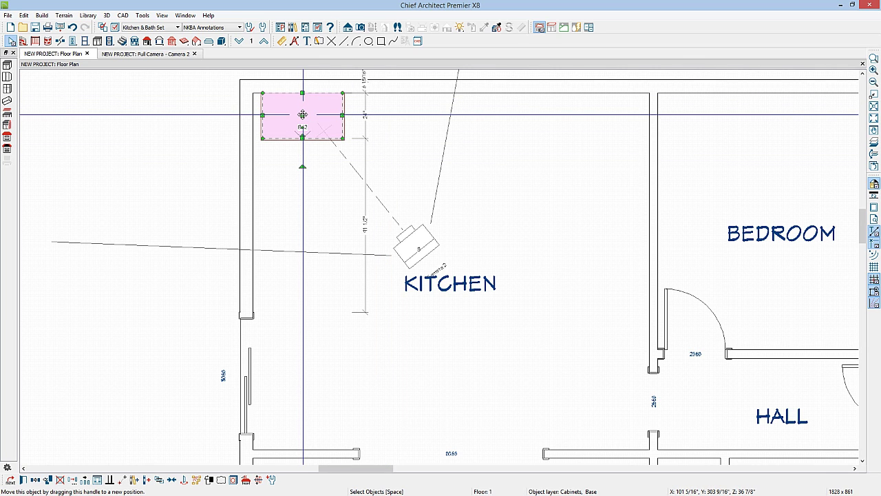
Move the 42-inch base cabinet into the kitchen's upper-left corner and place a standard base cabinet below it against the left wall
drag(302, 115, 268, 116)
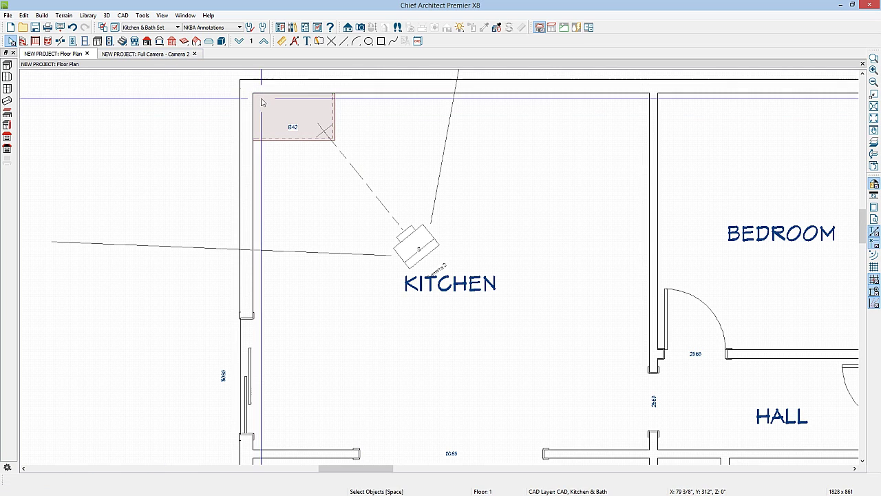
click(98, 42)
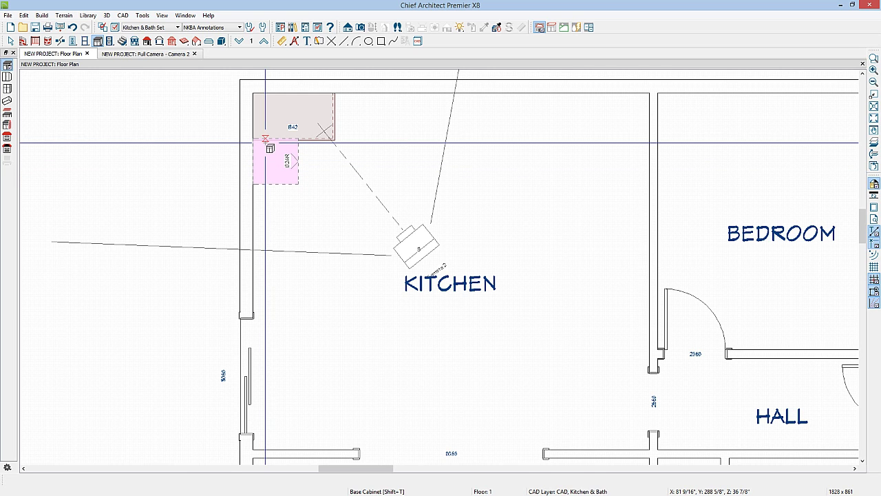
click(266, 139)
scroll(268, 140, up, 2)
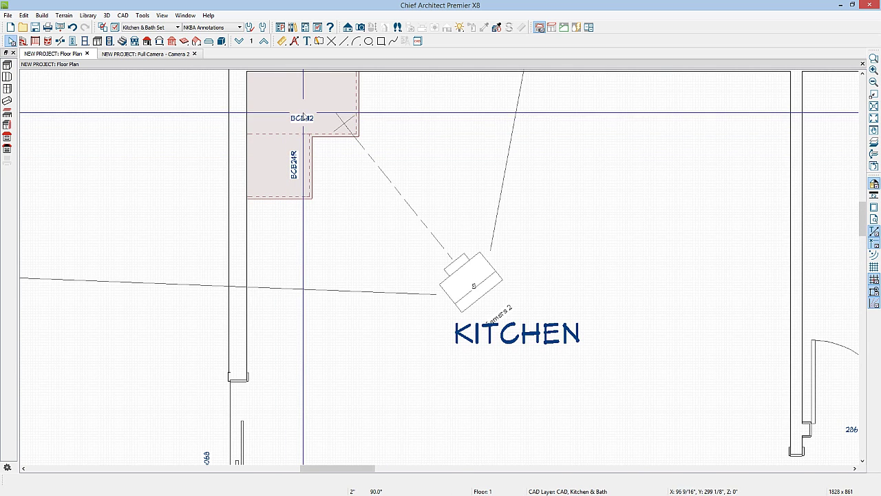
Examine how the two base cabinets meet in the corner in the Camera 2 view
double_click(466, 279)
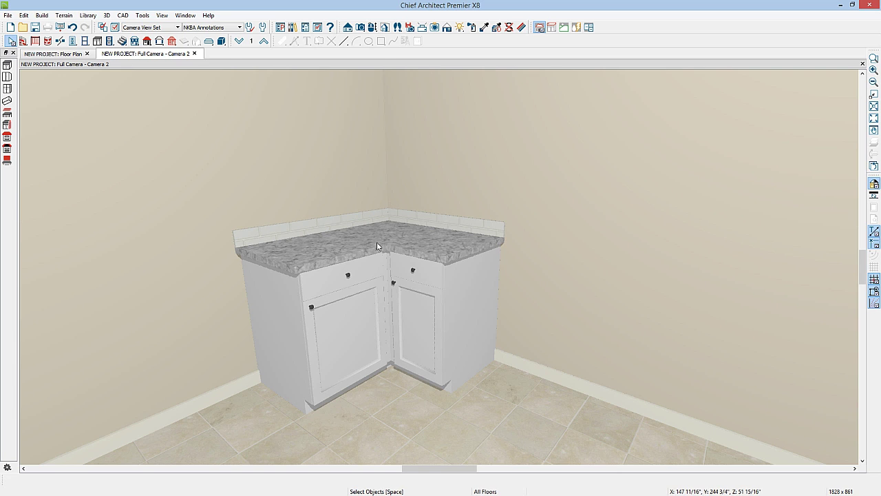
click(409, 235)
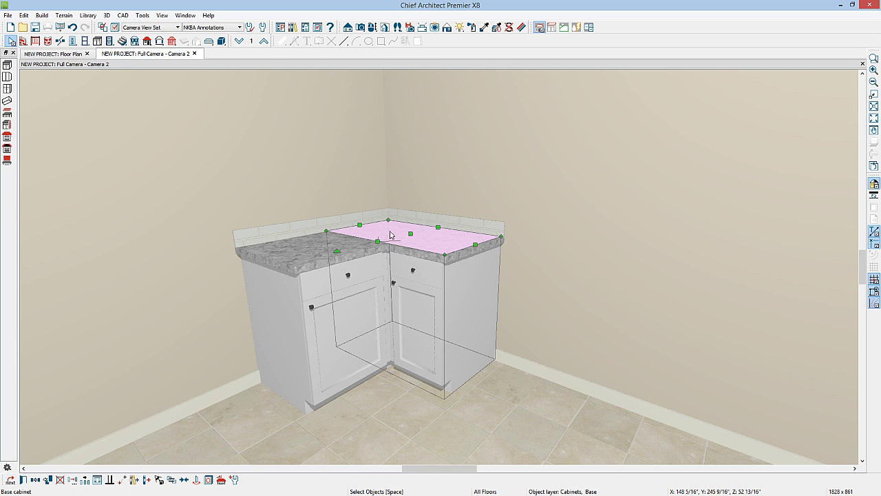
key(Escape)
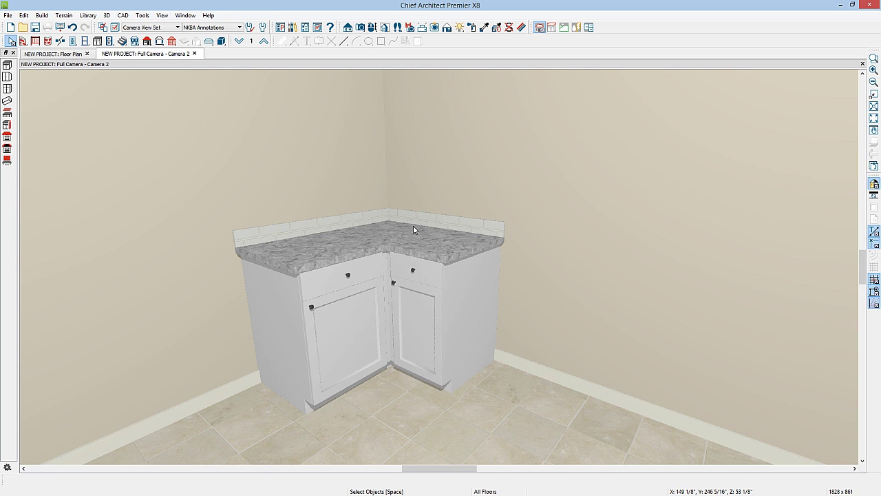
Review the General Cabinet defaults, including the automatic filler and automatic blind corner cabinet options
click(281, 55)
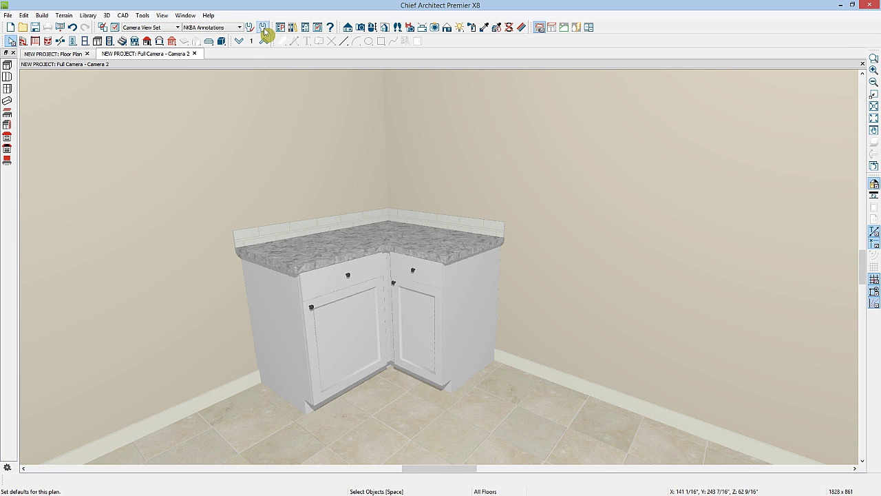
click(263, 28)
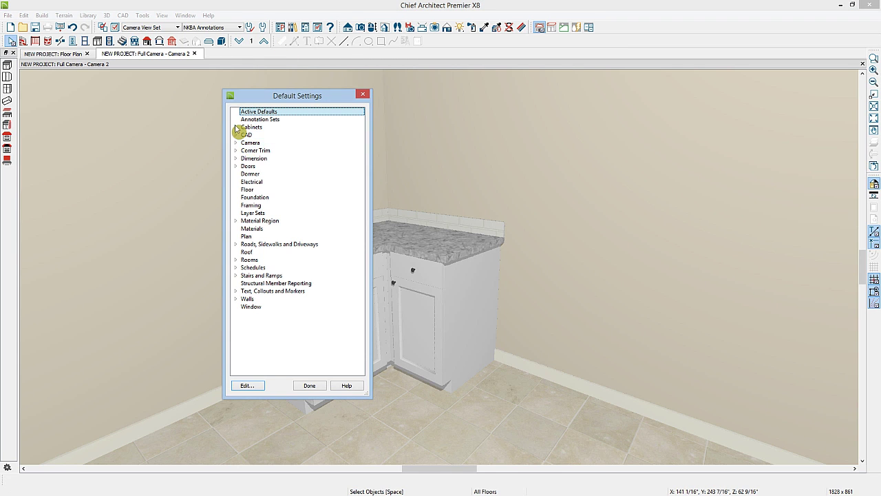
click(236, 127)
click(262, 141)
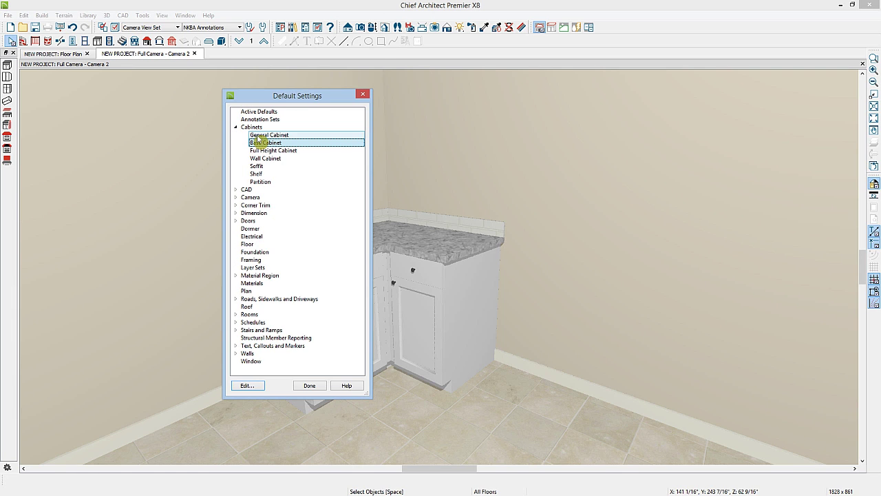
double_click(265, 136)
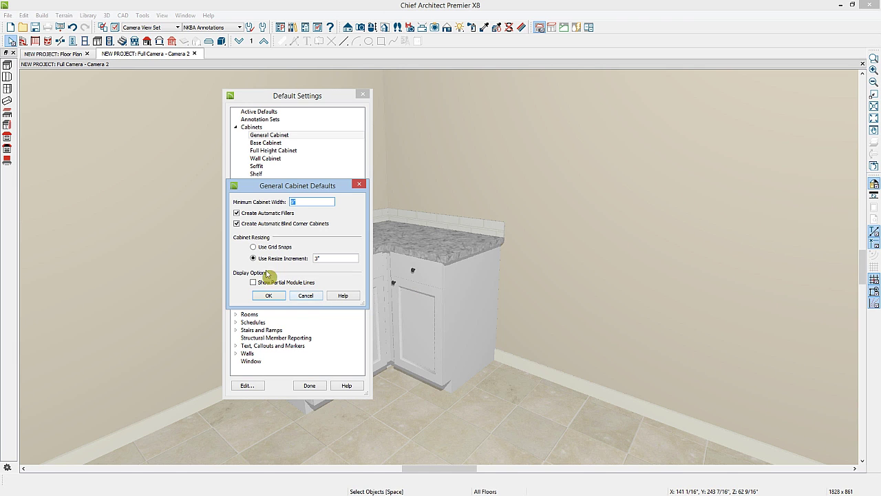
click(276, 296)
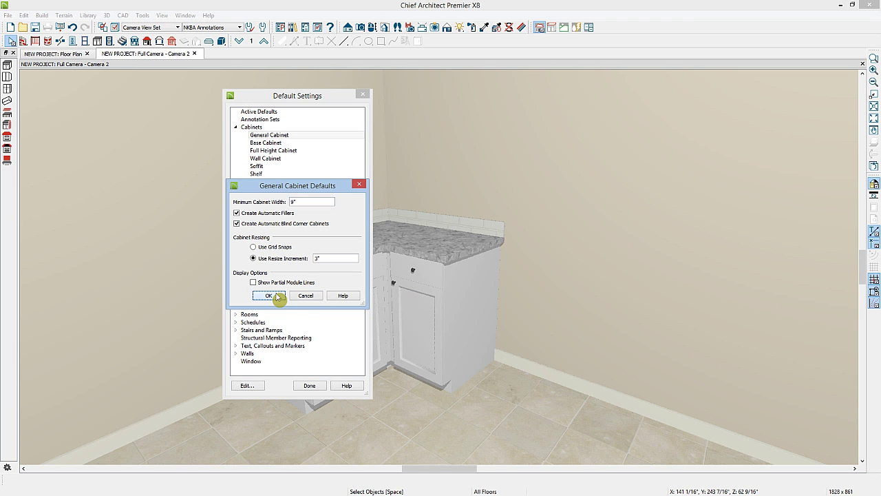
click(309, 386)
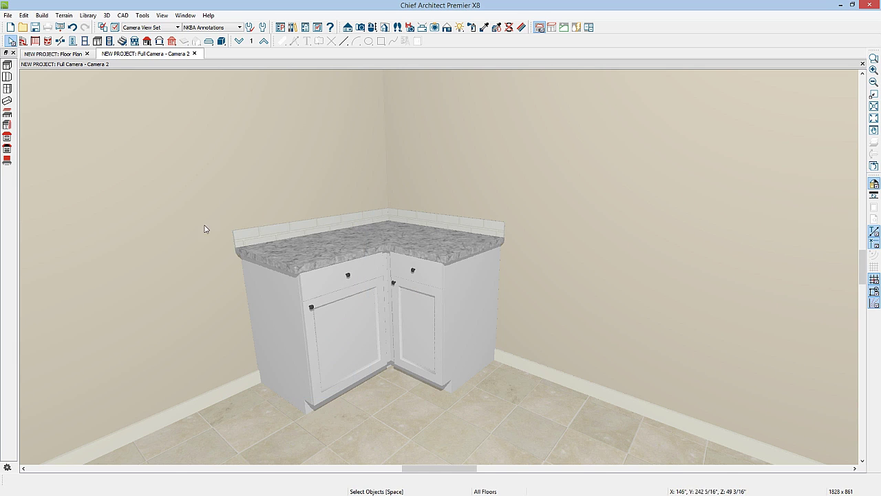
Delete both base cabinets from the kitchen corner in the floor plan
click(77, 55)
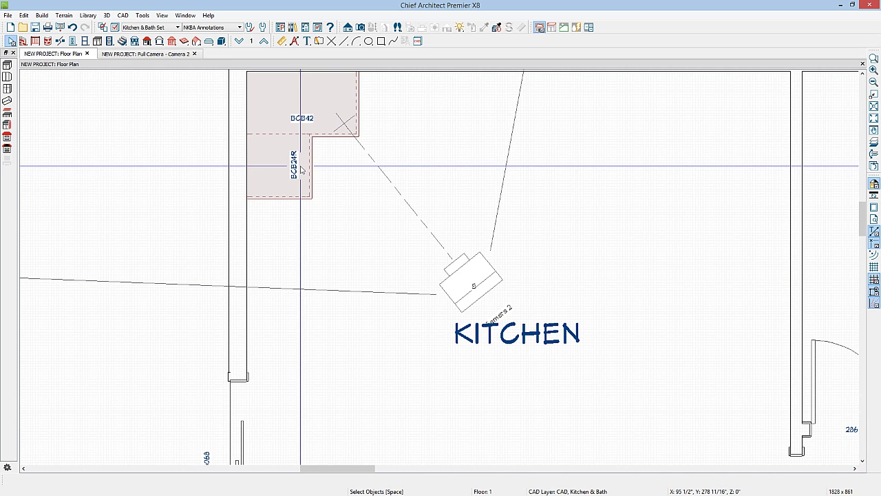
click(301, 122)
key(Delete)
click(289, 171)
key(Delete)
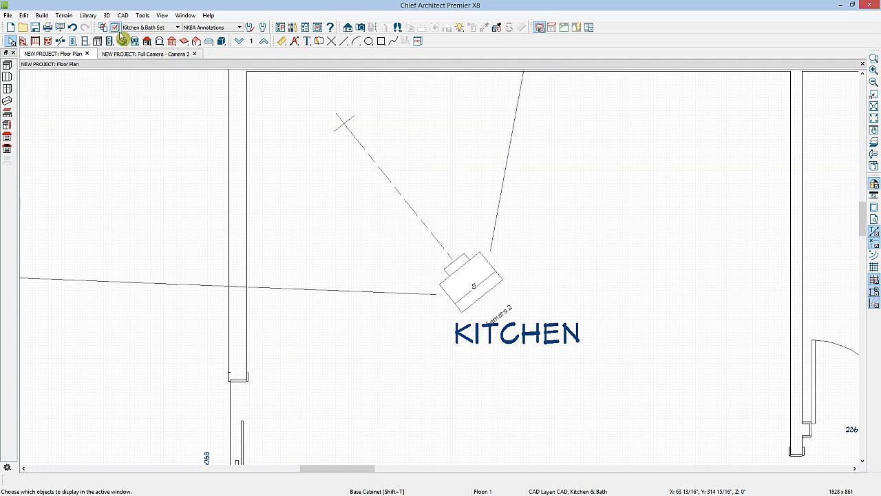
Place a diagonal corner base cabinet in the kitchen's upper-left corner with a standard base cabinet adjoining it along each wall
click(97, 41)
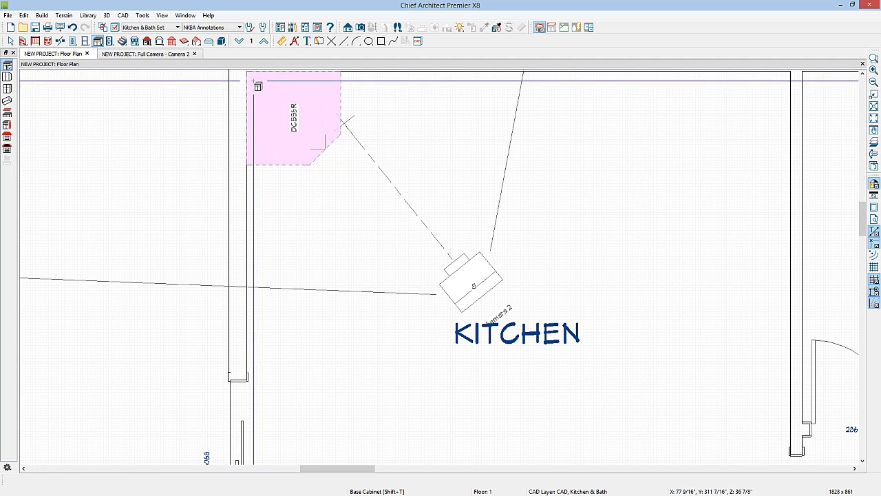
click(248, 74)
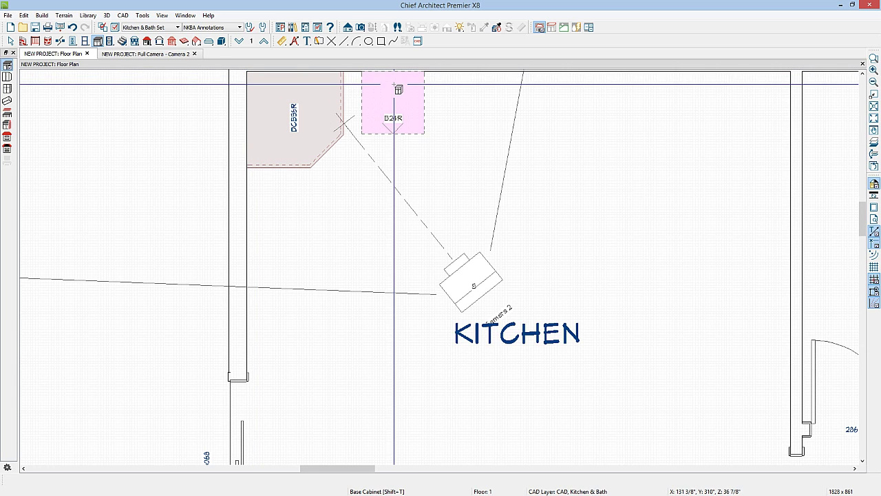
click(356, 81)
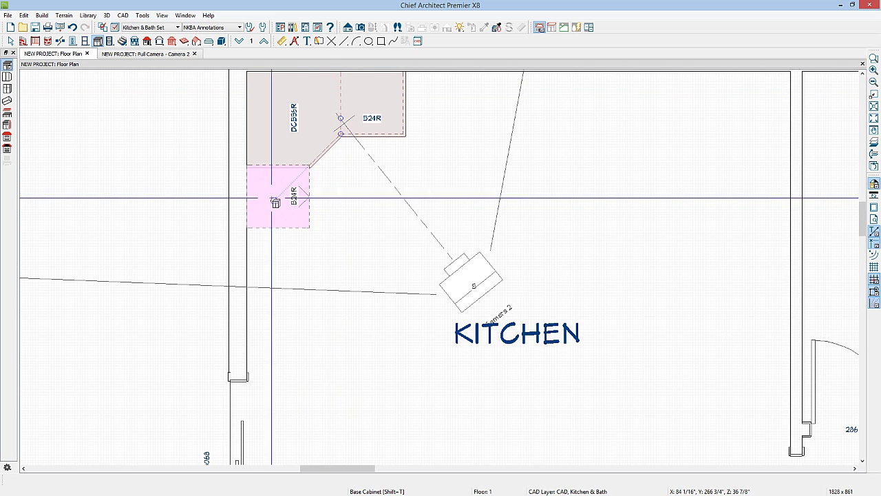
click(270, 196)
key(space)
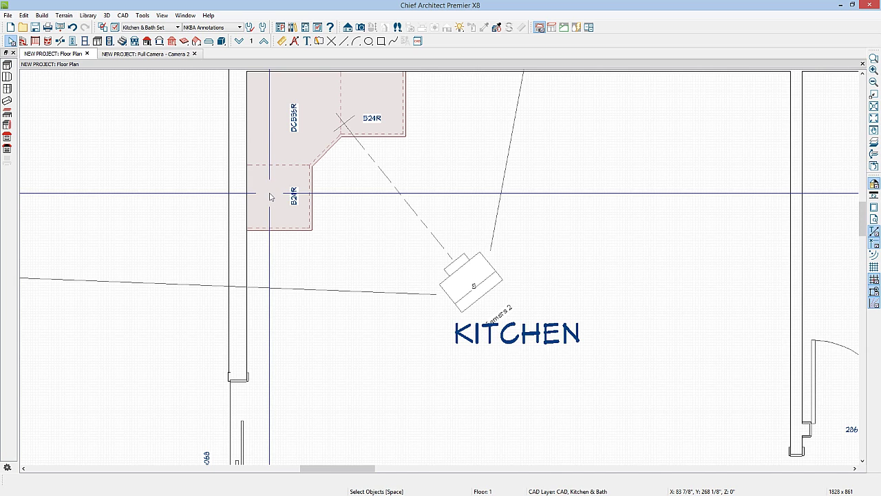
Set the left-wall base cabinet's width to 21 inches and move it up flush against the corner cabinet
double_click(270, 196)
double_click(452, 166)
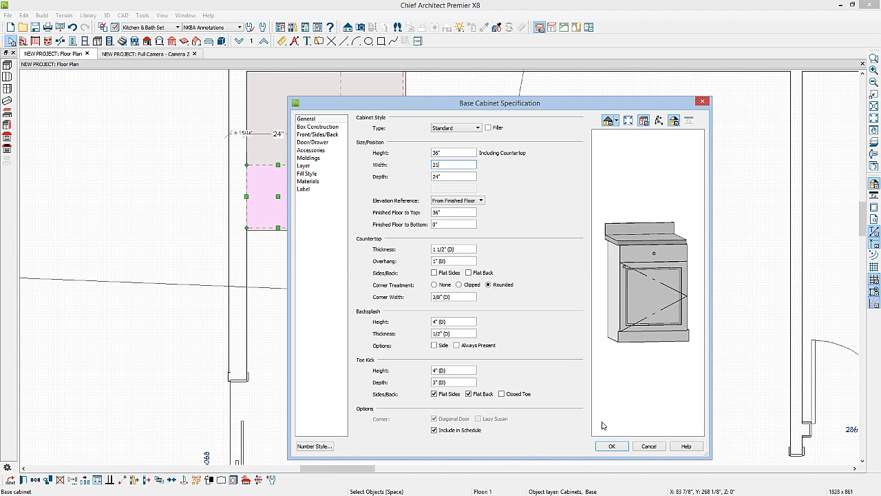
click(611, 446)
click(325, 187)
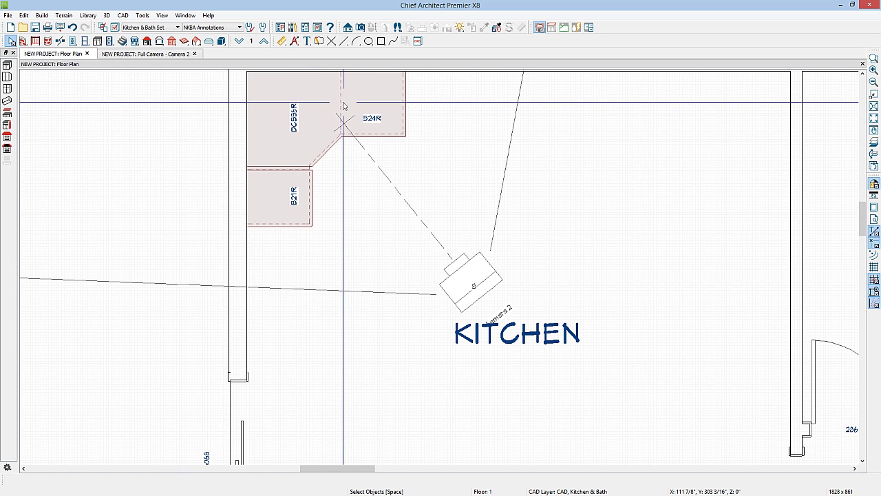
click(278, 197)
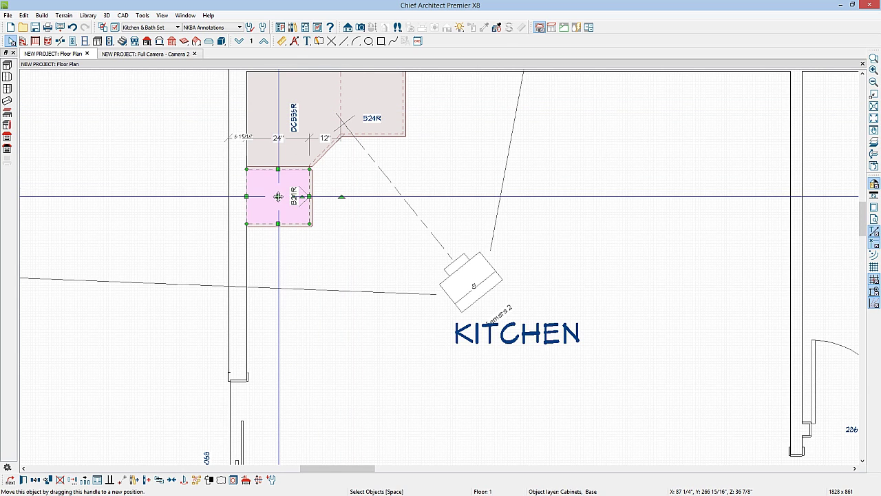
drag(277, 197, 278, 185)
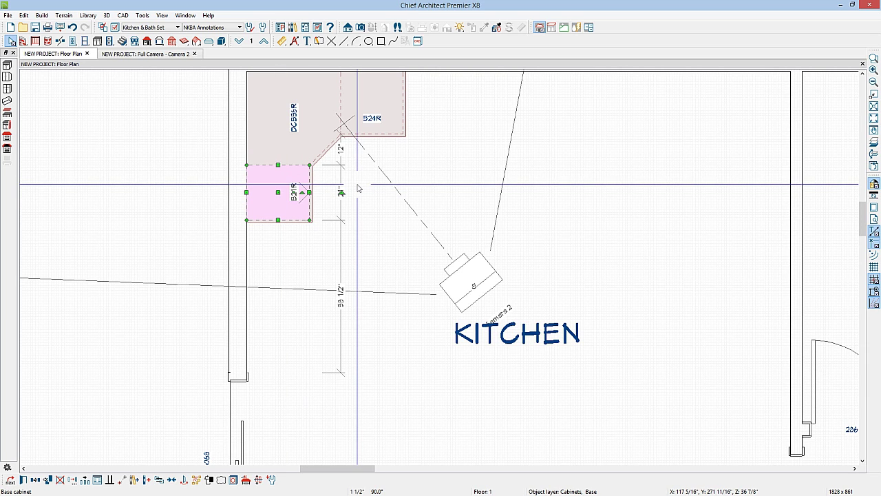
Turn on the corner cabinet's Lazy Susan option and set its recessed door panel material to Glass Standard from the Transparent Glass library
double_click(313, 110)
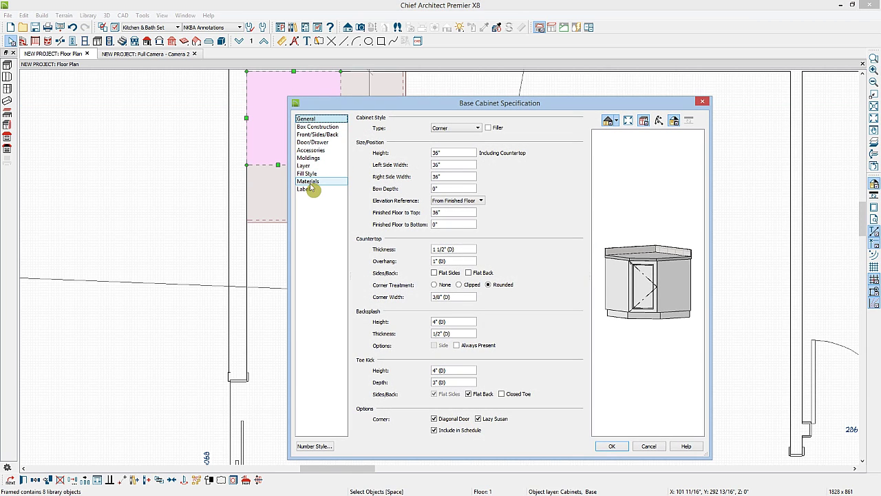
click(311, 182)
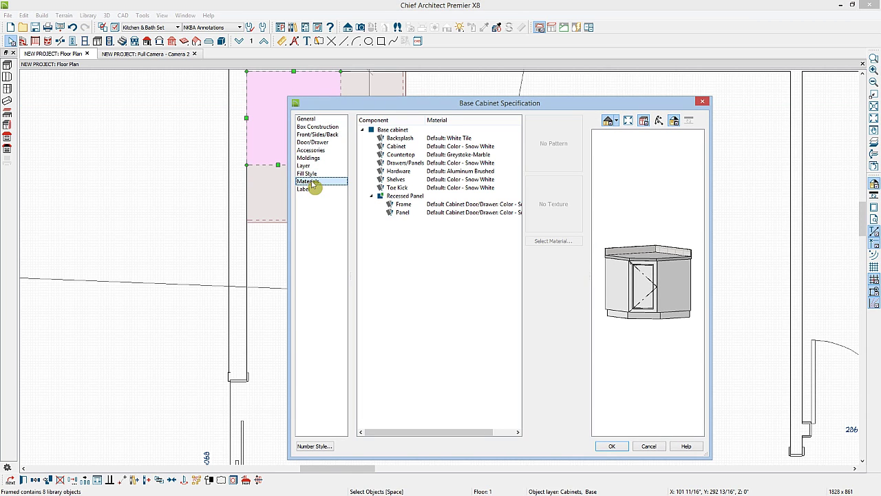
click(404, 212)
click(455, 215)
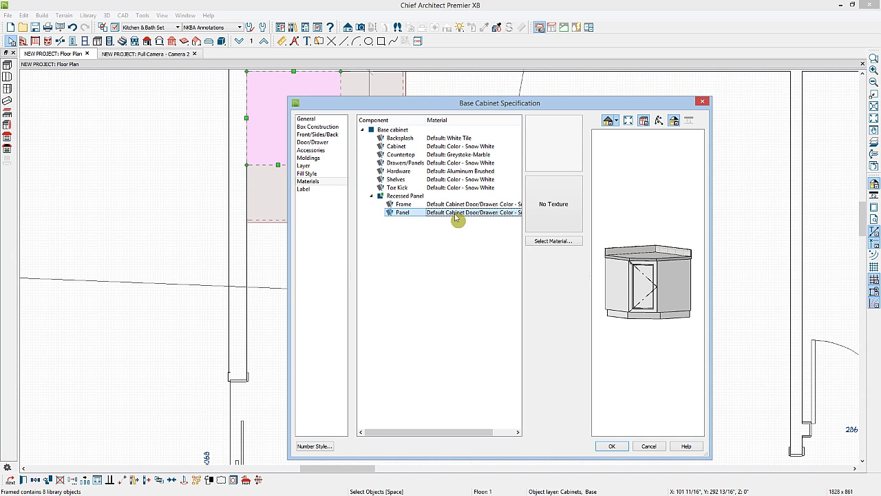
click(558, 241)
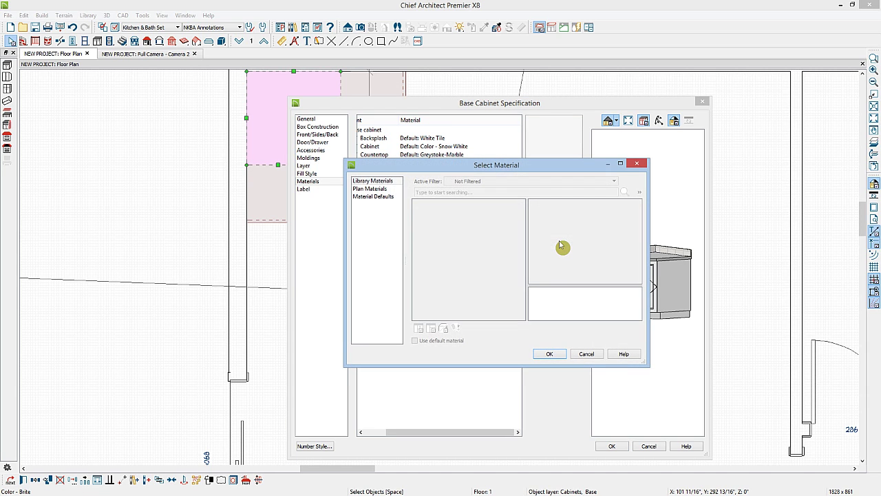
click(371, 182)
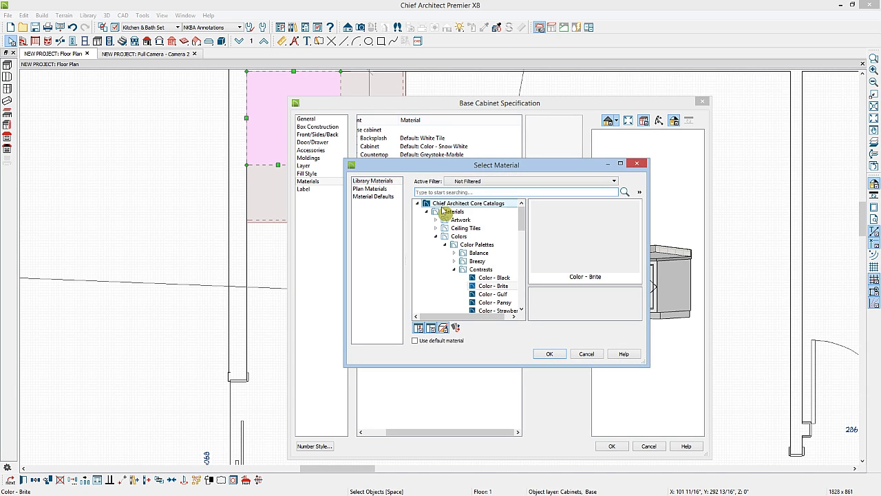
click(435, 237)
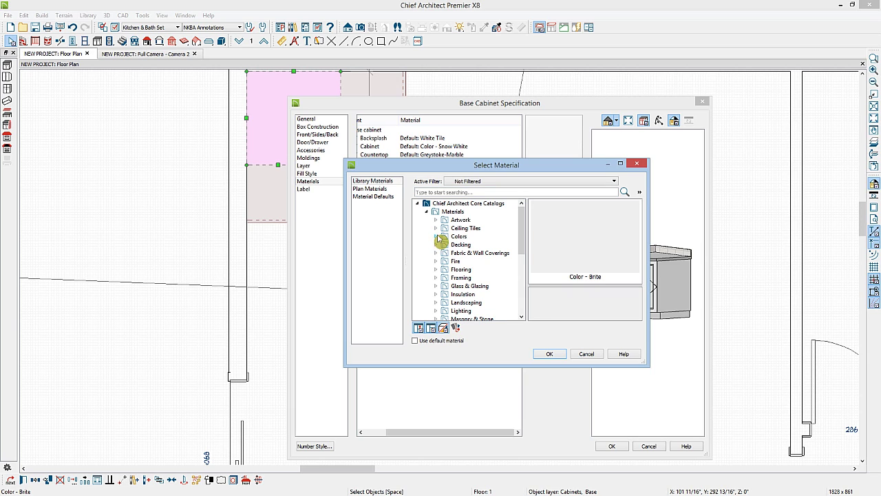
click(457, 288)
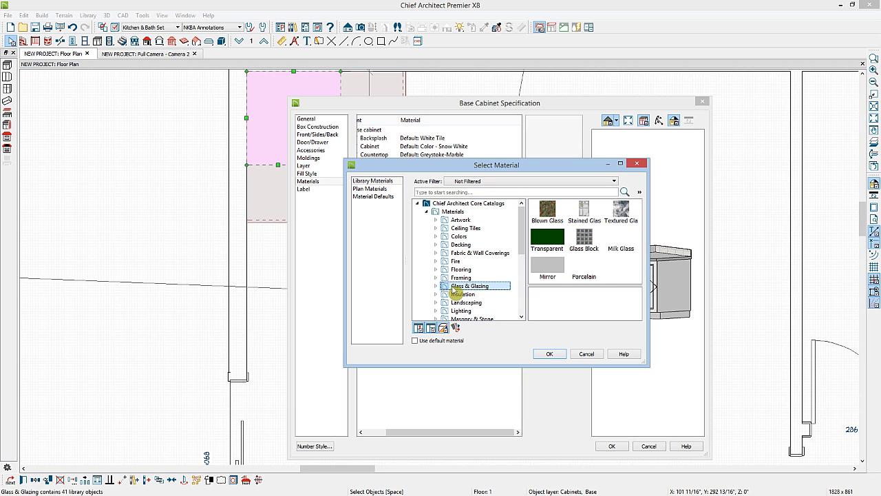
click(437, 286)
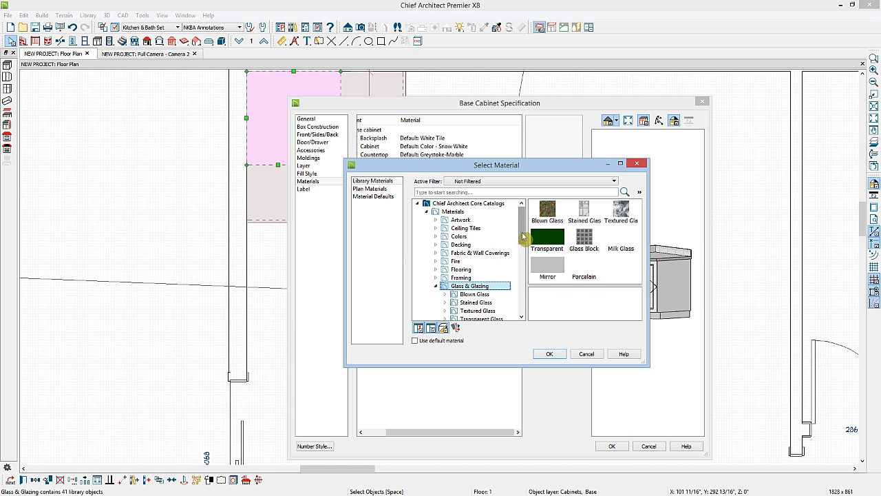
drag(527, 238, 525, 252)
click(455, 277)
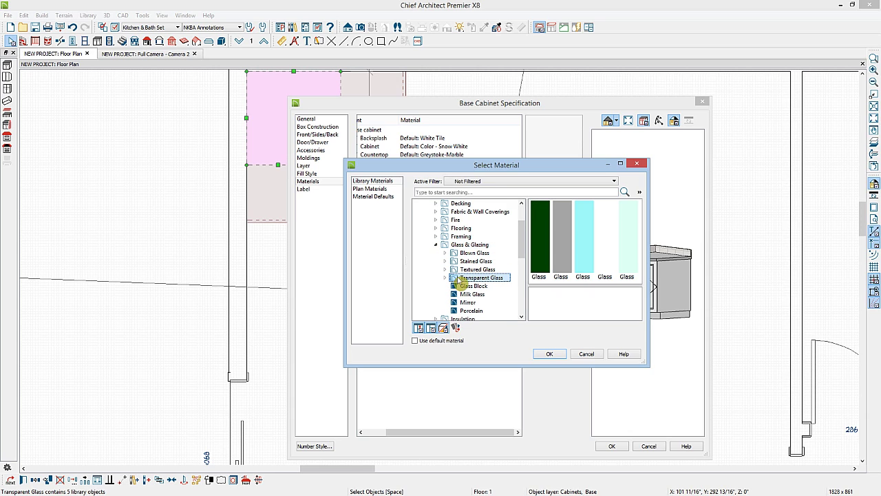
click(608, 237)
click(550, 354)
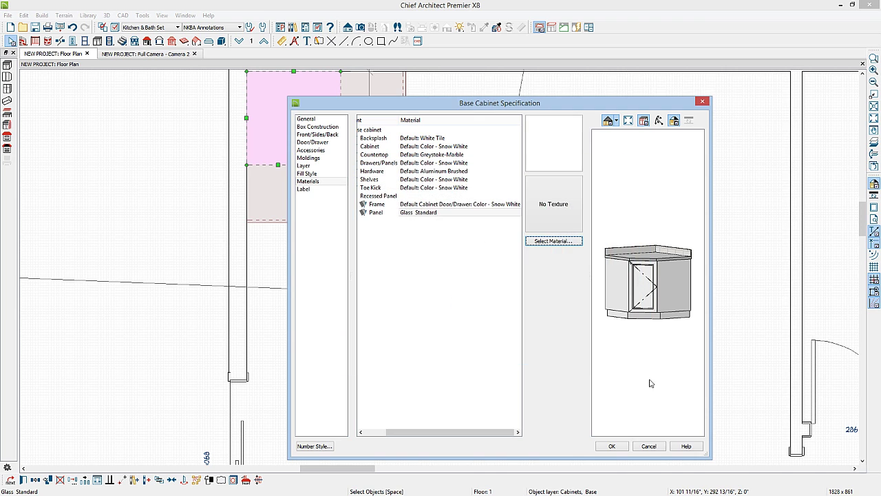
click(609, 446)
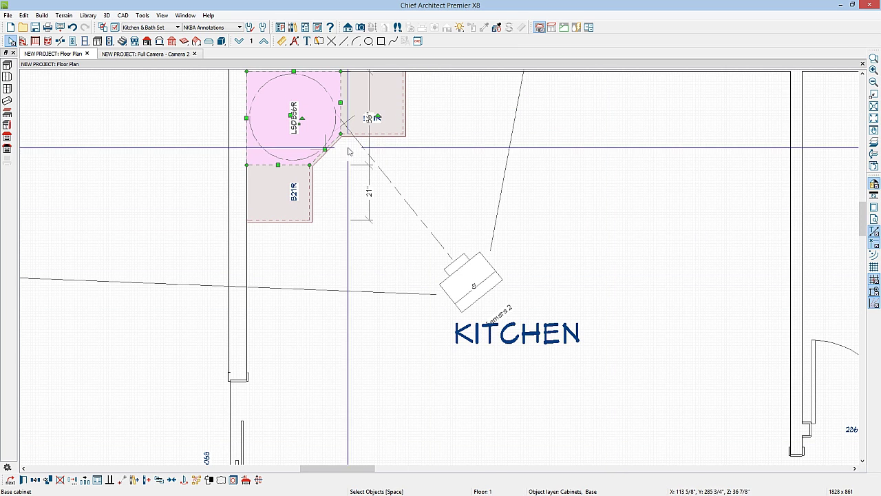
Check the glass-door corner cabinet in the Camera 2 view and return to the floor plan
click(177, 55)
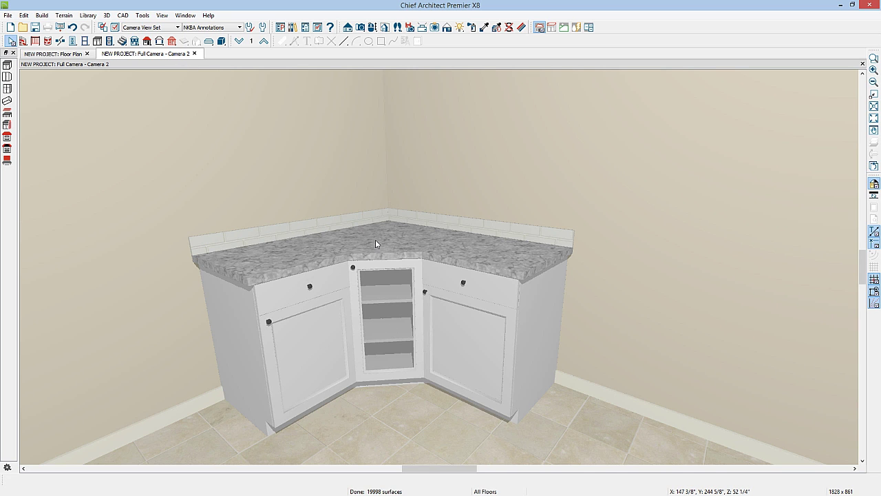
click(69, 55)
click(303, 284)
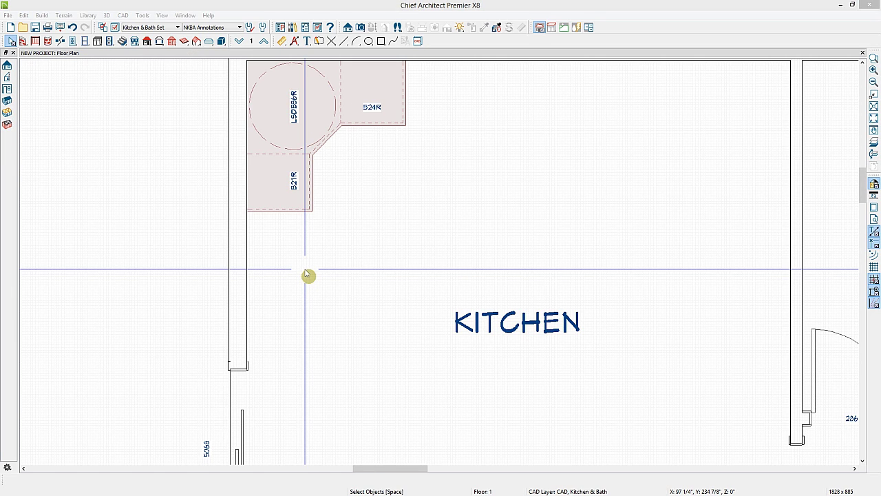
Place a standard base cabinet on the left wall directly below the 21-inch cabinet and set its width to 30 inches
click(97, 41)
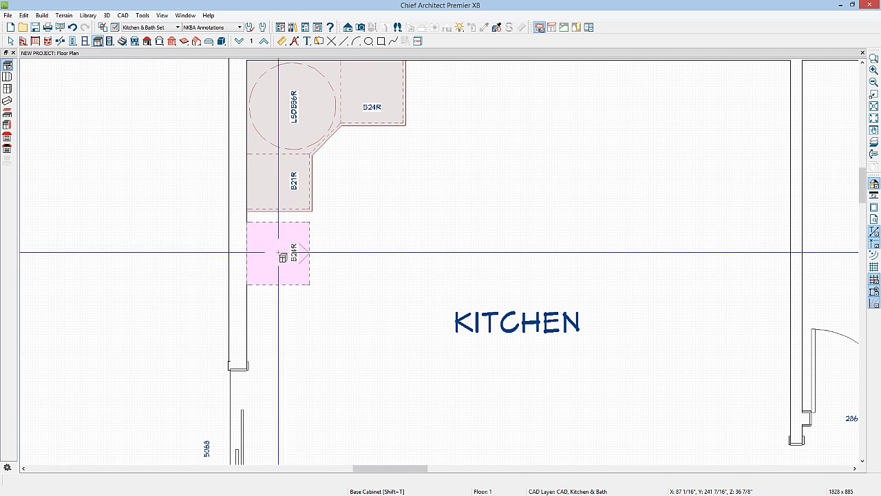
click(263, 226)
key(space)
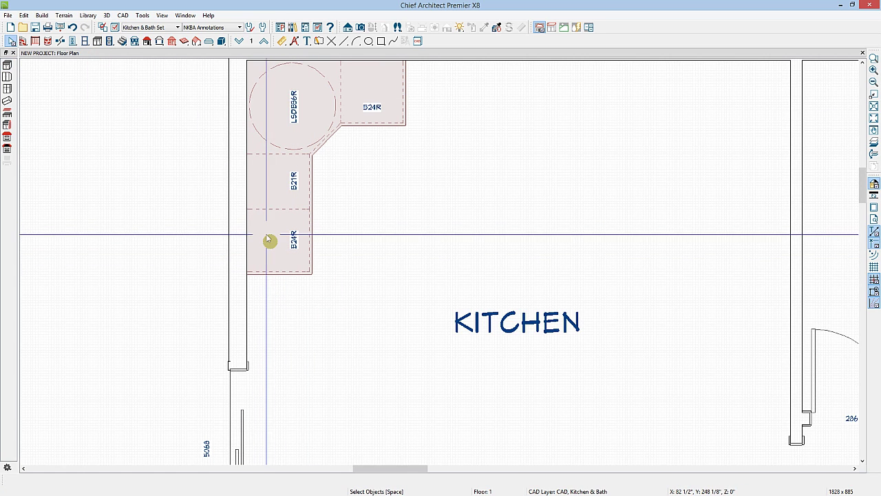
click(276, 245)
double_click(276, 245)
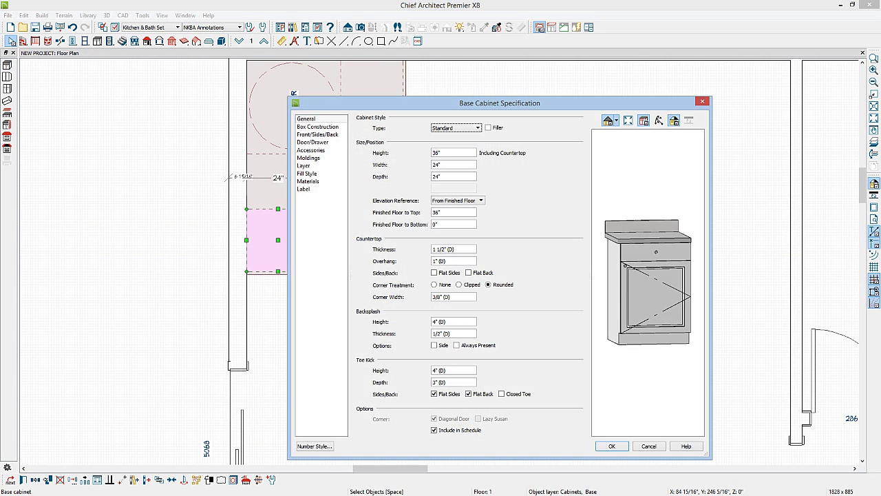
click(448, 168)
drag(449, 163, 417, 164)
text(30)
click(611, 446)
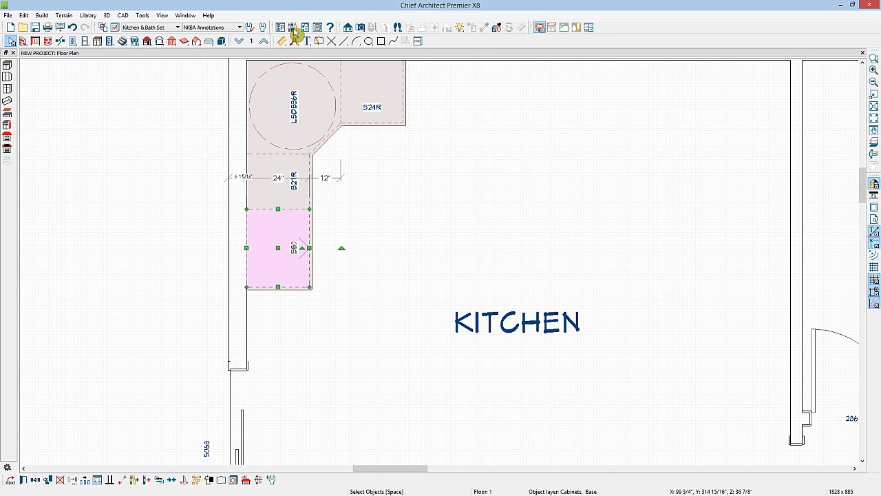
Browse the core library's architectural kitchen sink fixtures to the Undermount folder
click(292, 26)
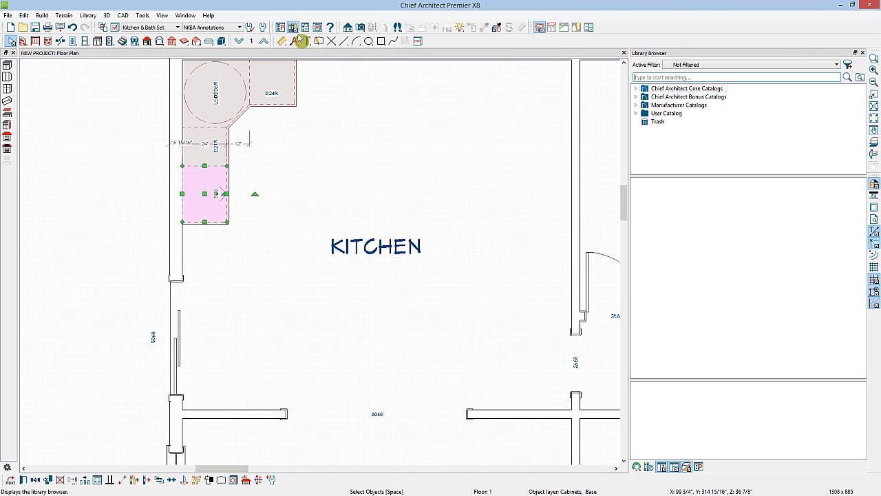
click(638, 90)
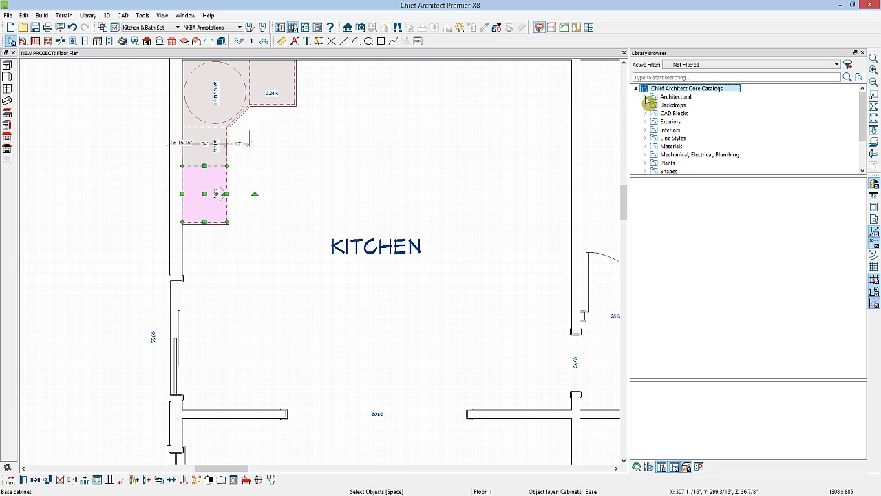
click(645, 96)
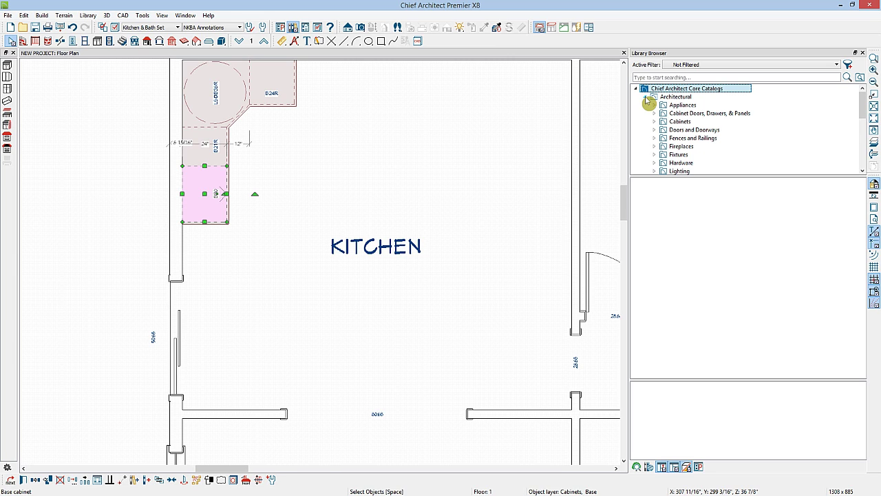
click(654, 154)
drag(862, 110, 862, 129)
click(663, 130)
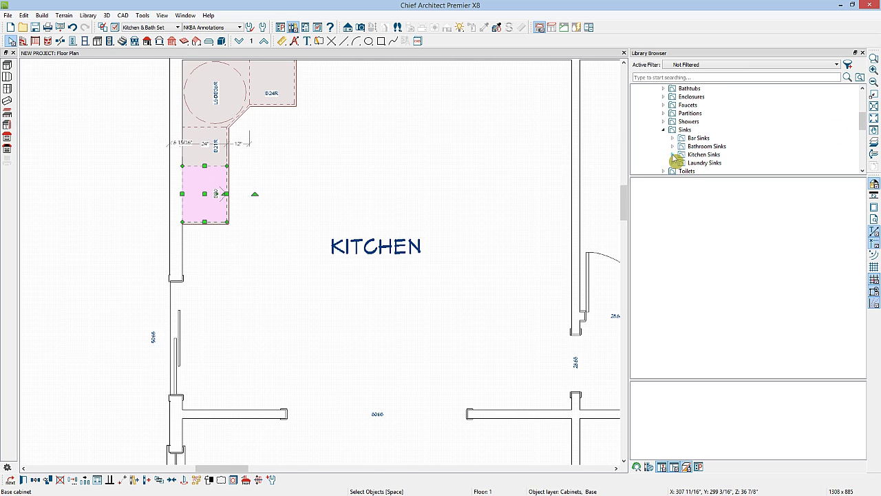
click(672, 154)
drag(862, 120, 862, 127)
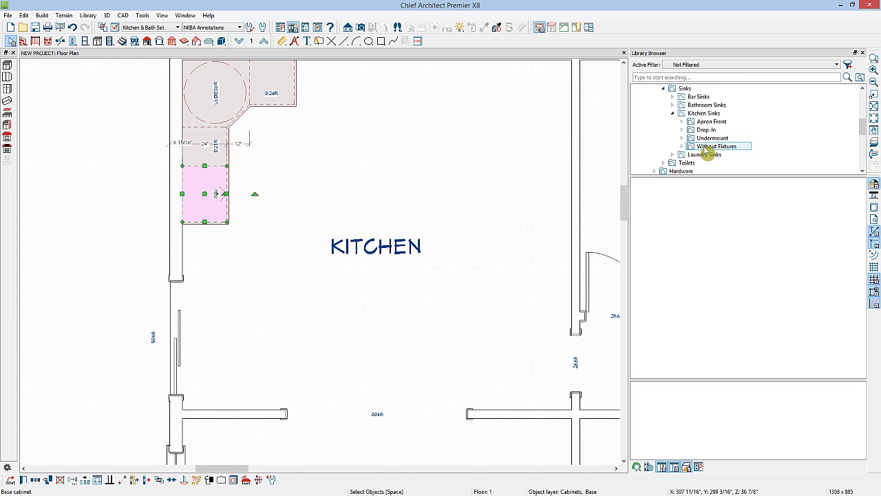
click(682, 138)
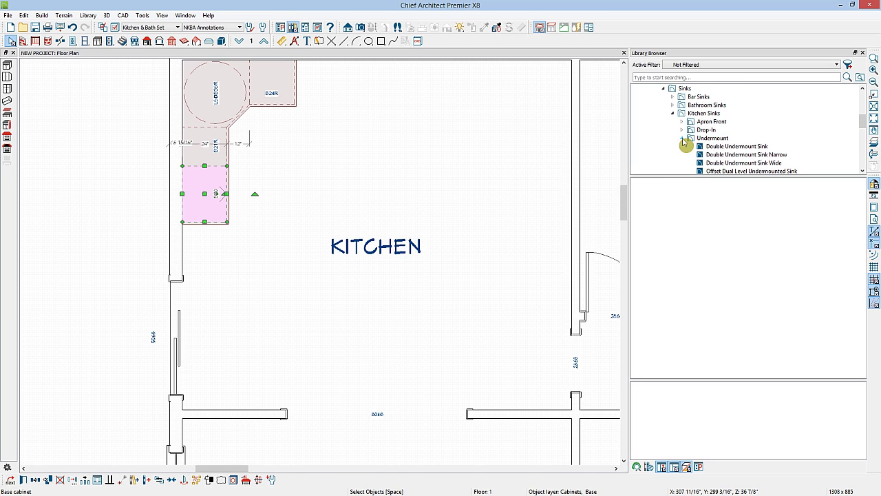
click(693, 139)
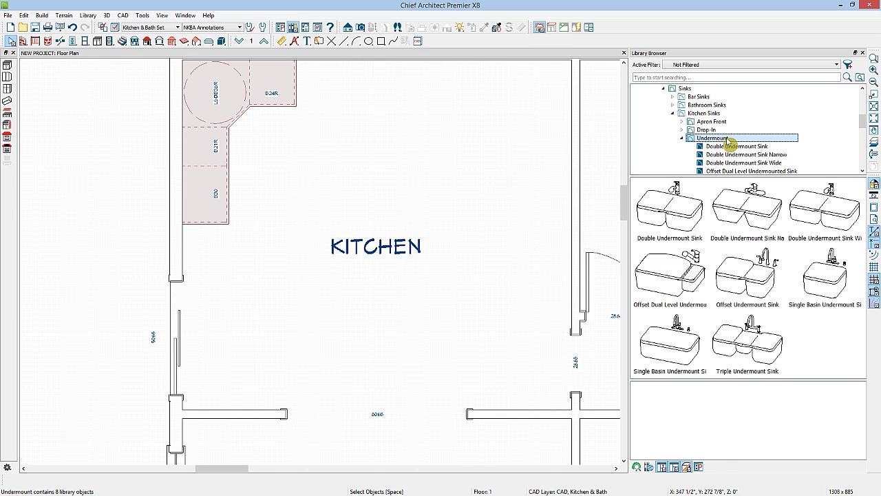
Preview the undermount sink models from Double Undermount Sink Narrow through Single Basin Undermount Sink Wide
click(712, 155)
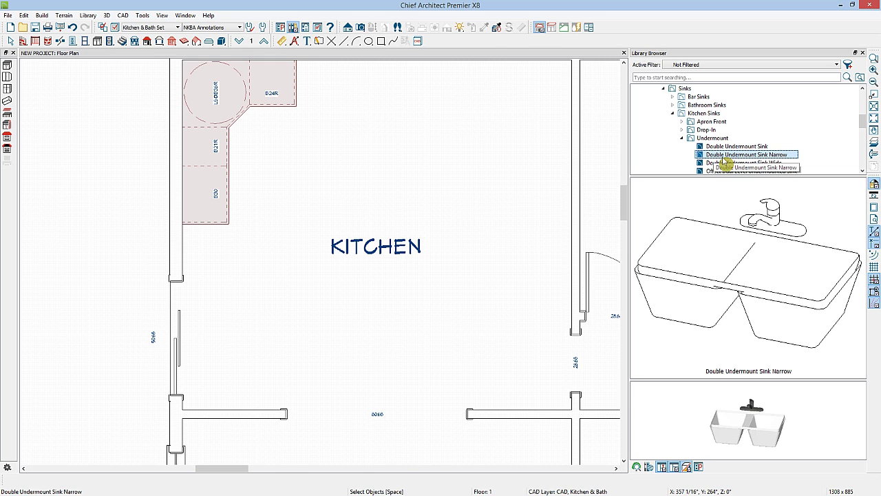
key(Down)
key(Down)
key(Down)
key(Down)
key(Down)
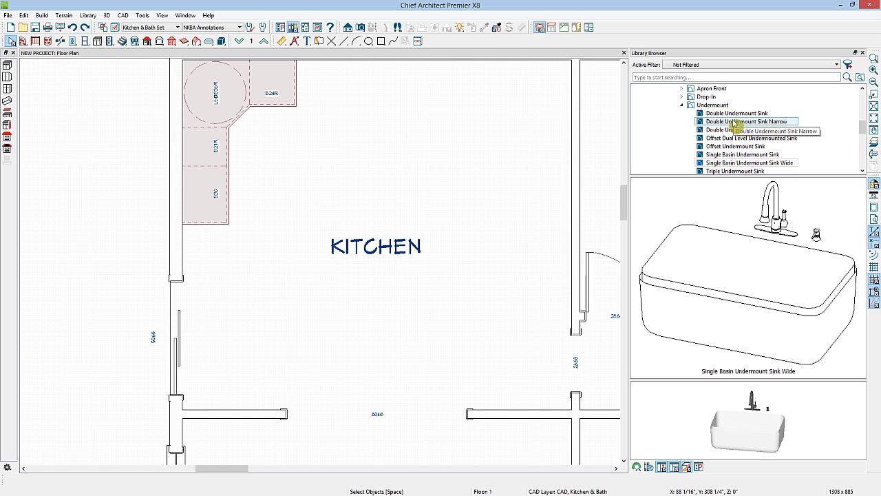
Place a Double Undermount Sink Narrow as a free-standing object beside the left-wall cabinets and check its dimensions
click(735, 121)
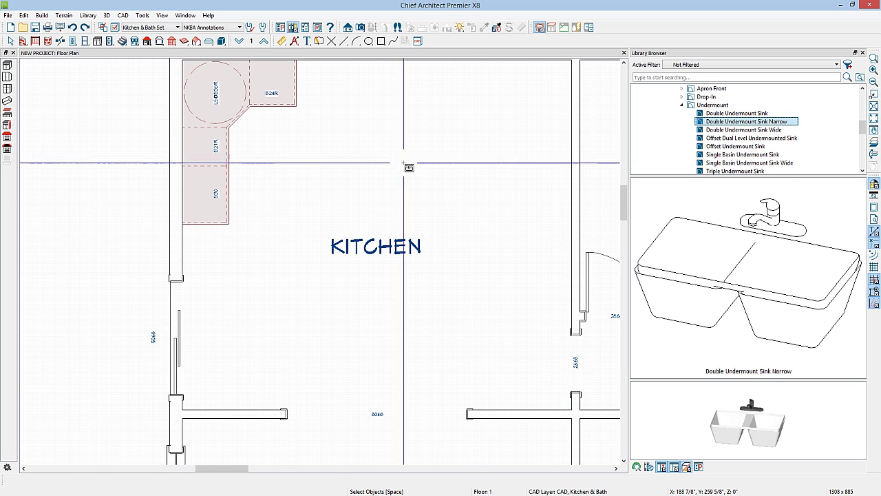
click(281, 206)
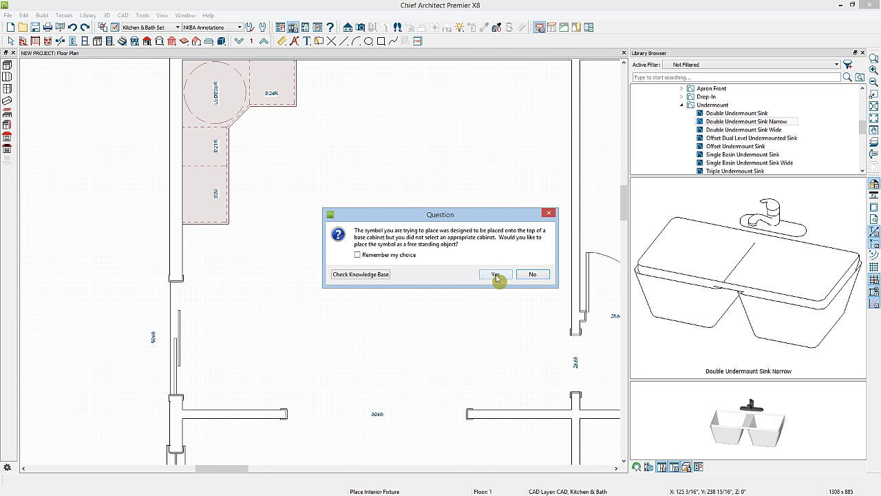
click(497, 275)
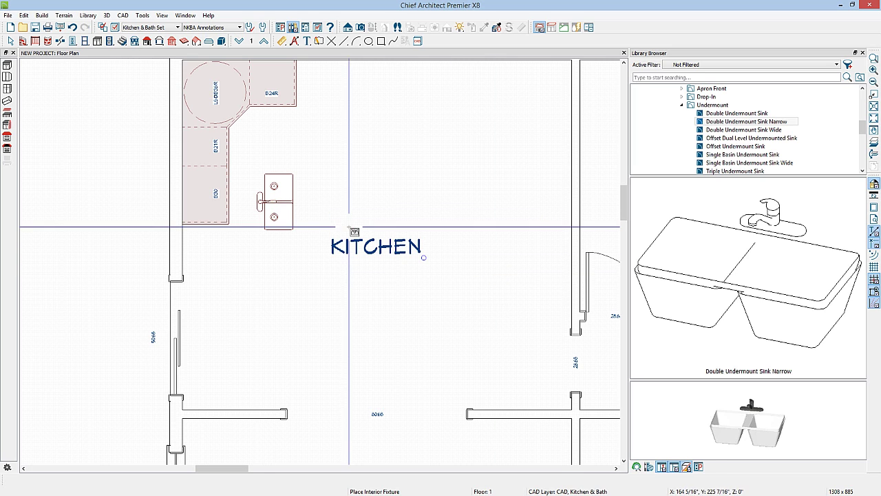
click(287, 208)
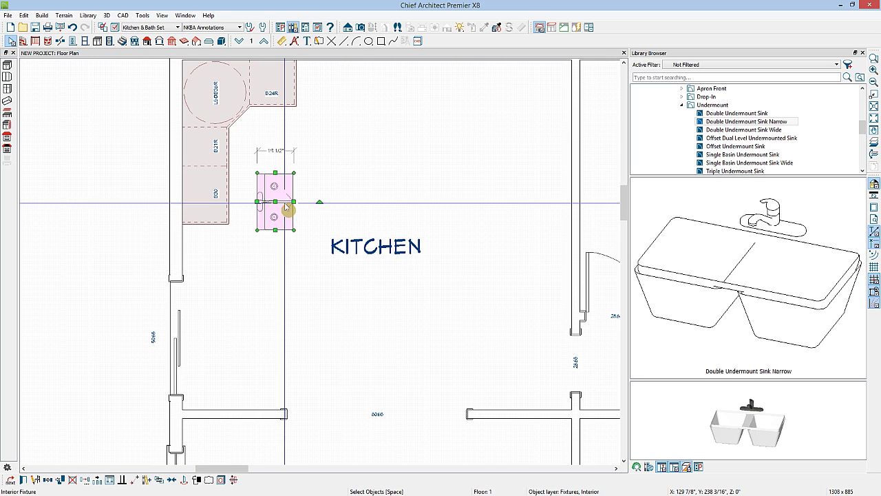
double_click(287, 208)
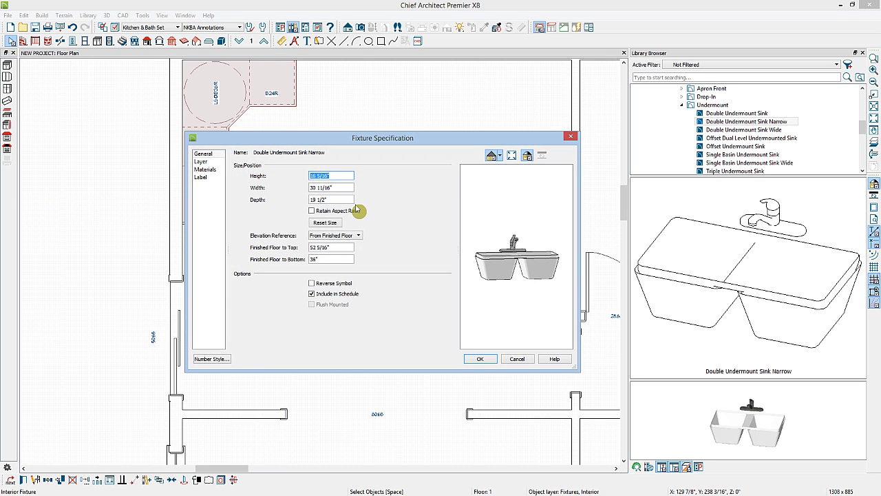
click(298, 194)
click(570, 136)
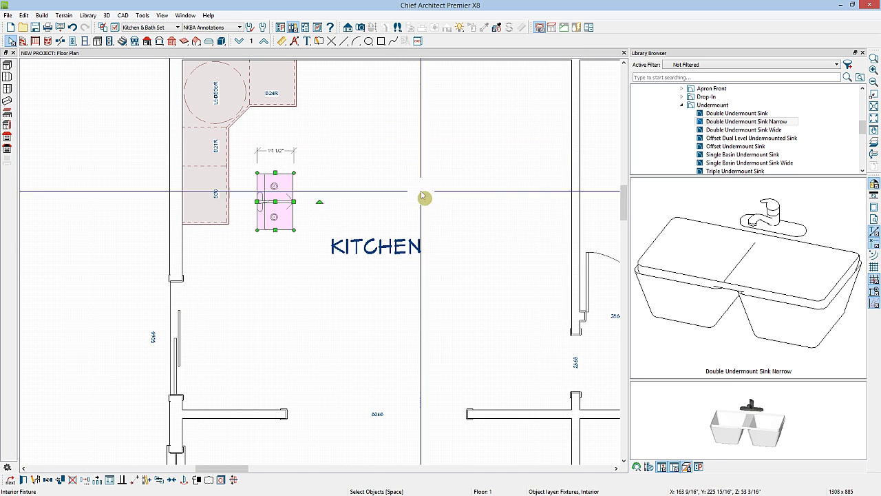
click(321, 250)
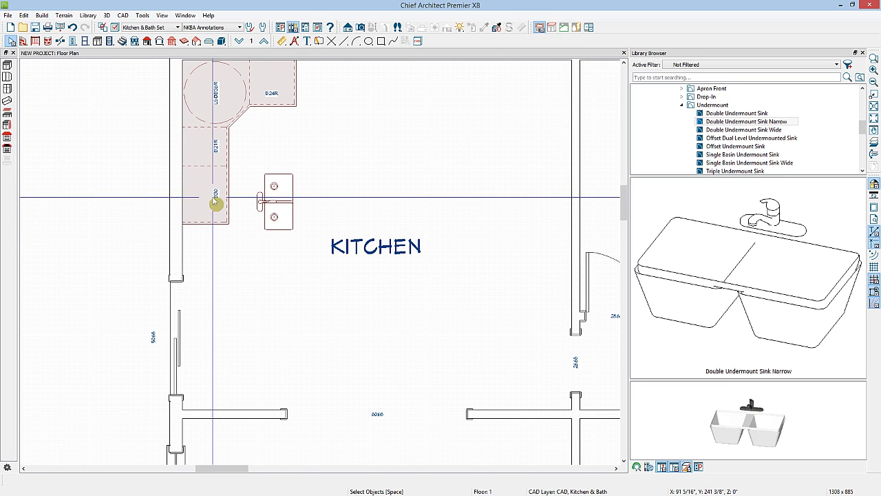
Set the width of the lowest left-wall base cabinet to 33 inches
double_click(215, 201)
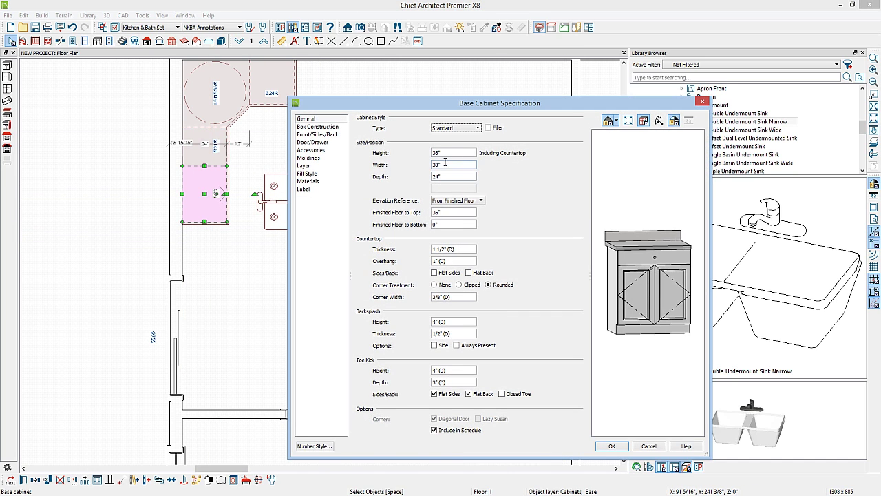
drag(450, 164, 390, 164)
click(611, 446)
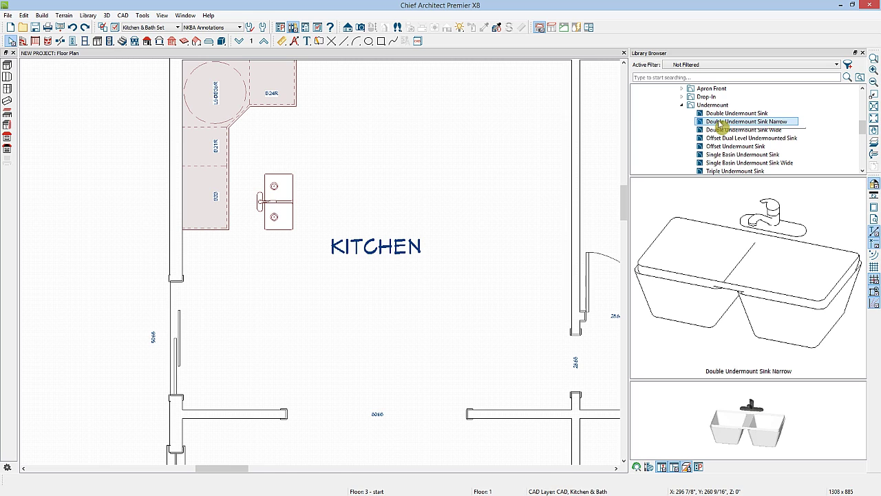
Insert a Double Undermount Sink Narrow into the 33-inch base cabinet and delete the free-standing sink
click(721, 123)
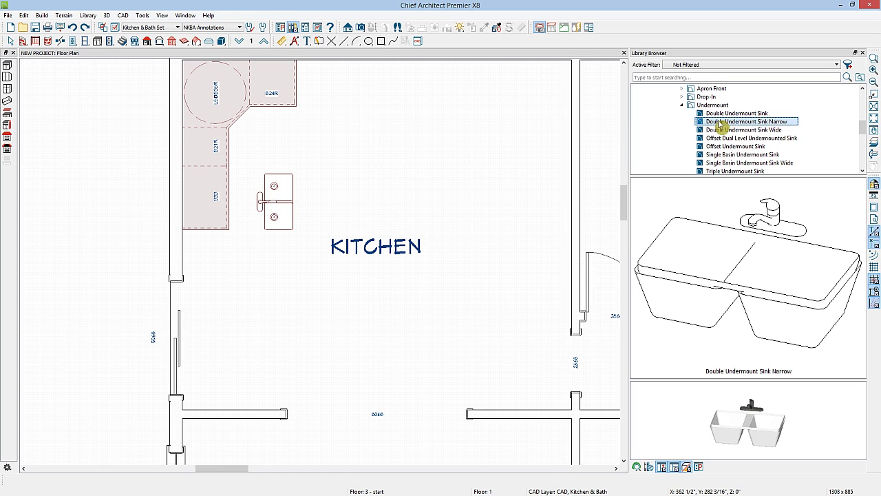
click(216, 200)
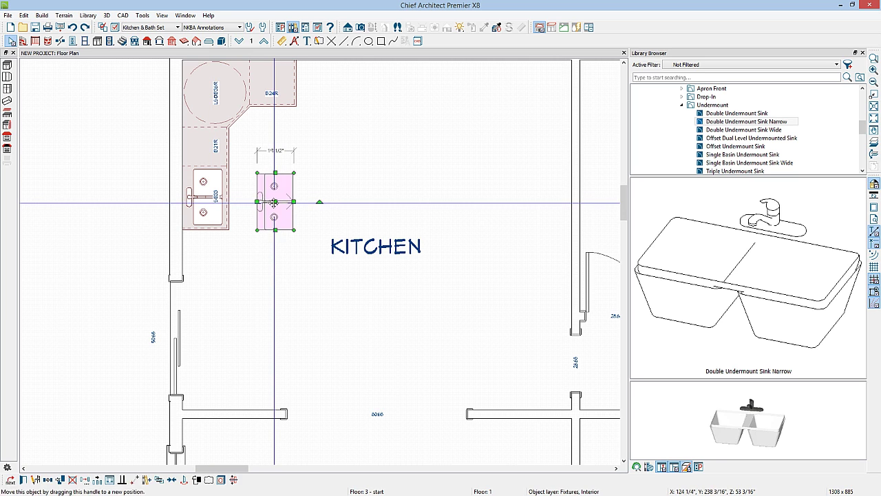
key(Delete)
Examine the sink cabinet's front face items, in particular the drawer front above the doors
double_click(217, 200)
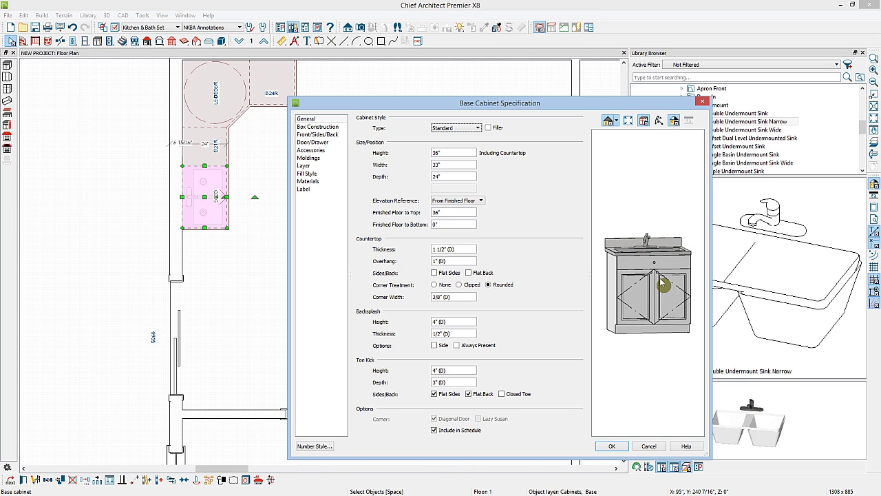
click(634, 267)
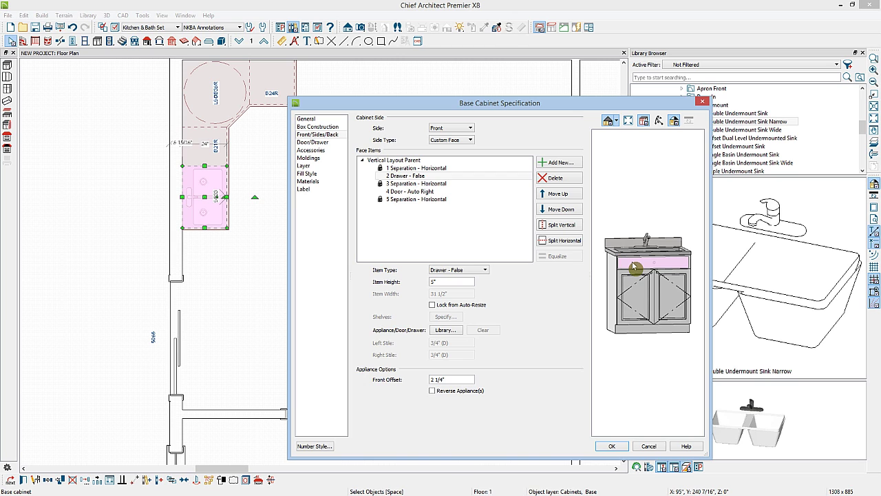
click(417, 177)
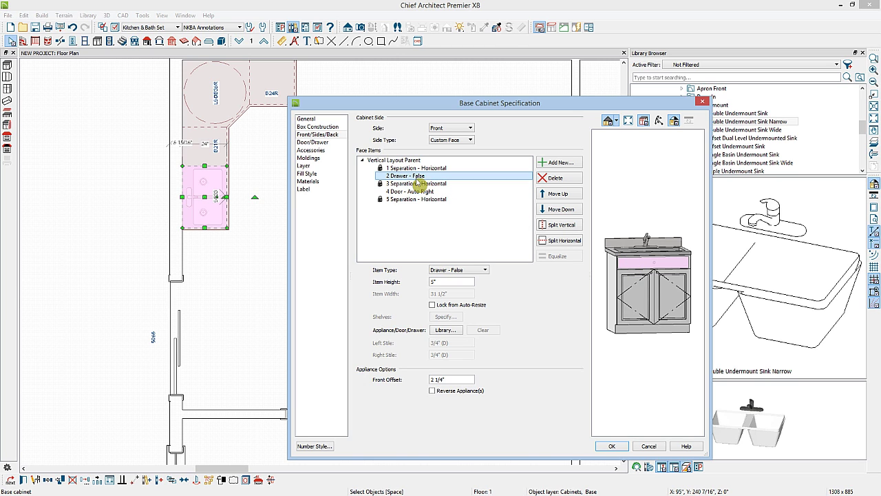
click(612, 446)
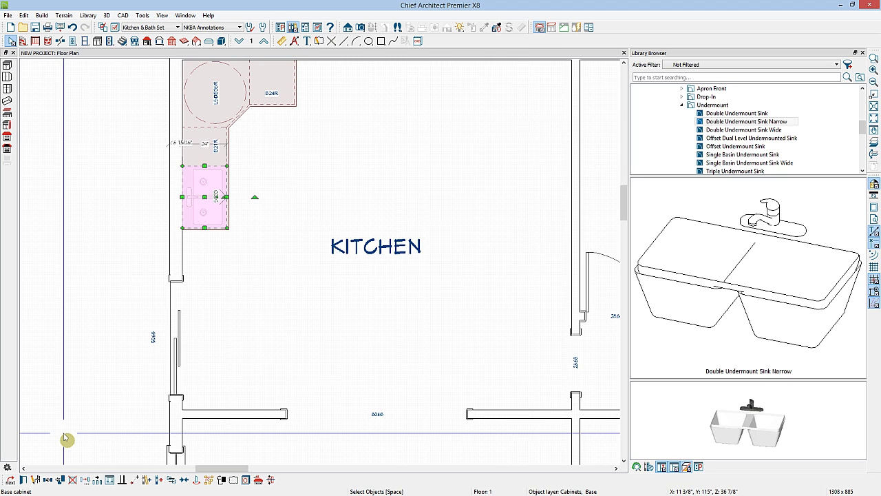
Delete the double undermount sink from the 33-inch base cabinet, keeping the cabinet
key(Tab)
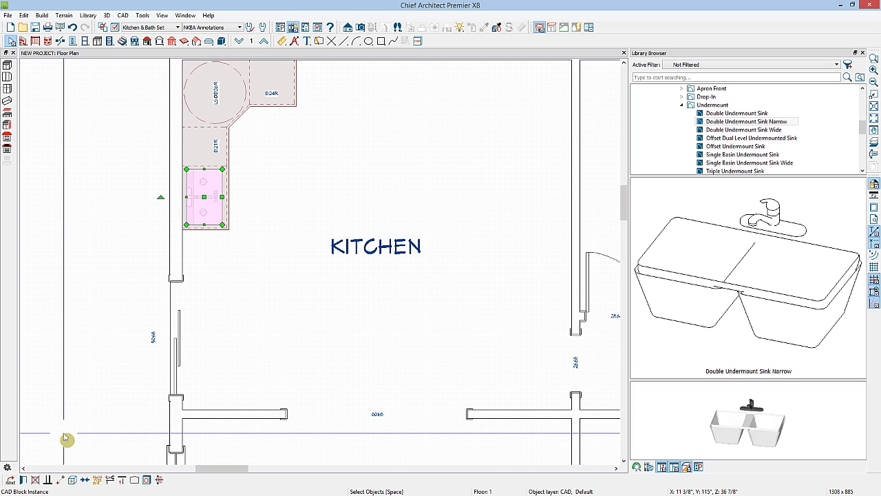
key(Delete)
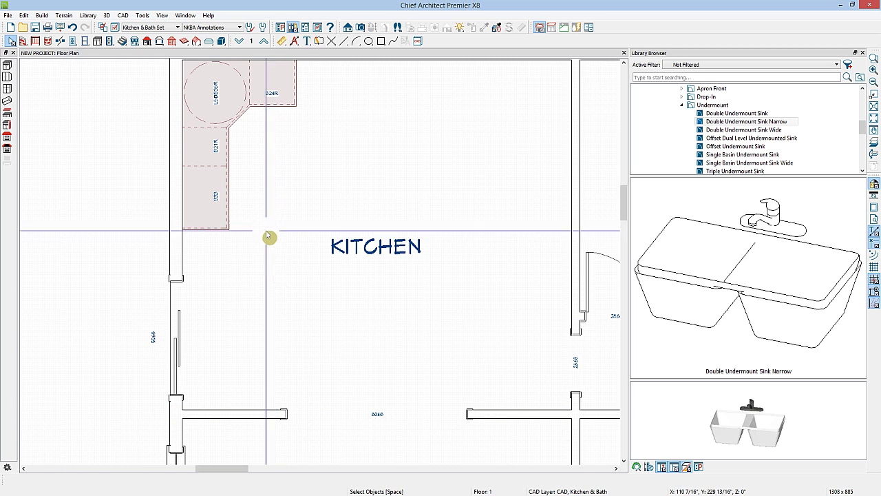
click(208, 202)
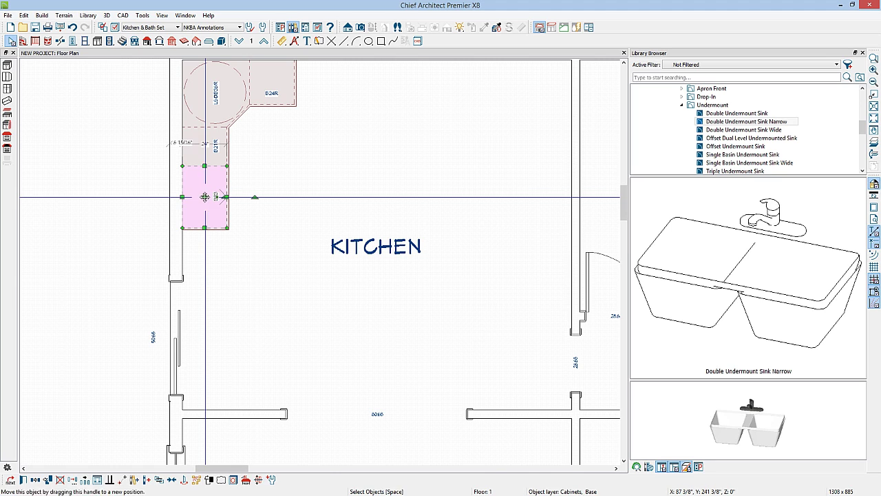
Place an Apron Front Sink from the library in the open kitchen floor and check its dimensions in the fixture specification
click(682, 89)
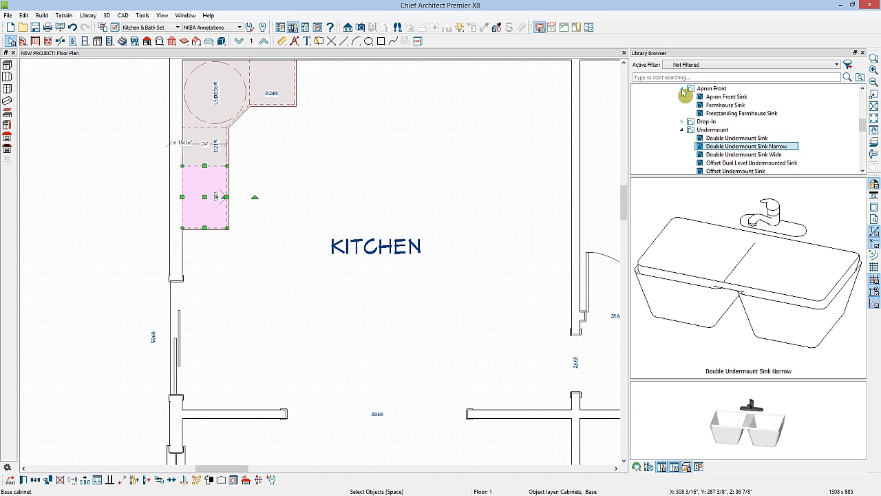
click(709, 89)
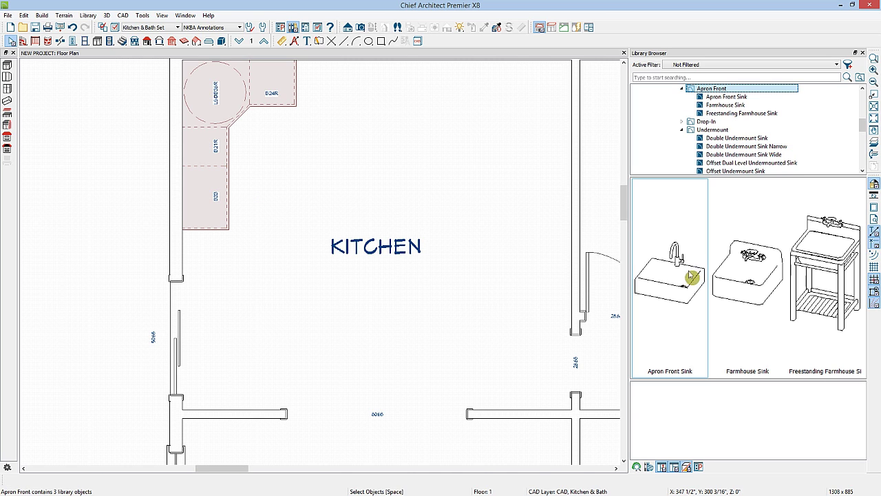
click(673, 292)
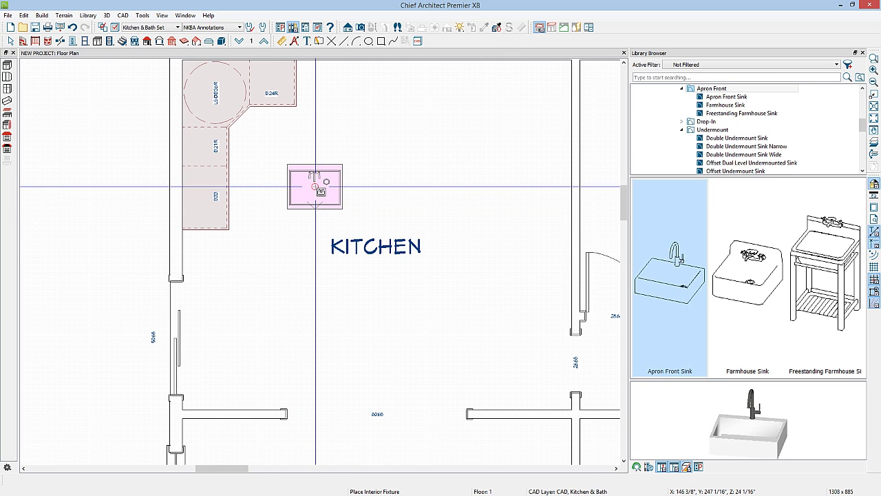
click(320, 190)
double_click(320, 188)
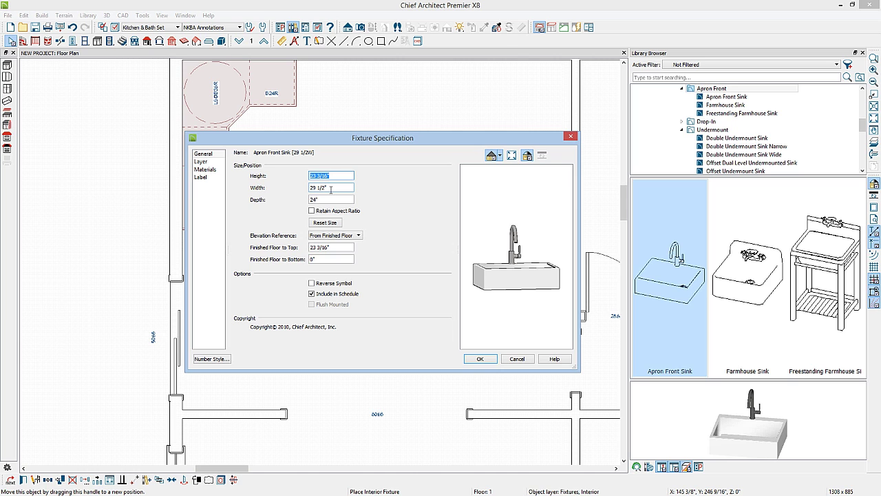
click(482, 359)
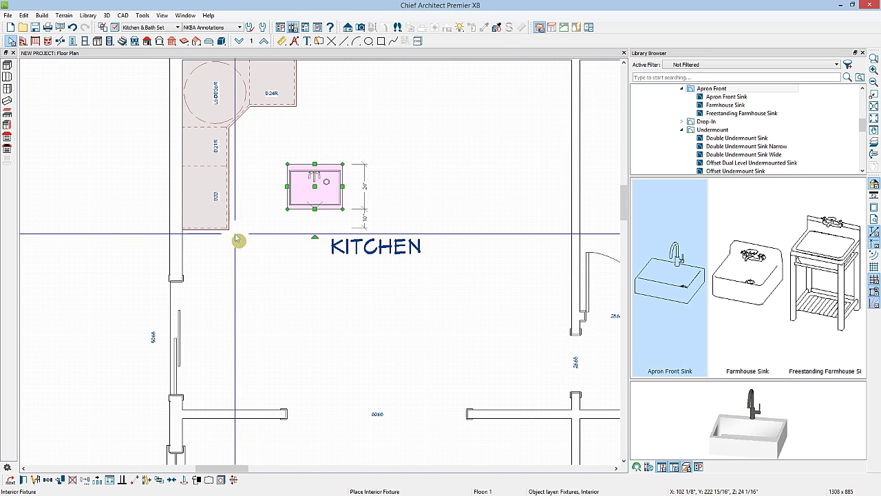
Set the width of the 33-inch left-wall base cabinet to 30 inches
double_click(220, 206)
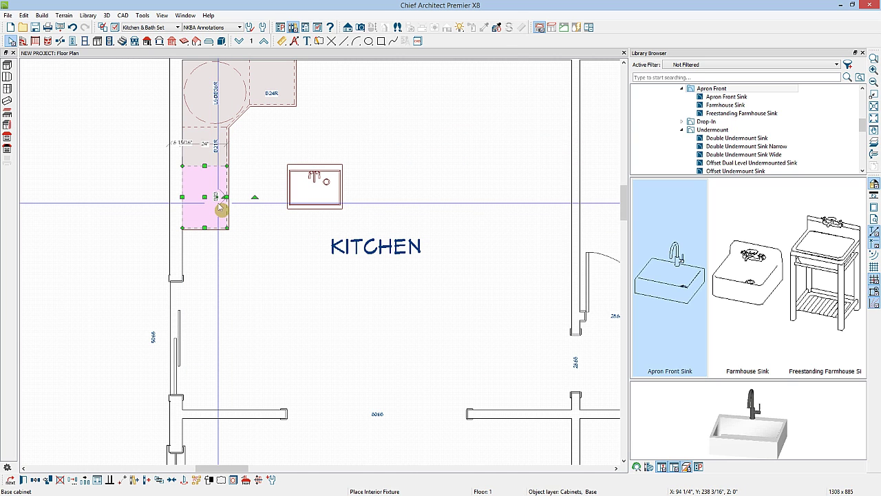
click(453, 165)
text(30)
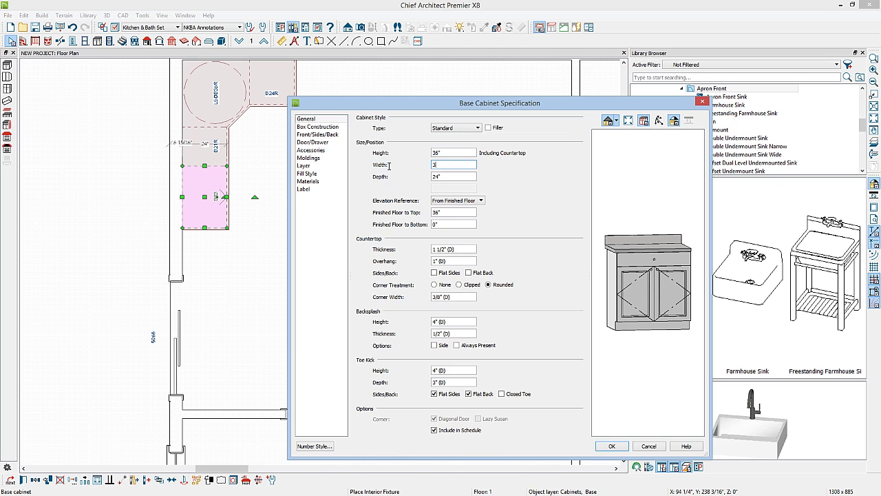
Examine the cabinet's front face items one by one: the separations, the false drawer and the doors
click(641, 265)
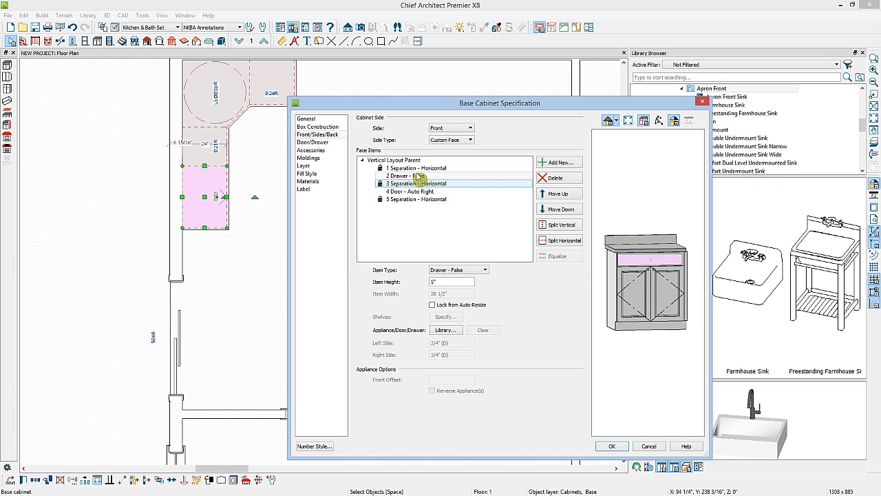
click(415, 167)
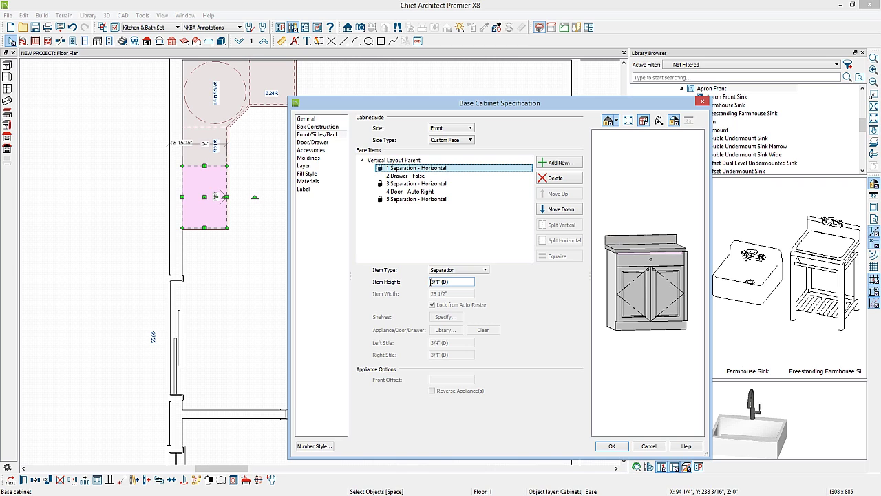
click(638, 260)
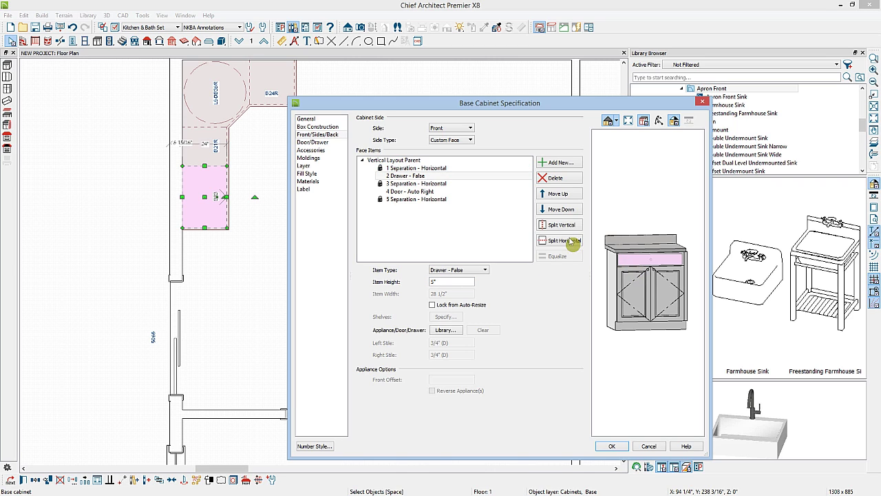
click(389, 185)
click(406, 177)
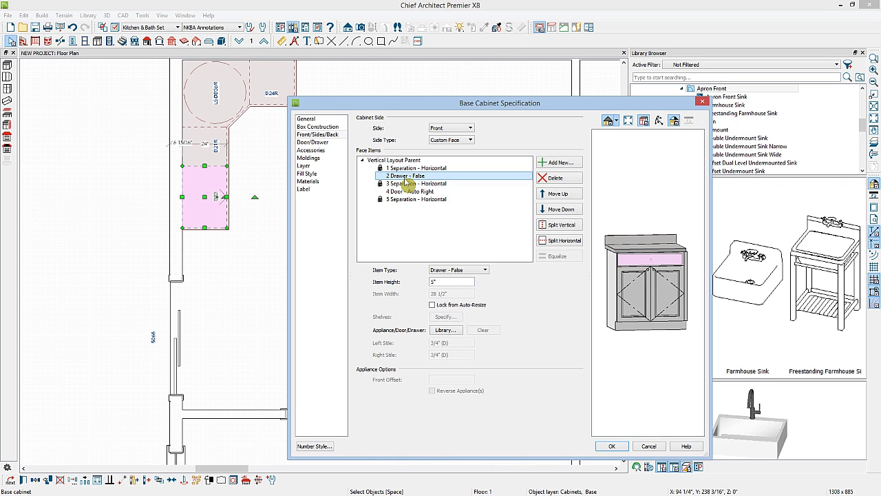
click(405, 184)
click(404, 183)
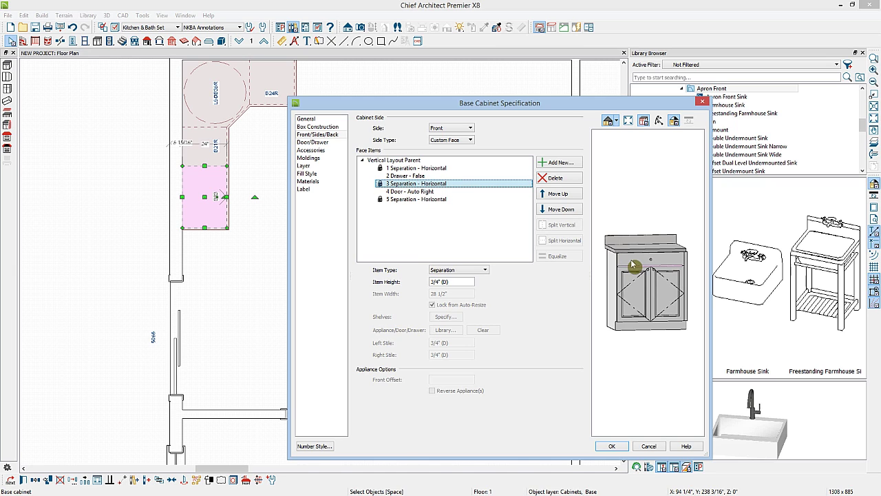
click(433, 192)
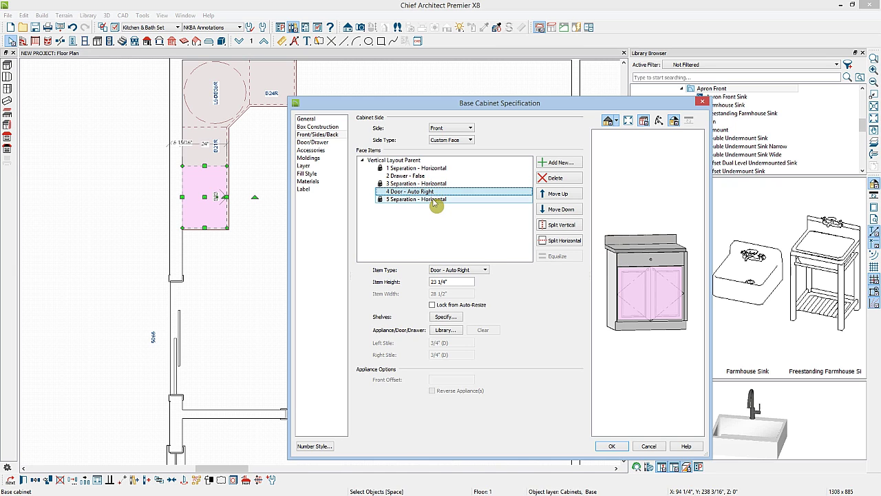
click(433, 199)
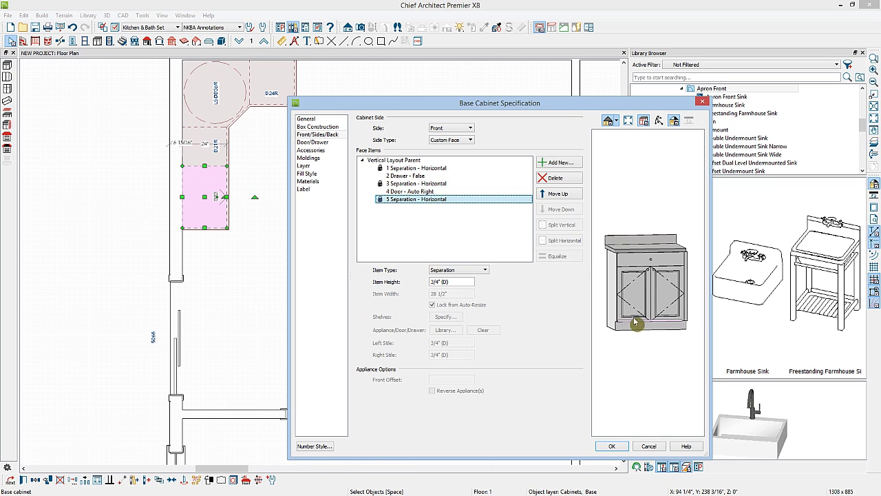
Delete the false drawer from the cabinet's front face items and review the remaining separations and doors
click(411, 177)
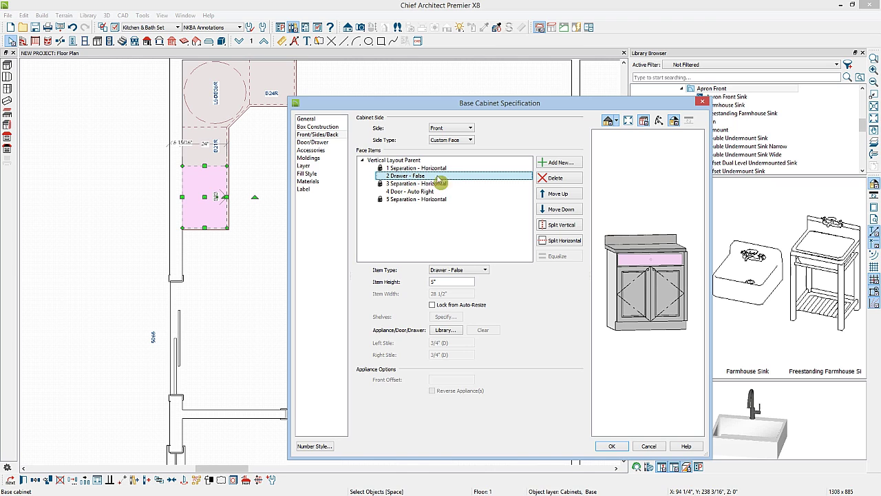
click(555, 179)
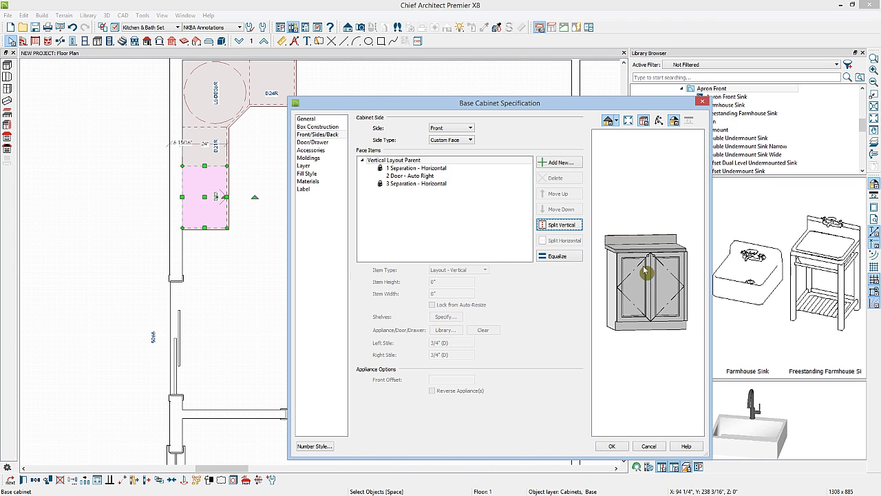
click(424, 168)
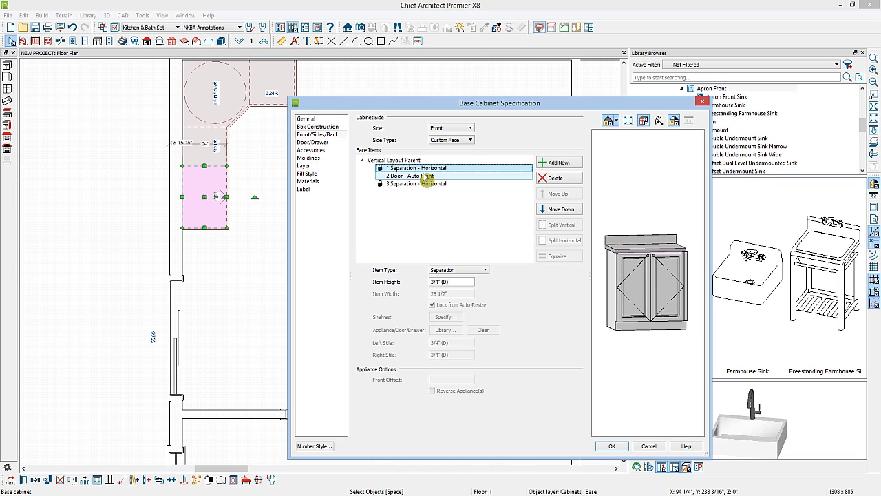
click(424, 176)
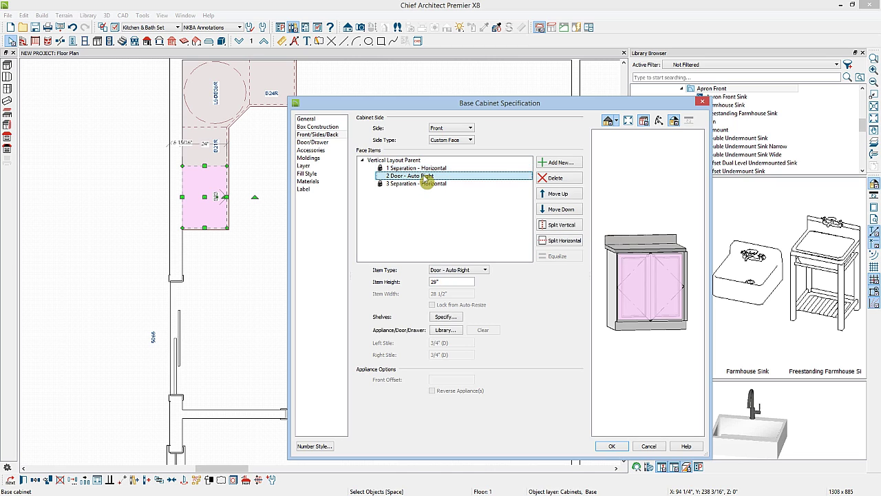
click(430, 184)
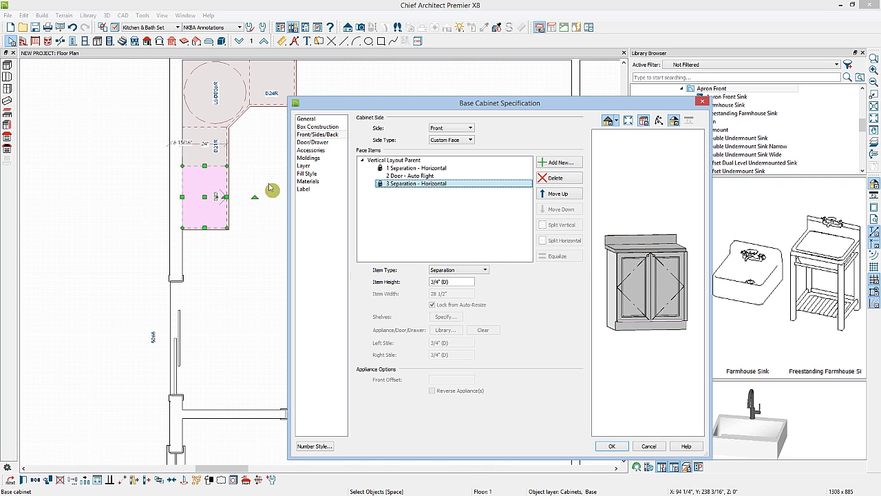
Remove the cabinet's countertop and backsplash by setting the countertop thickness and backsplash height to 0
click(311, 123)
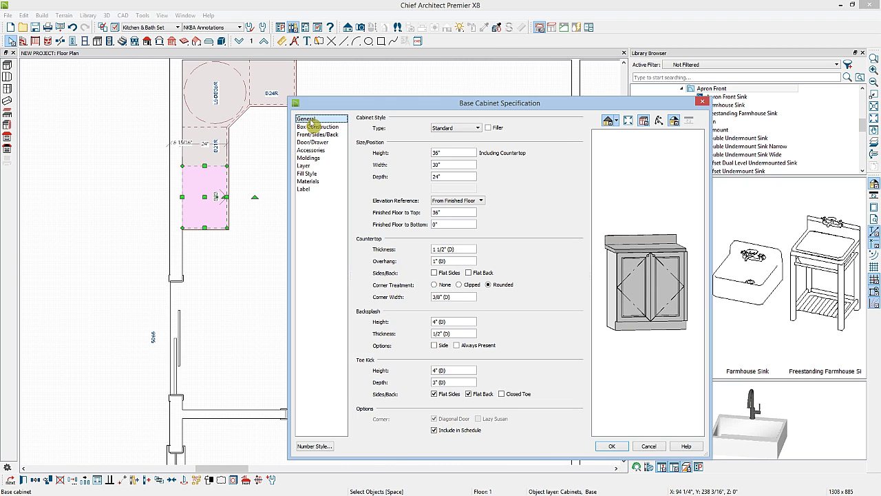
drag(453, 249, 396, 252)
text(0)
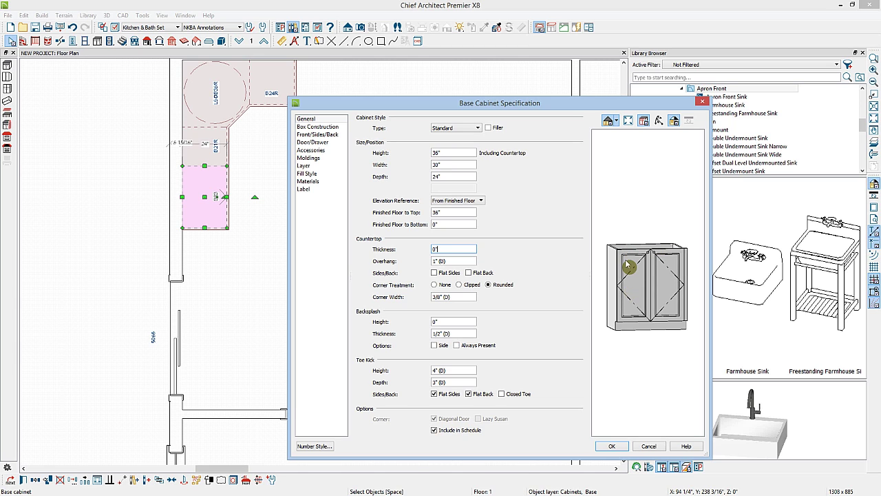
click(457, 248)
Reduce the cabinet height by 8.5 inches to 27 1/2 inches and apply the specification
click(444, 152)
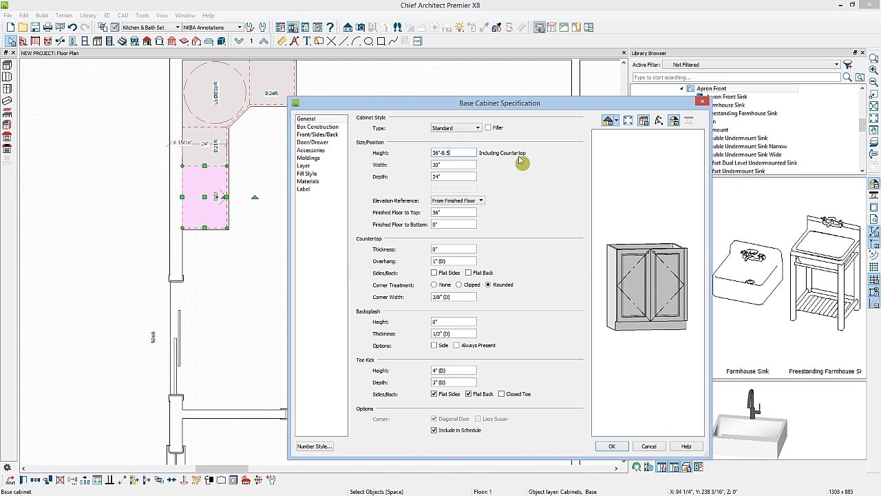
key(Tab)
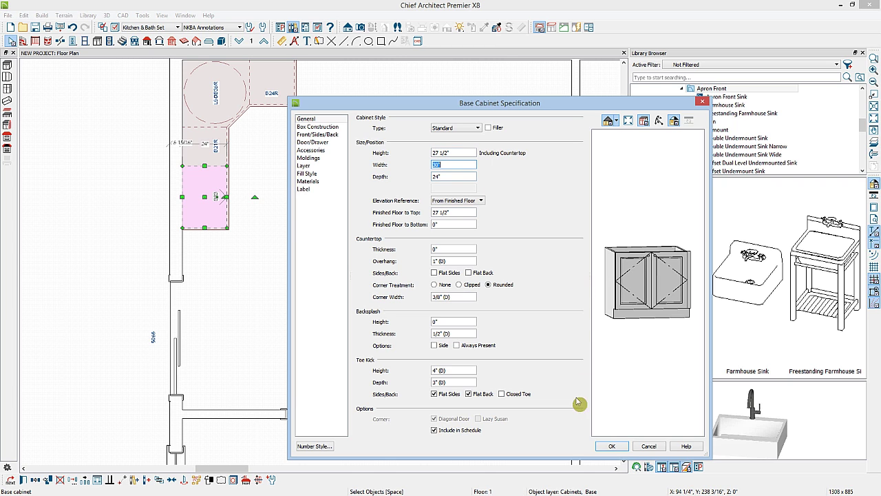
click(612, 446)
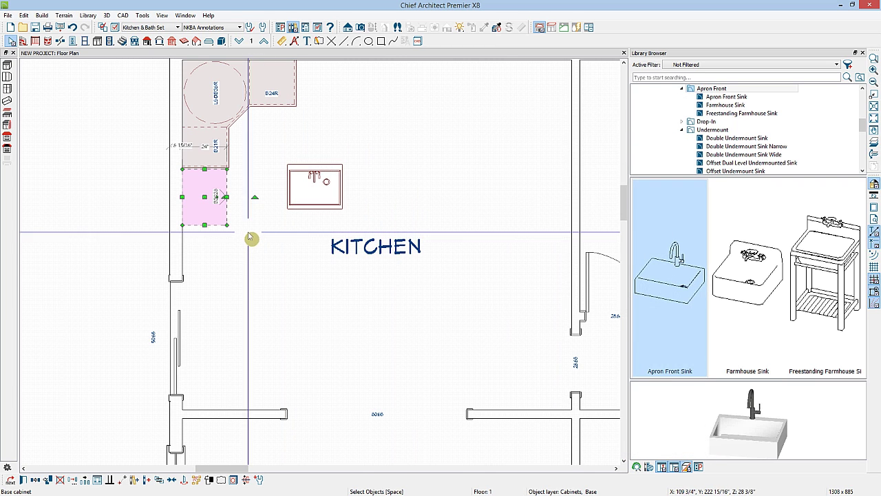
Move the lowered 30-inch cabinet up against the 21-inch base cabinet and delete the free-standing apron front sink
drag(205, 197, 205, 151)
click(383, 181)
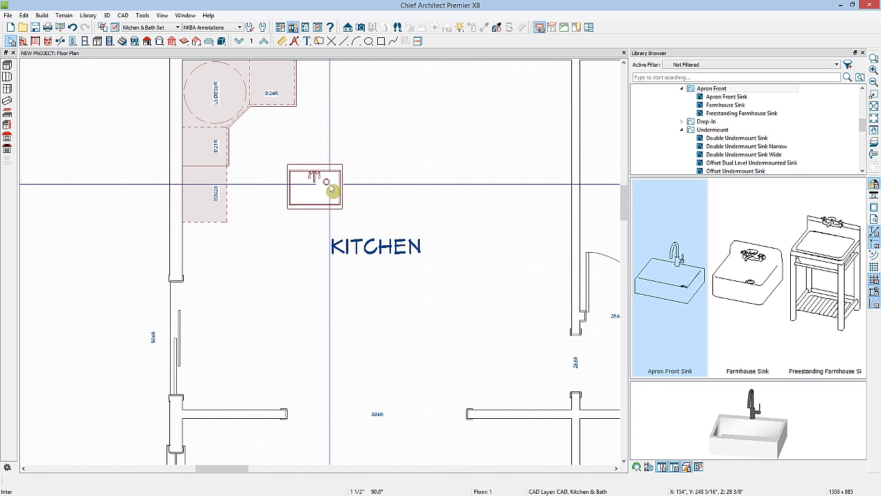
click(331, 189)
key(Delete)
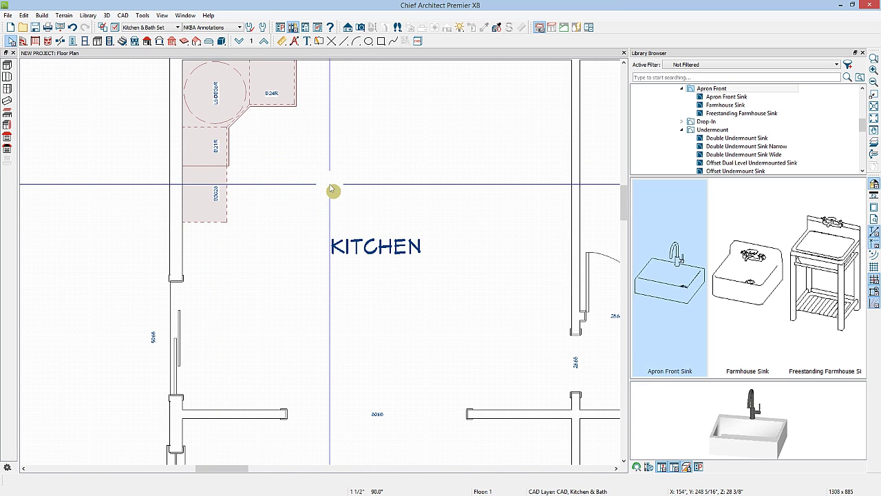
Place the Apron Front Sink from the library on top of the lowered 30-inch base cabinet
click(670, 282)
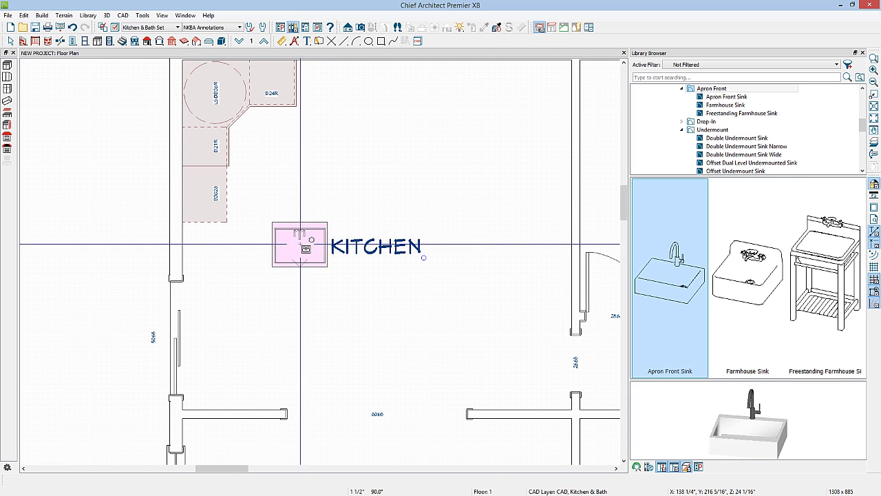
click(206, 198)
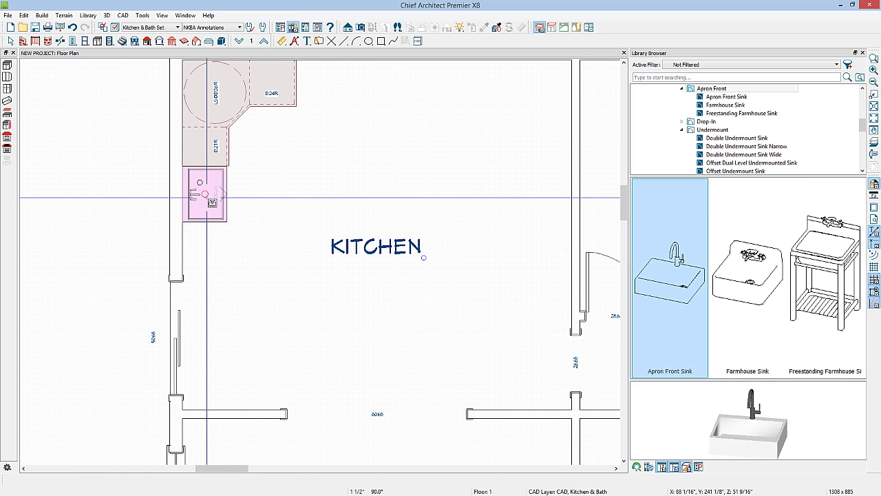
click(207, 197)
key(ctrl+z)
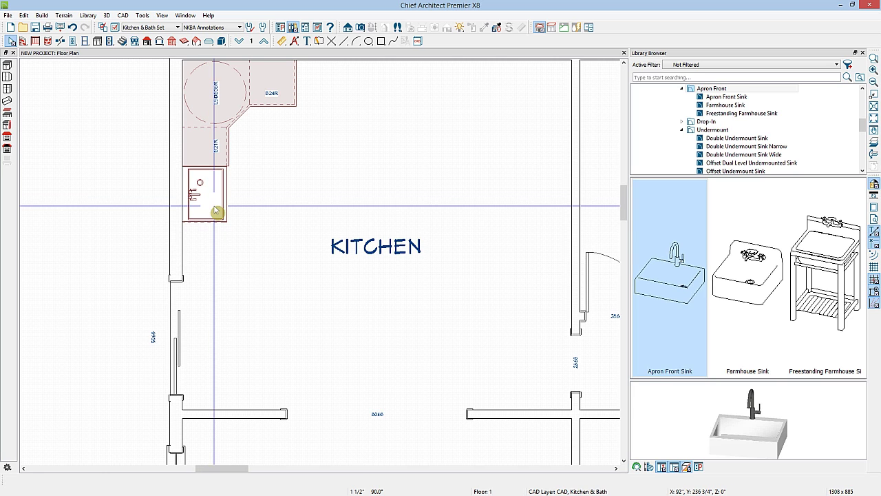
Create a full camera view looking at the apron sink cabinet, then return to the floor plan
click(360, 28)
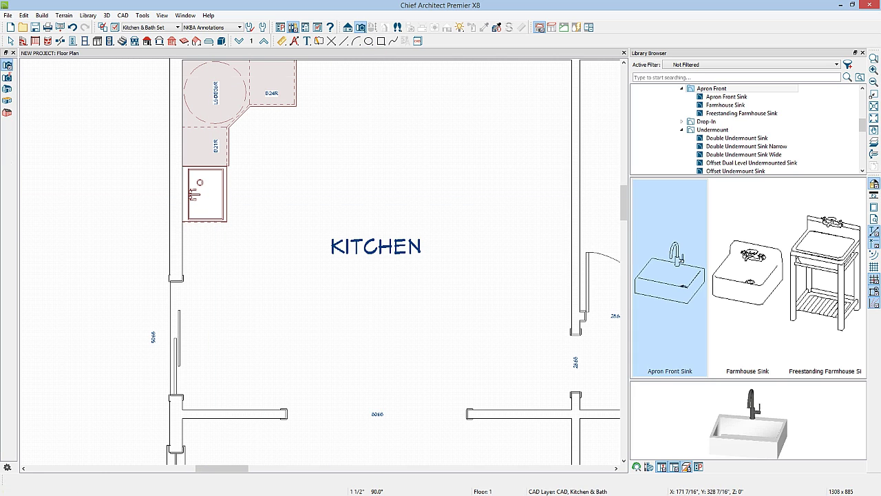
drag(475, 204, 247, 174)
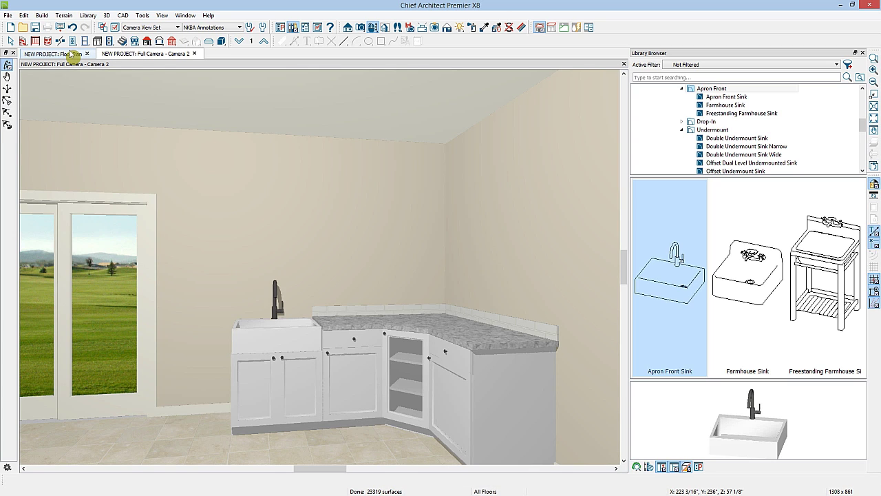
click(72, 54)
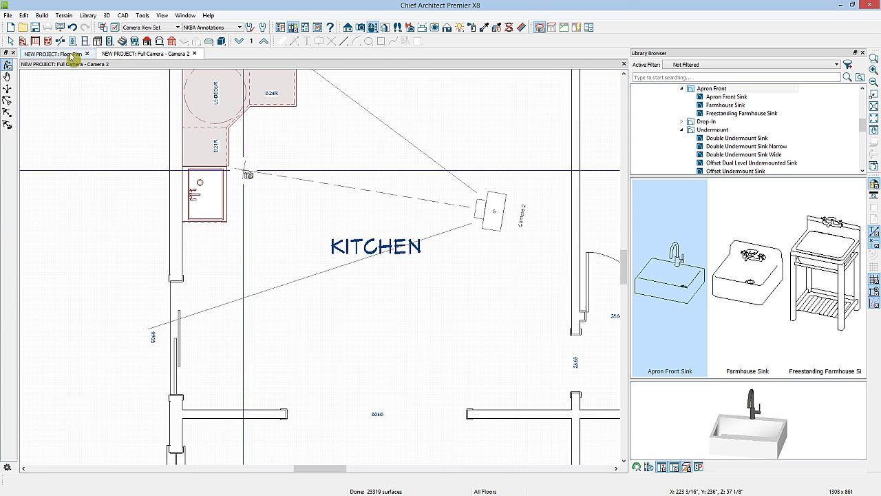
key(space)
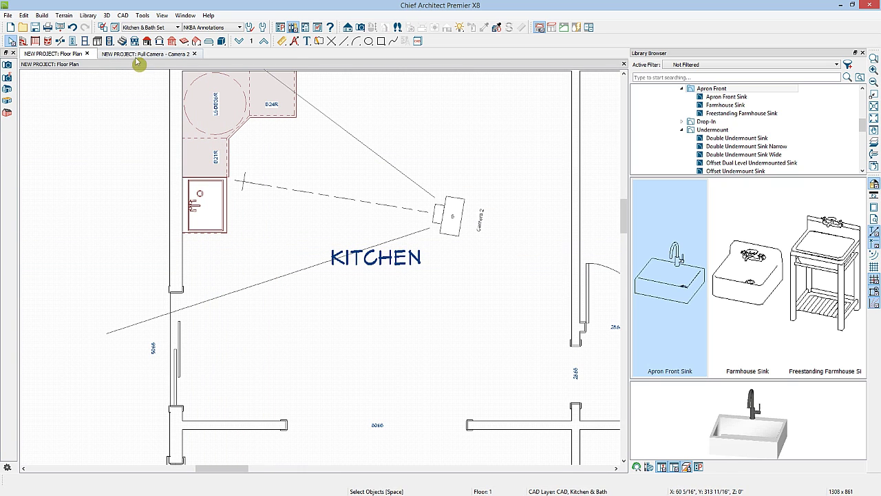
Place a base cabinet along the left wall, directly against the lower side of the sink cabinet
click(98, 42)
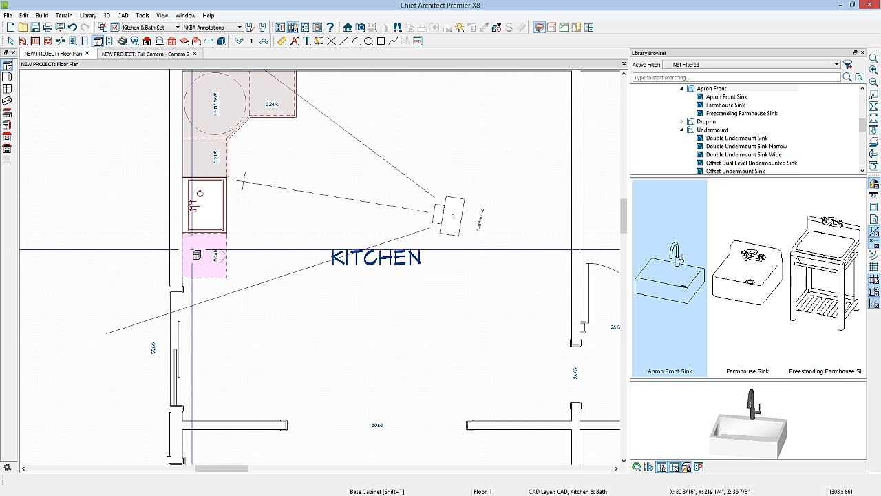
click(201, 256)
key(space)
click(204, 258)
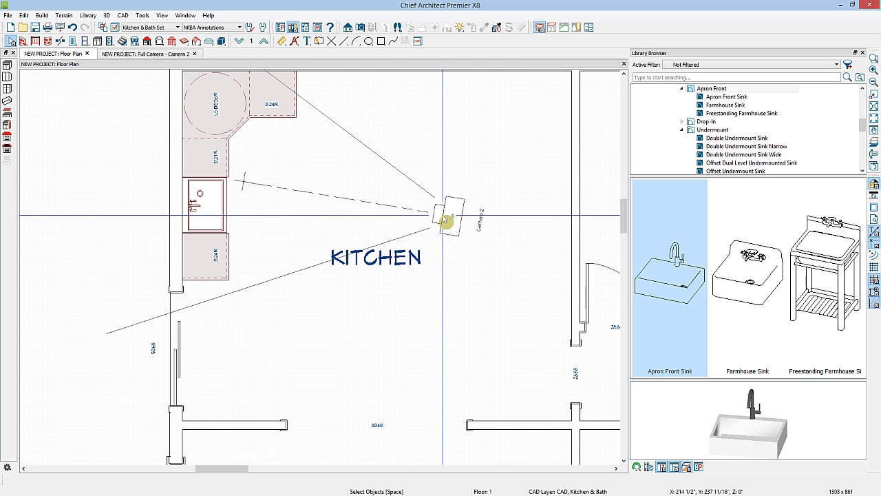
In the full camera view, open the specification of the base cabinet beside the sliding door and set its type to Left End Cabinet
click(157, 55)
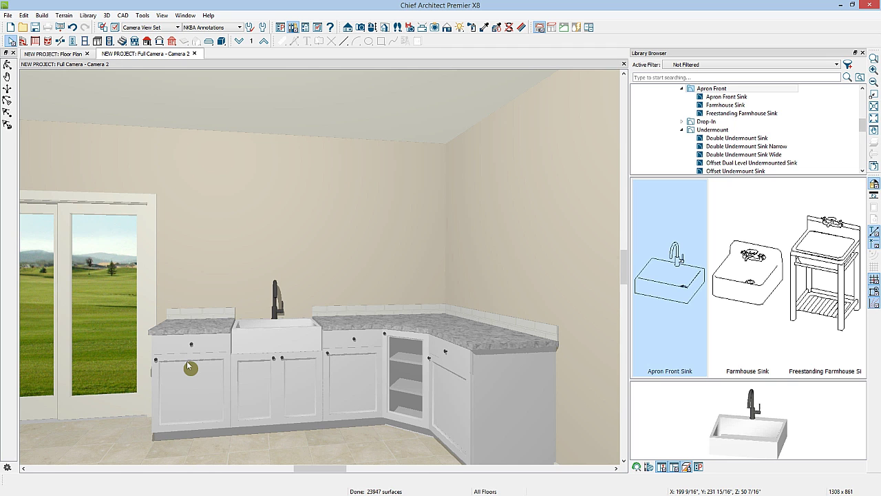
double_click(191, 367)
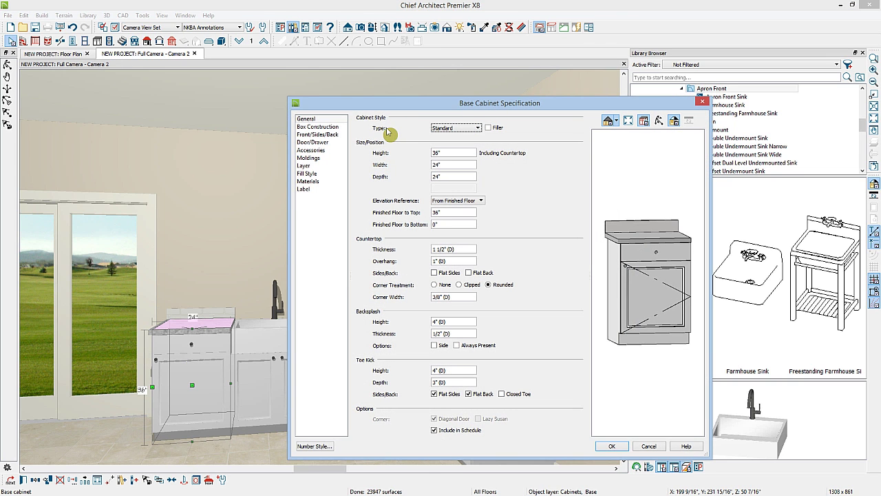
click(480, 129)
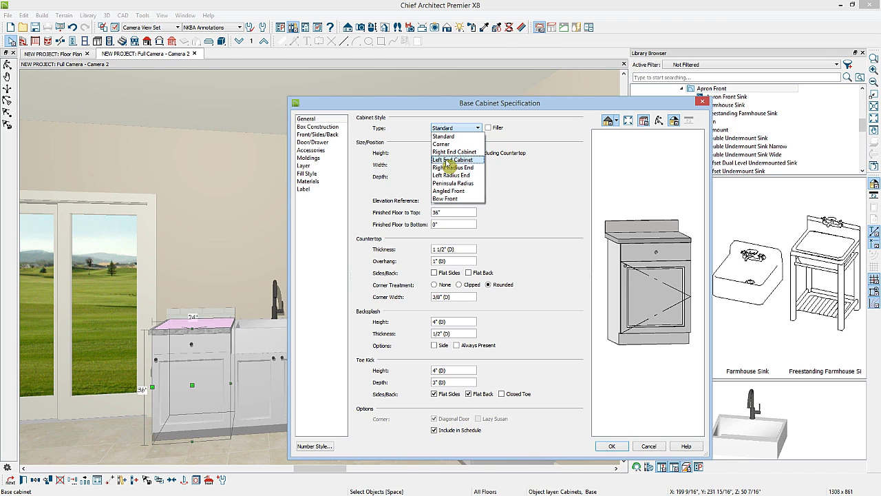
click(448, 160)
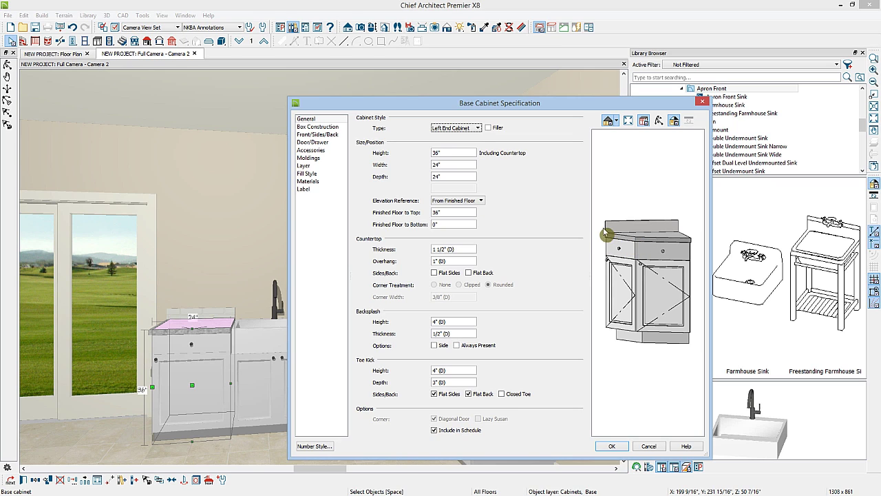
Try the Left Radius End and Peninsula Radius types on the cabinet, accepting the peninsula change despite the attached side
click(465, 127)
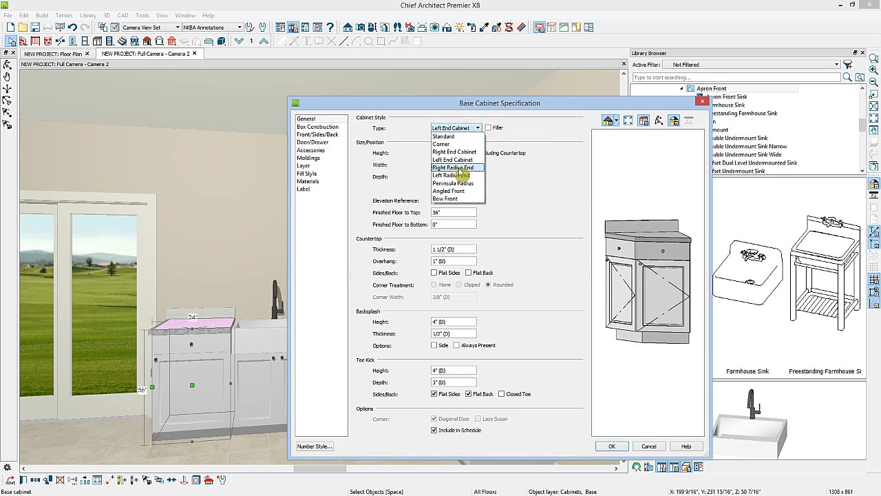
click(459, 175)
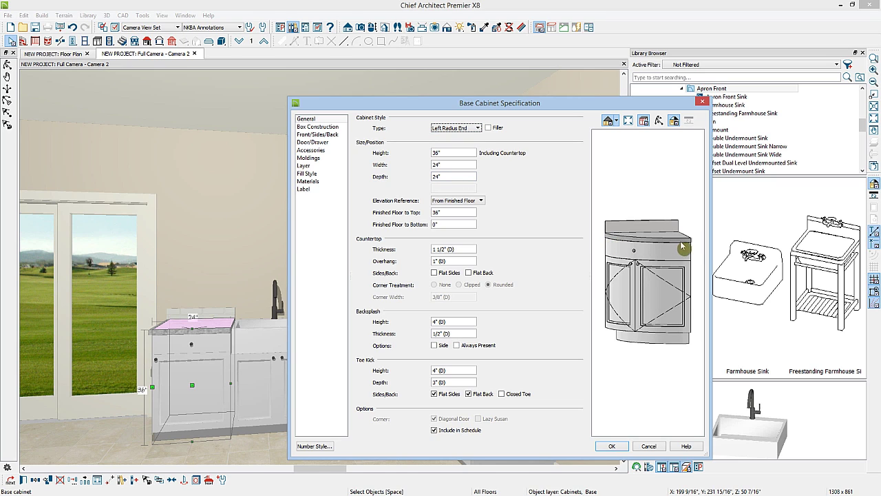
click(465, 129)
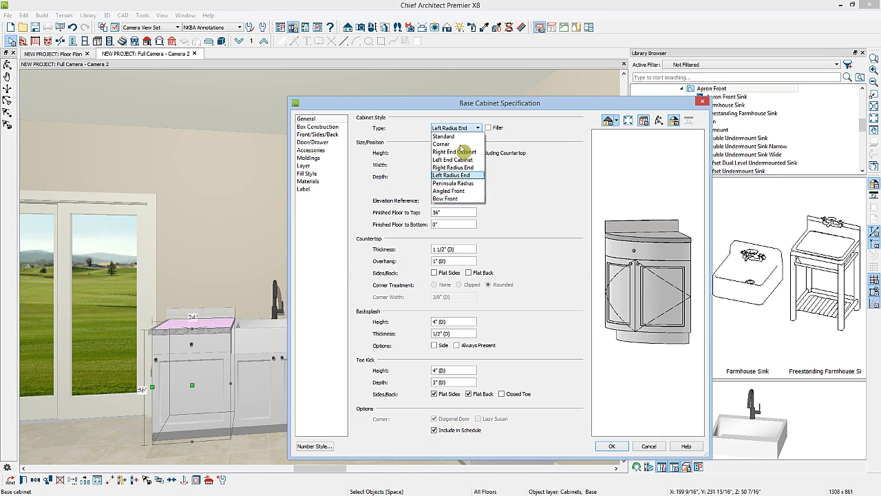
click(455, 184)
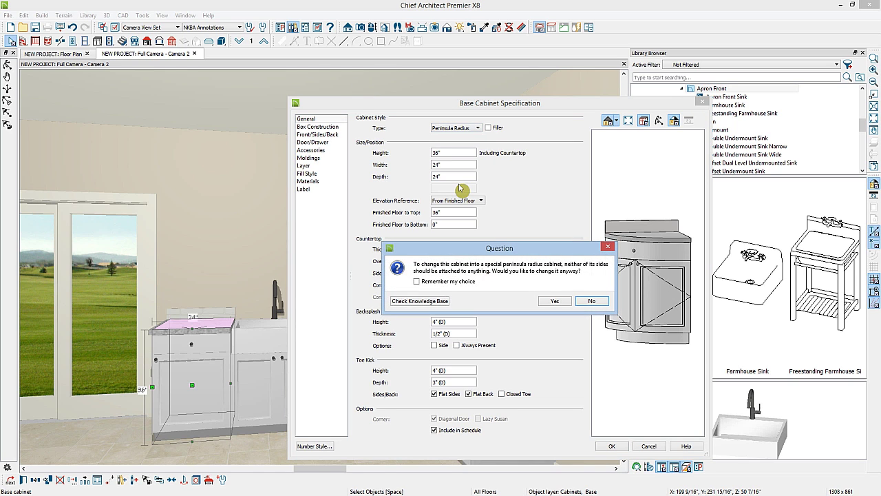
click(556, 302)
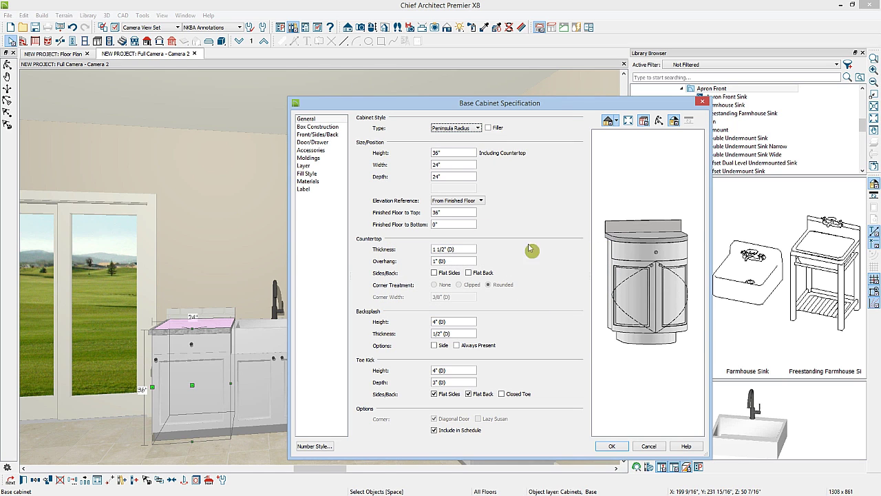
Try the Angled Front type on the cabinet with a right depth of 12", and restore that depth to 24"
click(466, 130)
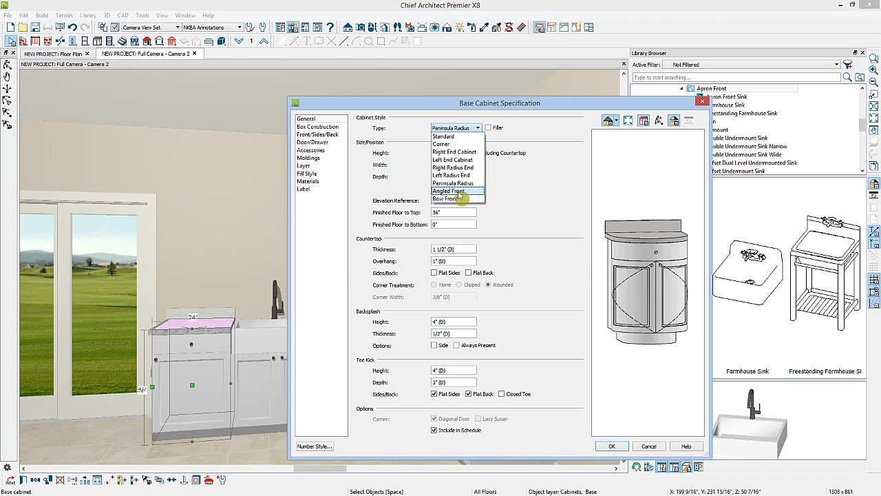
click(459, 192)
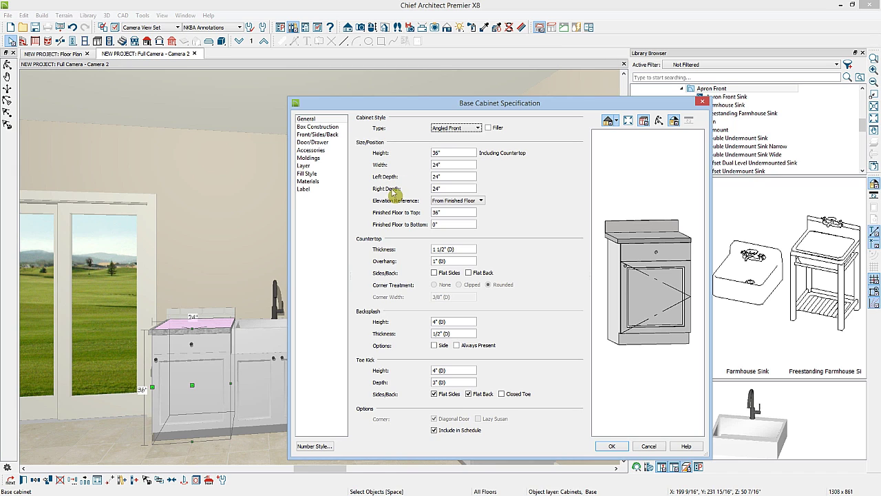
click(453, 175)
key(Tab)
key(Tab)
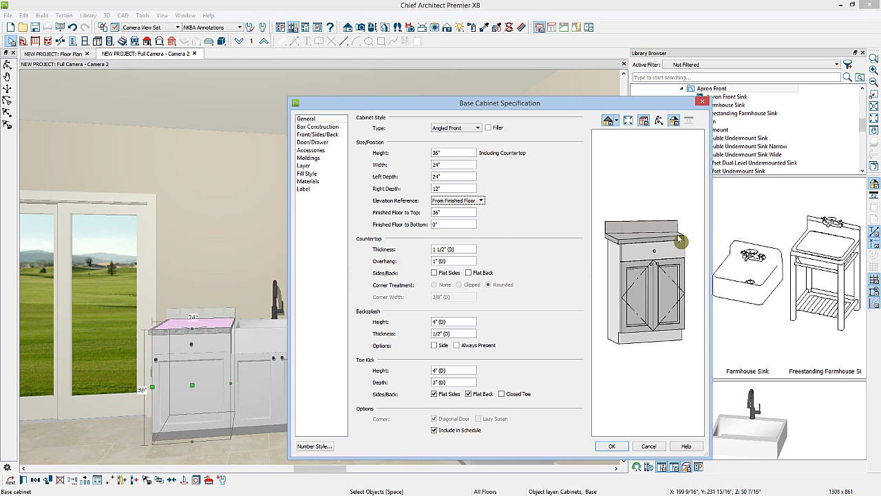
key(shift+Tab)
key(Tab)
Try the Bow Front type on the cabinet with a bow depth of 12"
click(455, 128)
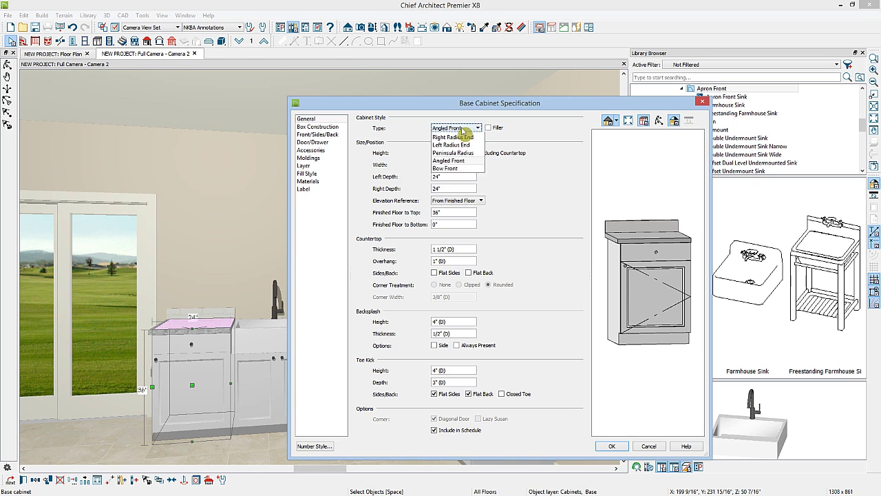
click(458, 198)
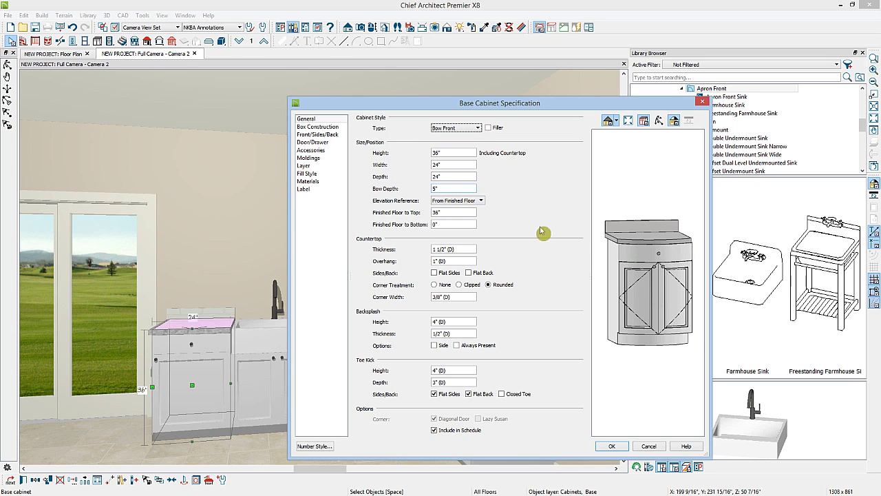
double_click(453, 189)
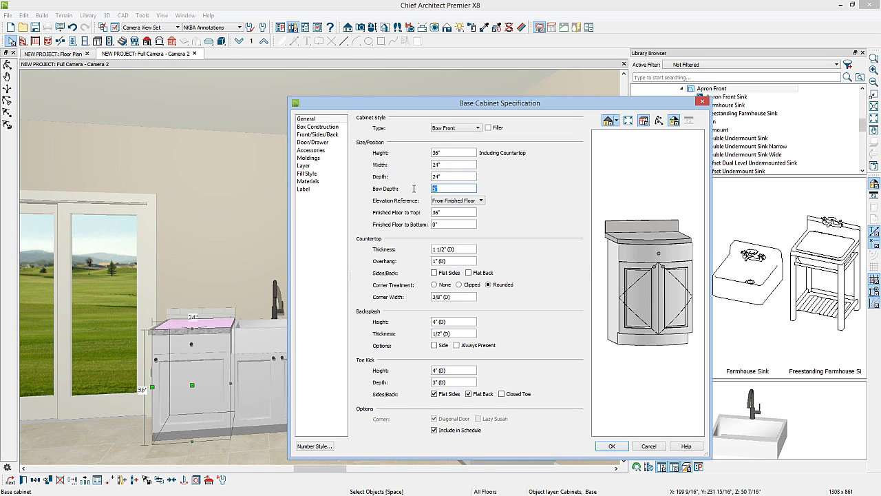
text(12)
key(Tab)
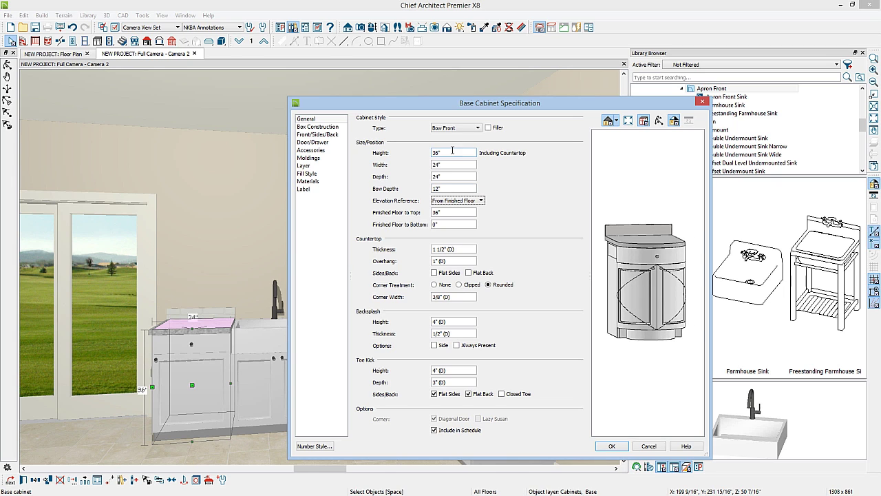
Set the cabinet type back to Left End Cabinet and apply the specification
click(467, 127)
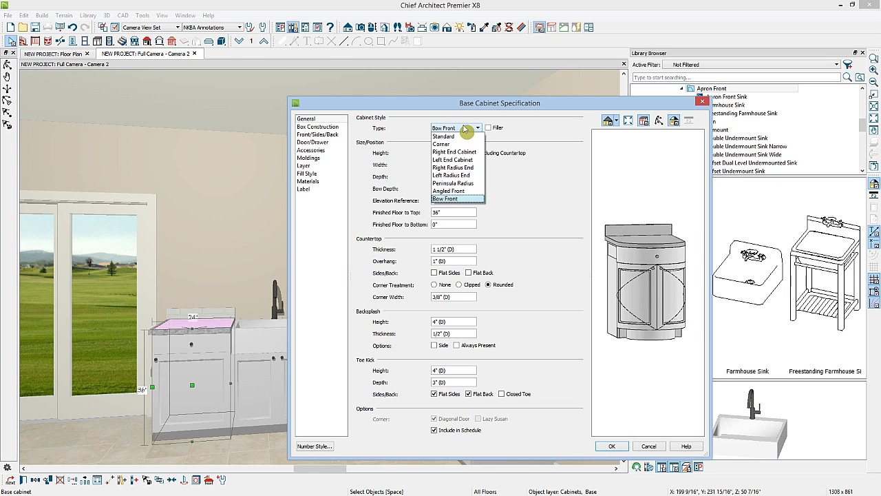
click(452, 159)
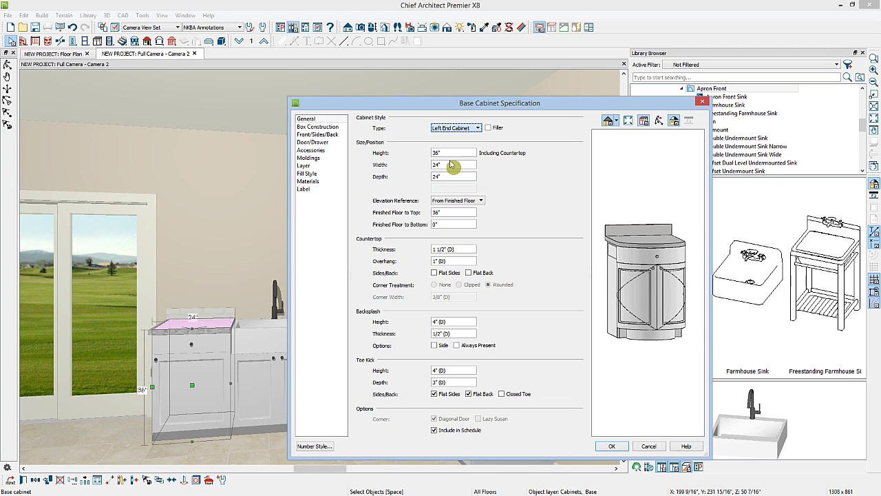
click(613, 446)
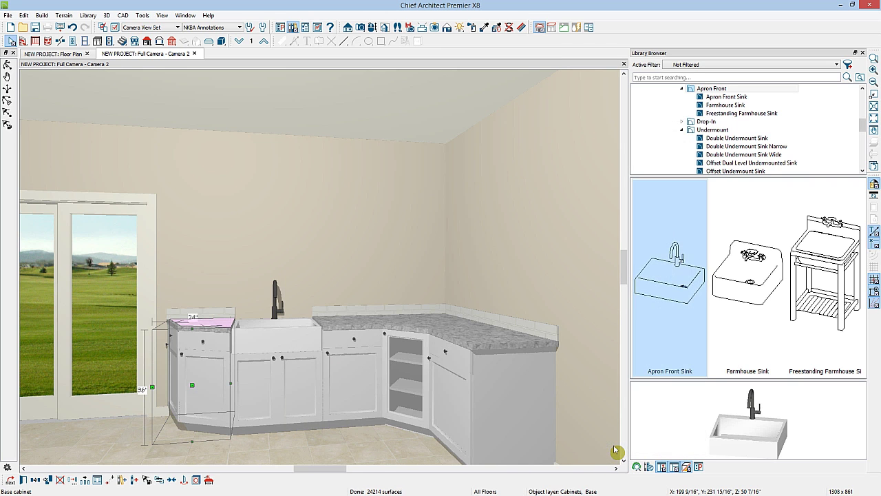
In the floor plan, place a base cabinet along the kitchen's upper wall at the end of the cabinet run
click(54, 53)
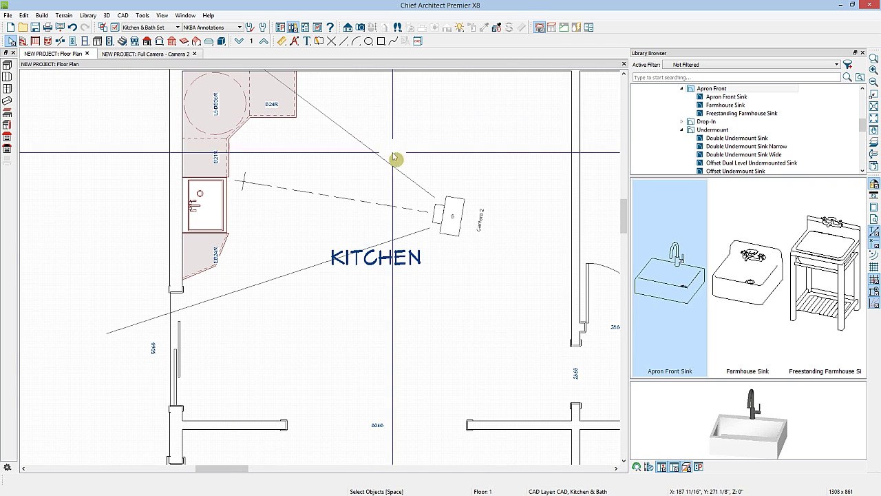
click(97, 41)
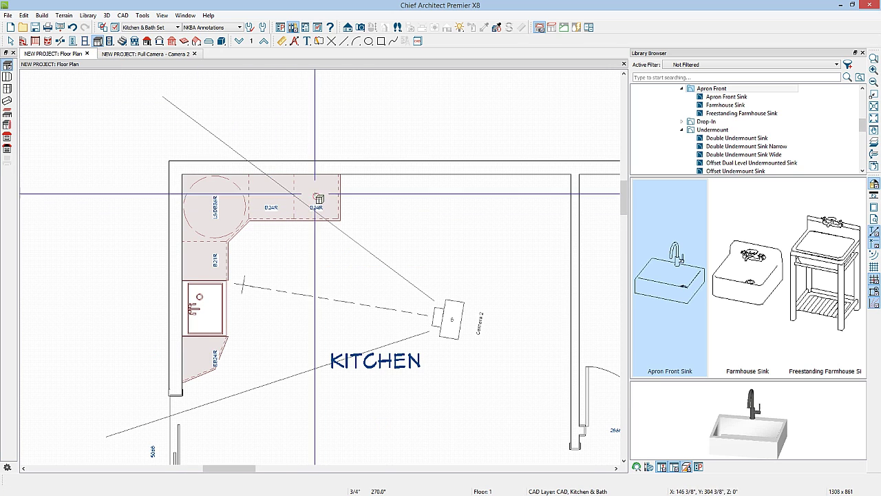
click(321, 193)
Open the new upper-wall base cabinet's specification and delete the drawer from its front, leaving a full-height door
double_click(323, 193)
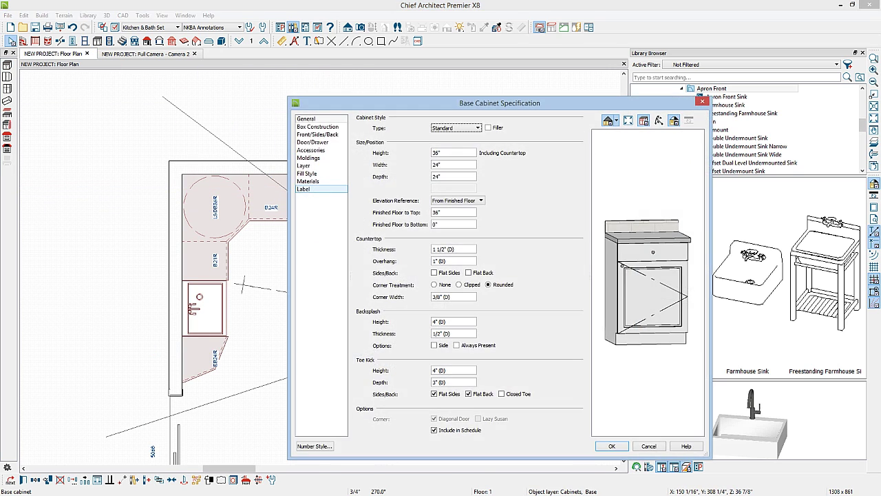
click(634, 254)
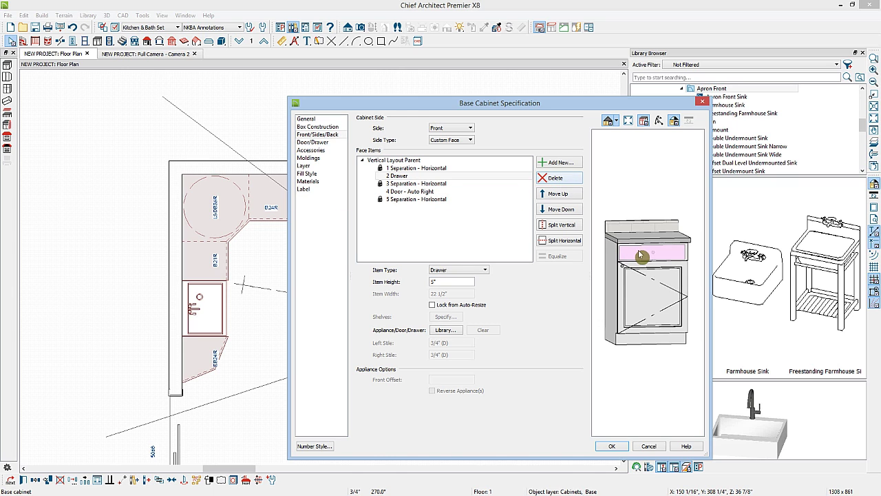
click(559, 178)
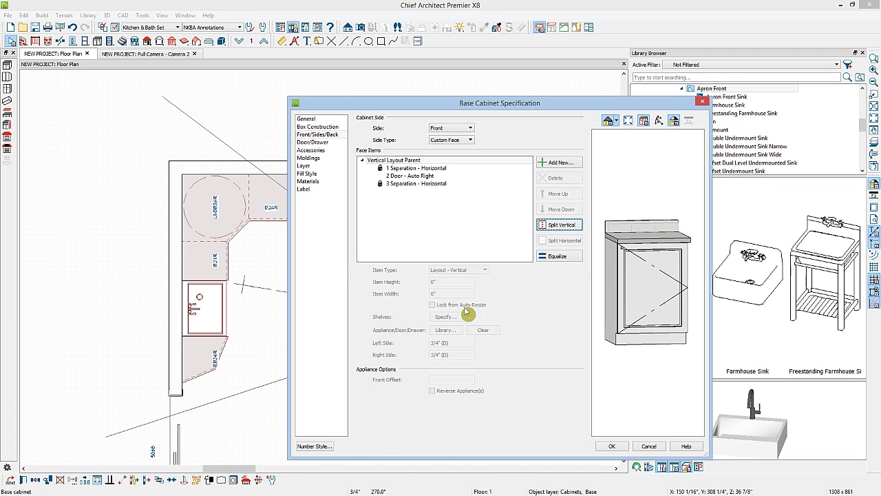
Set the full-height-door cabinet's width to 12" and apply the specification
click(305, 119)
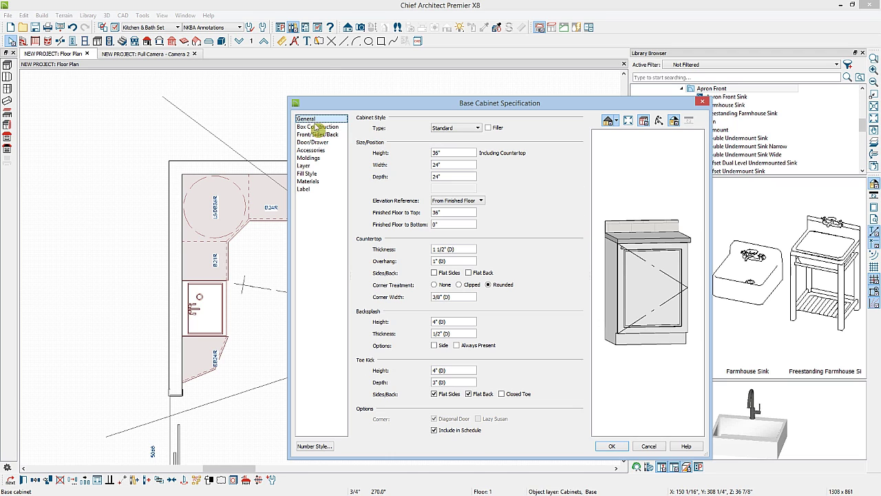
click(443, 164)
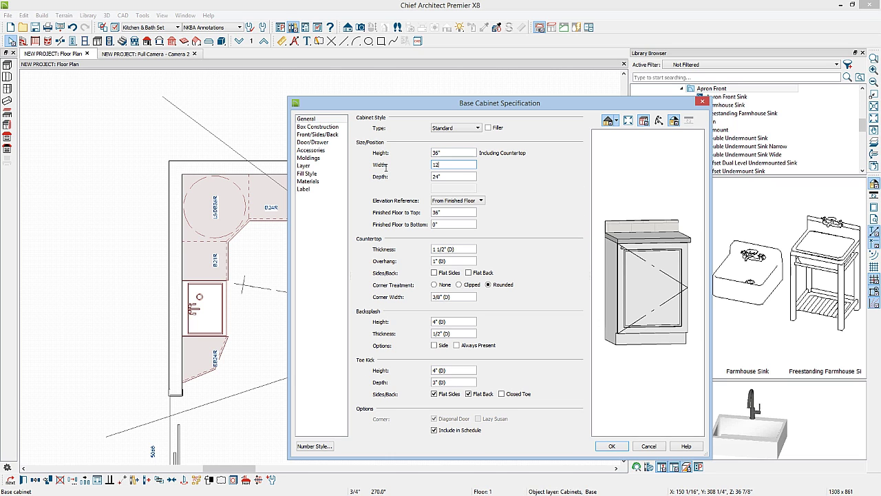
text(12)
key(Tab)
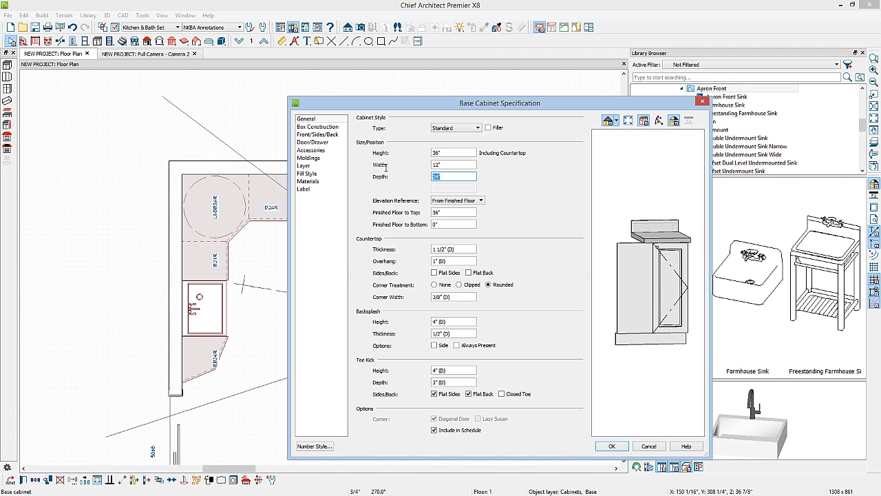
click(612, 446)
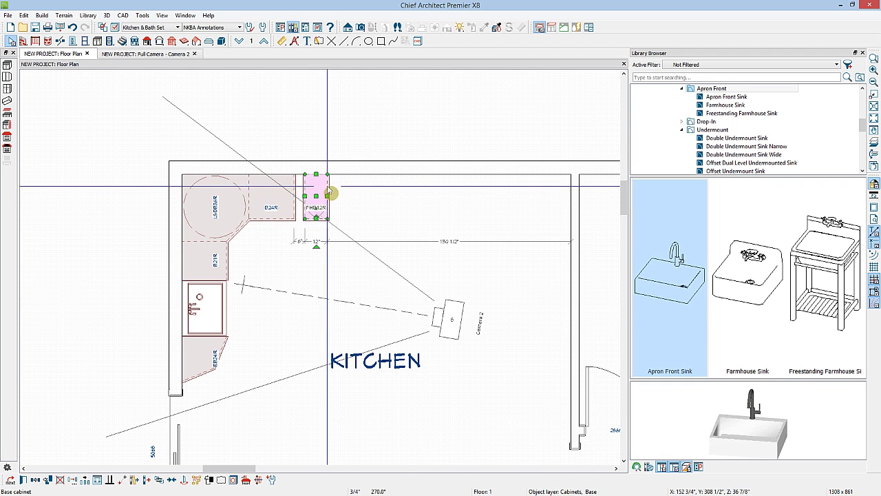
Move the 12-inch cabinet against the neighbouring 24-inch base cabinet on the upper wall, and close the camera view
drag(316, 197, 306, 196)
click(380, 211)
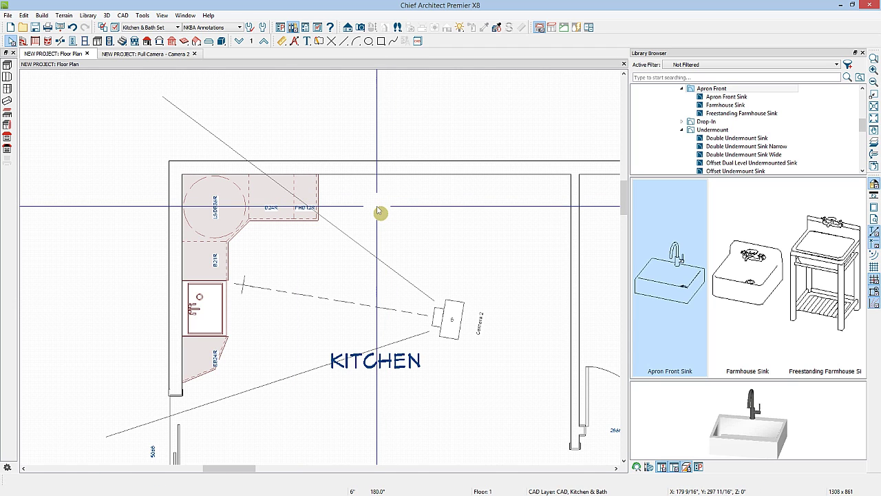
click(195, 54)
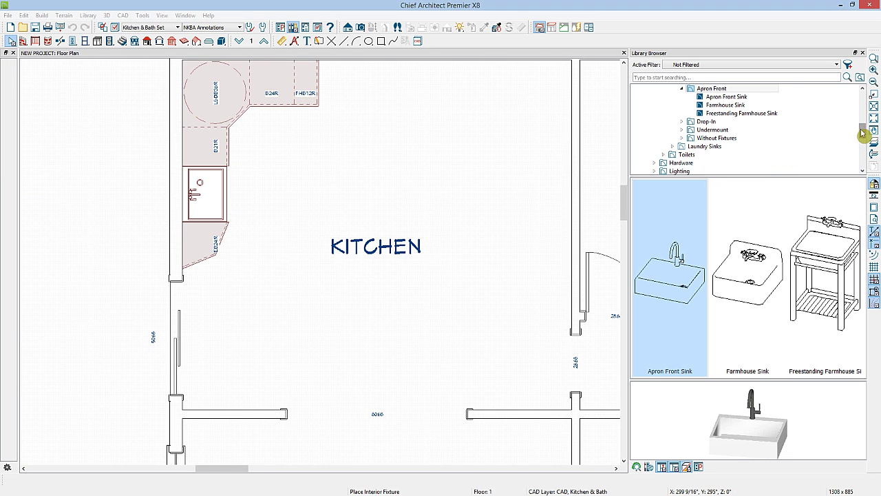
Place a Professional Island Range from the library's standard-size stand-alone ranges on the upper wall, beside the 12-inch base cabinet
drag(862, 134, 862, 93)
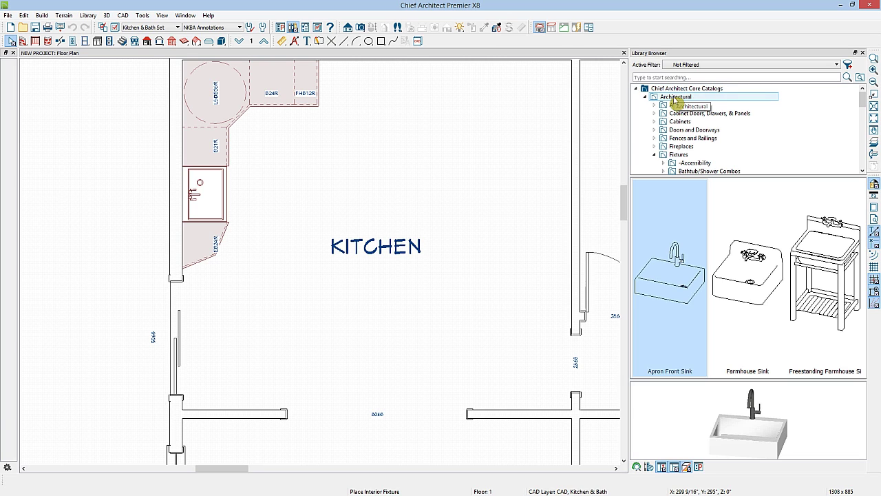
click(655, 154)
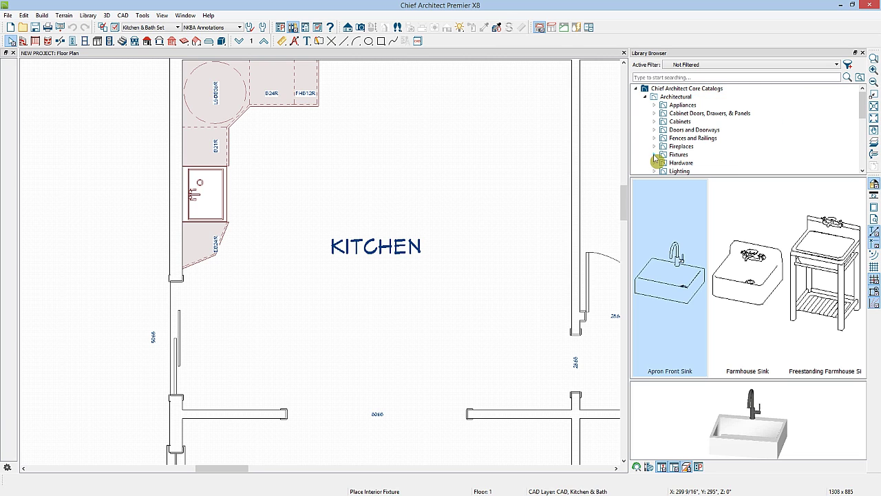
click(655, 105)
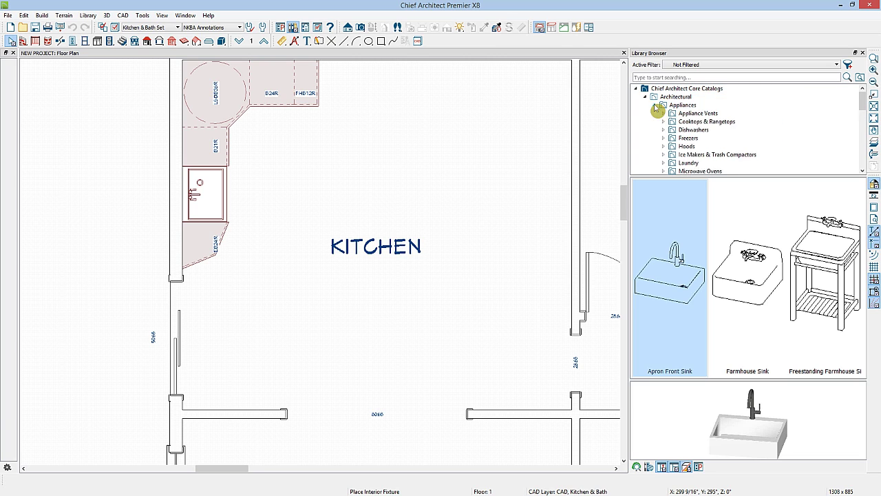
scroll(778, 135, down, 1)
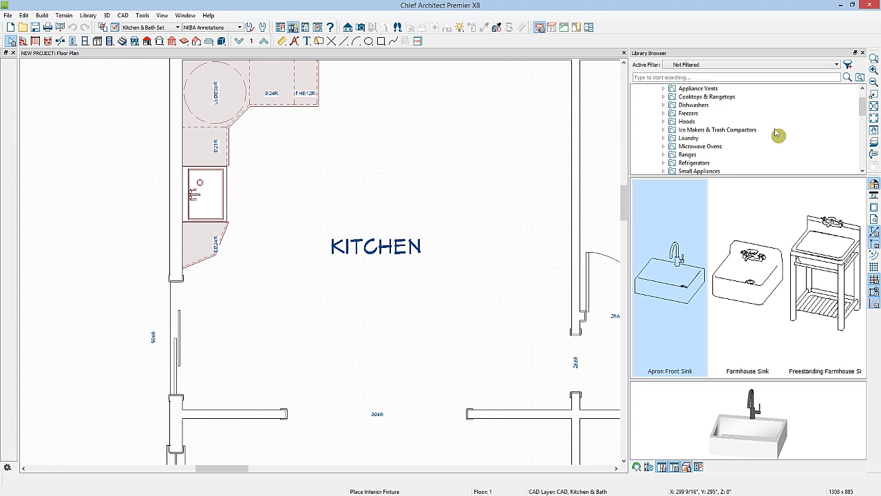
double_click(673, 159)
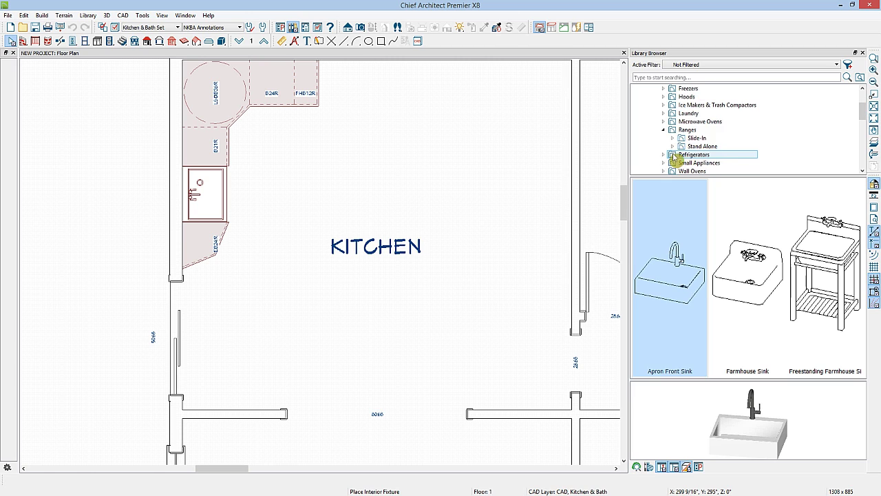
click(685, 147)
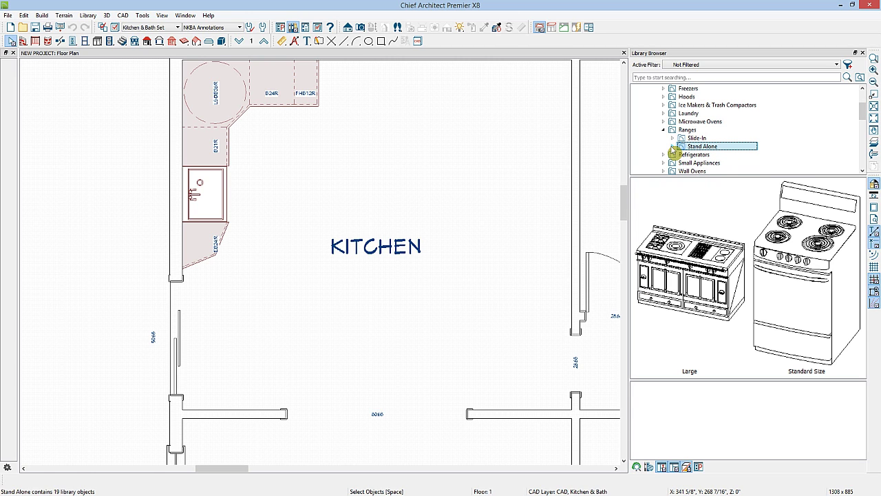
double_click(685, 147)
double_click(694, 163)
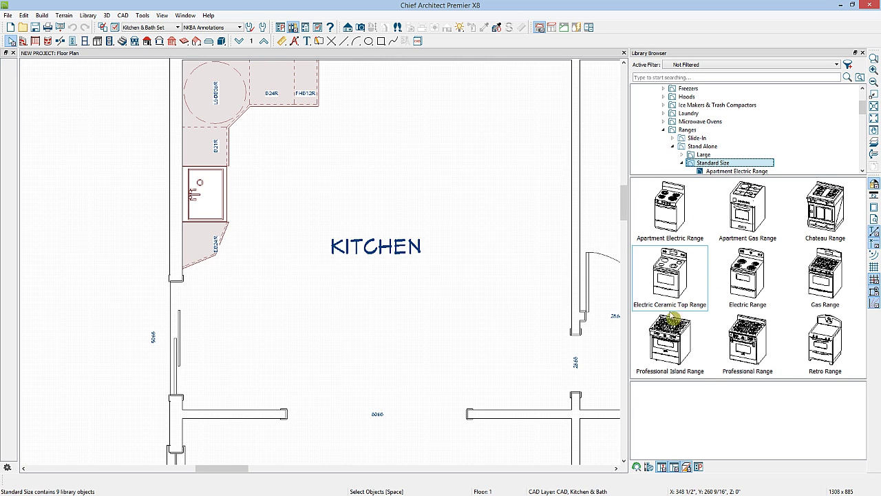
click(672, 350)
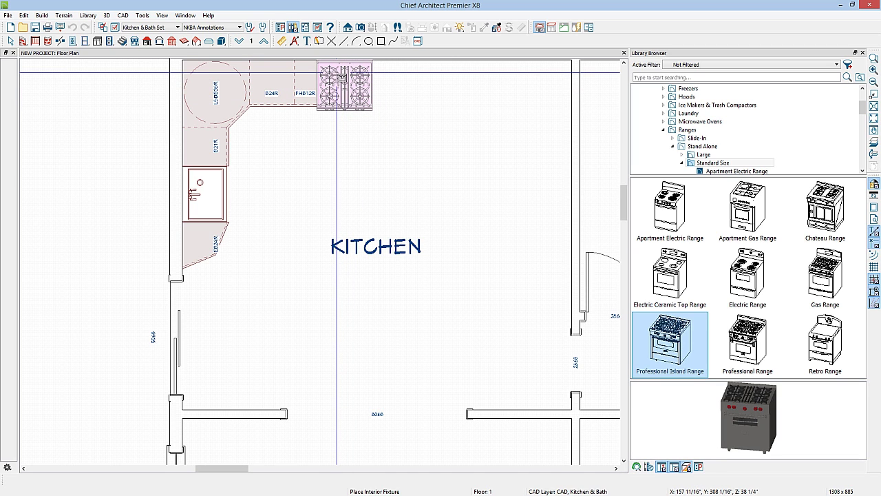
click(342, 78)
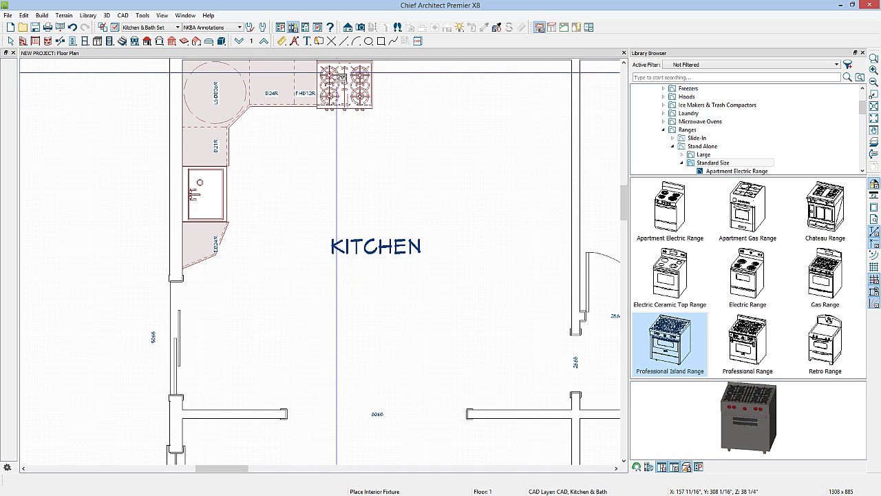
Place a base cabinet on the free side of the range and set its width to 36"
click(98, 42)
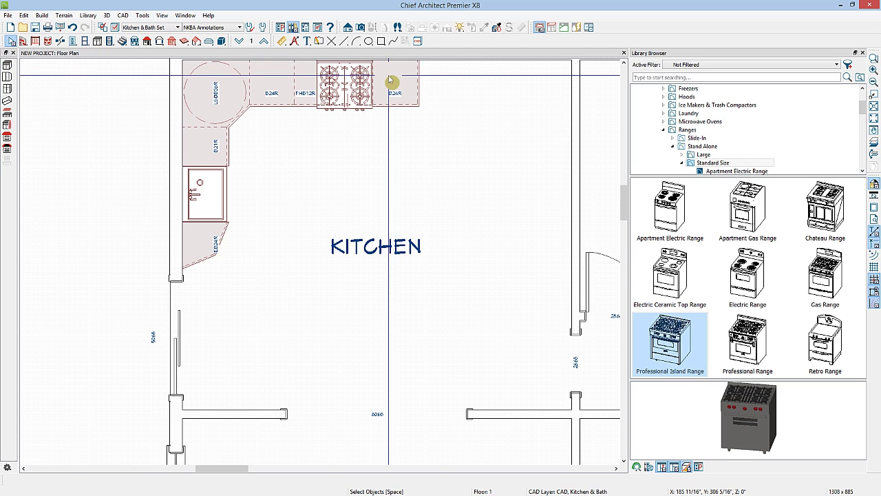
click(388, 75)
double_click(391, 79)
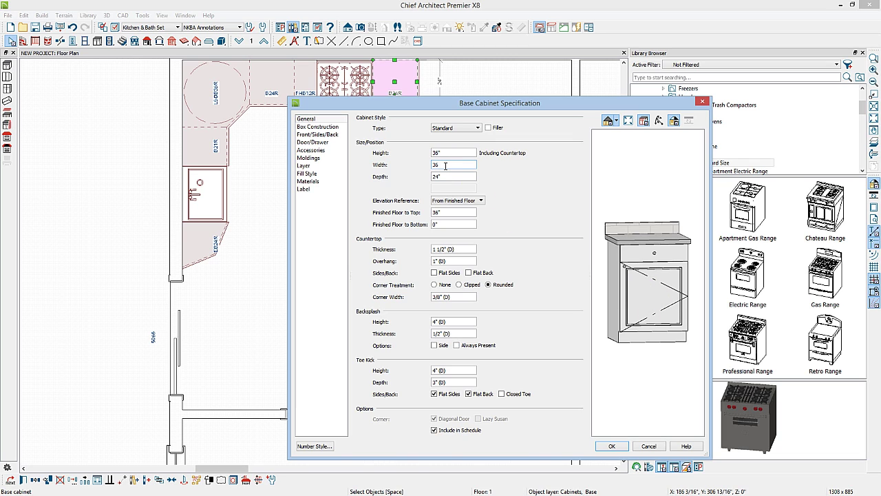
key(Tab)
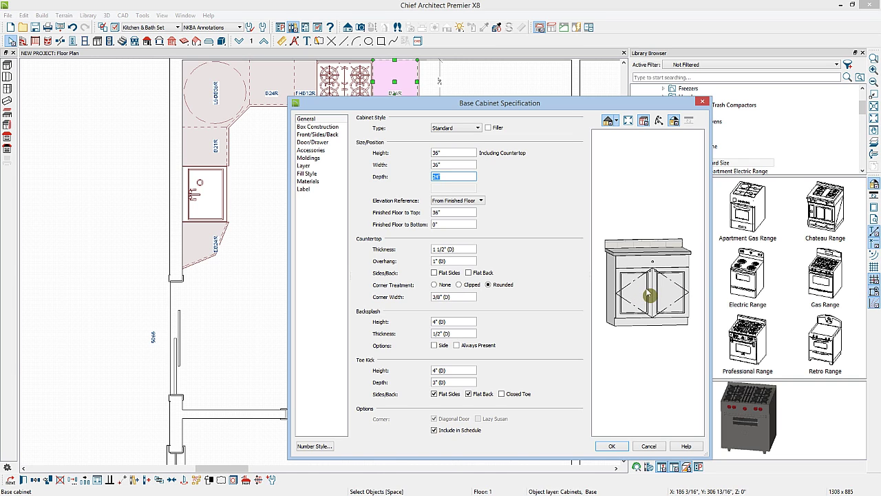
Examine the available item types for the door on the 36-inch base cabinet's front
click(647, 295)
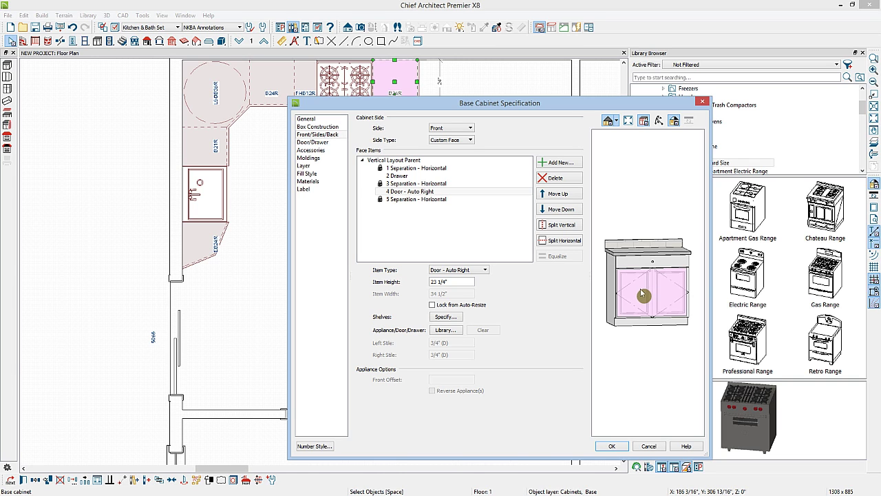
click(426, 193)
click(467, 270)
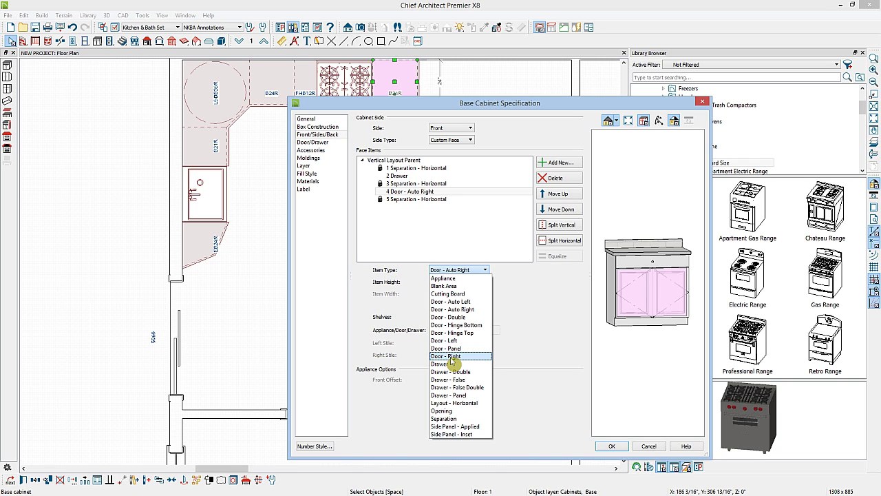
click(515, 283)
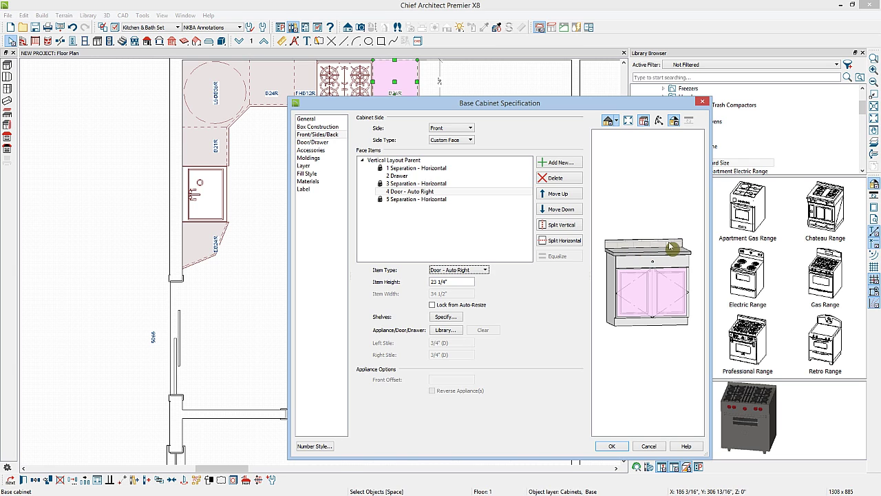
Try a backsplash height of 0 on the 36-inch base cabinet
click(310, 120)
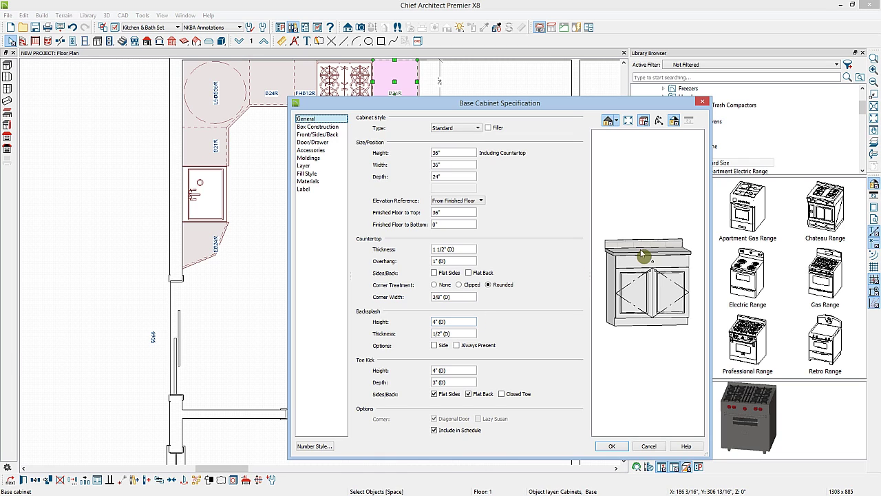
drag(462, 323, 392, 323)
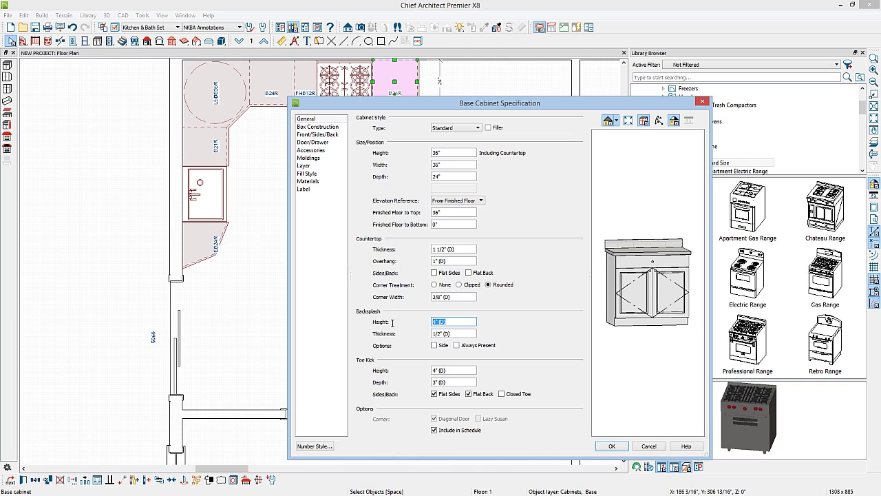
text(0)
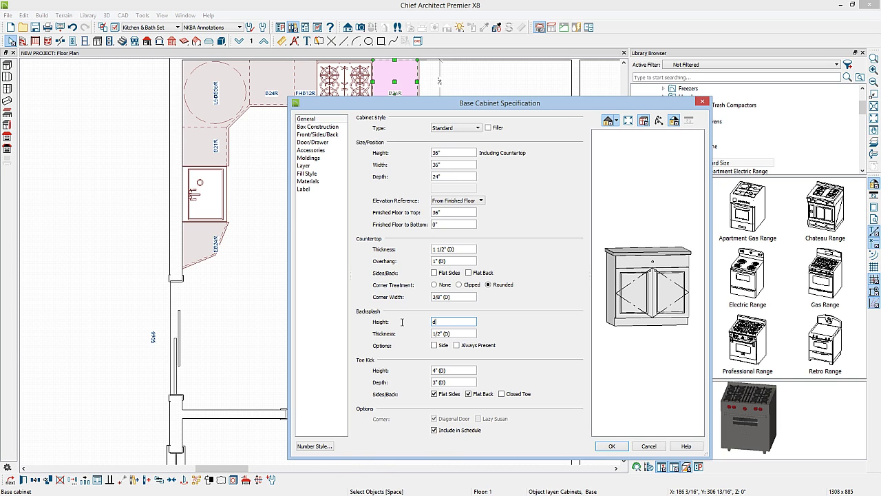
Restore the backsplash height to its default, apply the 36-inch base cabinet's specification, and deselect it
text(4)
key(Tab)
key(Return)
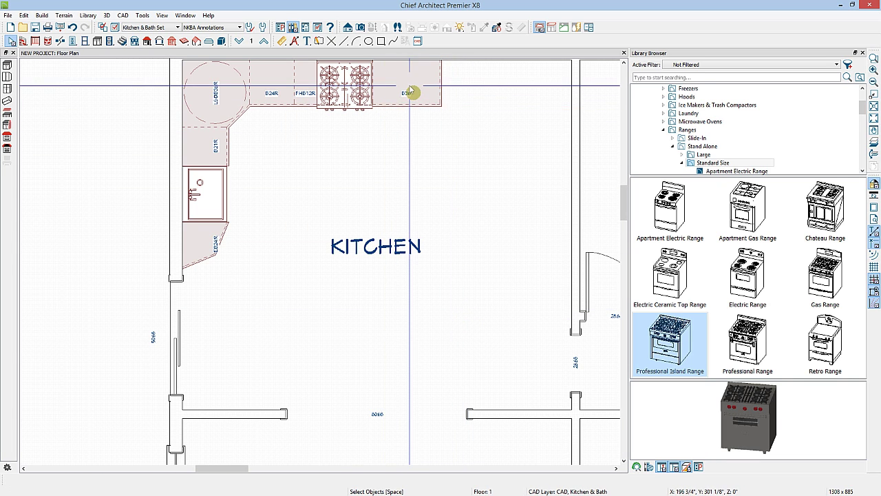
click(488, 82)
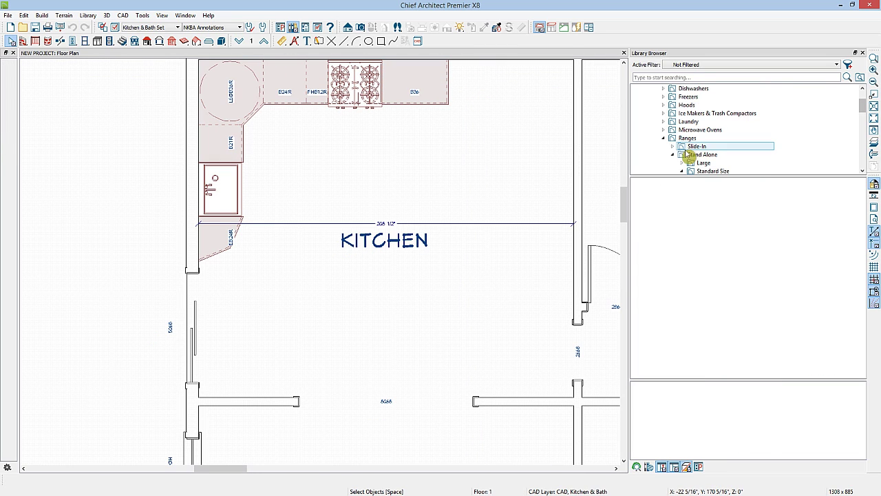
Place a Single Refrigerator from the library's standard-size refrigerators on the upper wall, against the 36-inch base cabinet
click(664, 139)
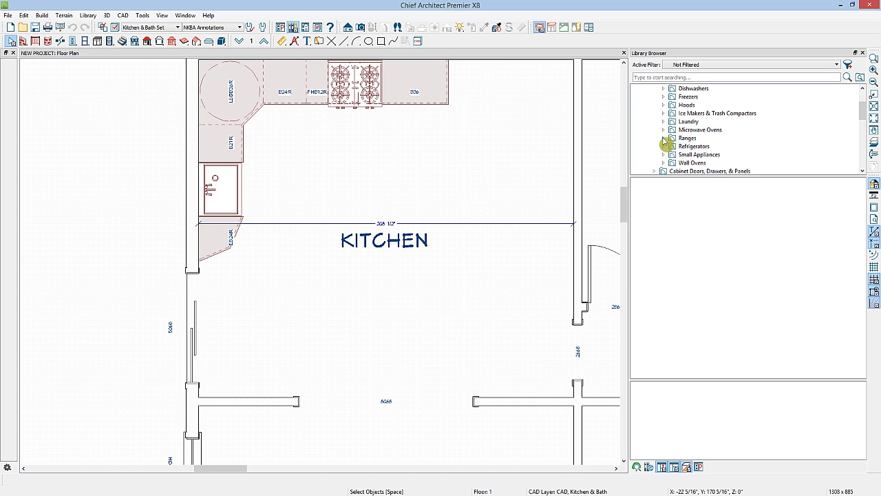
click(664, 146)
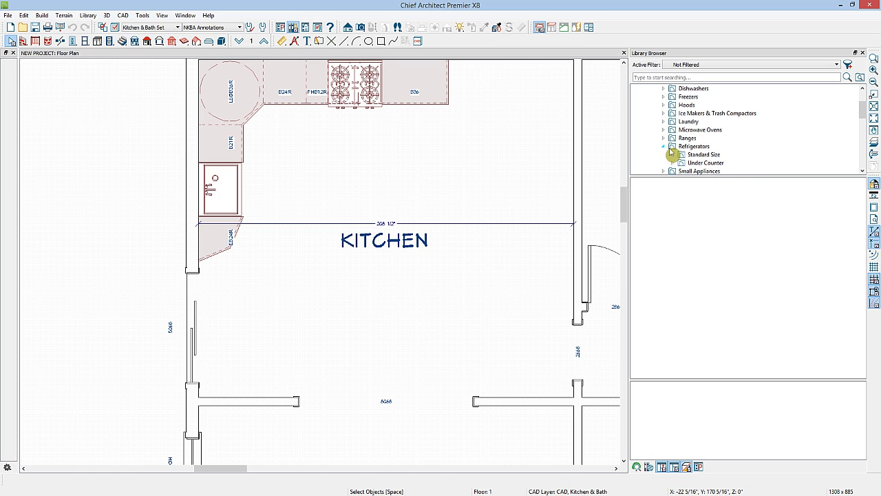
click(674, 156)
scroll(804, 147, down, 1)
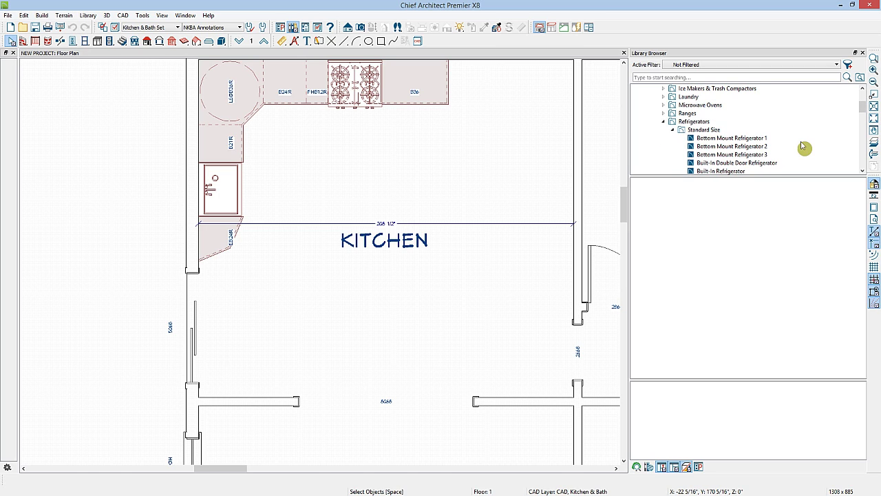
click(702, 130)
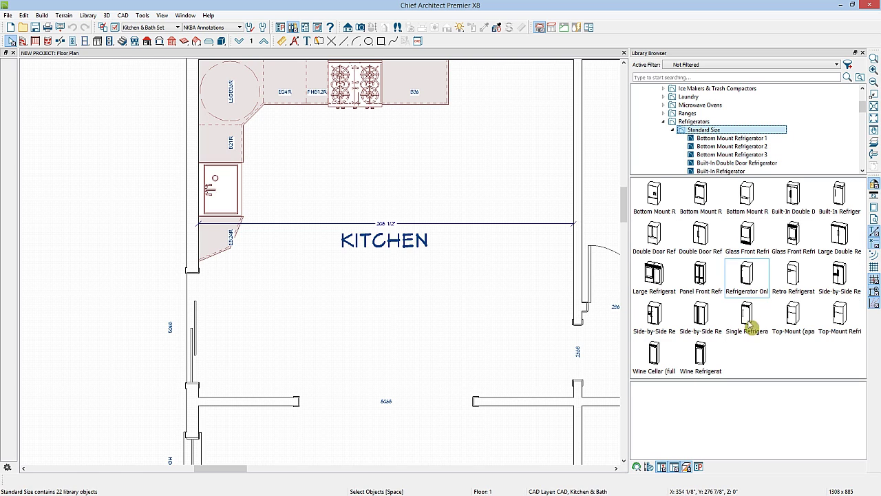
click(749, 318)
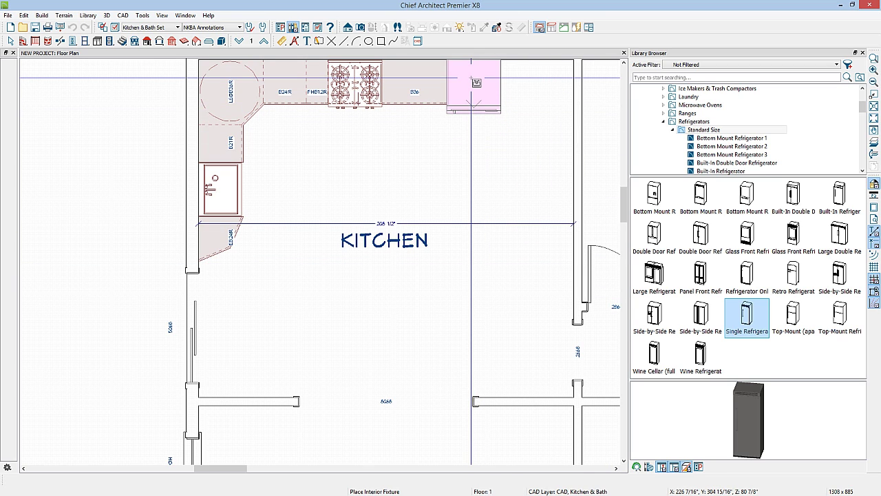
click(476, 81)
key(Escape)
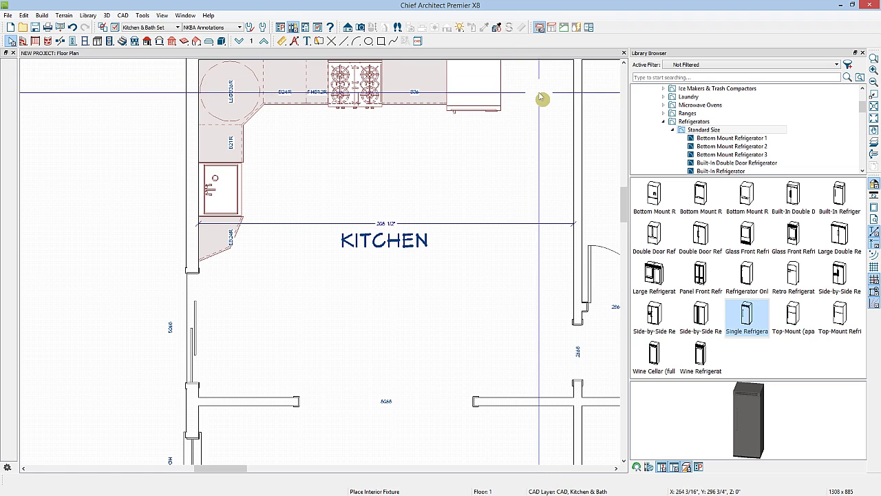
Place a full-height cabinet in the kitchen's upper-right corner, facing into the room from the upper wall, and select it
click(98, 43)
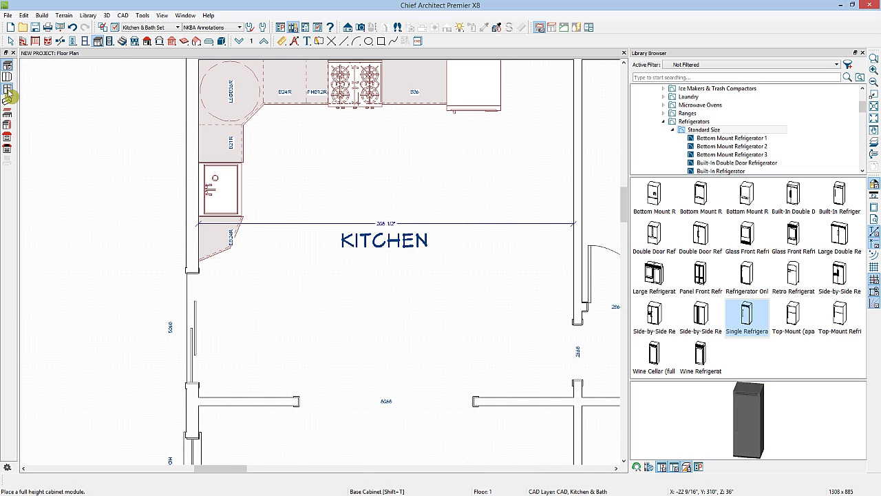
click(7, 90)
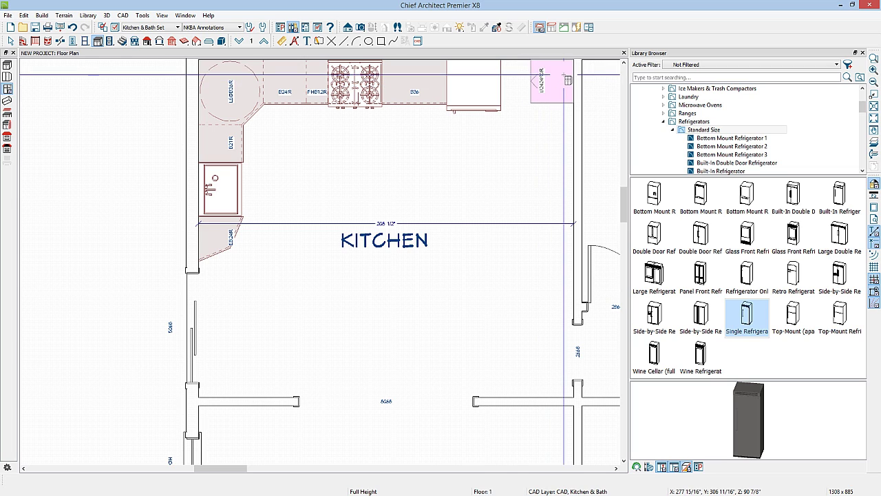
click(561, 76)
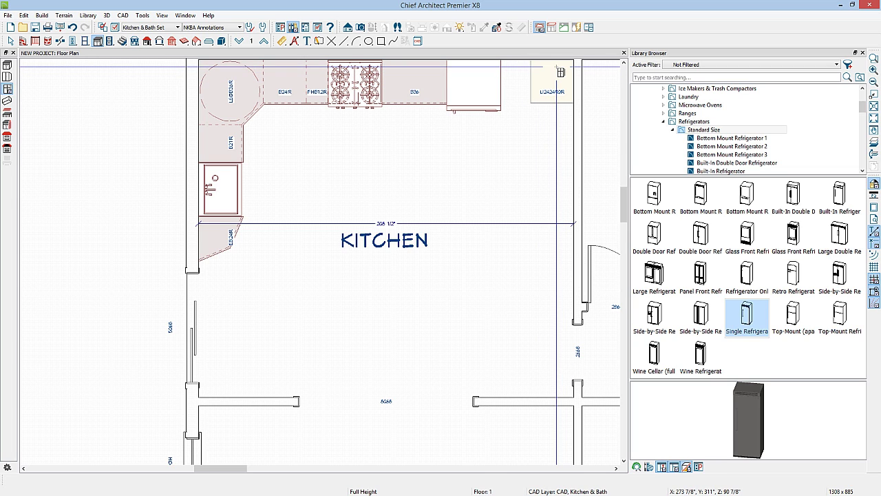
key(space)
click(550, 79)
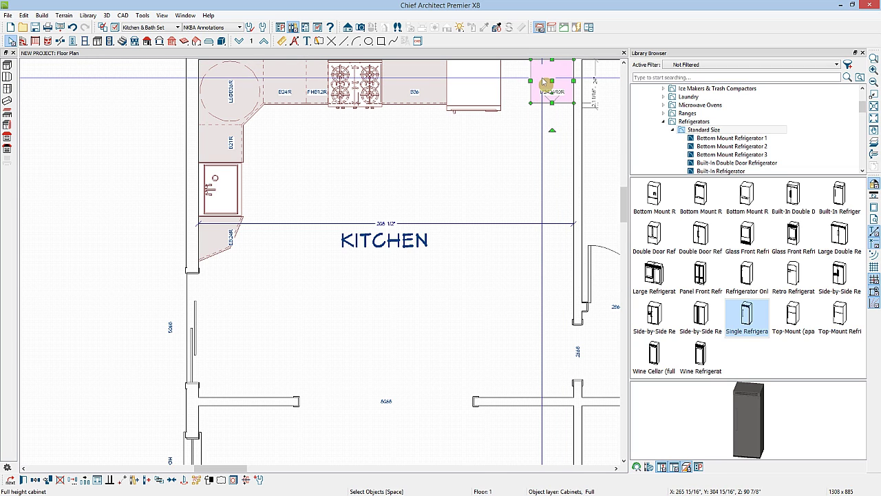
Set the full-height cabinet's width to 39" and move it against the refrigerator
double_click(544, 83)
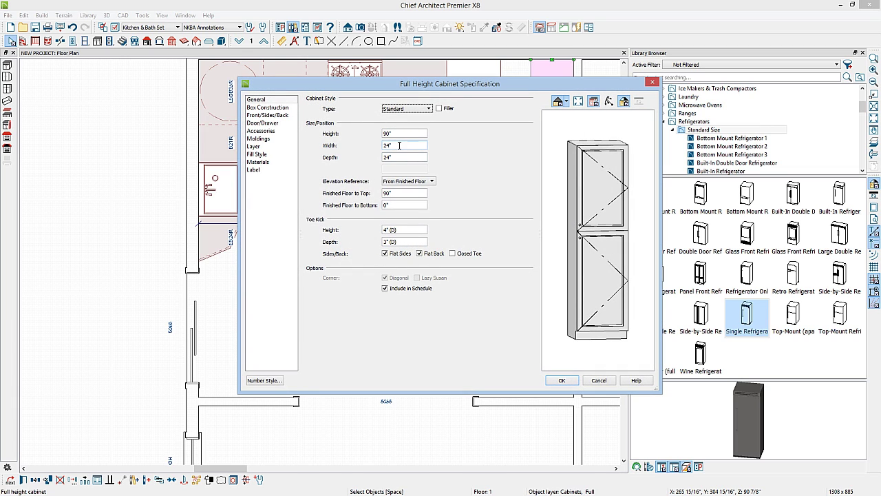
drag(399, 145, 365, 145)
click(563, 381)
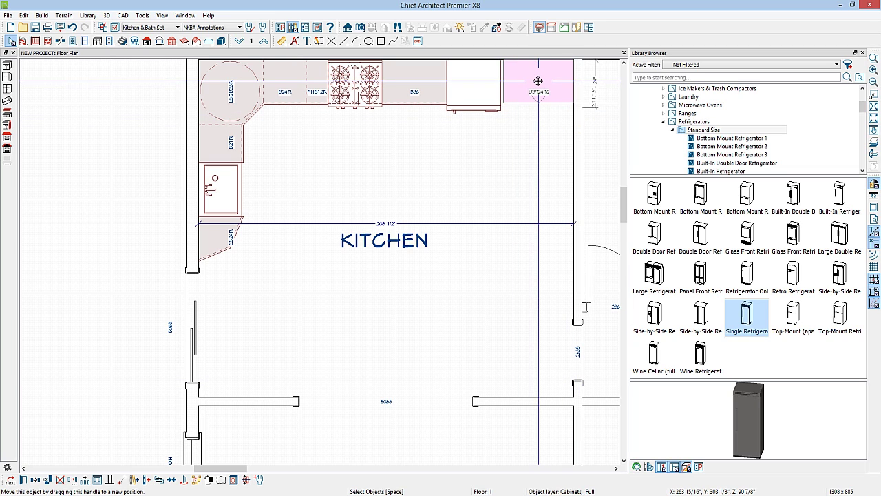
drag(538, 80, 535, 80)
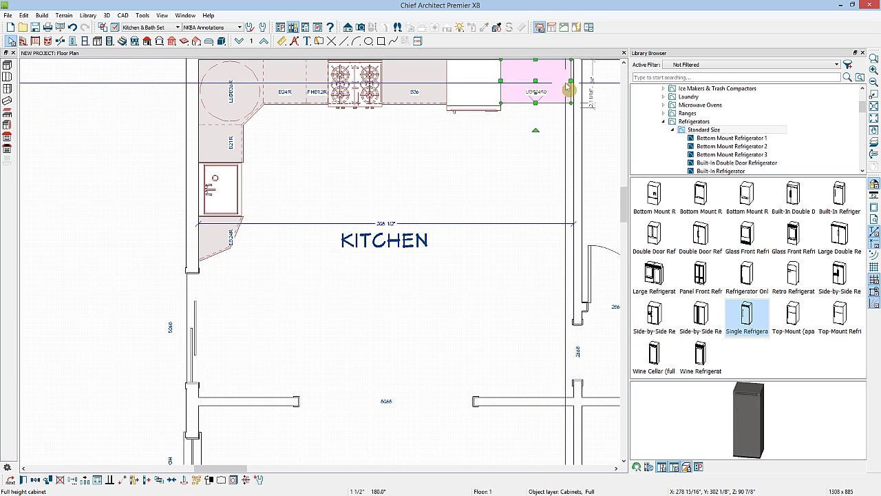
scroll(570, 81, up, 1)
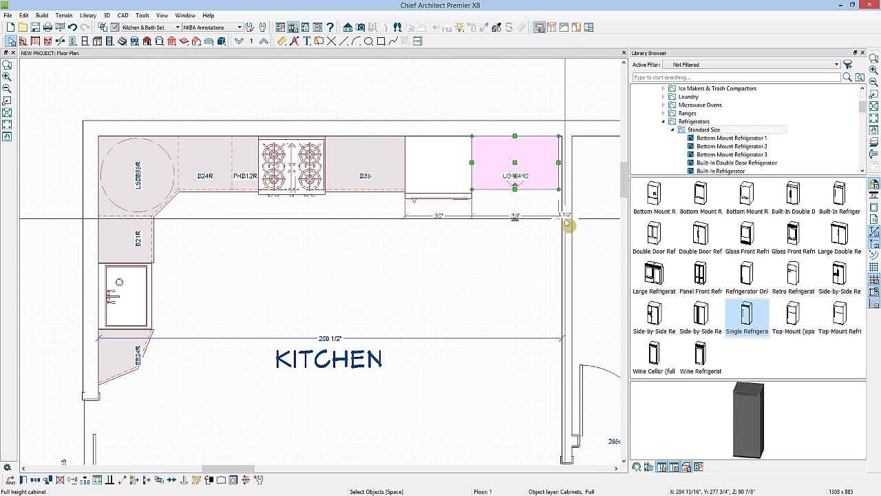
click(543, 214)
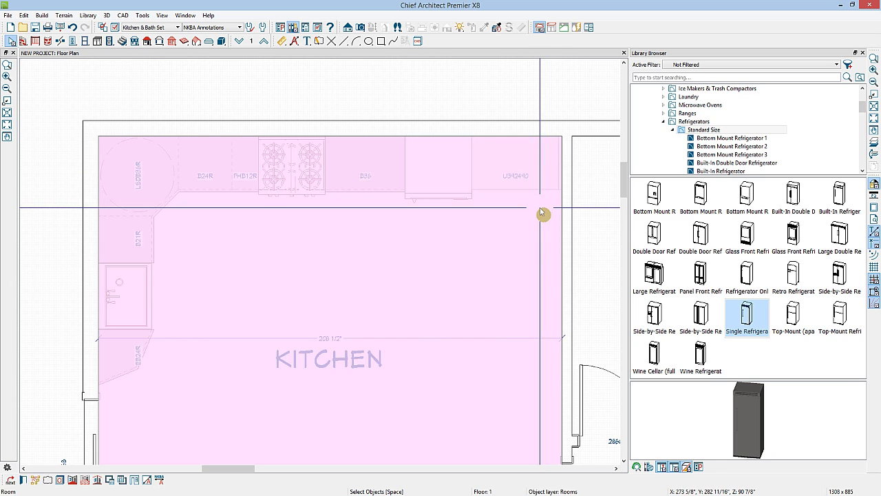
Open the specification of the full-height cabinet beside the refrigerator and set its height to 99"
key(Escape)
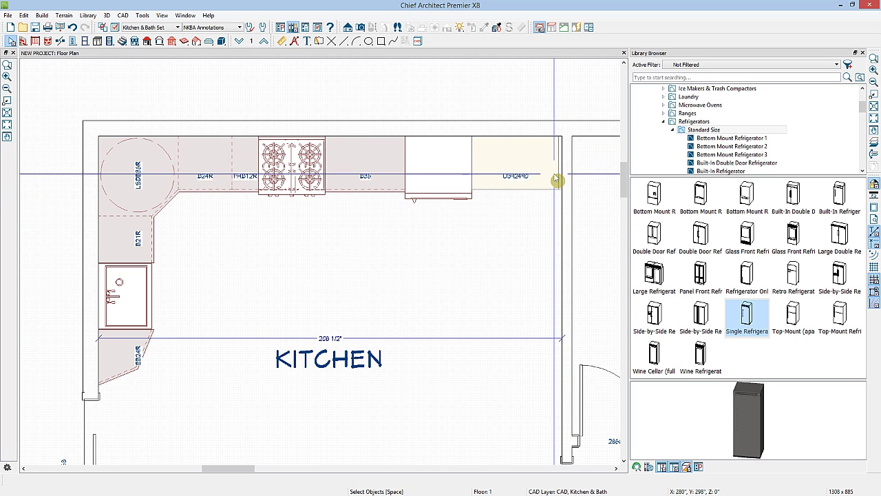
double_click(528, 178)
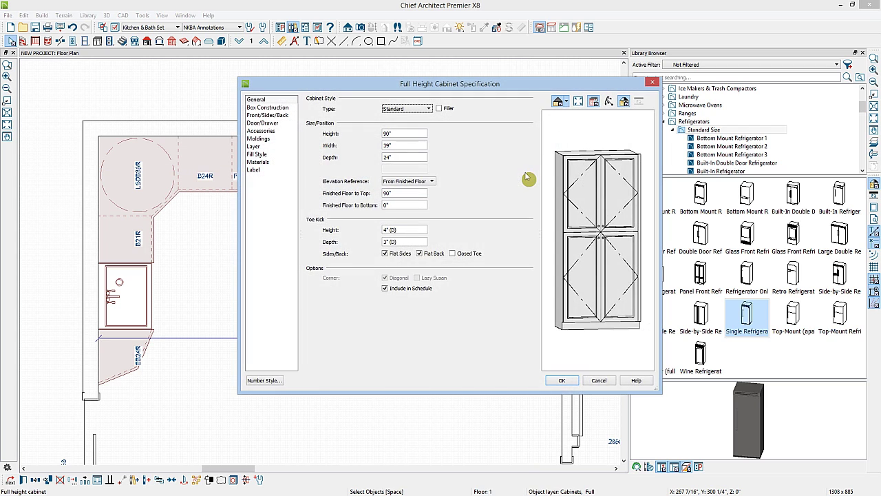
double_click(400, 133)
text(99)
key(Tab)
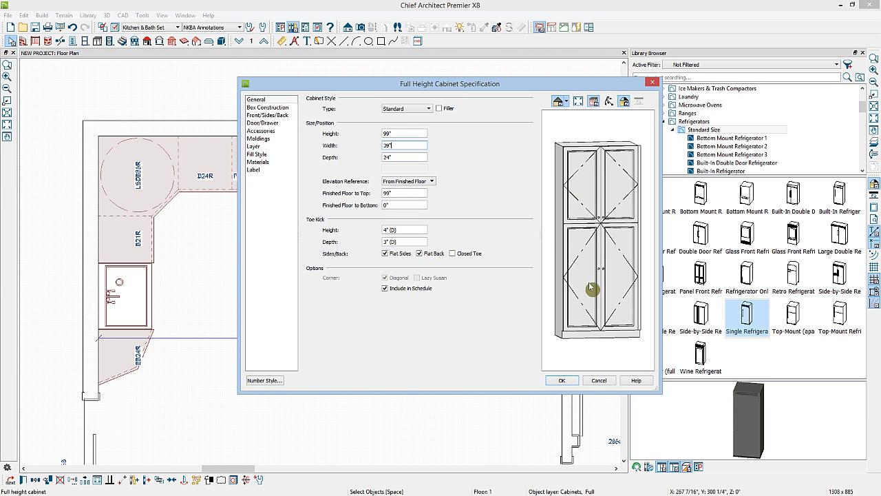
Set the item height of the full-height cabinet's upper door face item to 63"
click(592, 181)
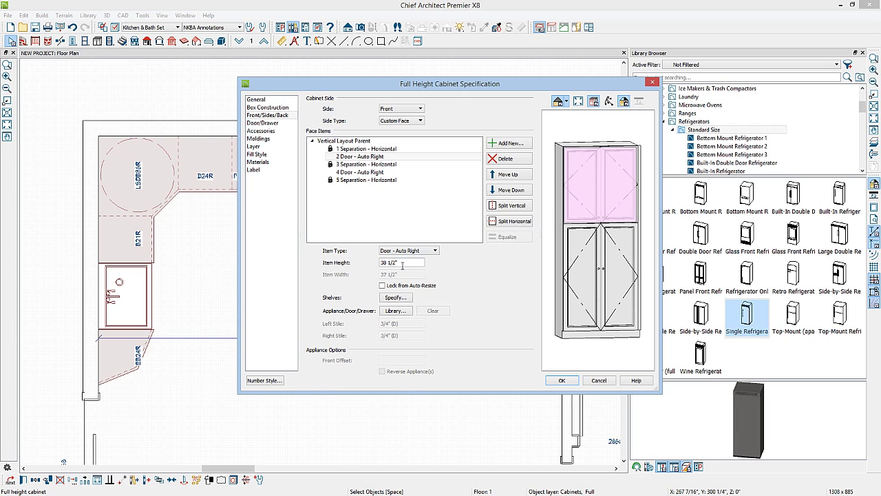
click(586, 189)
click(258, 123)
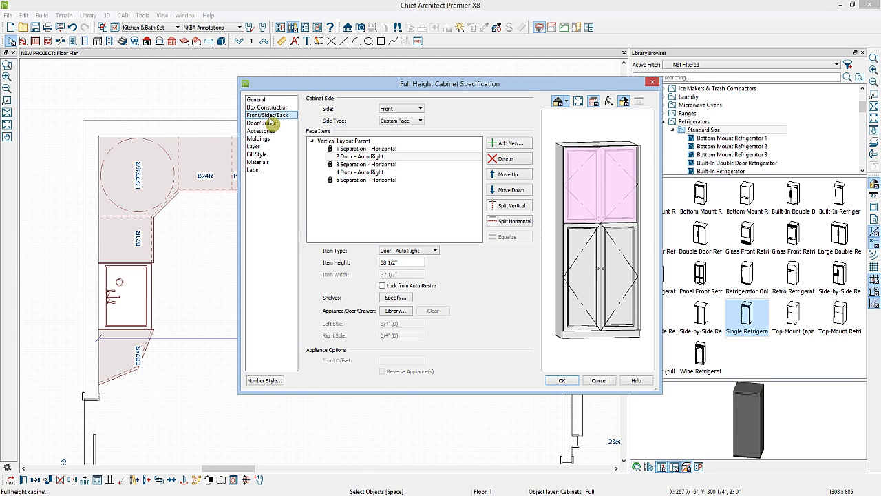
click(342, 158)
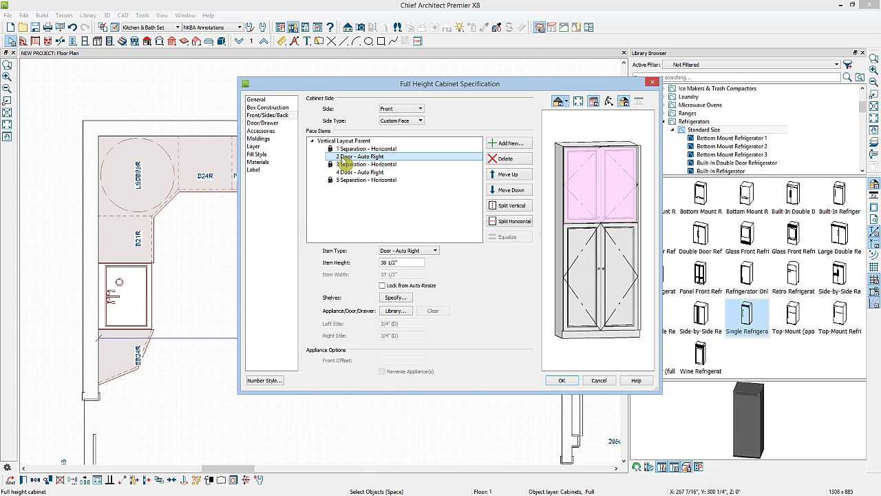
click(416, 262)
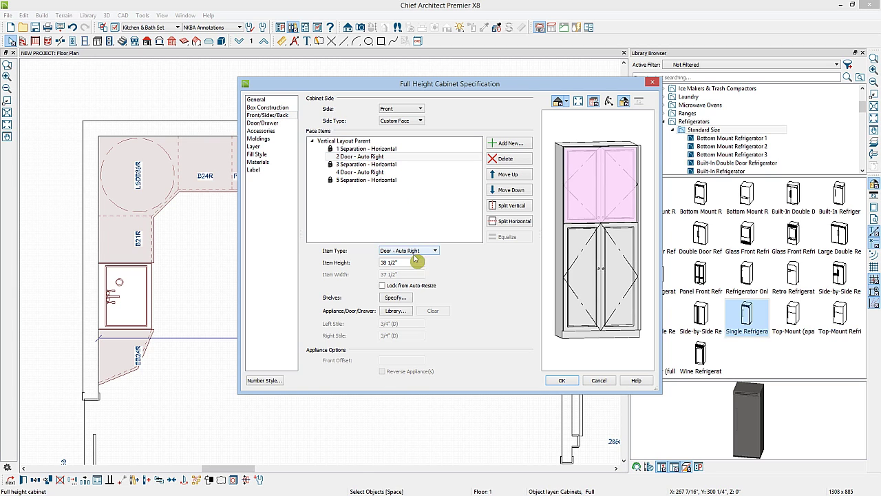
drag(399, 262, 380, 263)
text(63)
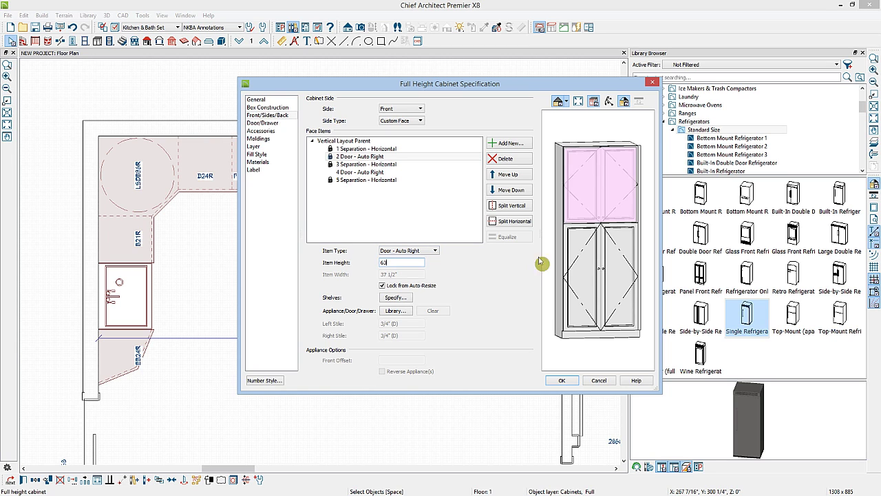
key(Tab)
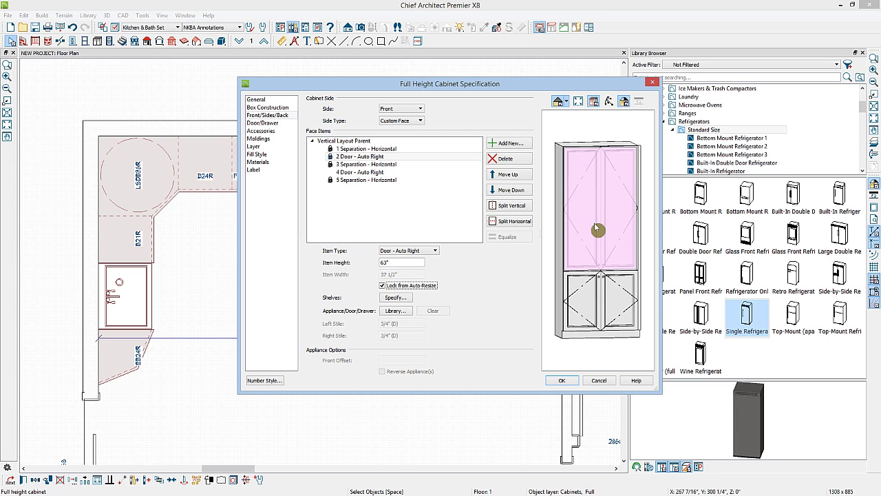
Change the cabinet's lower door face item to a drawer and split it horizontally into three drawers
click(608, 294)
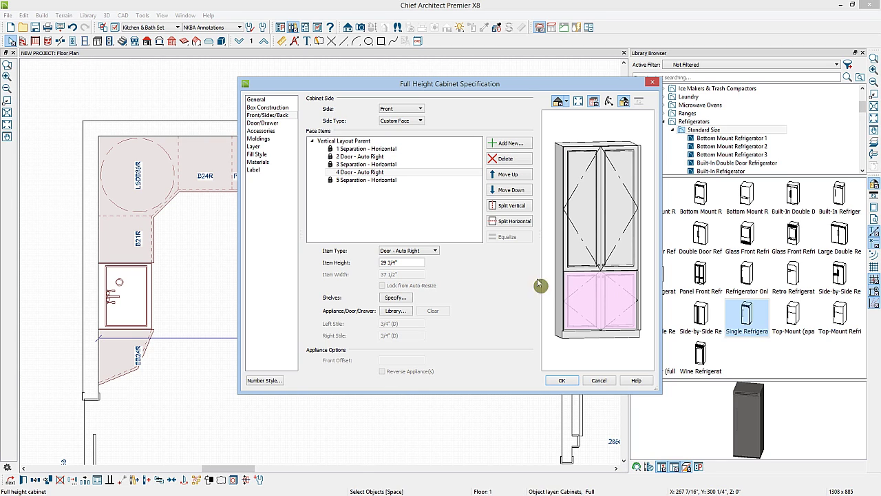
click(419, 252)
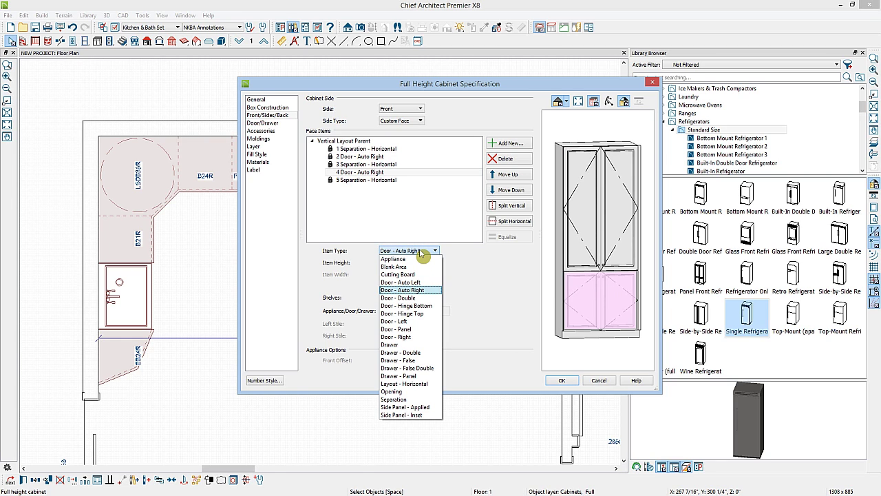
click(398, 345)
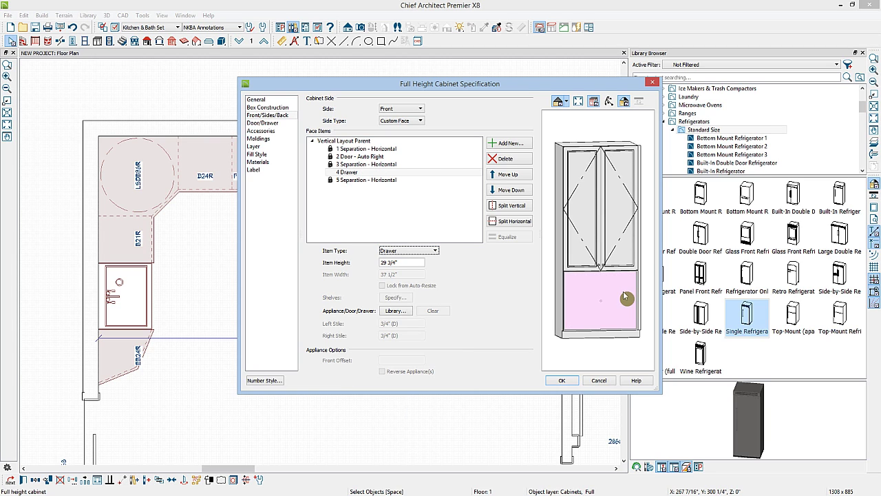
click(519, 224)
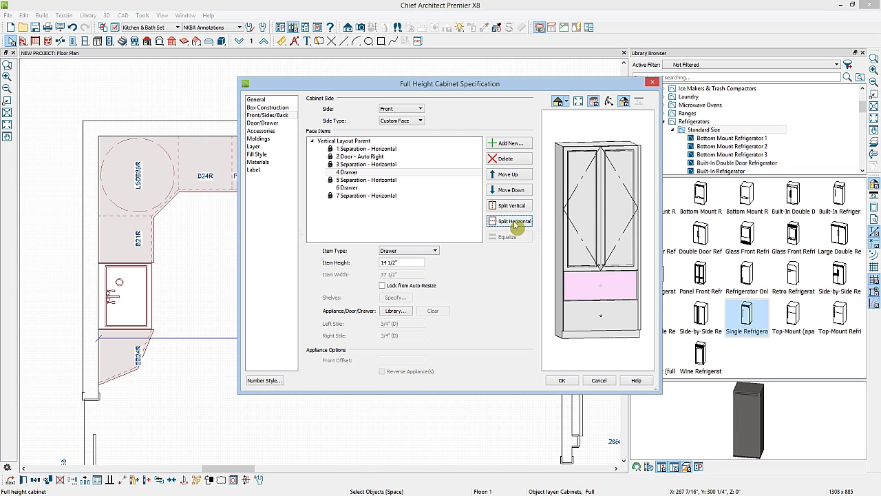
click(516, 225)
Set the item height of the uppermost drawer in the full-height cabinet to 8 1/4"
click(584, 283)
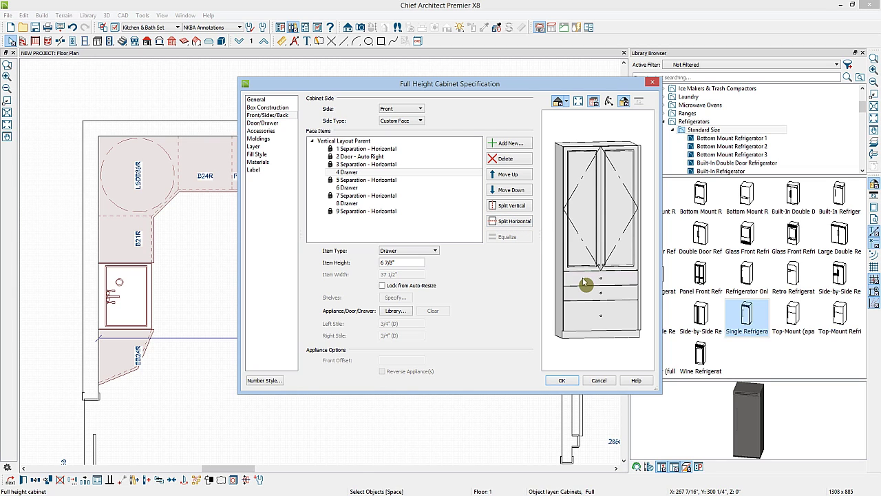
drag(404, 261, 366, 262)
text(8.25)
key(Tab)
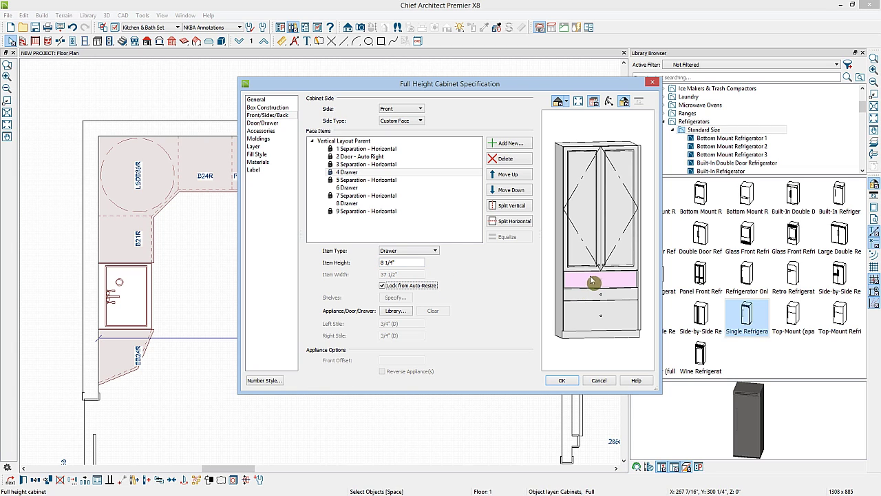
Set the middle drawer's item height to 10" and apply the full-height cabinet's specification
click(591, 298)
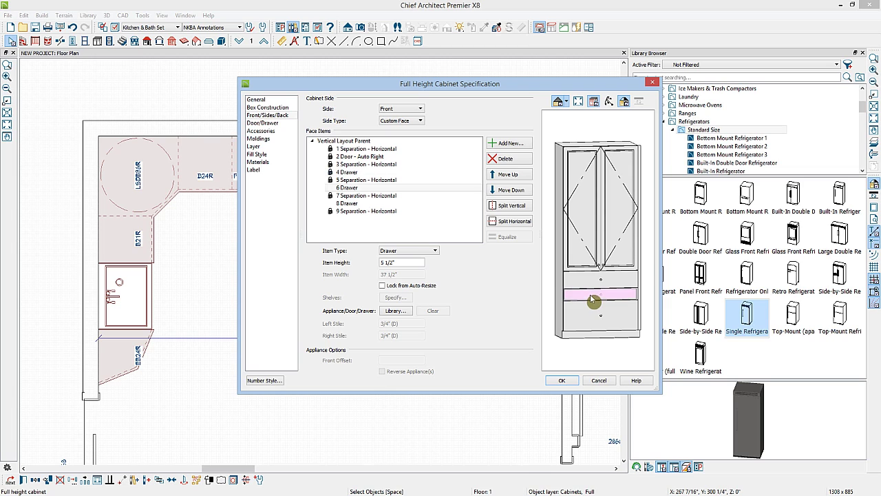
drag(413, 262, 357, 261)
text(10)
click(555, 274)
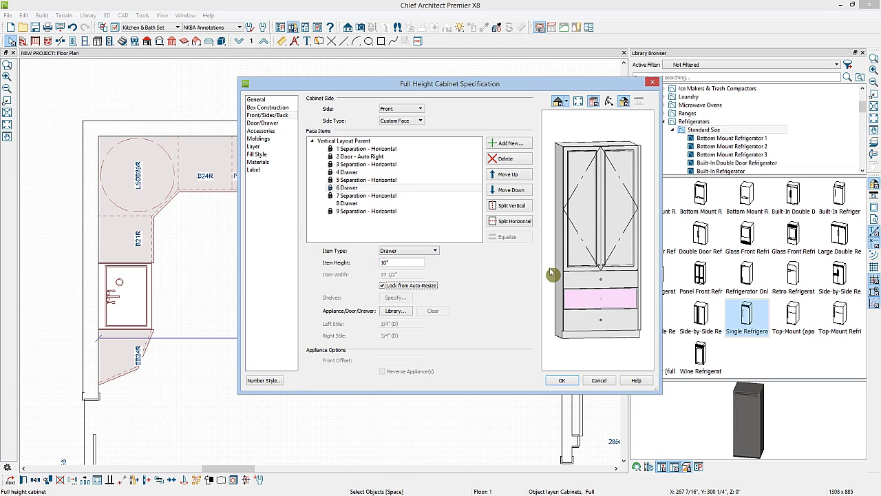
click(584, 322)
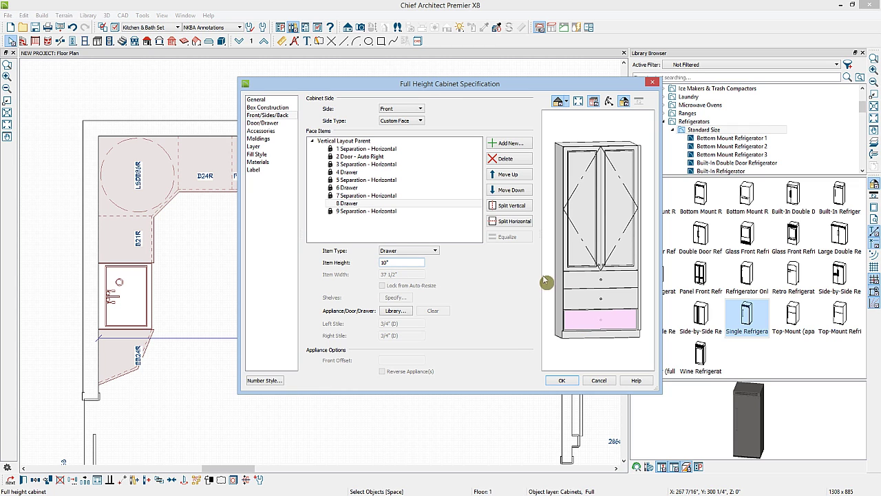
click(563, 383)
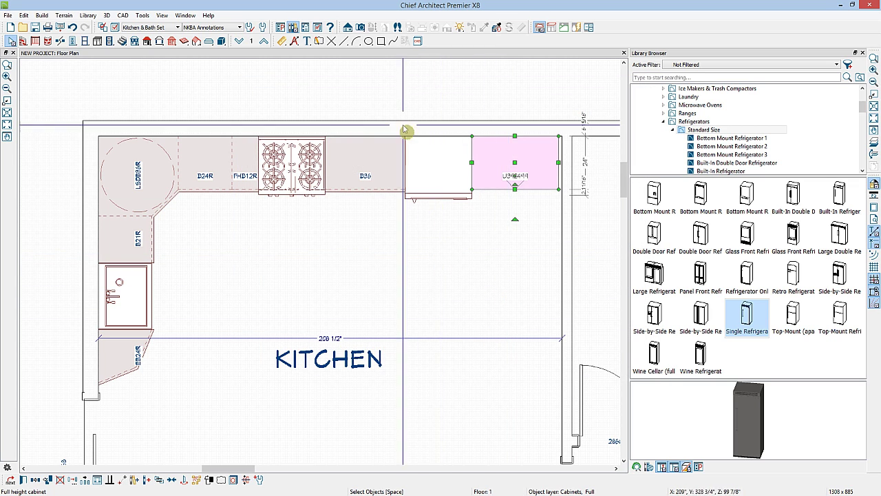
Create a full camera view from the lower right of the kitchen, aimed toward the range wall
click(360, 28)
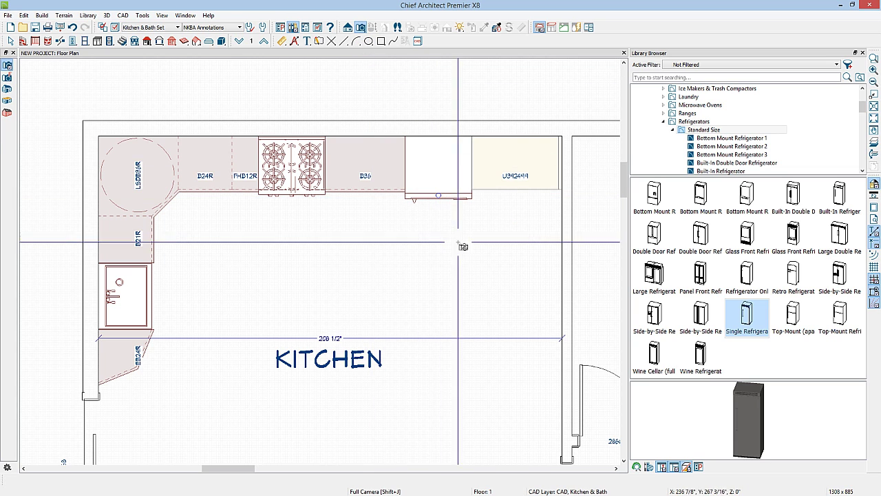
drag(521, 446, 356, 208)
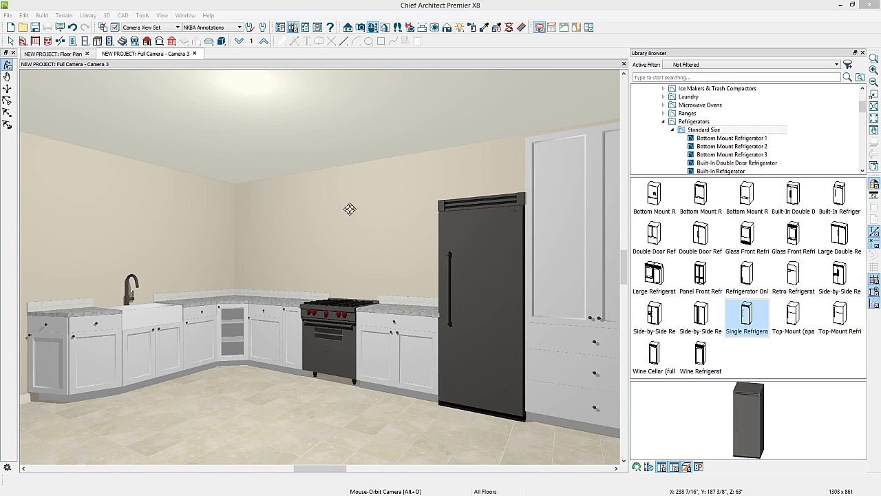
key(space)
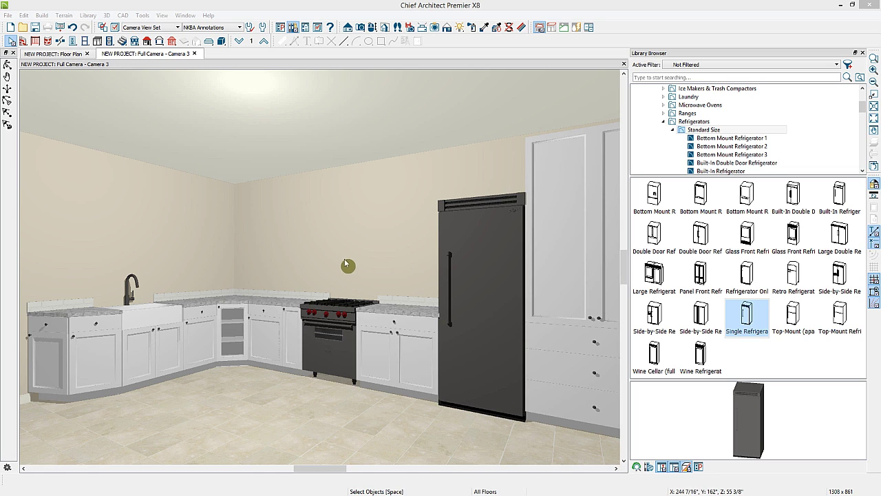
Place a wall cabinet on the wall between the range and the refrigerator in the camera view, and delete it
click(99, 42)
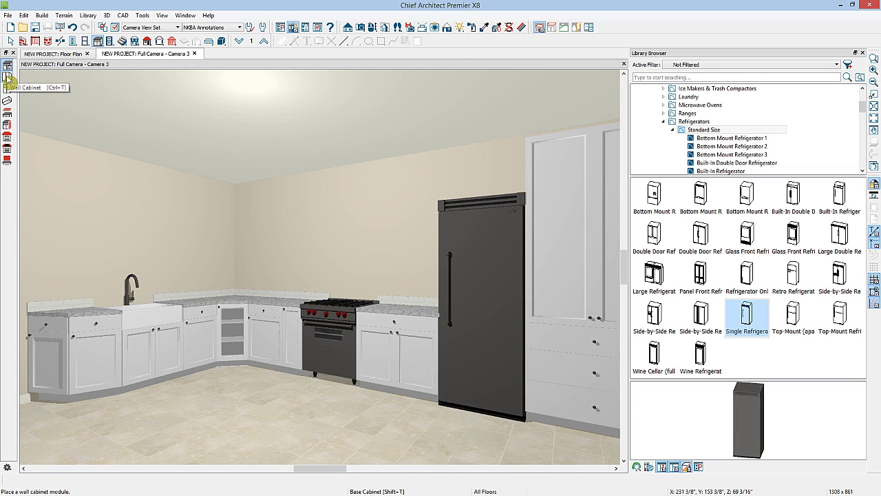
click(8, 77)
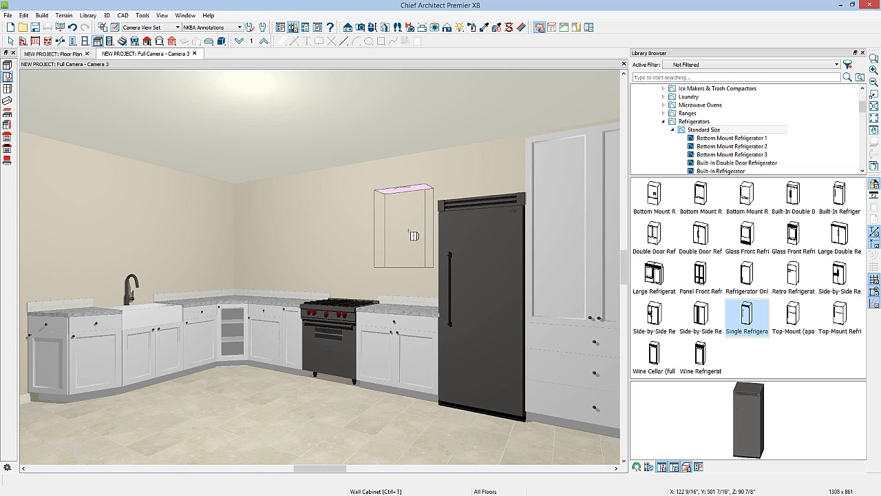
click(414, 236)
key(space)
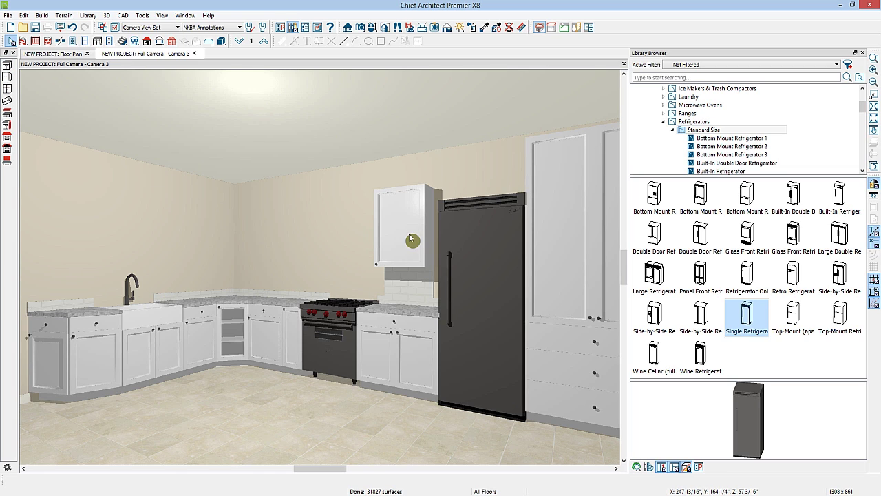
click(406, 238)
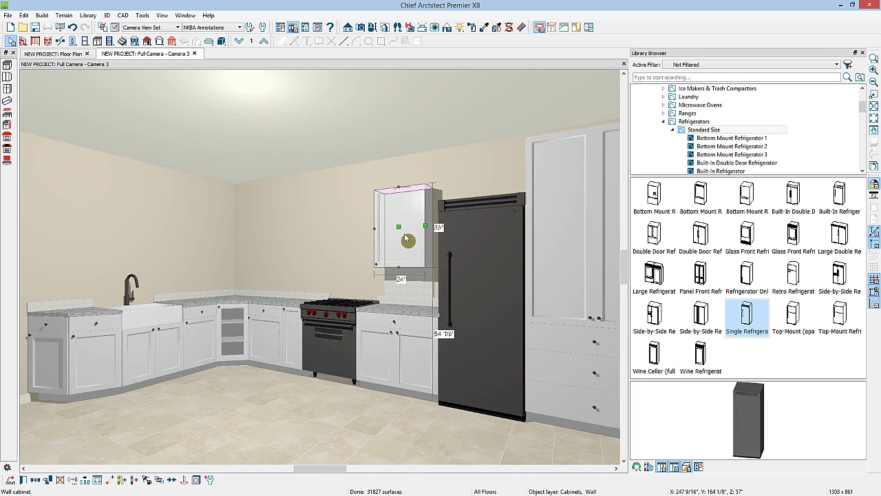
key(Delete)
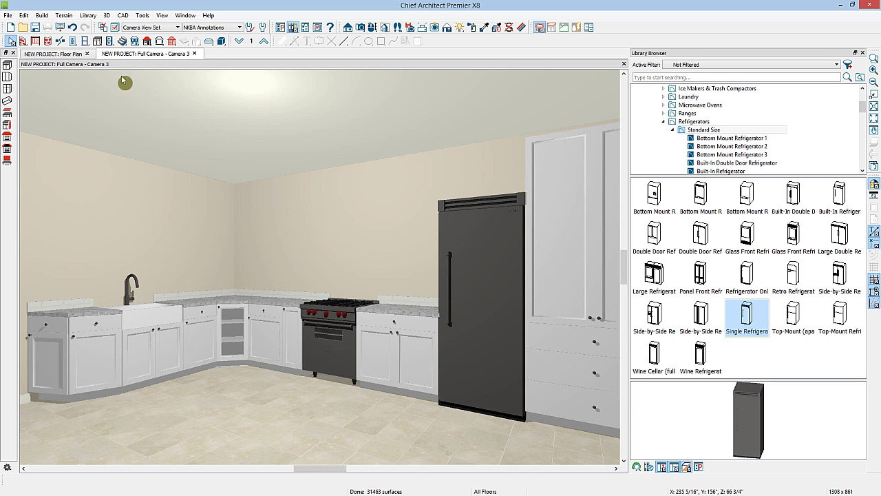
Return to the floor plan and create a wall elevation facing the kitchen's range and refrigerator wall
click(75, 54)
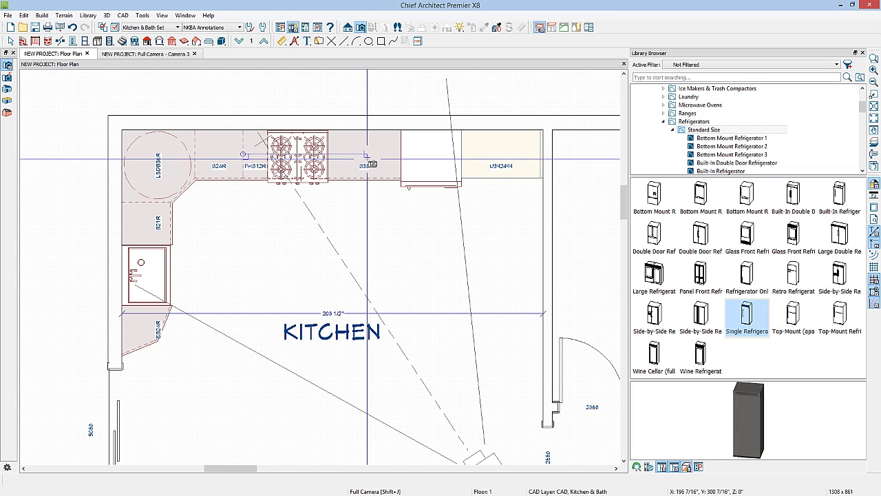
click(348, 27)
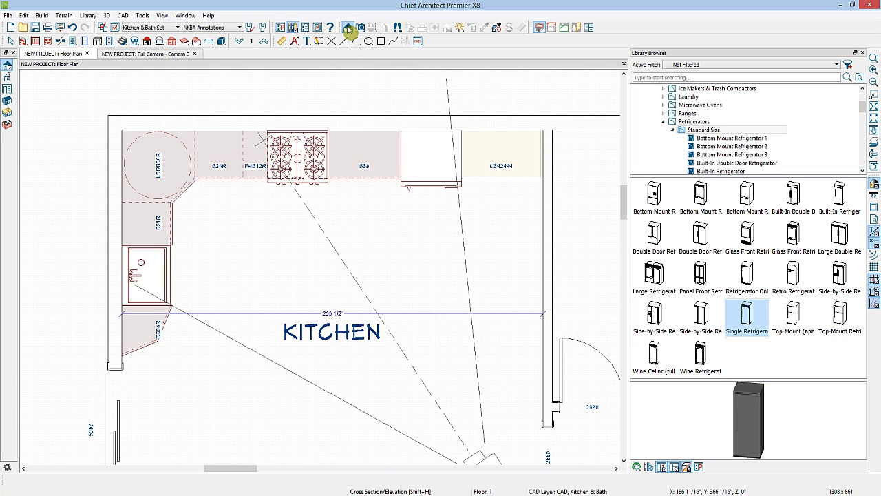
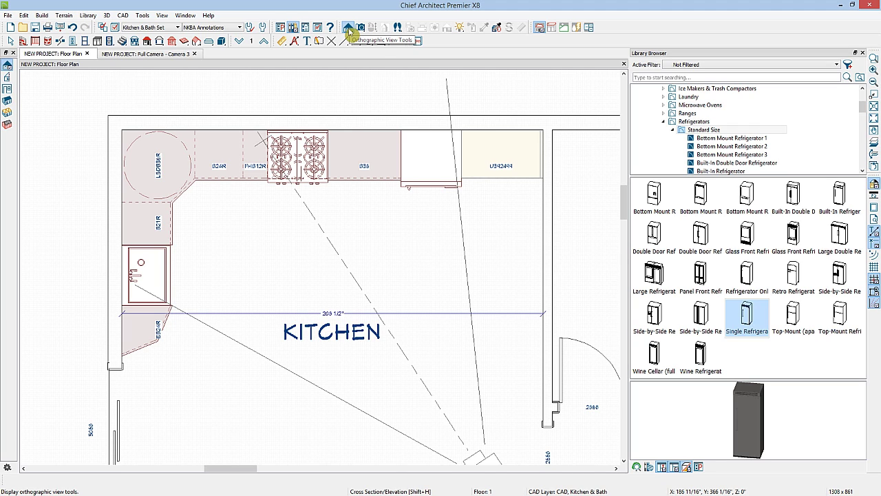
click(348, 29)
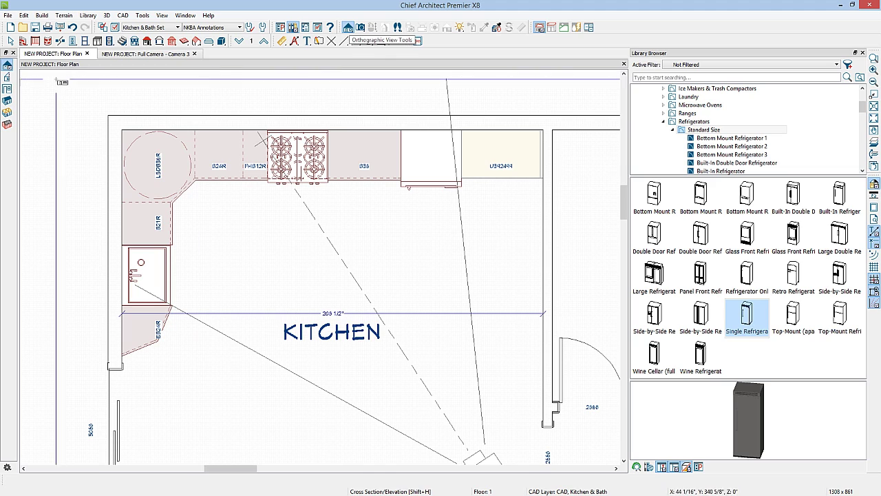
click(8, 90)
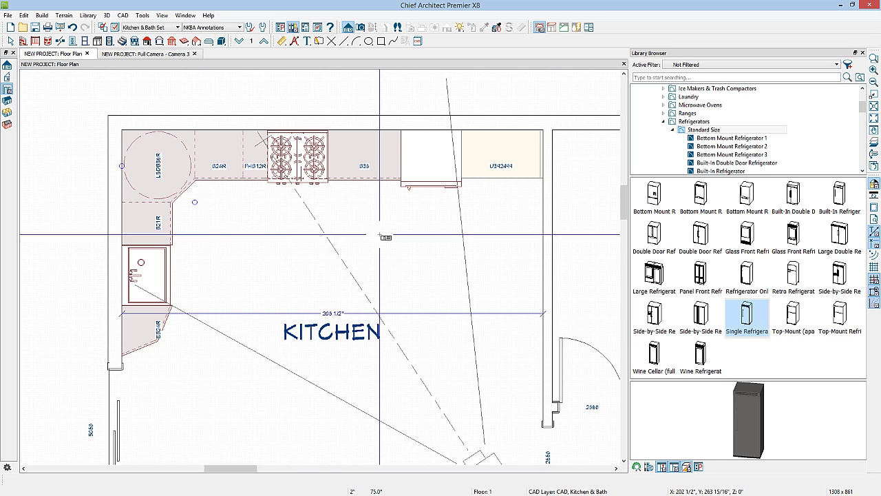
drag(378, 236, 378, 201)
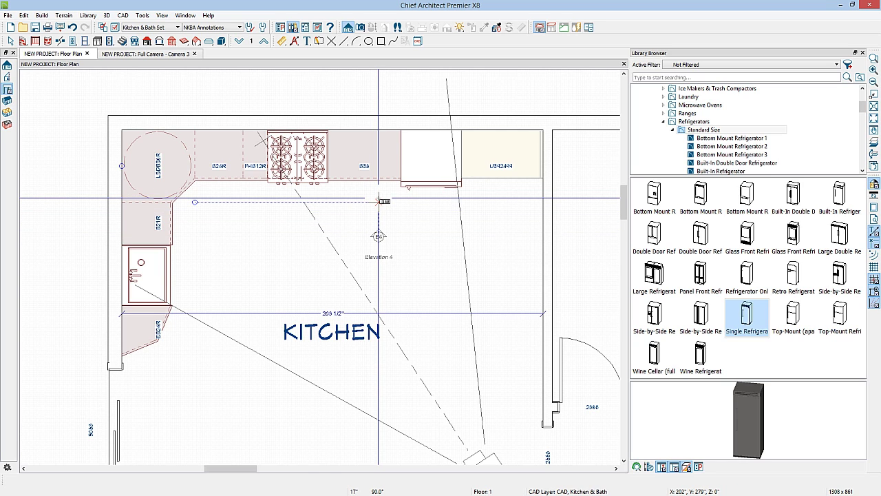
drag(378, 201, 378, 192)
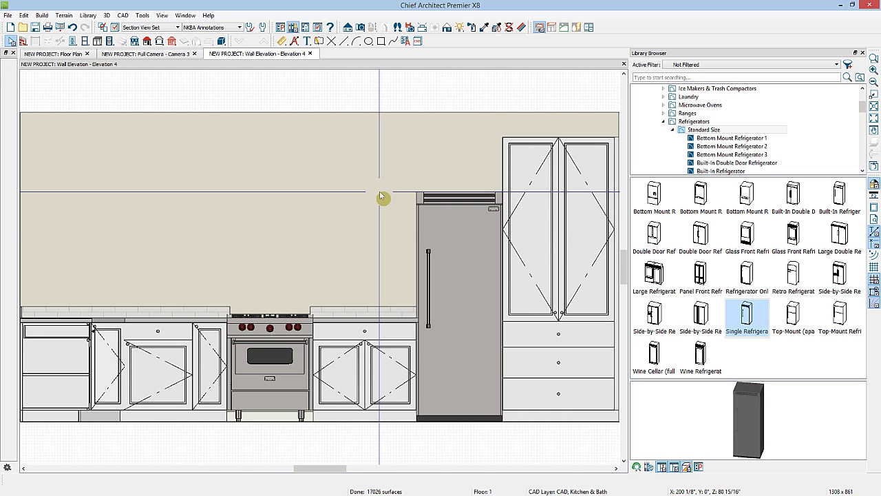
scroll(393, 220, down, 1)
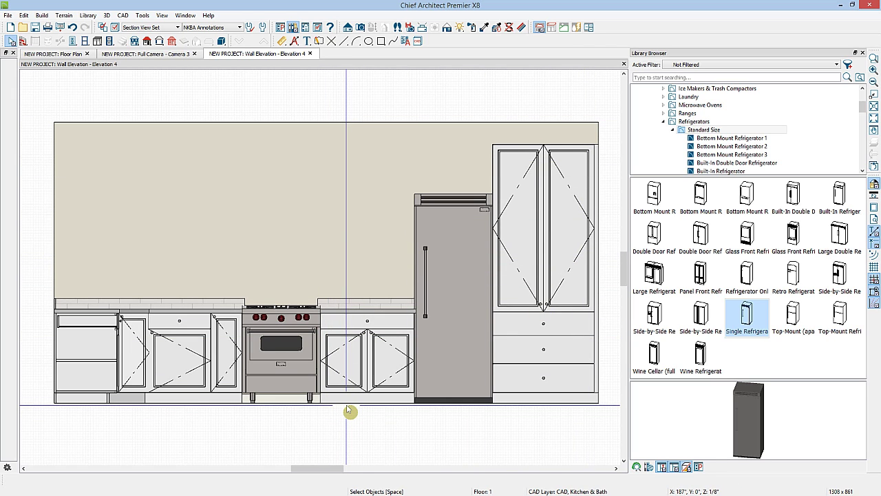
Place a wall cabinet above the base cabinet between the range and the refrigerator in the wall elevation
click(99, 42)
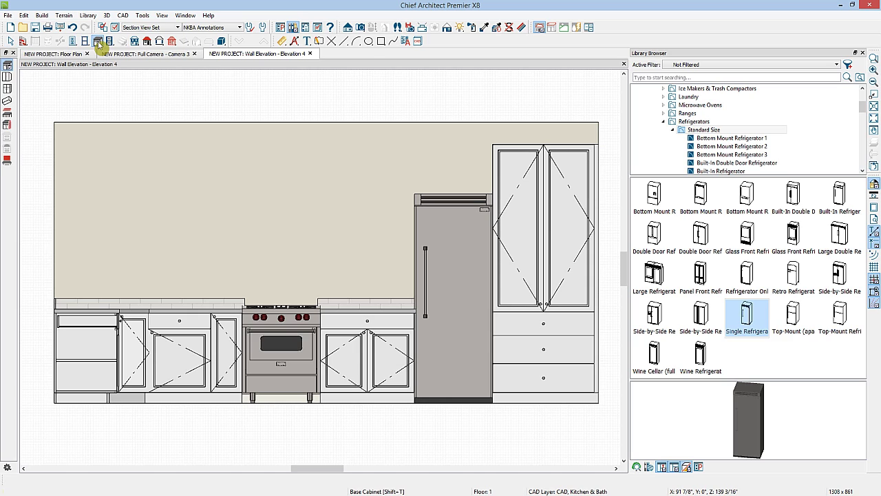
click(8, 78)
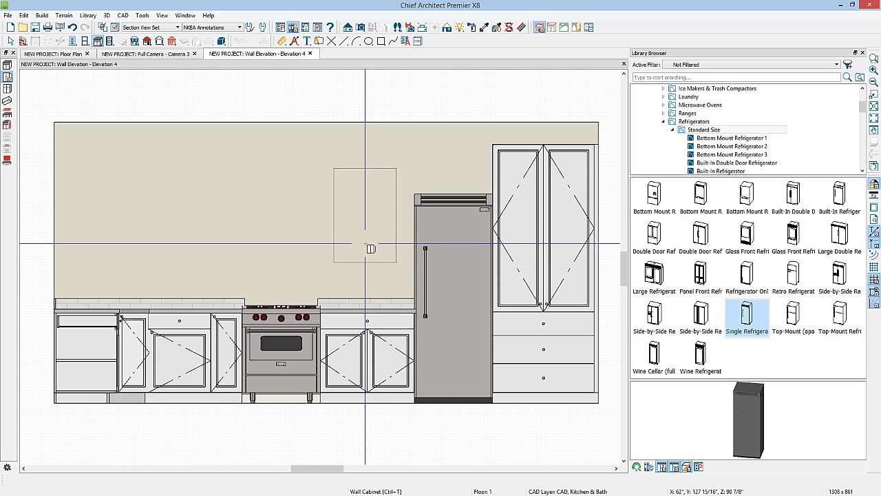
click(370, 248)
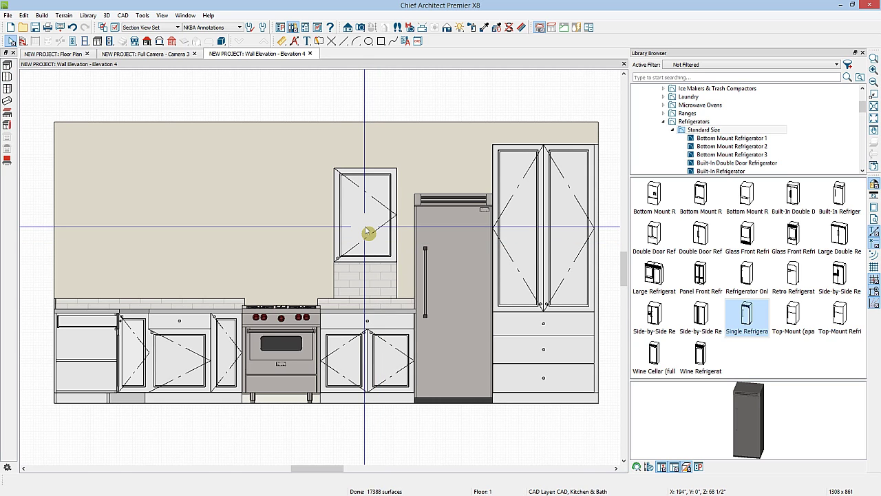
Open the new wall cabinet's specification and set its height to 45"
double_click(364, 234)
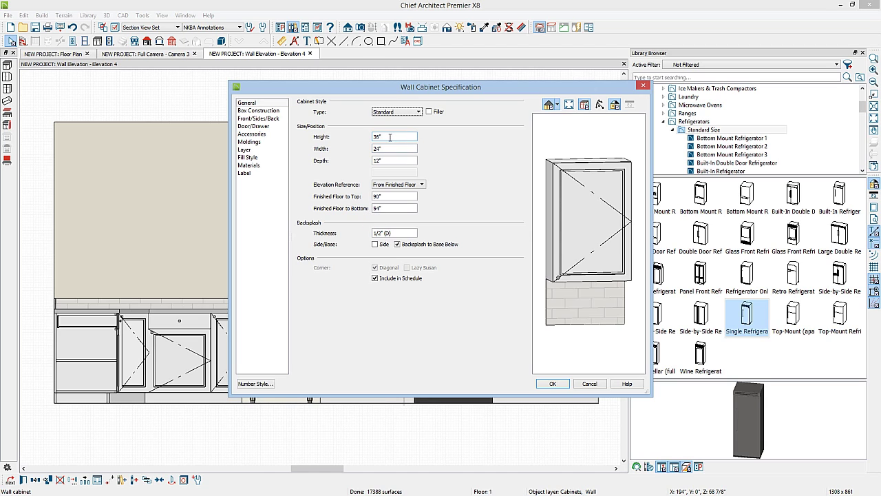
drag(390, 137, 371, 137)
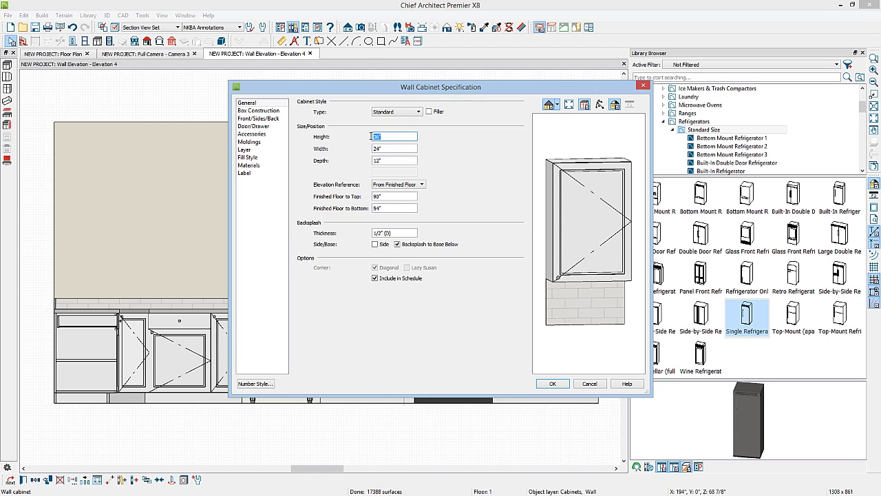
text(45)
click(389, 149)
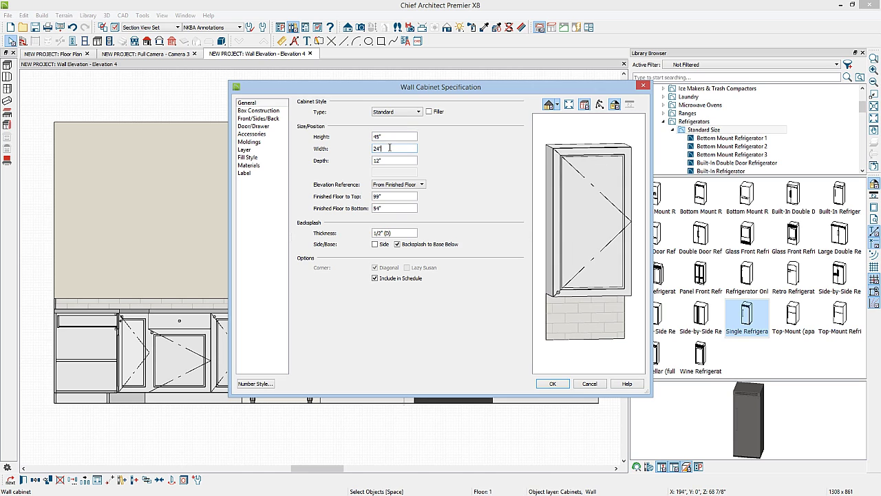
click(384, 195)
drag(494, 87, 369, 87)
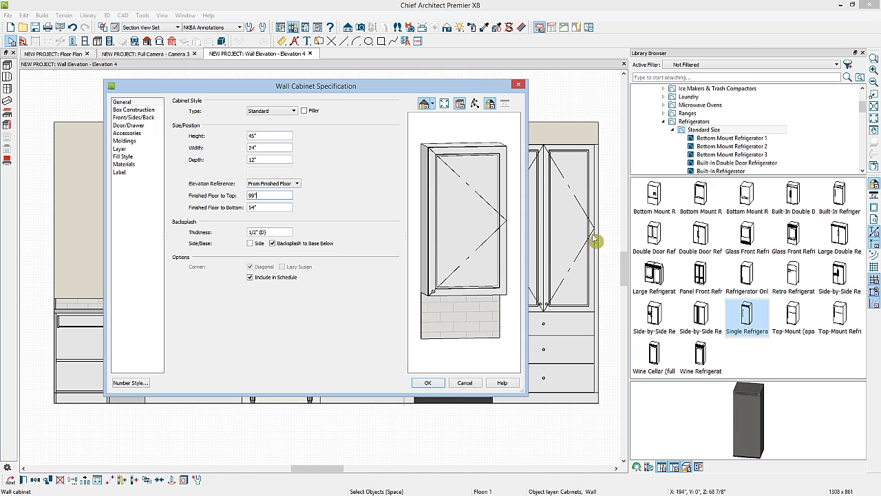
click(272, 207)
click(267, 195)
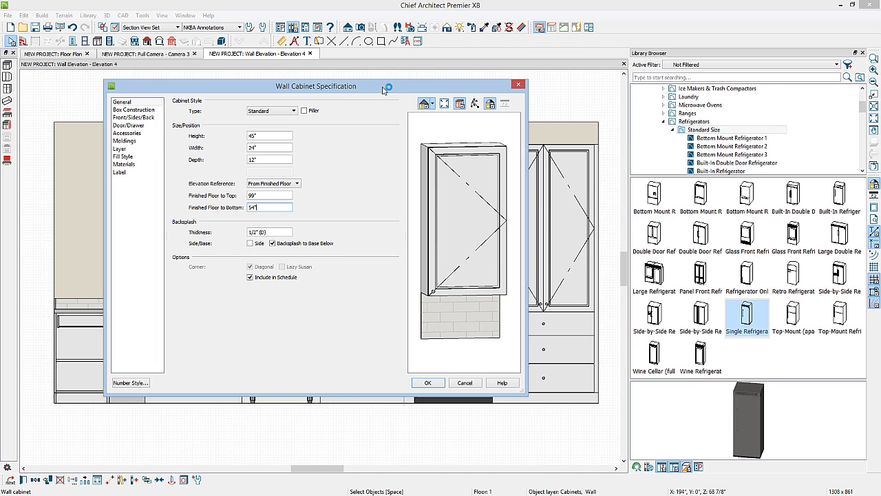
Set the wall cabinet's width to 30"
drag(388, 86, 704, 81)
double_click(576, 142)
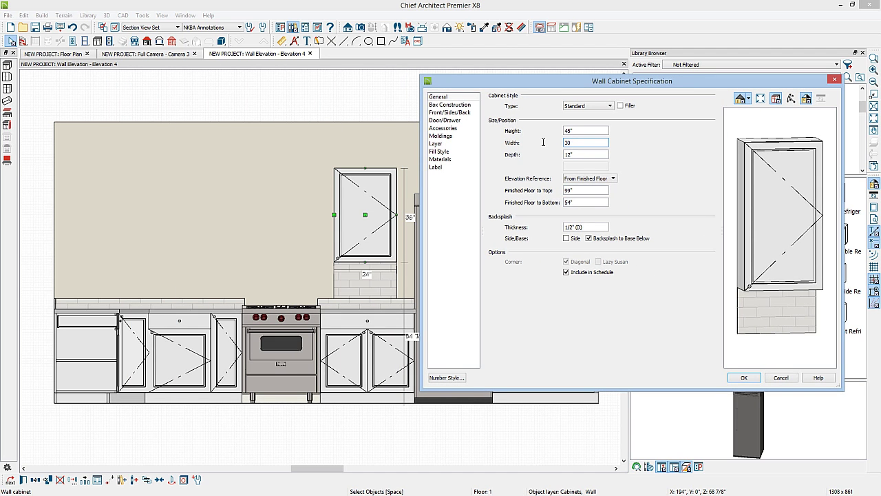
text(30)
key(Tab)
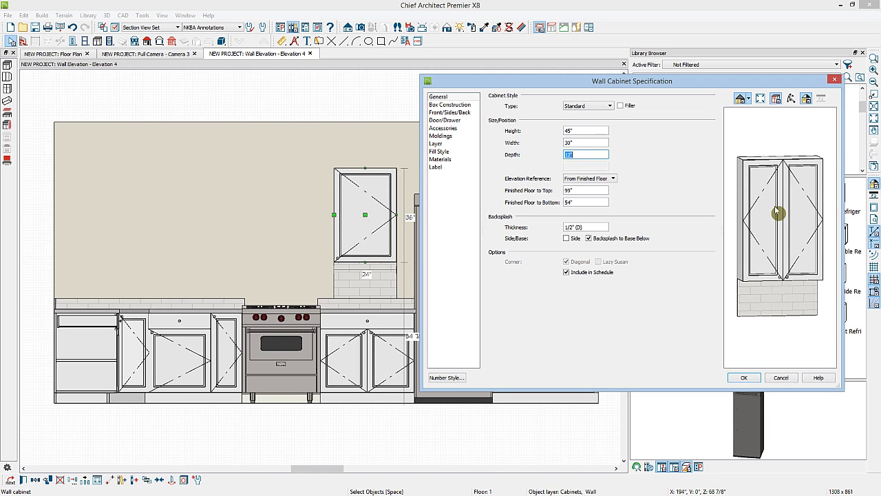
Open the material selection for the cabinet door's recessed panel and purge the unused plan materials
click(776, 217)
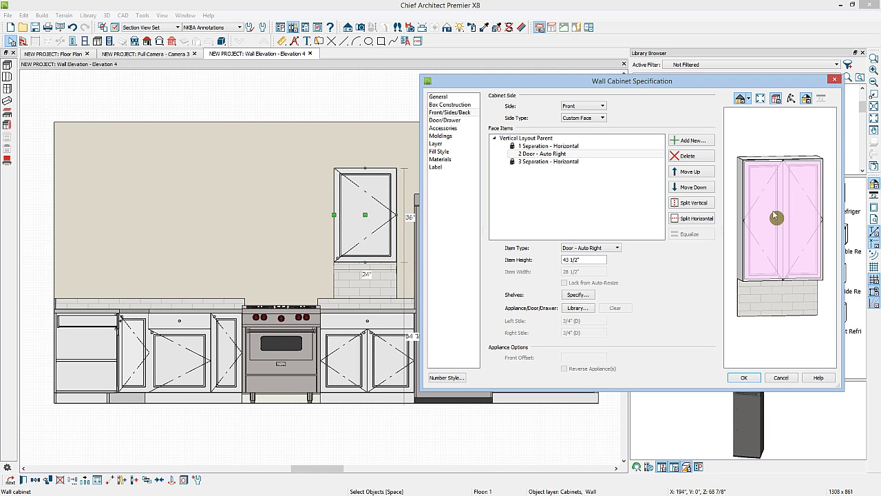
click(560, 156)
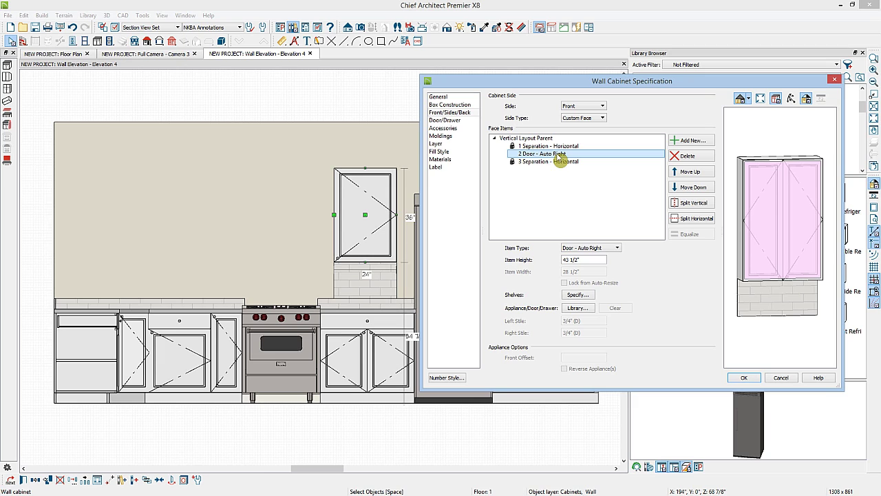
click(440, 160)
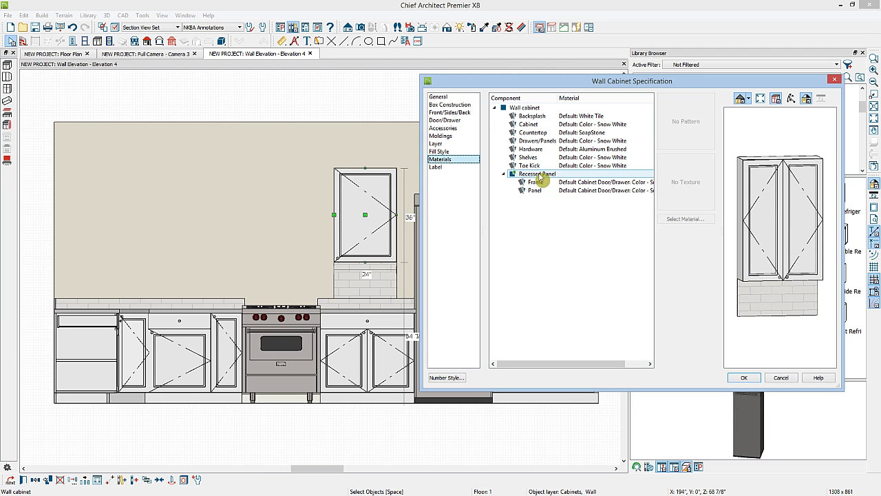
click(580, 192)
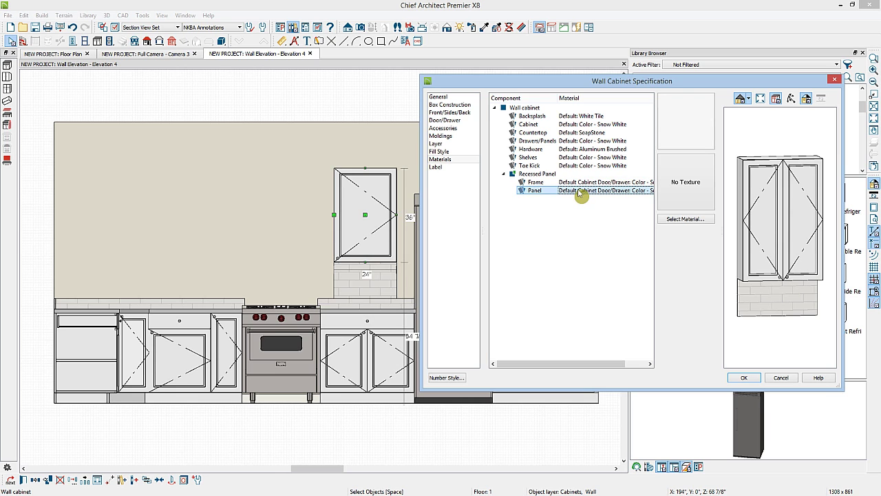
click(682, 219)
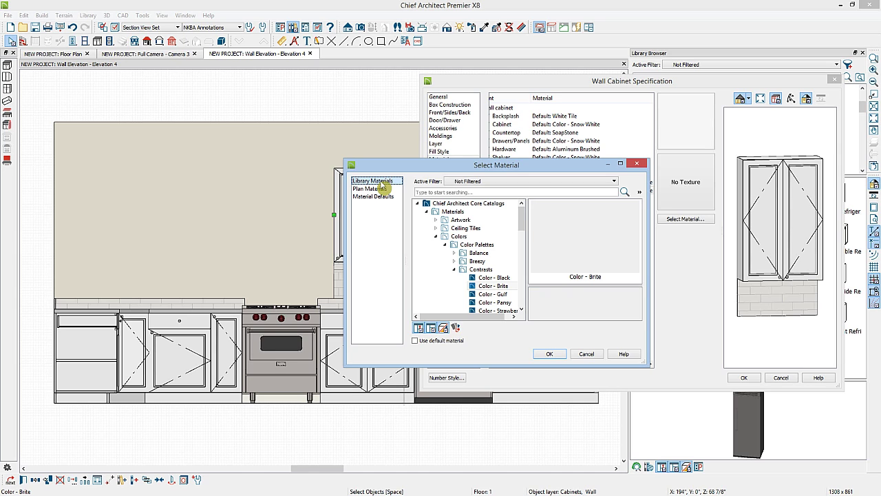
click(523, 219)
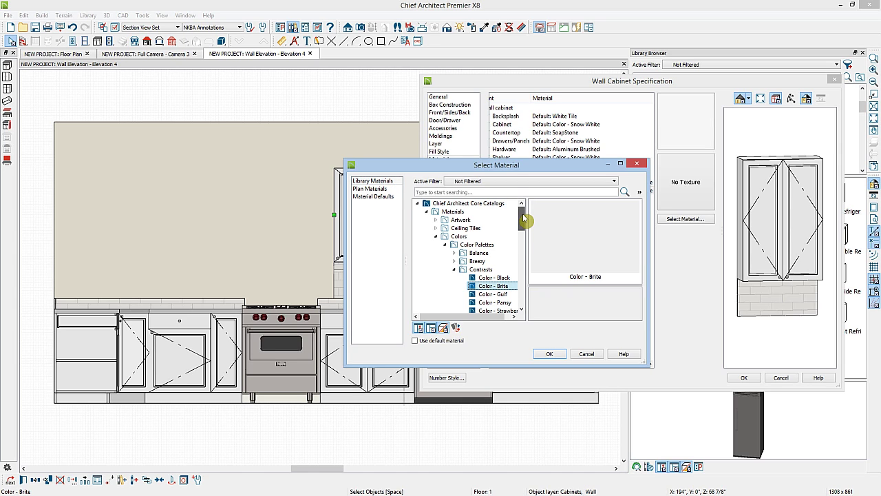
mouse_move(523, 219)
mouse_down()
mouse_move(526, 291)
mouse_move(524, 211)
mouse_up()
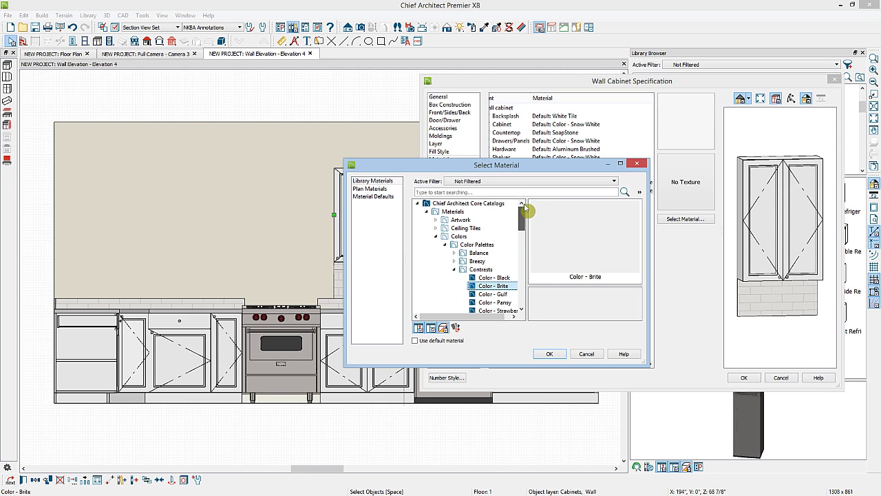
click(366, 189)
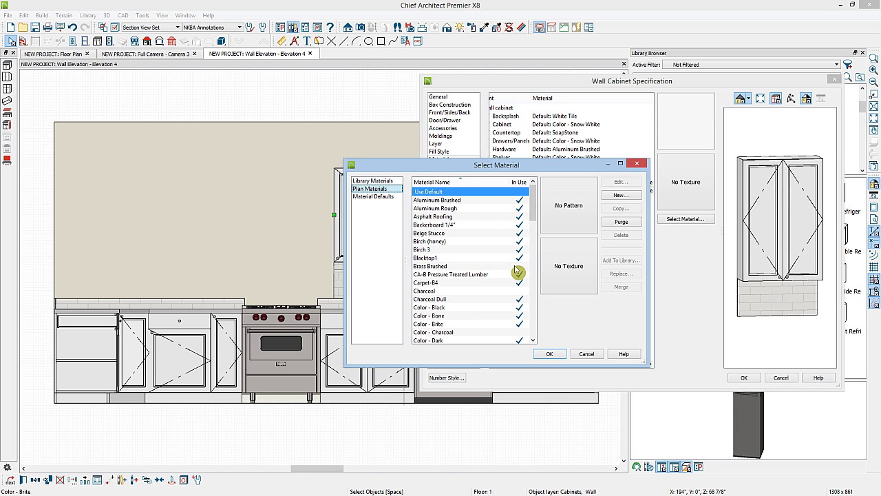
click(618, 223)
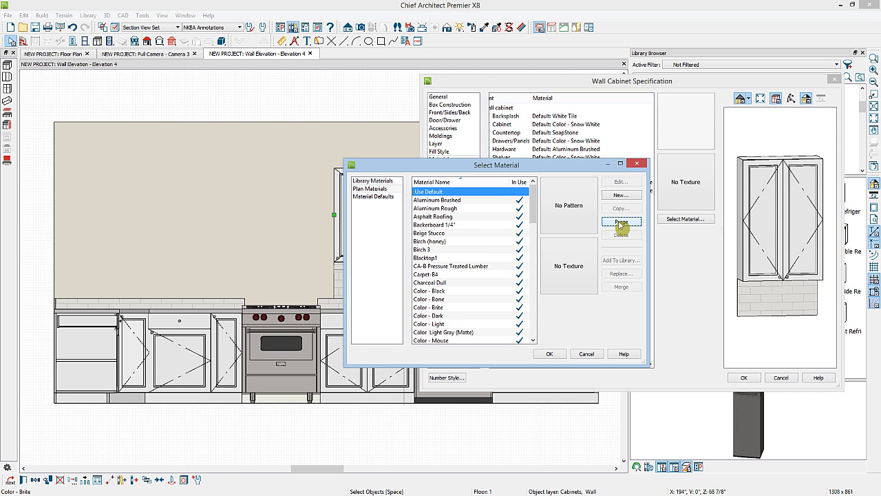
Assign the Glass Standard plan material to the wall cabinet's door panel and switch the elevation to a shaded color rendering
click(466, 291)
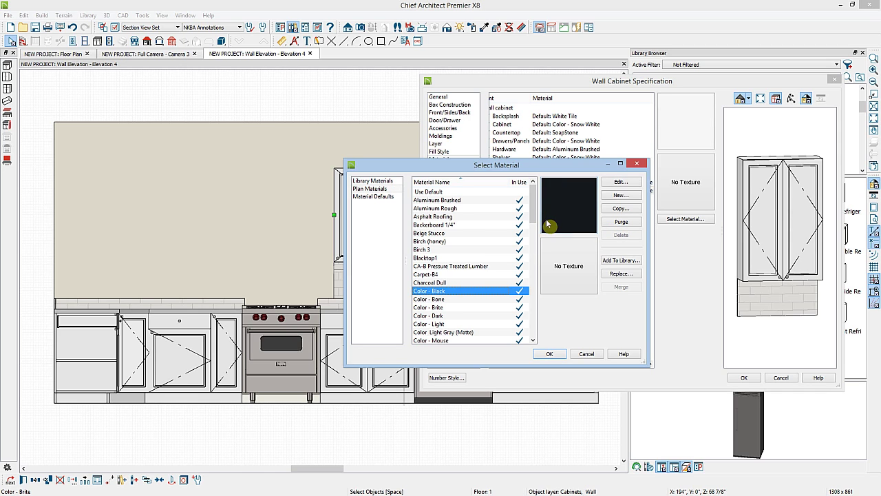
drag(536, 214, 538, 254)
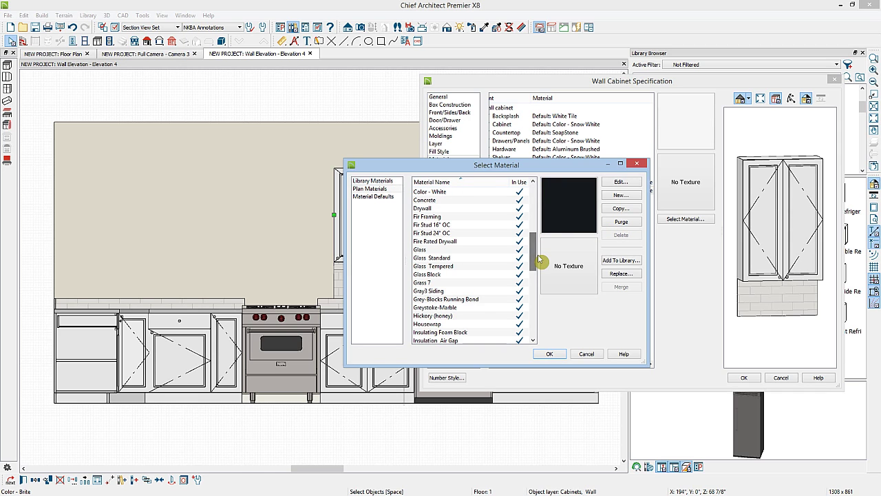
click(435, 259)
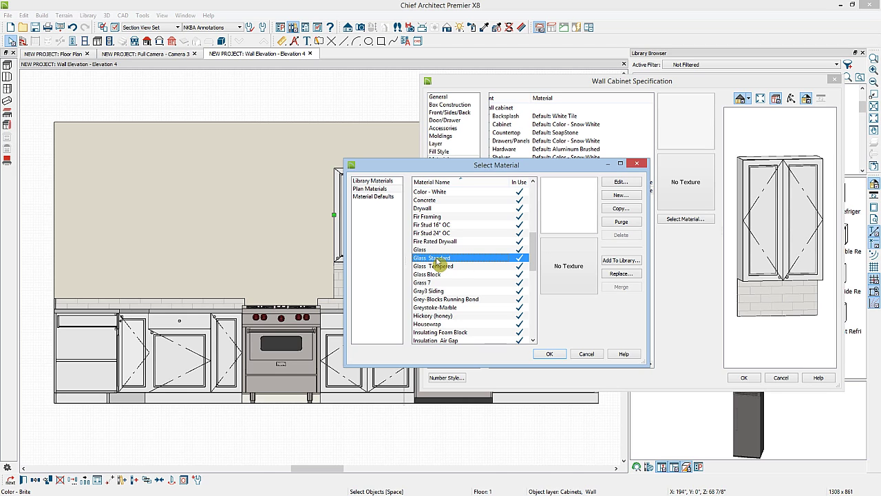
click(554, 355)
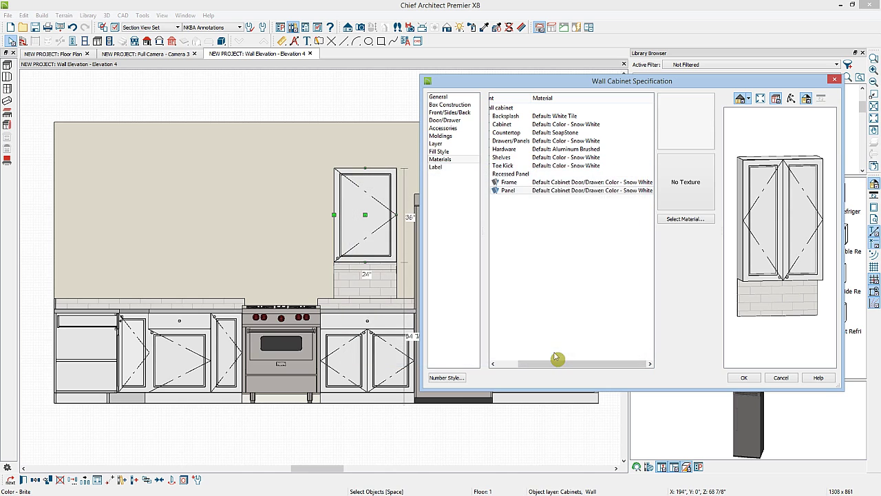
click(744, 377)
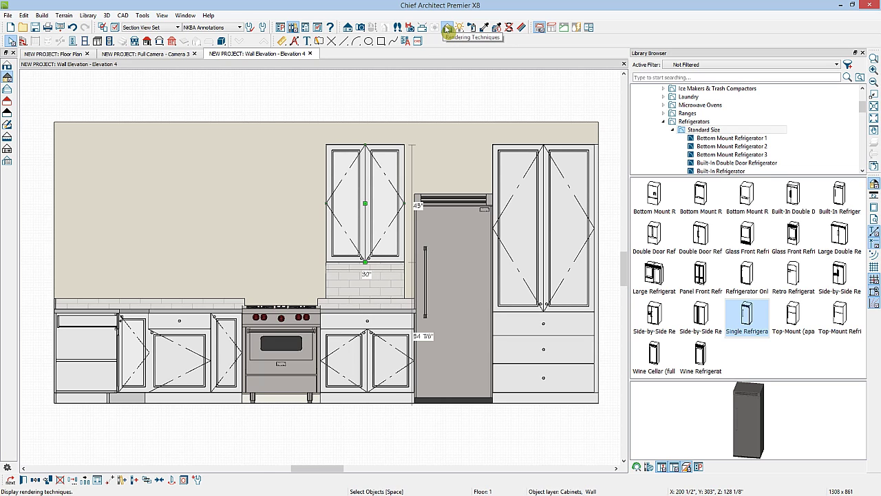
click(7, 68)
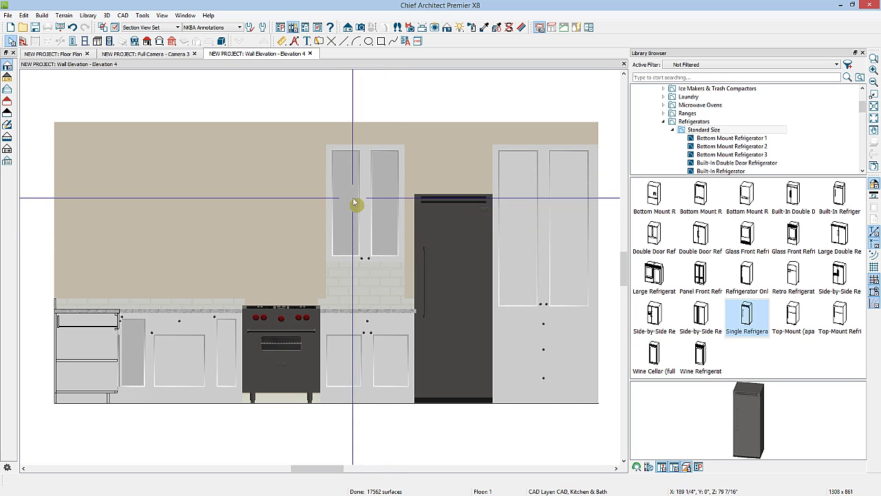
Switch the shelves behind the wall cabinet's door to manual management and set the number of shelves to 3
double_click(364, 199)
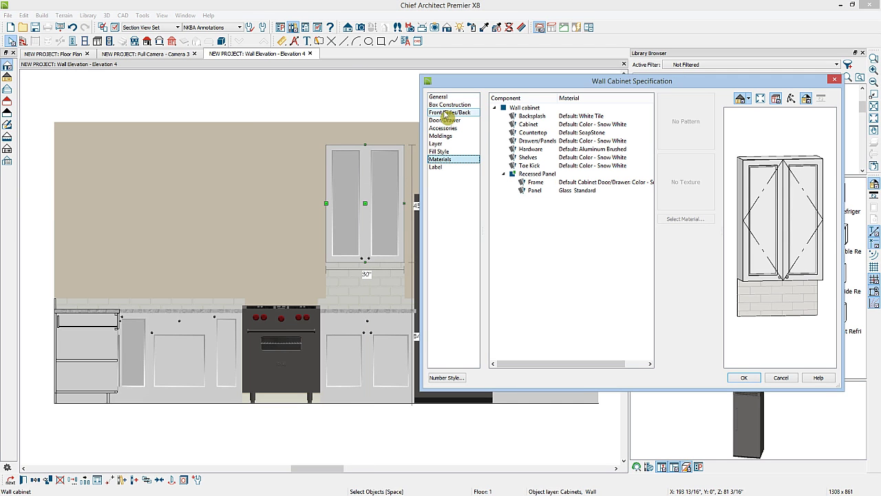
click(448, 113)
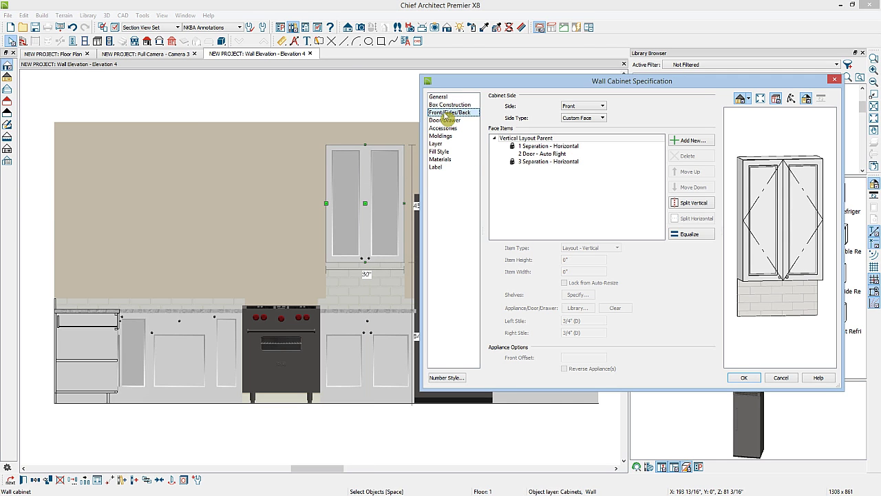
click(544, 155)
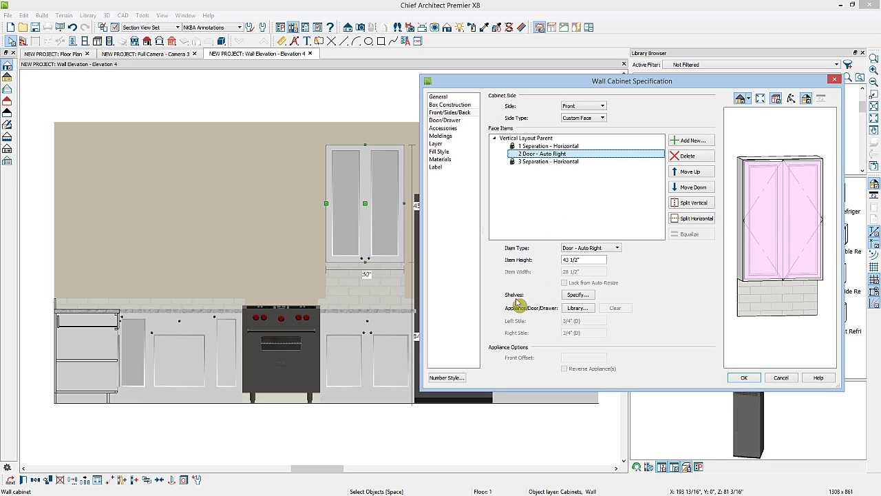
click(575, 295)
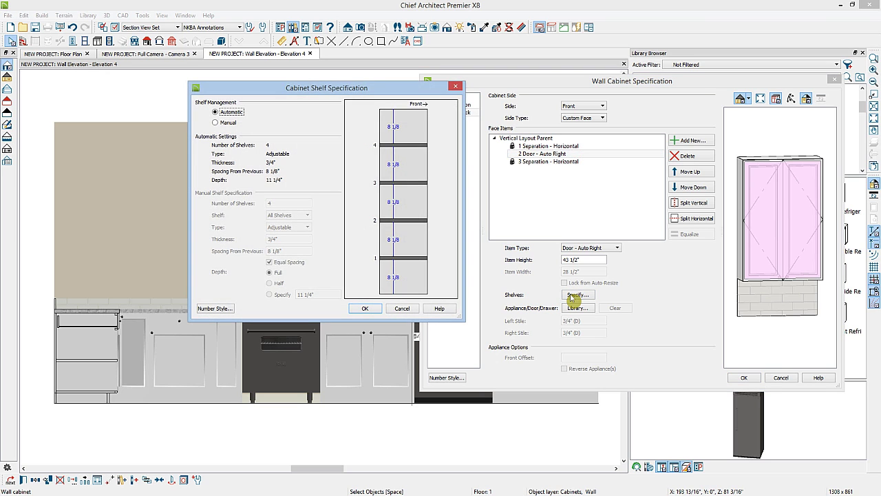
click(216, 123)
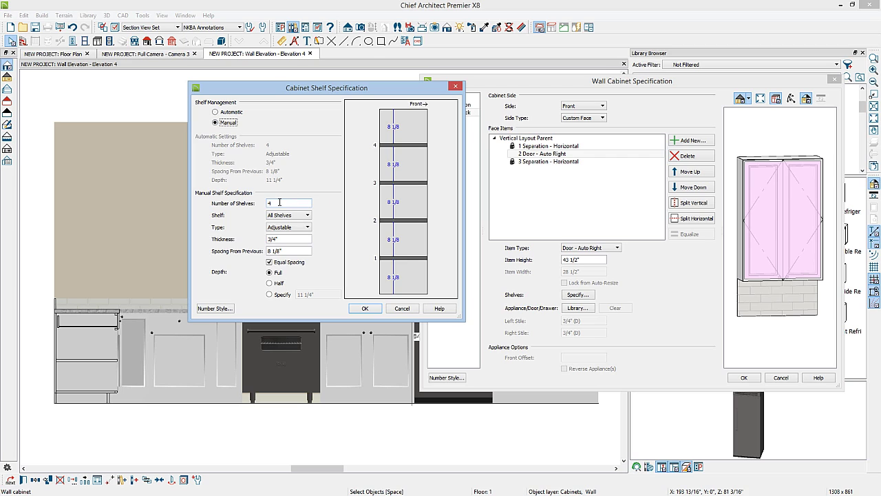
double_click(282, 201)
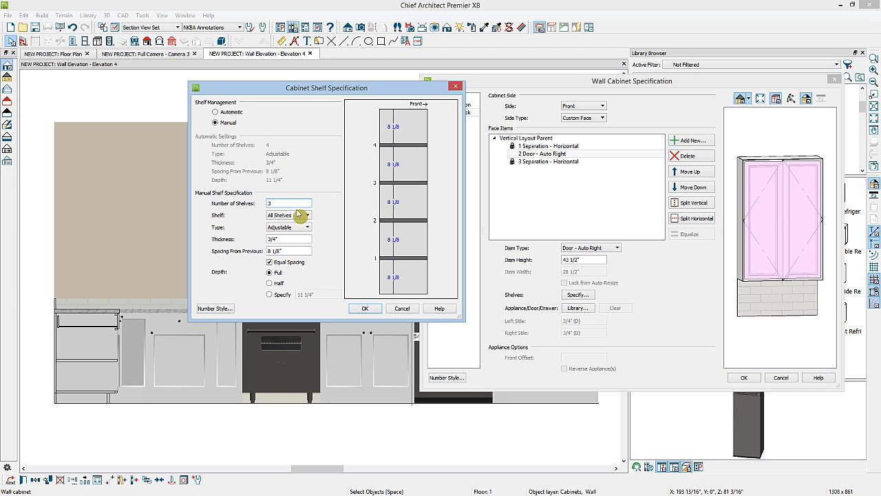
key(Tab)
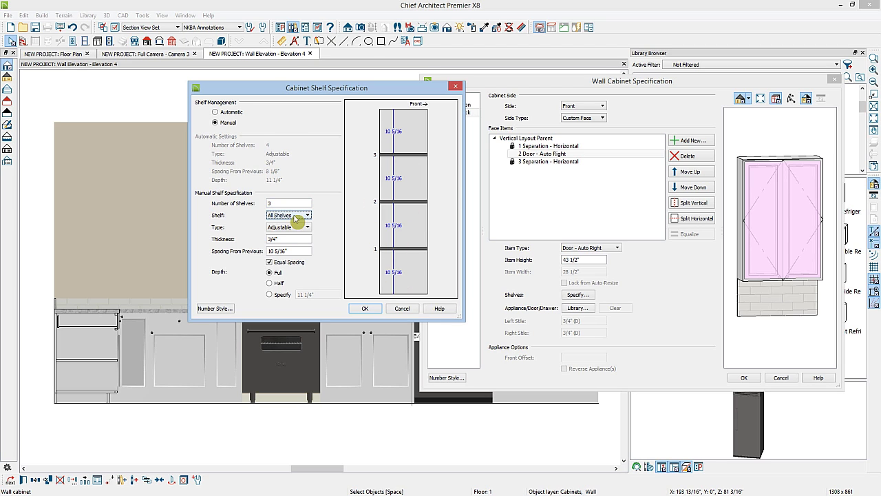
Set the spacing from previous for shelf 1 to 8"
click(295, 216)
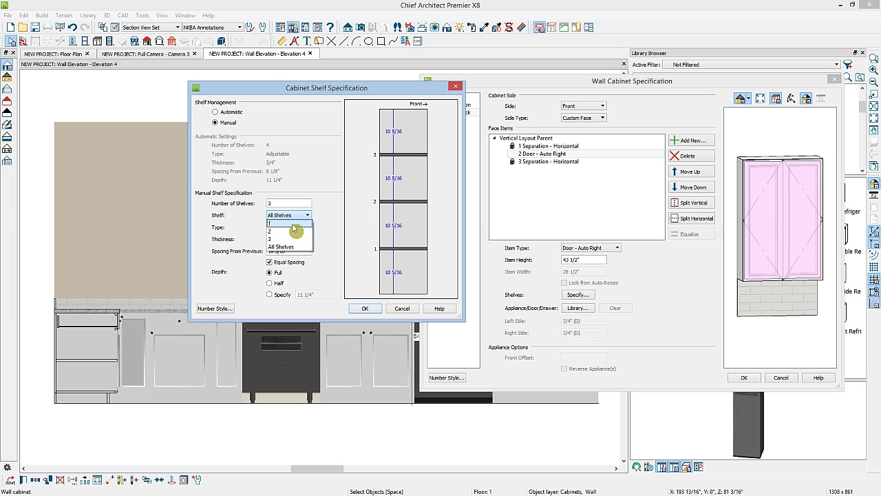
click(293, 224)
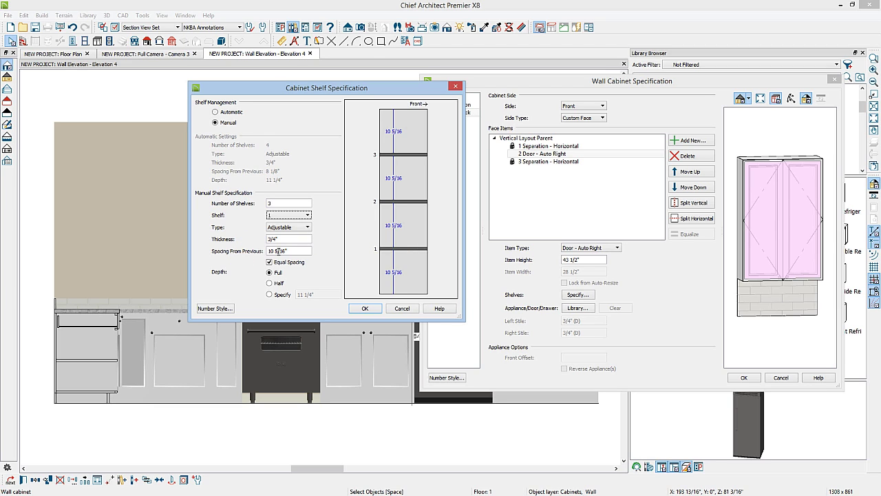
drag(292, 252, 237, 251)
key(Tab)
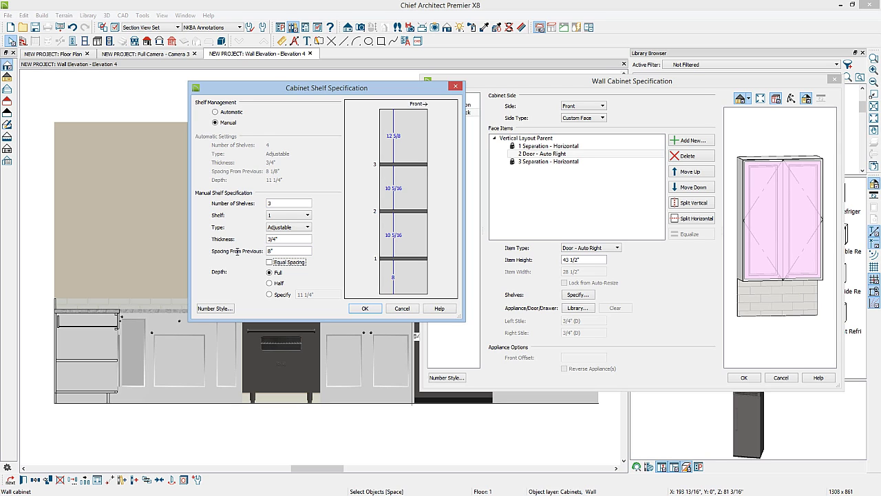
Set the spacing from previous for shelf 2 to 8", accept the cabinet's shelf settings and move the wall cabinet against the refrigerator
click(308, 216)
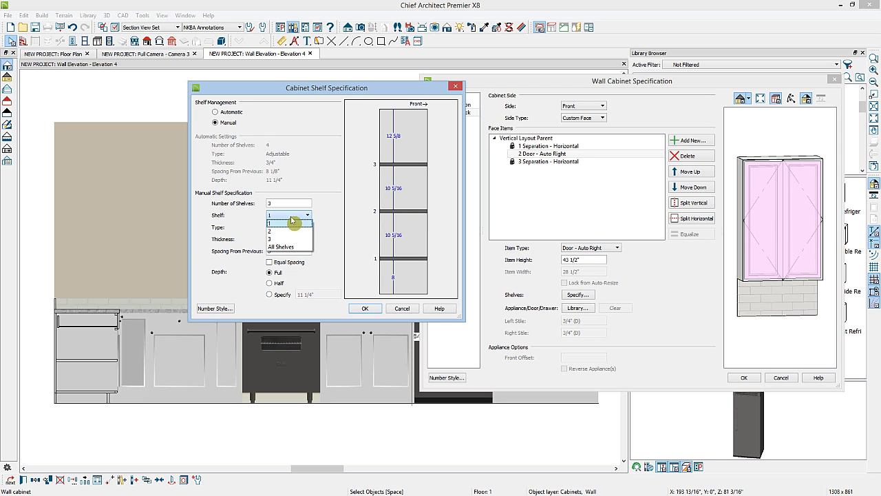
click(282, 232)
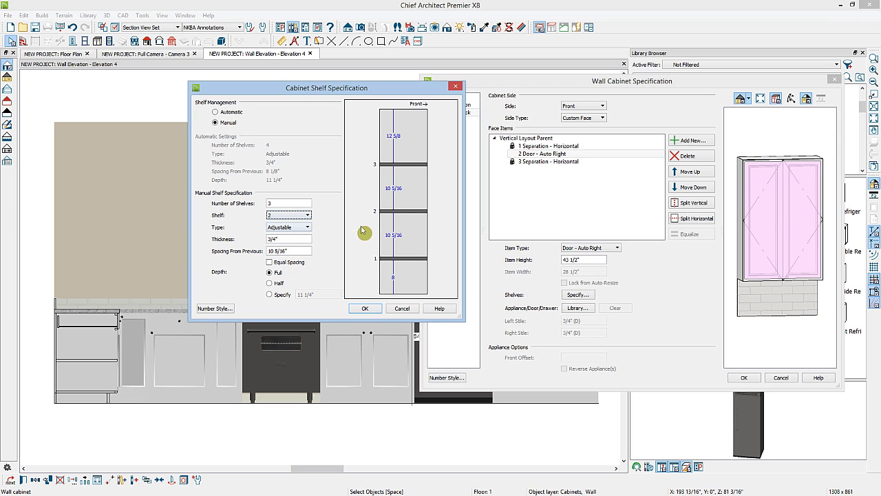
click(294, 250)
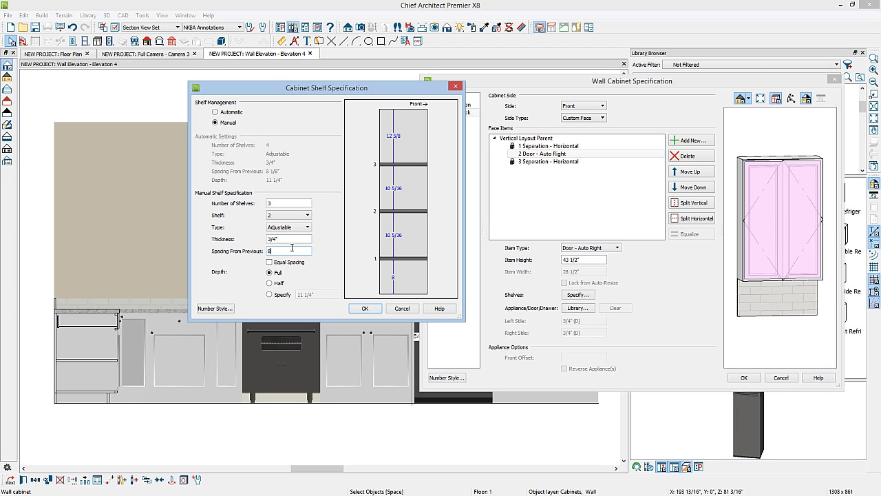
key(Tab)
click(292, 215)
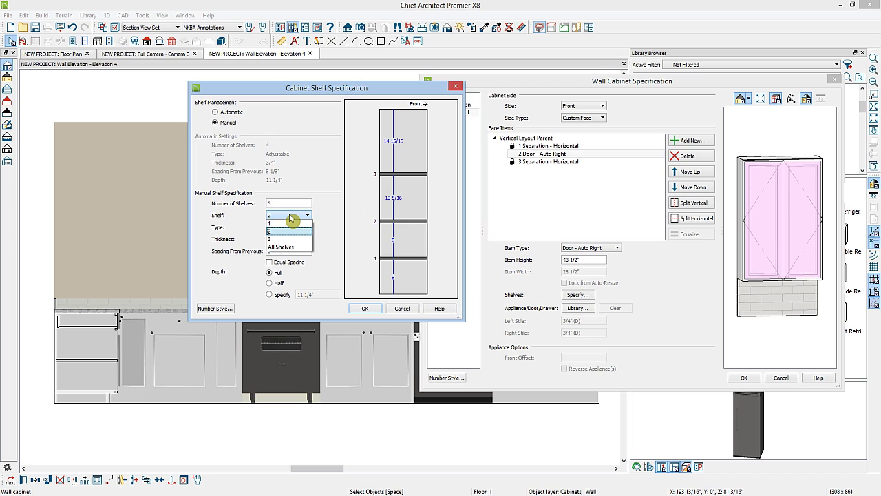
click(292, 218)
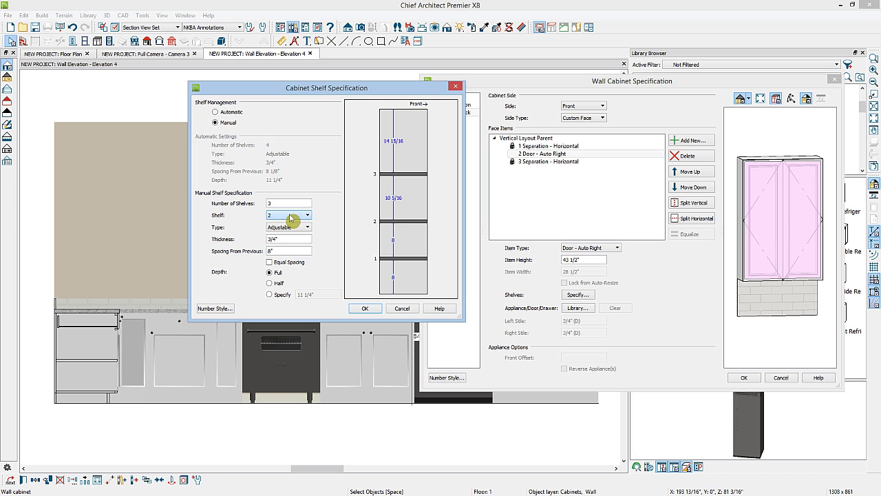
click(365, 309)
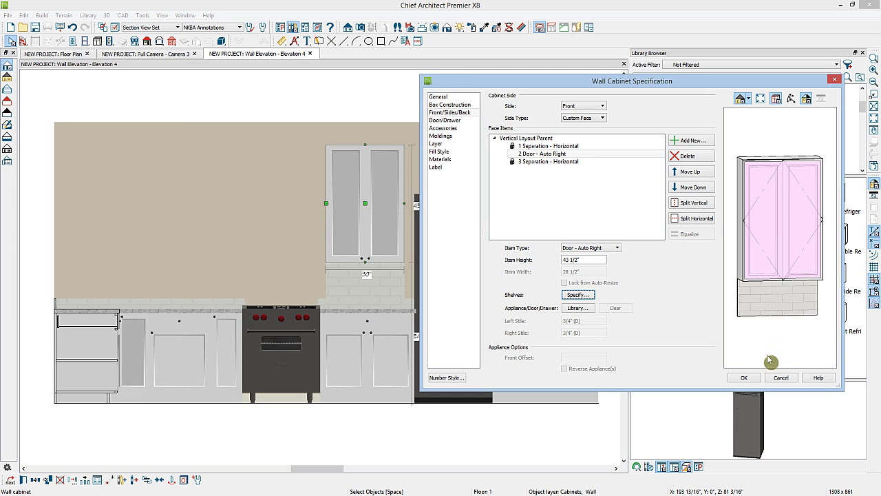
click(749, 378)
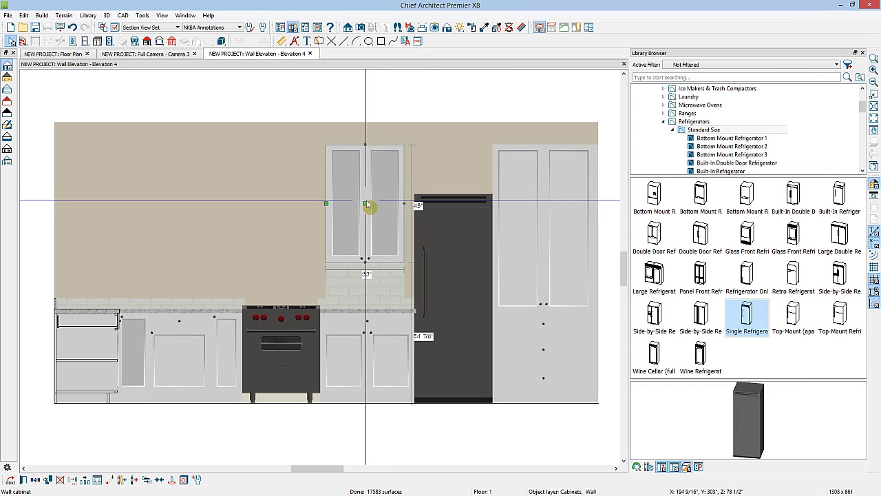
drag(368, 204, 384, 203)
Add the CA-20 crown molding profile from the core catalog's architectural moldings to the wall cabinet
double_click(379, 193)
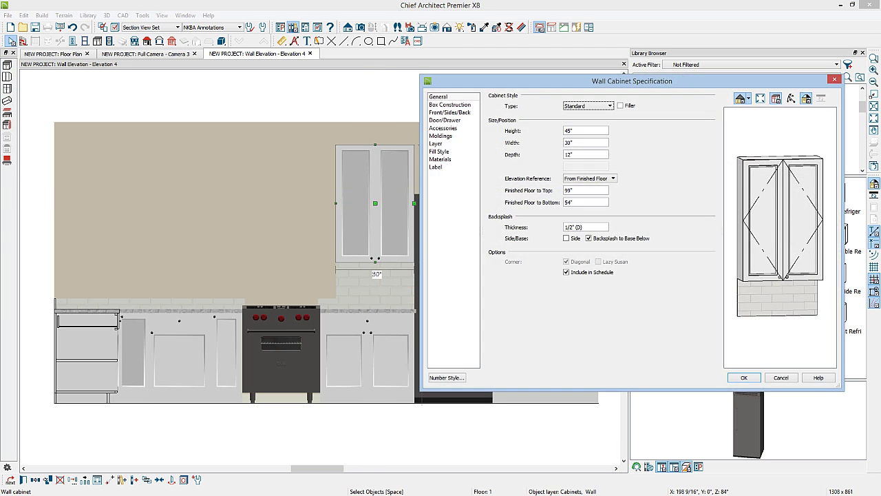
click(446, 136)
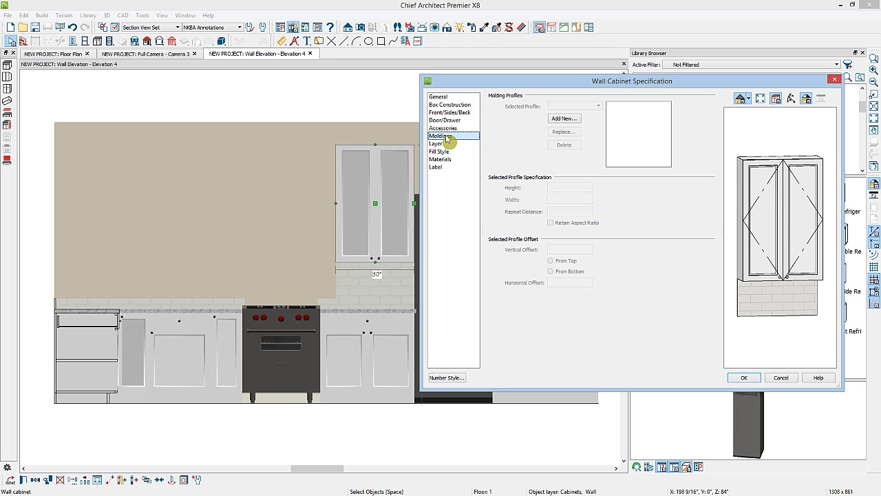
click(563, 119)
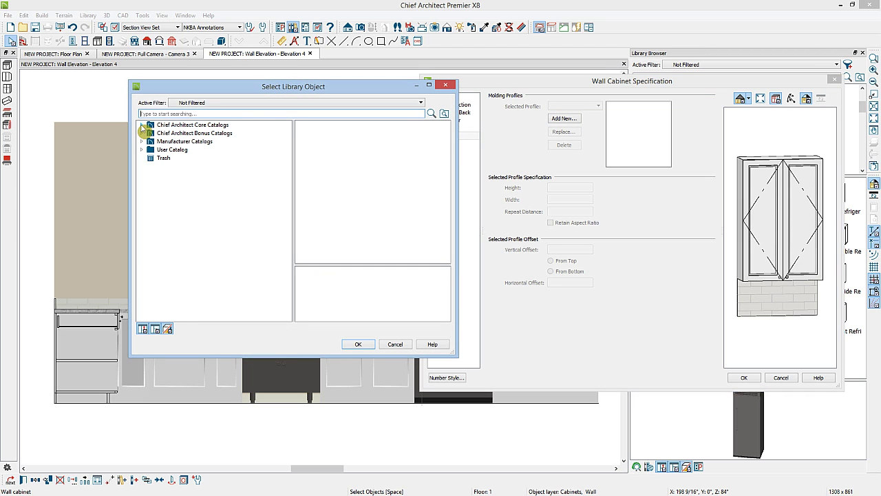
click(141, 125)
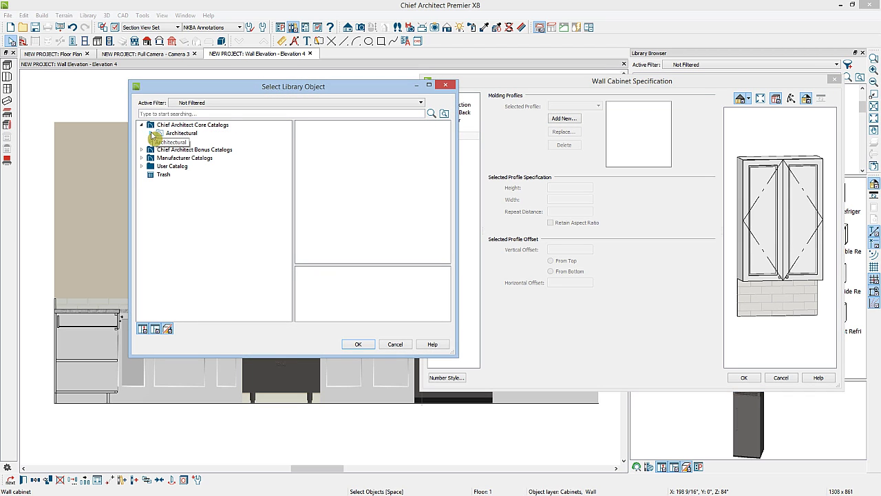
click(151, 133)
click(160, 141)
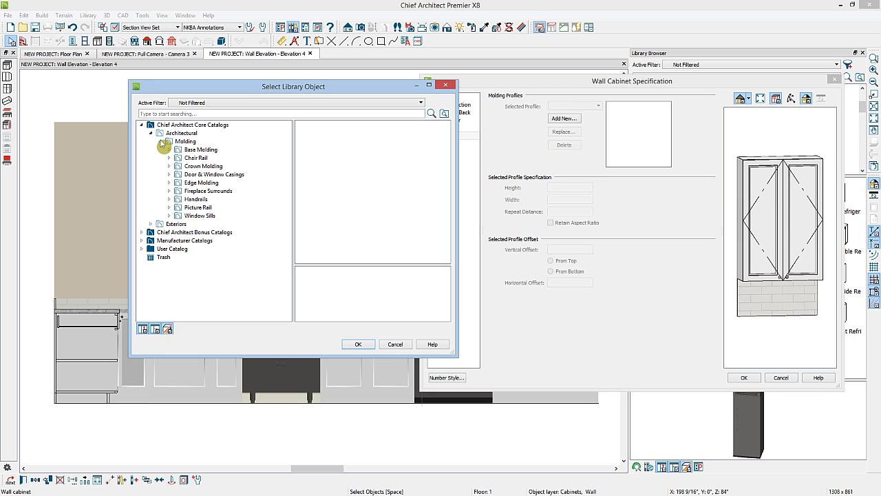
click(178, 167)
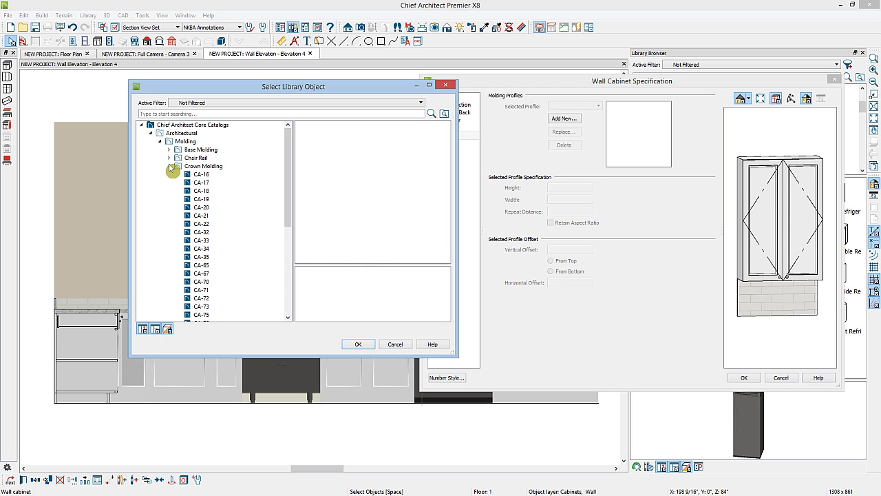
click(200, 167)
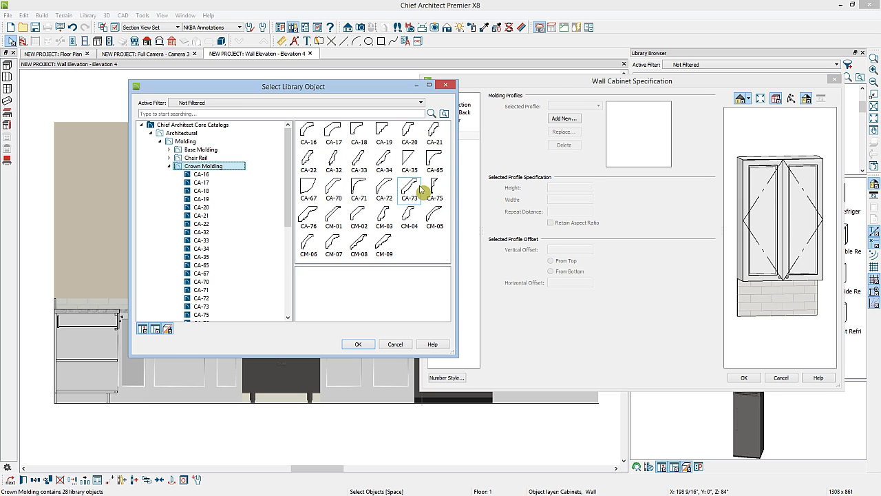
click(201, 209)
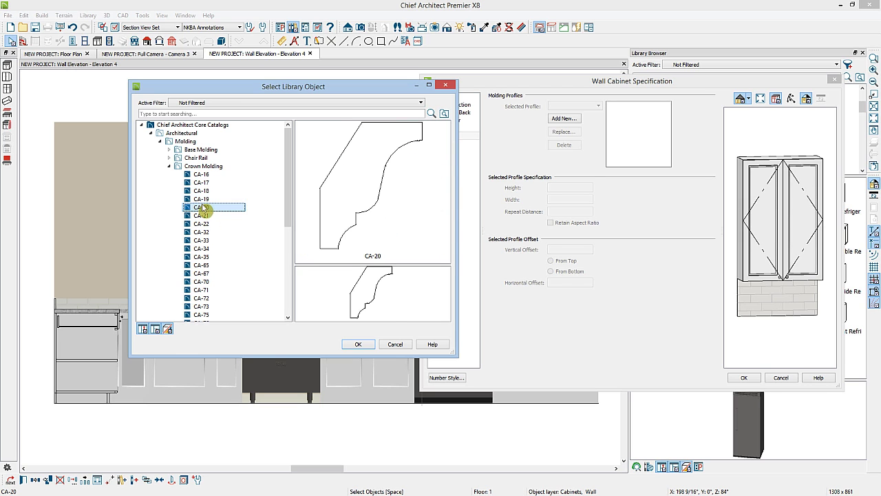
click(360, 344)
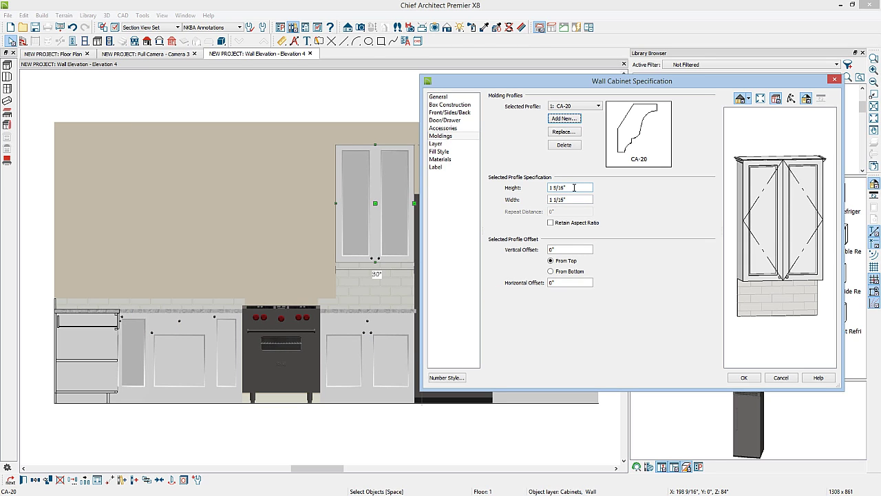
Size the wall cabinet's crown molding to 4" high and 2" wide, with a vertical offset of -4" from the top
drag(570, 188, 536, 187)
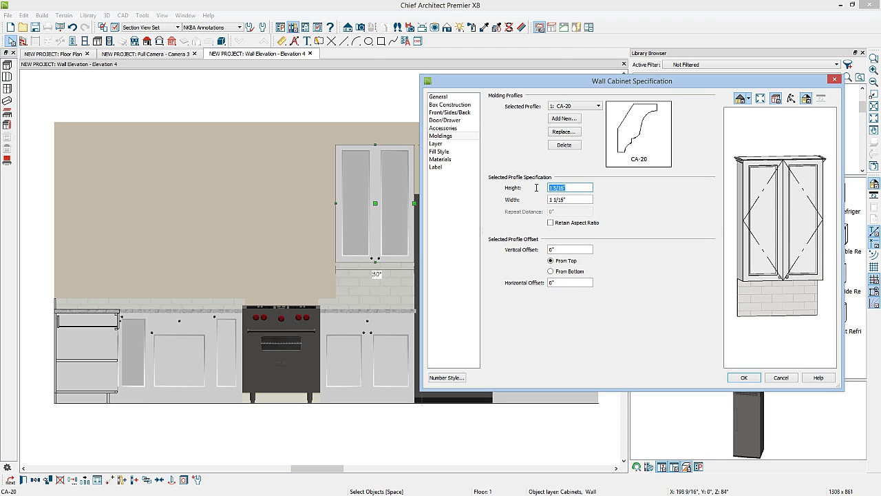
text(4)
drag(574, 199, 550, 198)
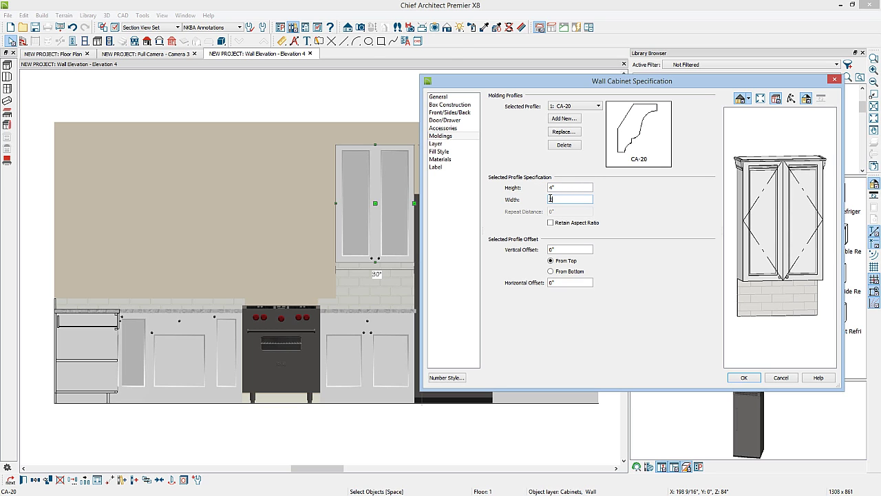
text(2)
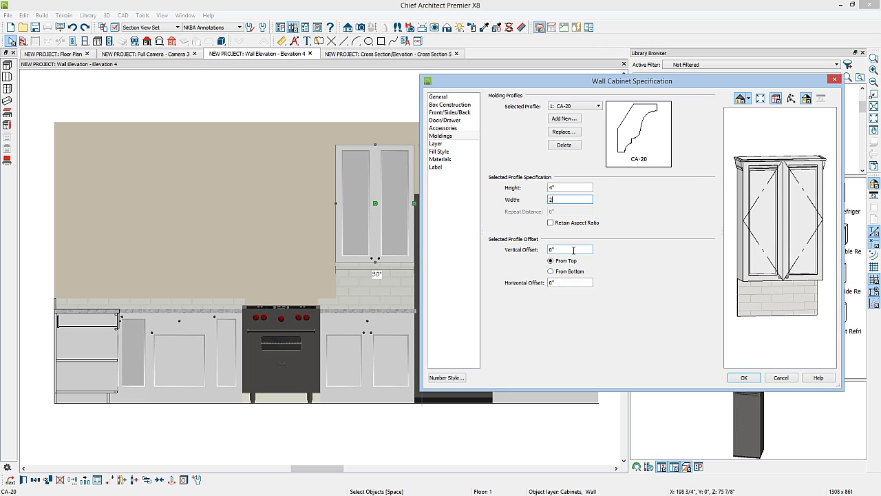
drag(553, 249, 539, 249)
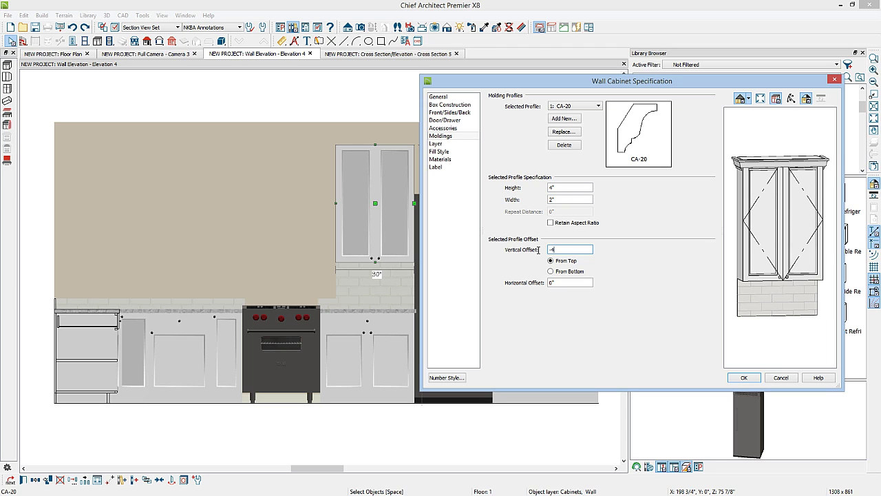
text(-4)
click(603, 248)
key(Tab)
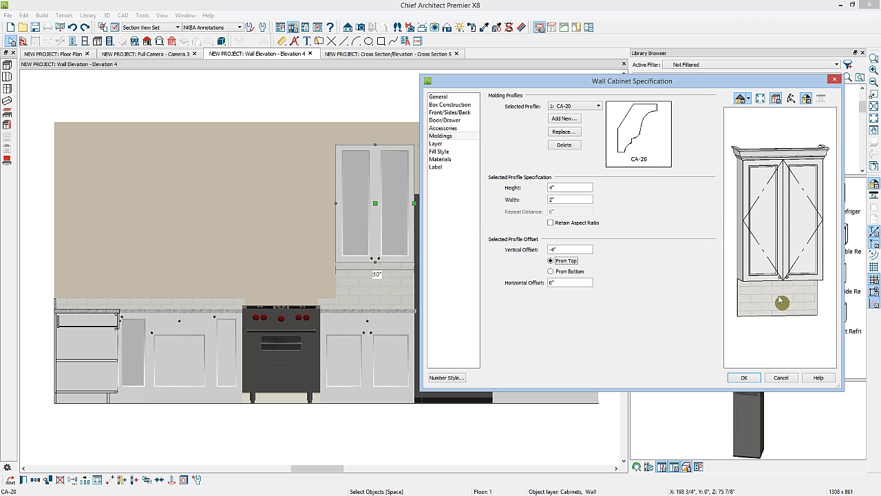
Turn off the wall cabinet's backsplash to the base below and apply the cabinet changes
click(437, 97)
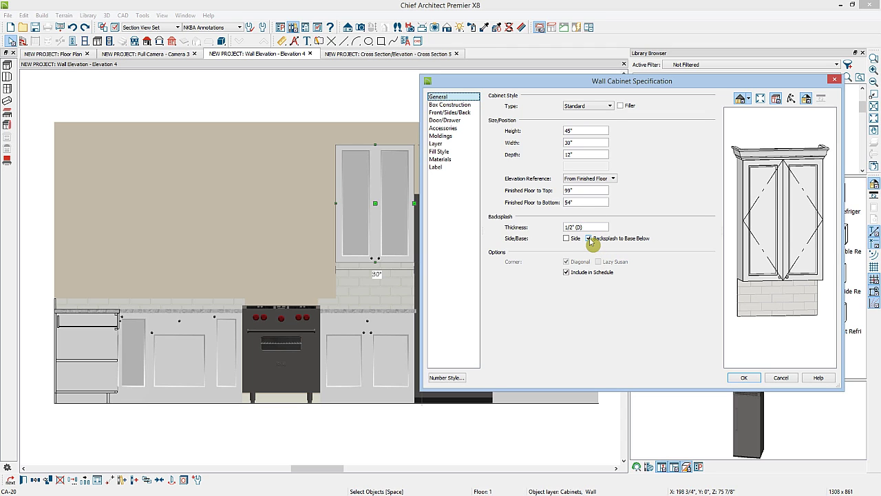
click(589, 239)
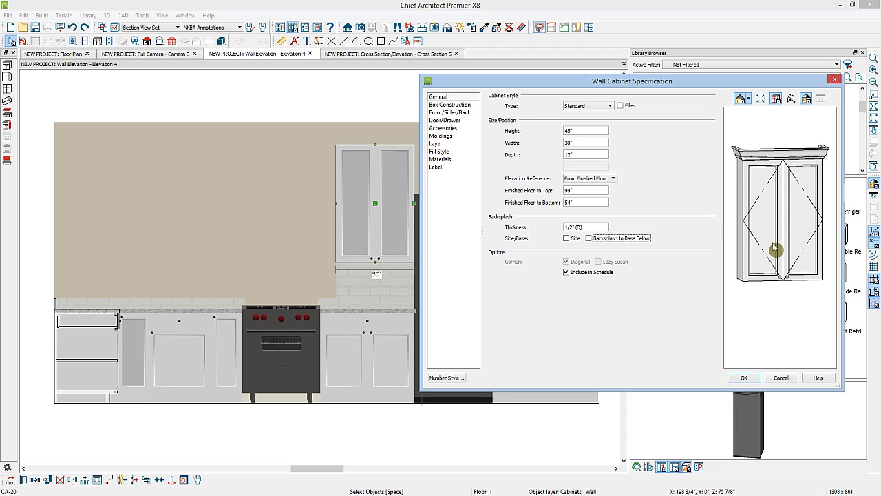
click(745, 378)
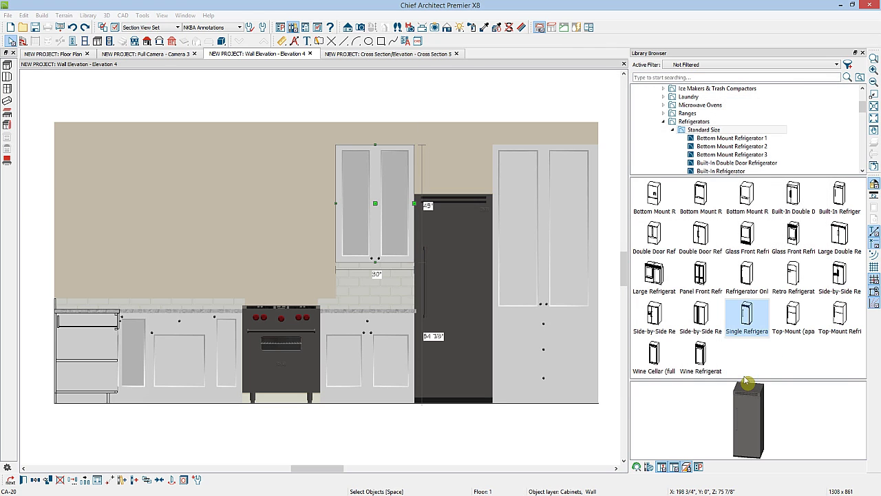
Set the customized wall cabinet as the default for wall cabinets and deselect it
click(197, 480)
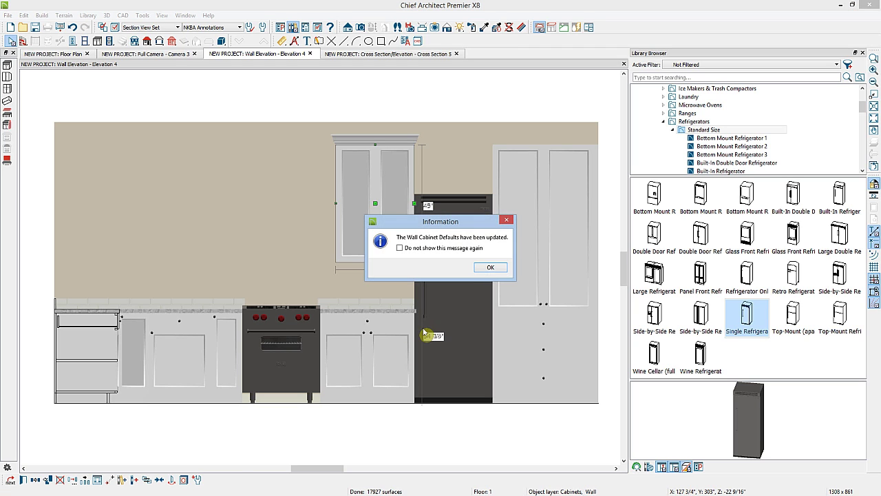
click(490, 267)
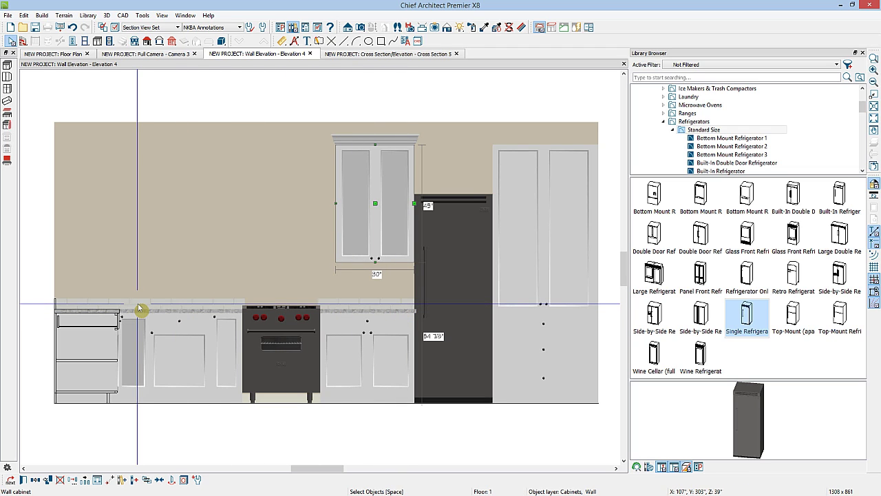
key(Escape)
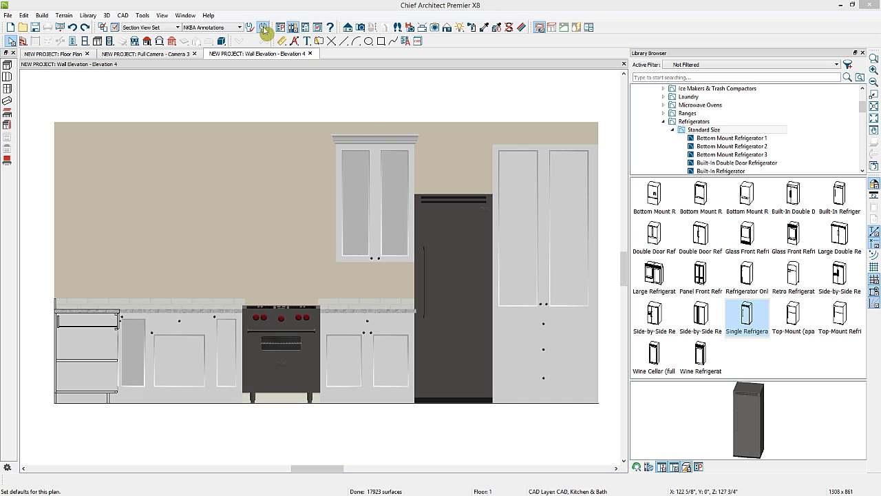
Set the backsplash height in the base cabinet defaults to 0
click(263, 28)
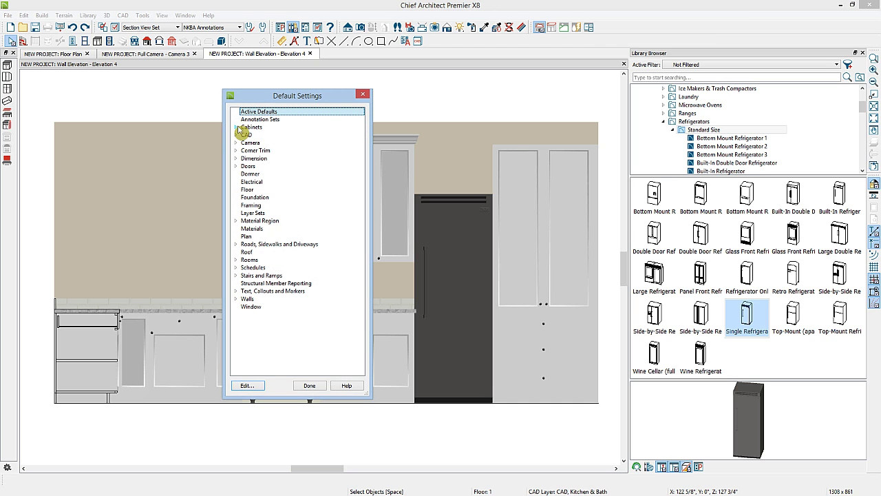
click(238, 128)
double_click(255, 143)
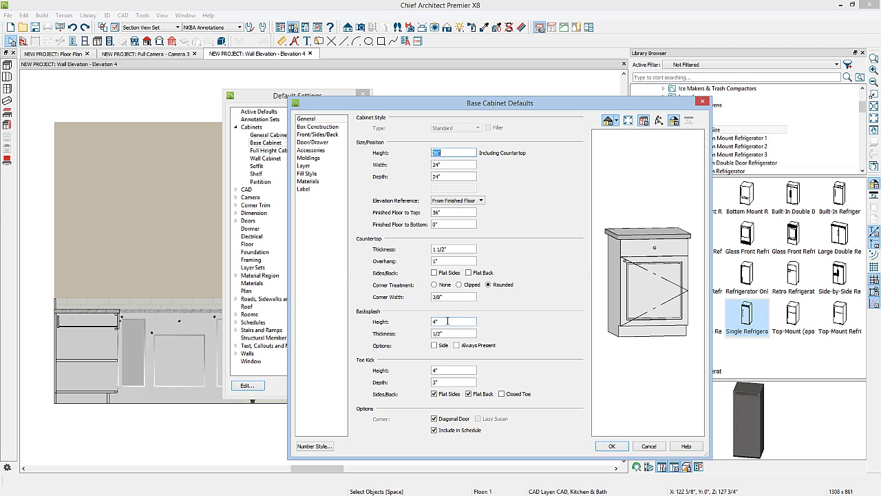
double_click(447, 321)
text(0)
click(612, 446)
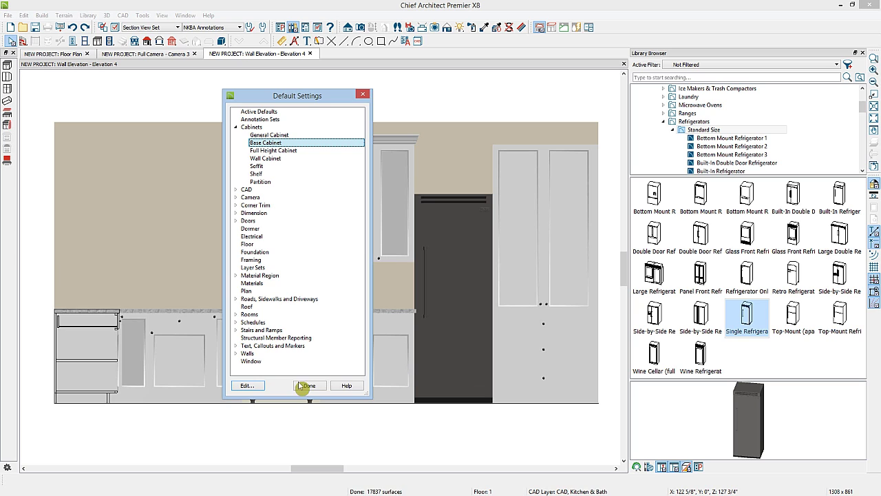
Close the default settings and reflect a copy of the wall cabinet beside the refrigerator about the centre of the range
click(307, 379)
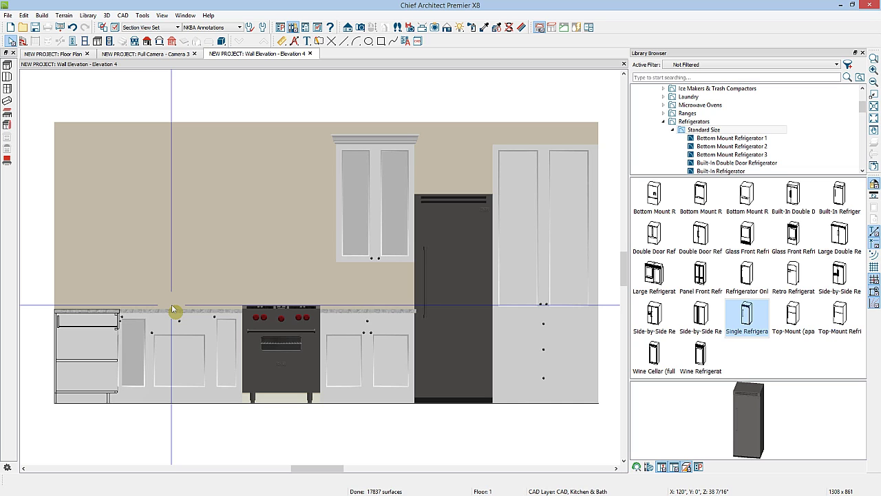
click(378, 205)
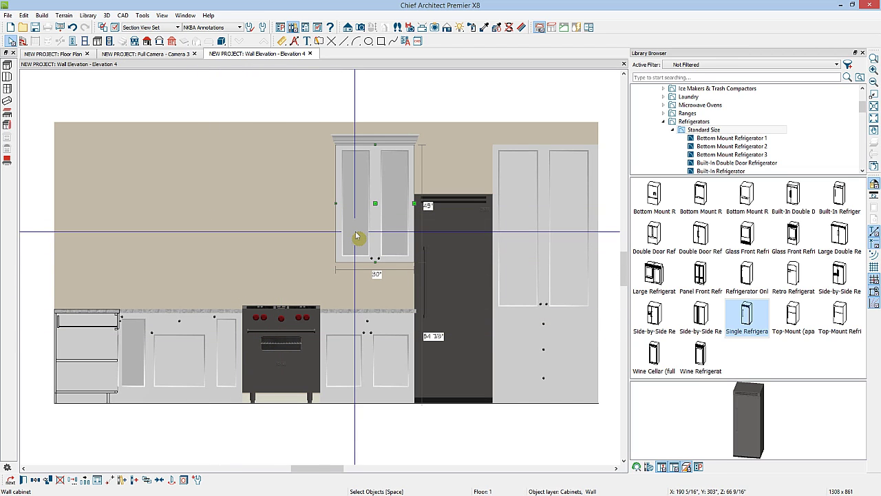
click(34, 479)
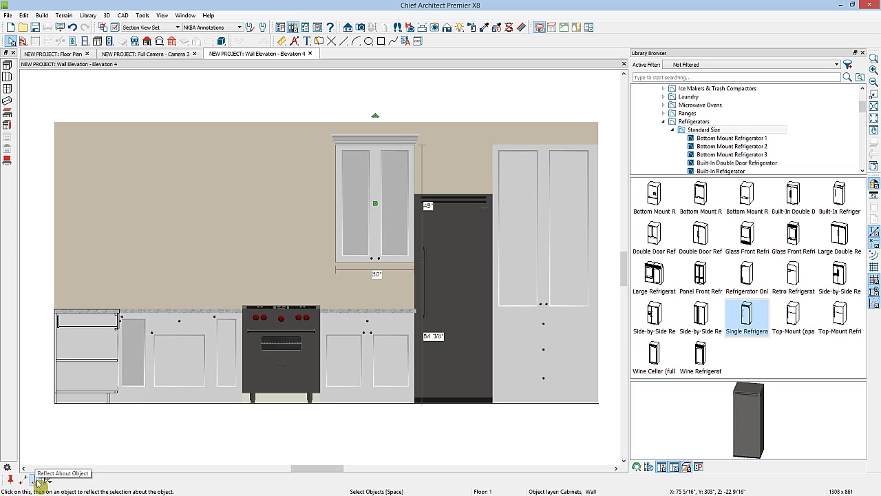
click(260, 373)
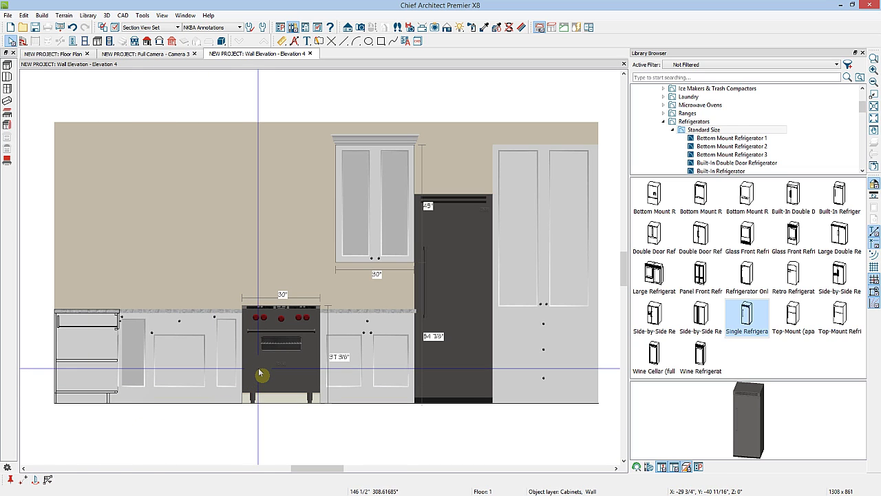
drag(260, 373, 261, 305)
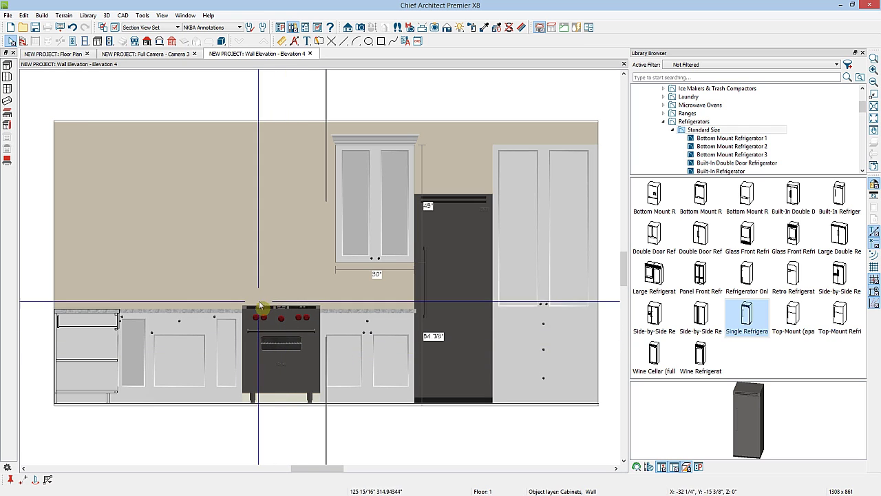
click(275, 397)
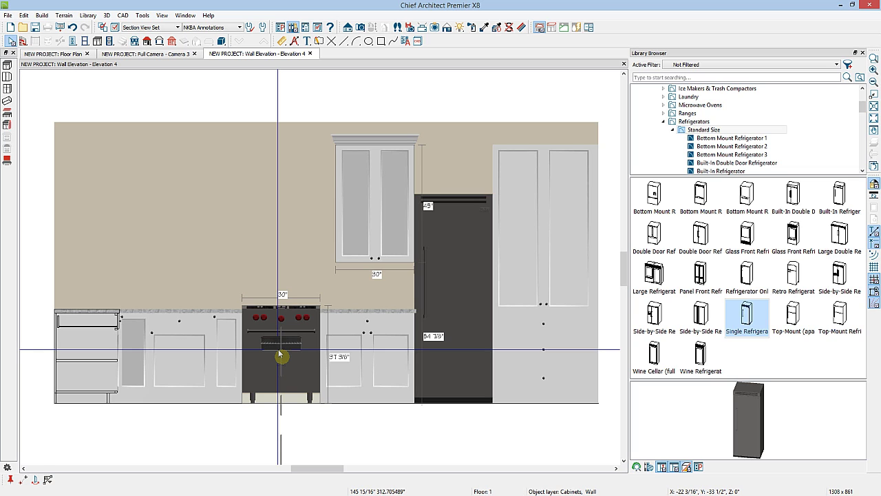
key(ctrl+z)
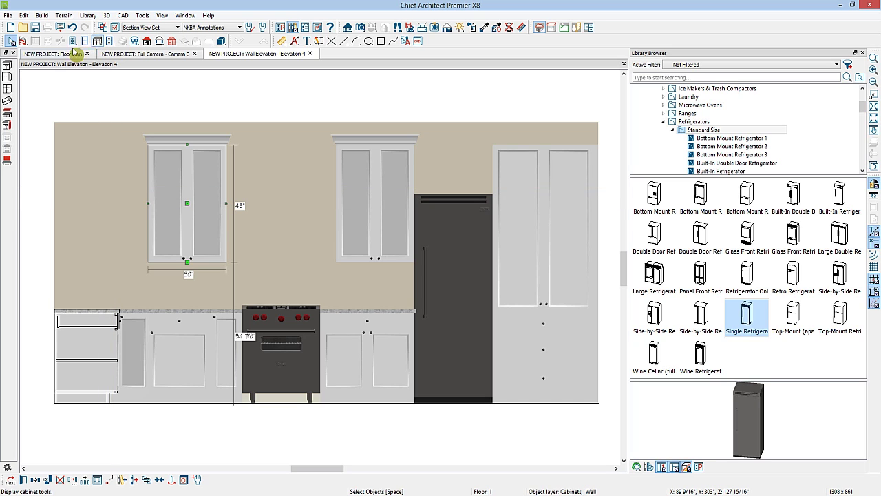
Place a wall cabinet at the wall end above the drawer base and widen it to 36" to meet the neighbouring wall cabinet
click(7, 76)
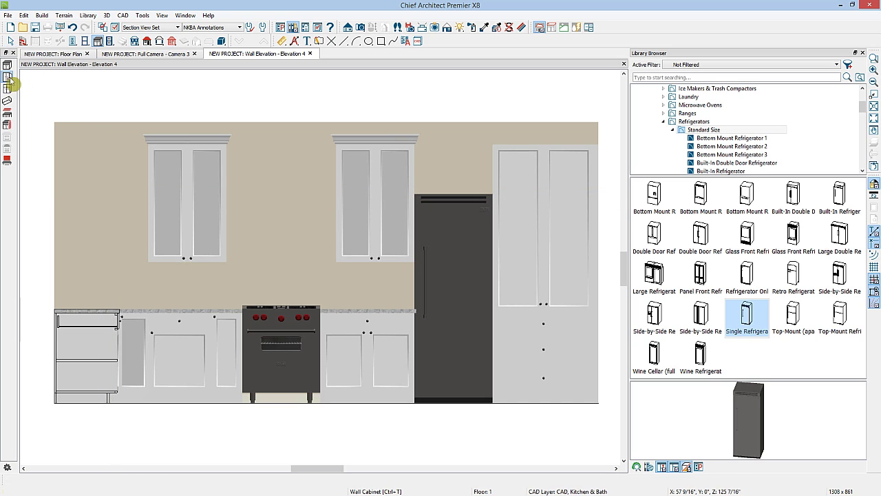
click(83, 169)
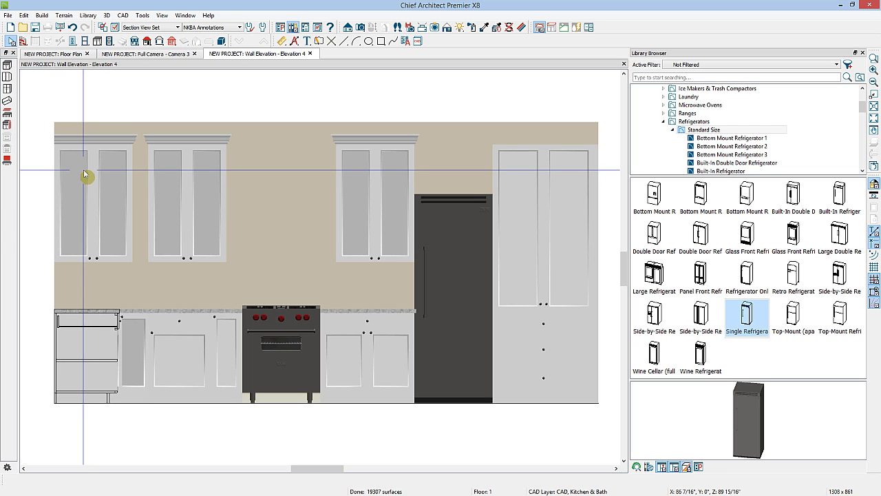
key(space)
click(83, 169)
drag(131, 207, 150, 203)
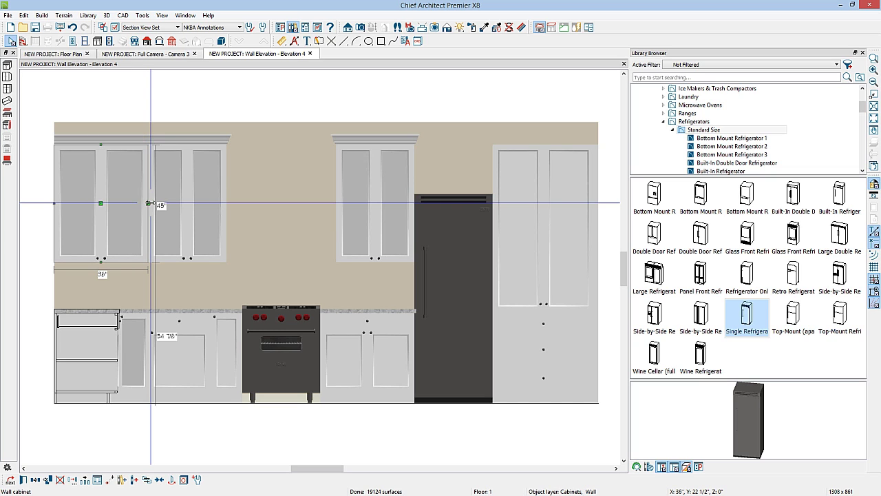
key(Escape)
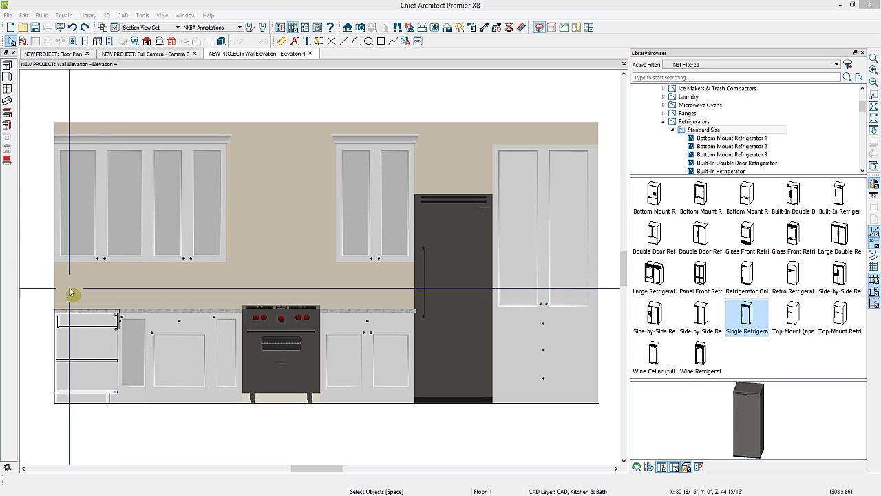
Set the 36" wall cabinet's height to 63" and its finished floor to top distance to 99"
double_click(105, 232)
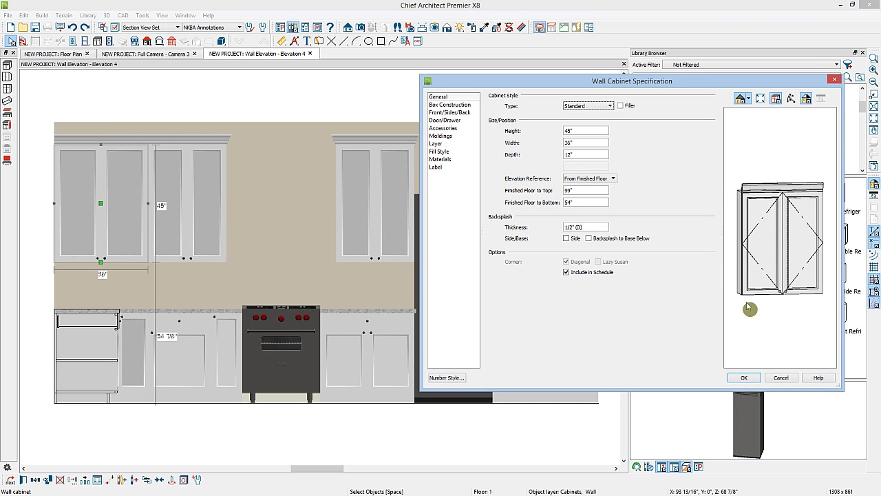
double_click(582, 131)
key(Tab)
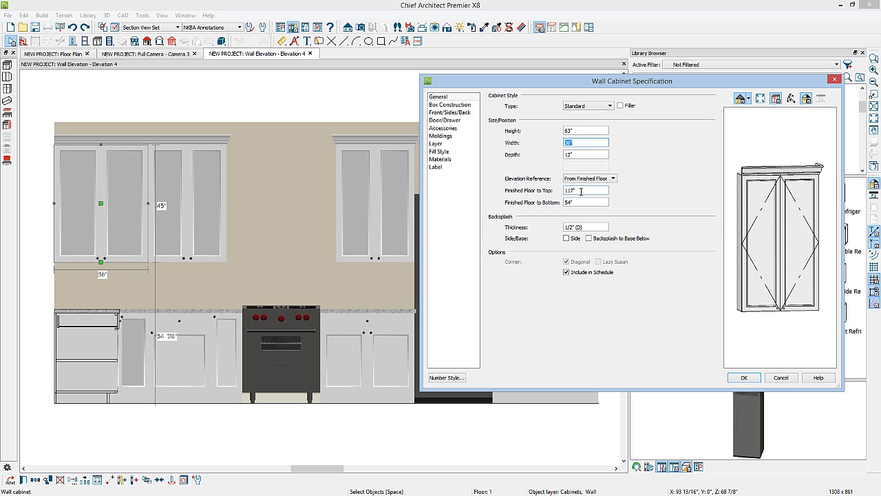
drag(580, 190, 540, 190)
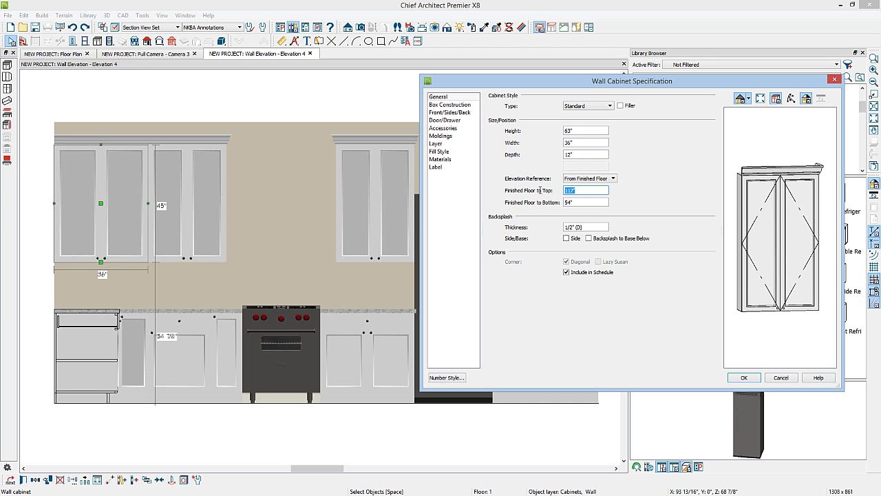
text(99)
click(589, 201)
drag(589, 201, 521, 210)
double_click(576, 202)
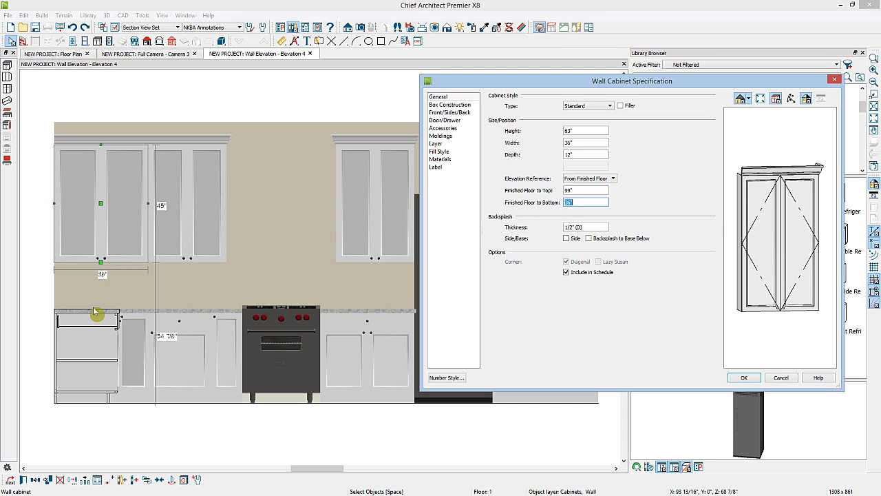
Split the cabinet's door face horizontally and set the upper door's item height to 43 1/4"
click(796, 216)
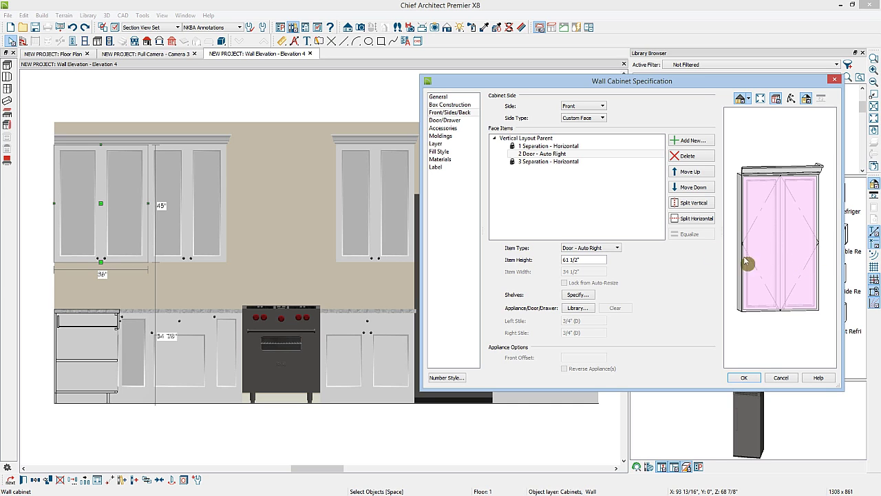
click(686, 220)
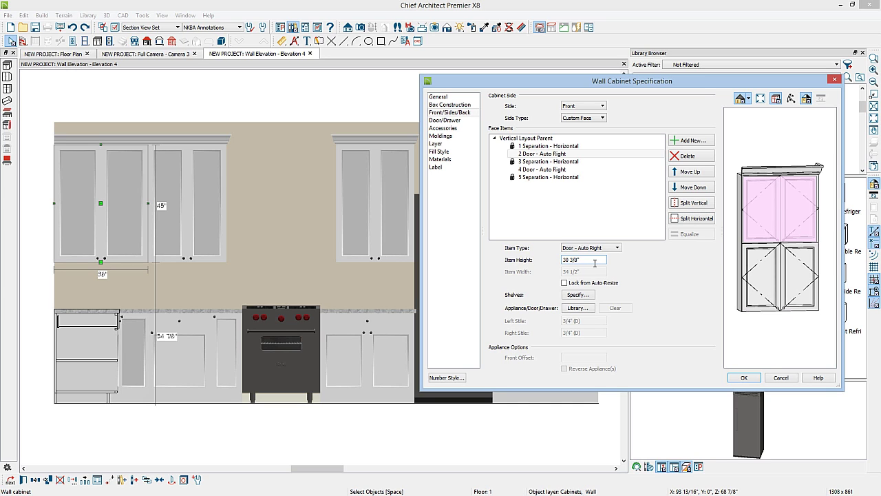
drag(593, 260, 550, 259)
text(43.25)
key(Tab)
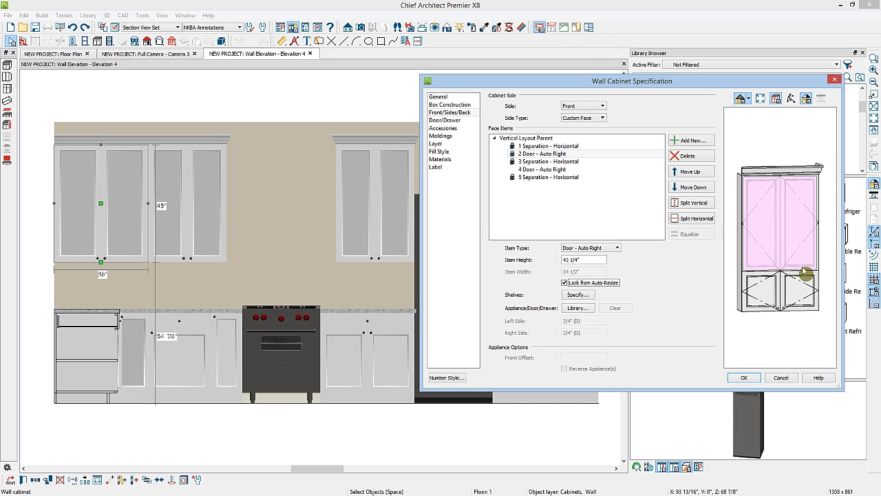
Change the lower door face item to the Door - Panel type
click(798, 296)
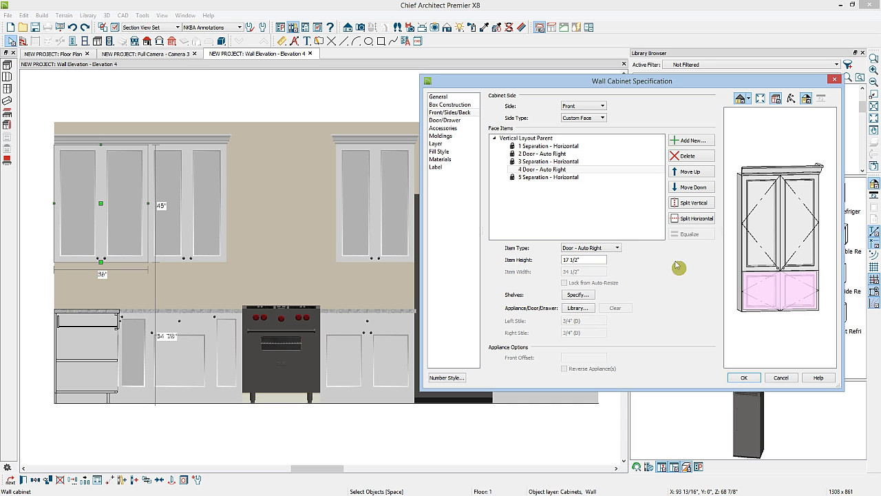
click(601, 250)
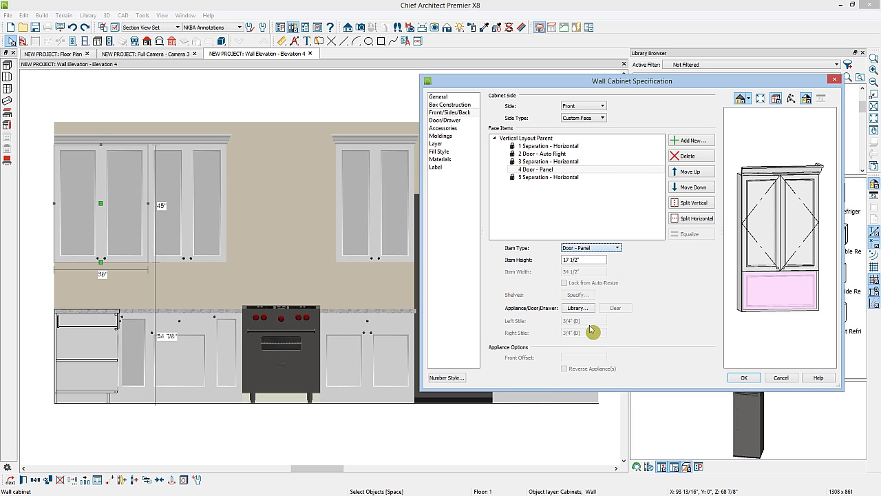
click(591, 326)
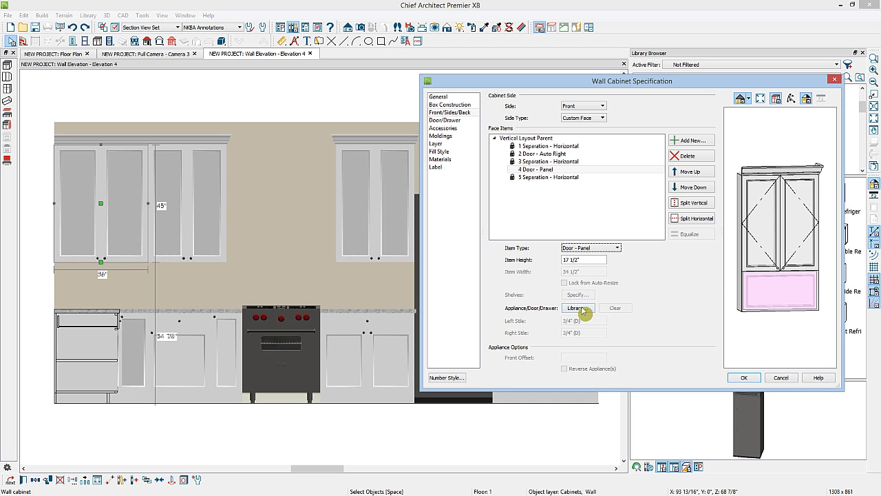
Assign the Appliance Garage style from the Specialty Storage core catalog to the lower panel and apply the cabinet specification
click(577, 309)
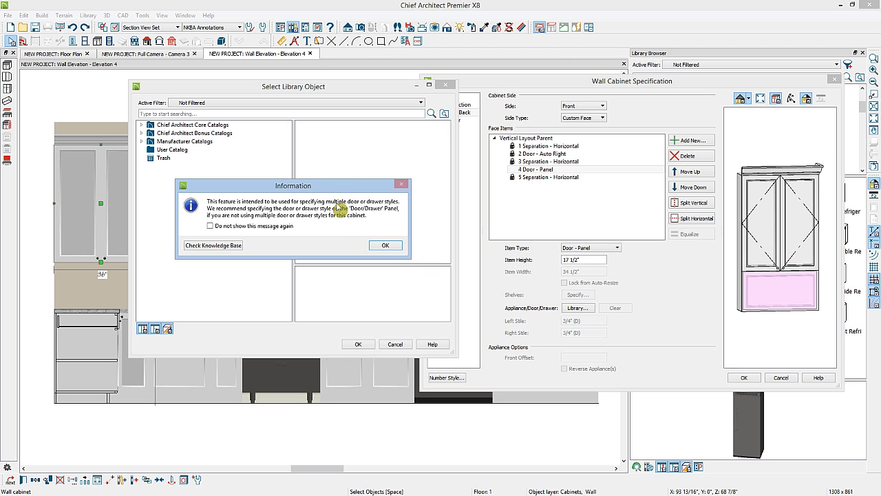
click(386, 246)
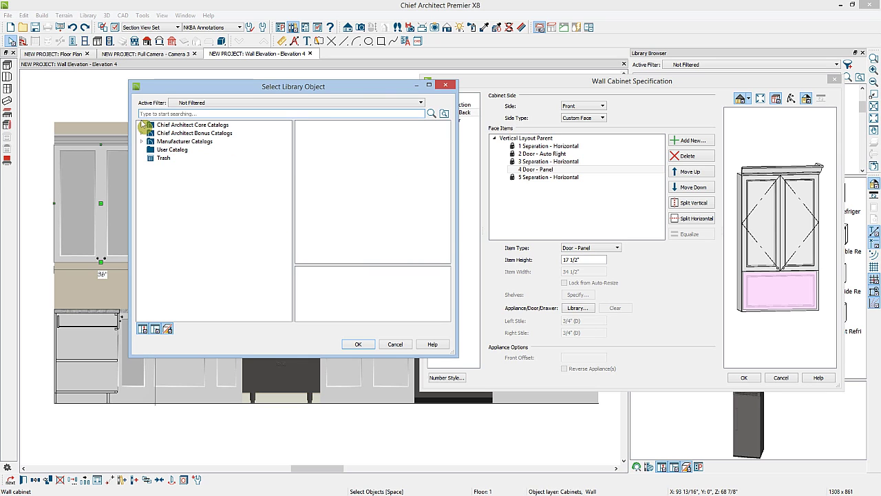
click(142, 125)
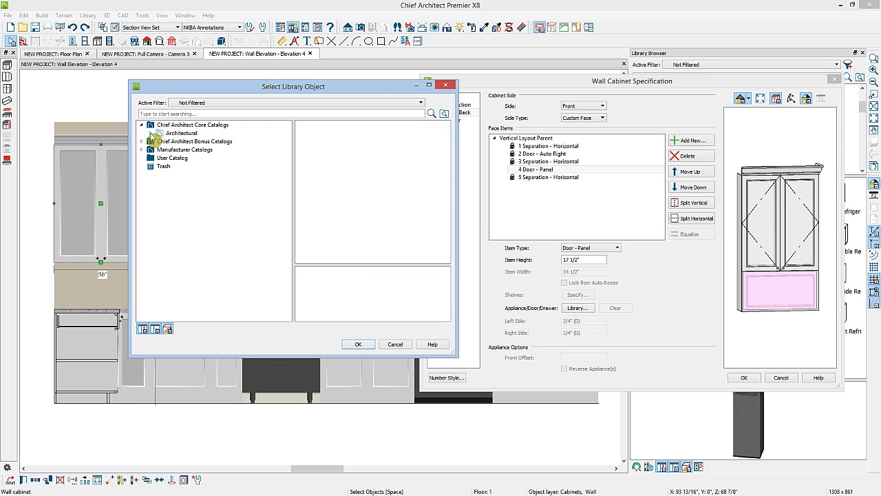
click(151, 134)
click(160, 142)
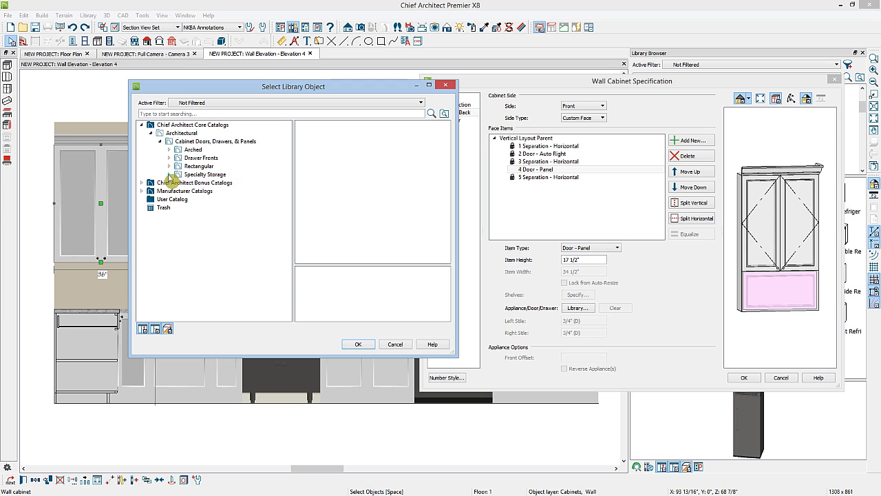
click(169, 175)
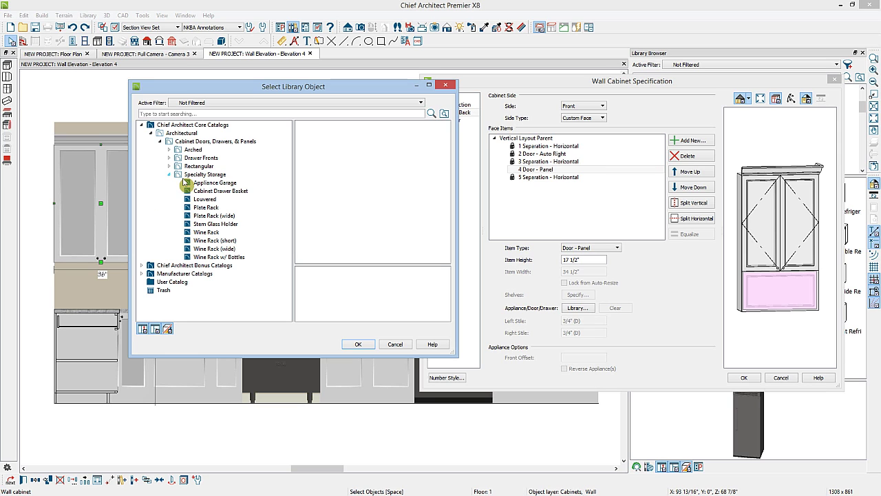
click(205, 184)
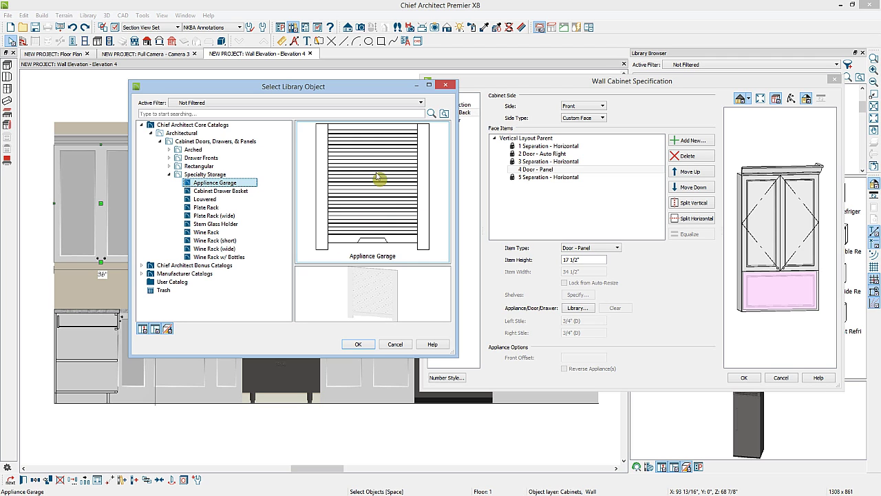
click(360, 344)
click(742, 377)
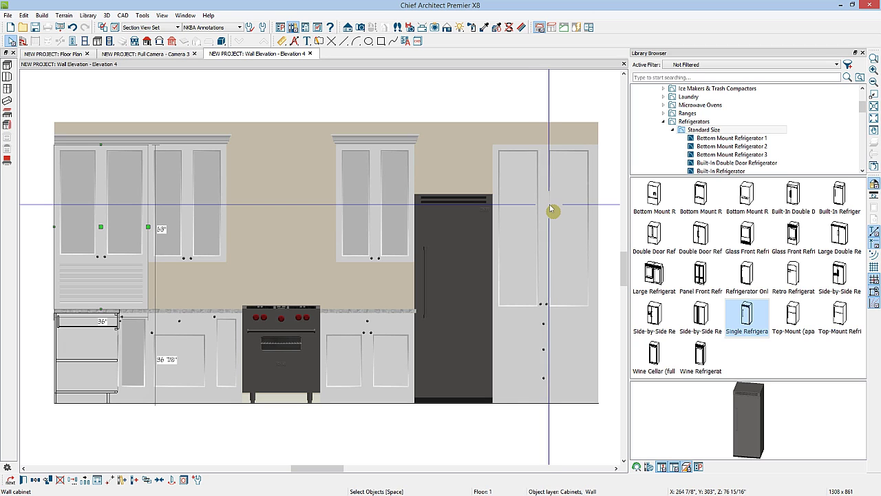
Pick up the Snow White colour from the tall cabinet with the Material Eyedropper and set the Material Painter to Plan mode
click(485, 28)
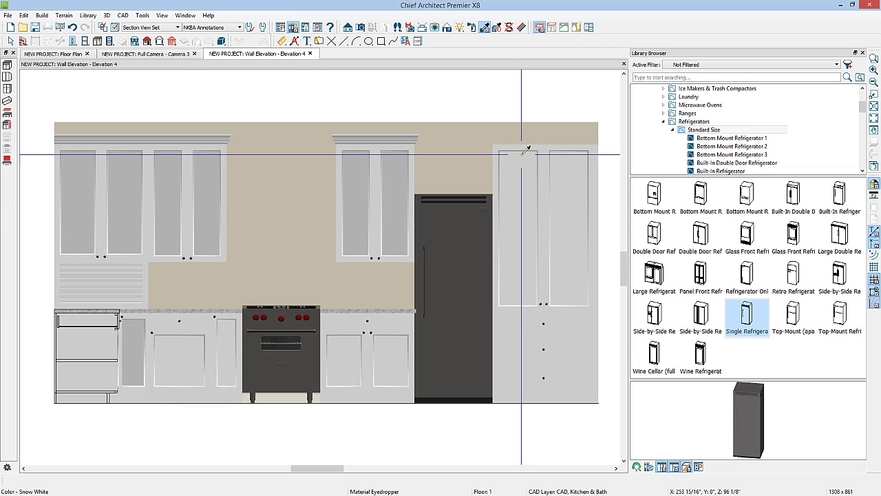
click(523, 185)
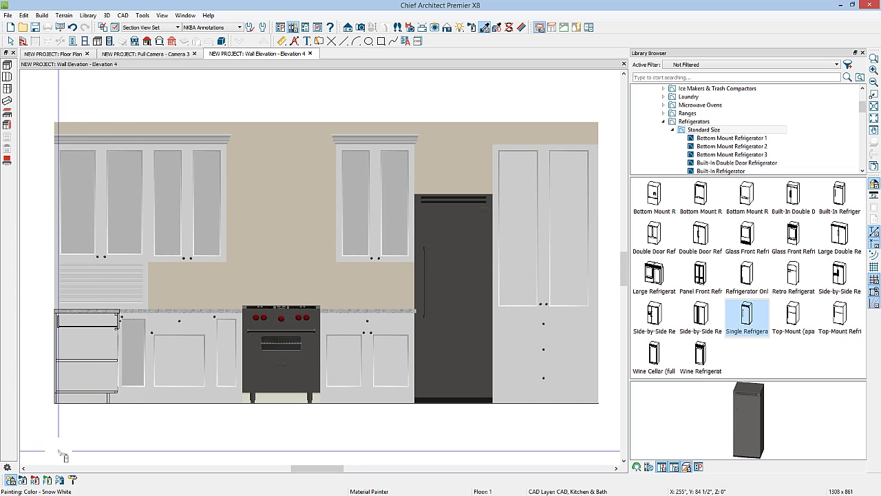
click(11, 481)
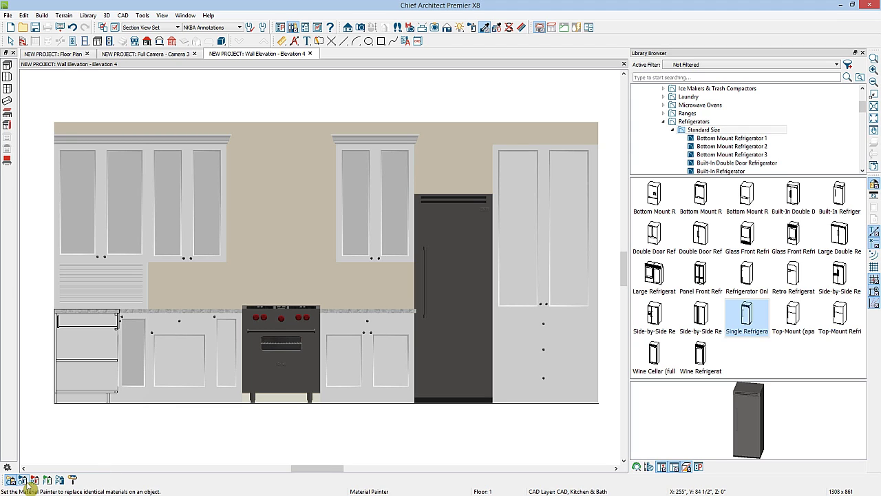
click(23, 480)
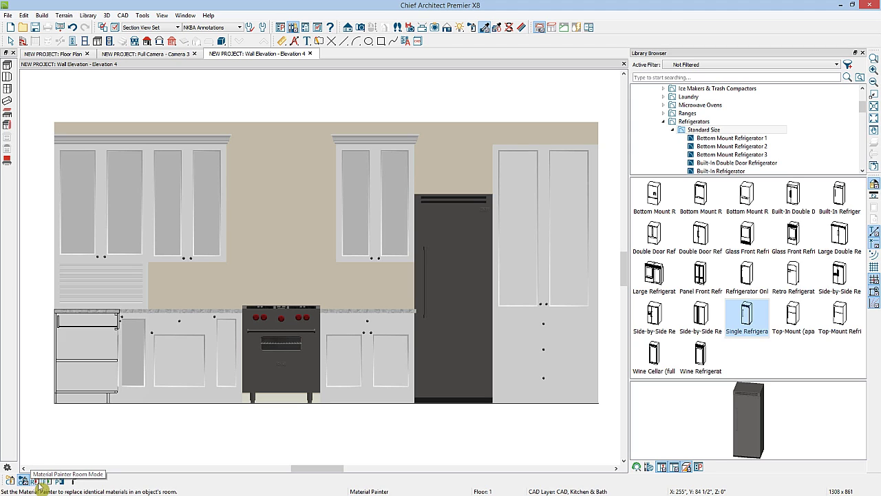
click(39, 481)
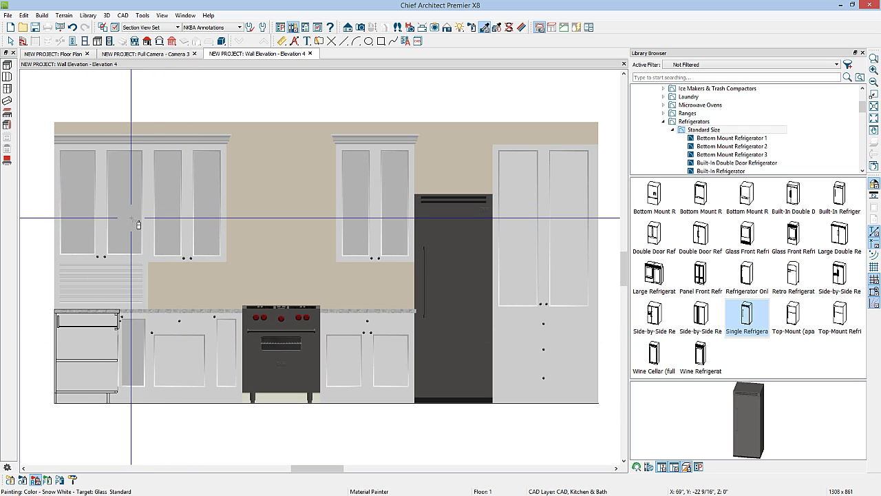
click(47, 481)
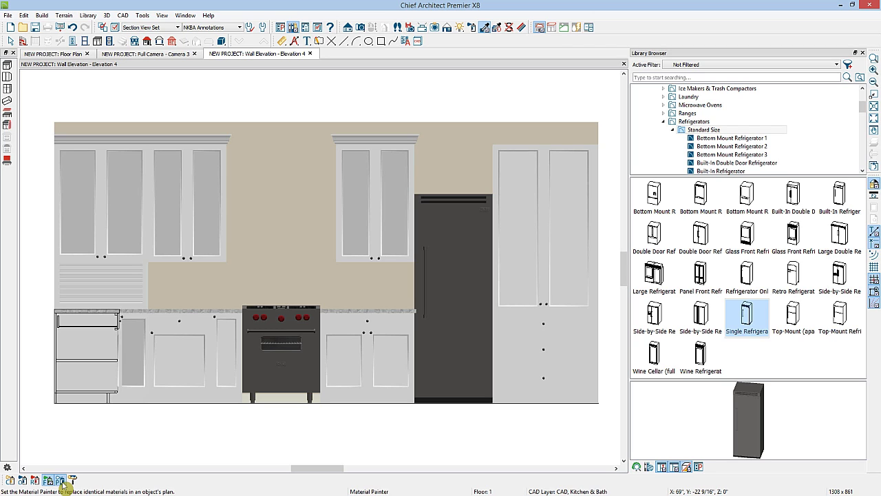
click(60, 480)
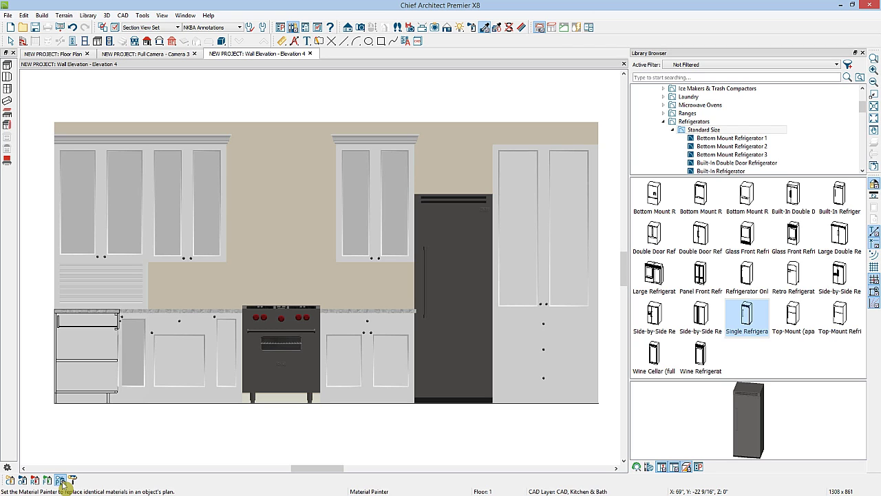
Paint the door panels of the wall cabinet above the appliance garage Snow White using Component mode, and leave the Material Painter
click(10, 480)
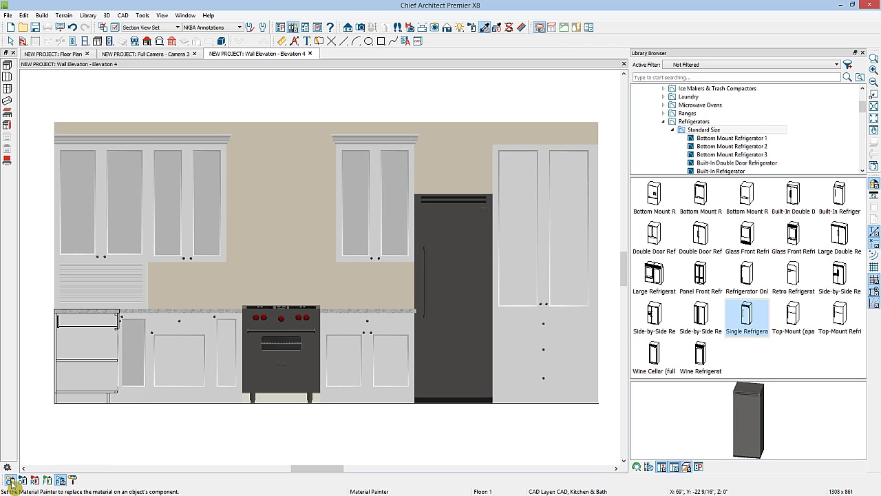
click(74, 481)
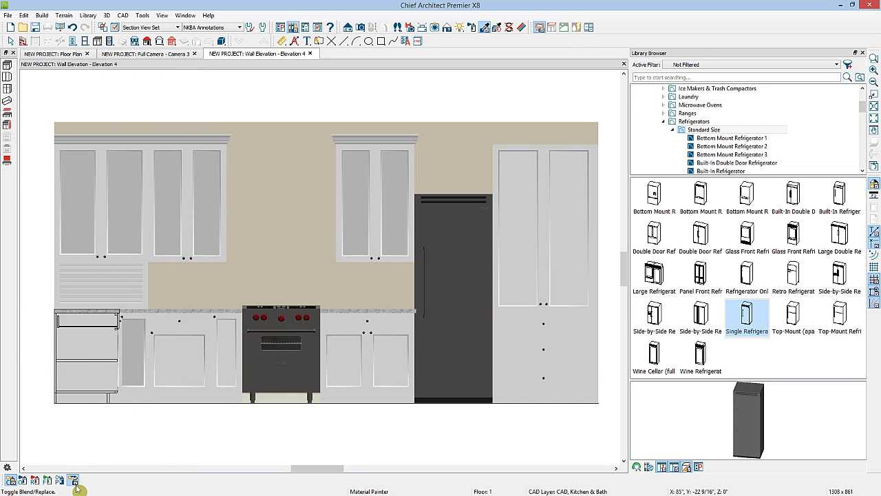
click(135, 201)
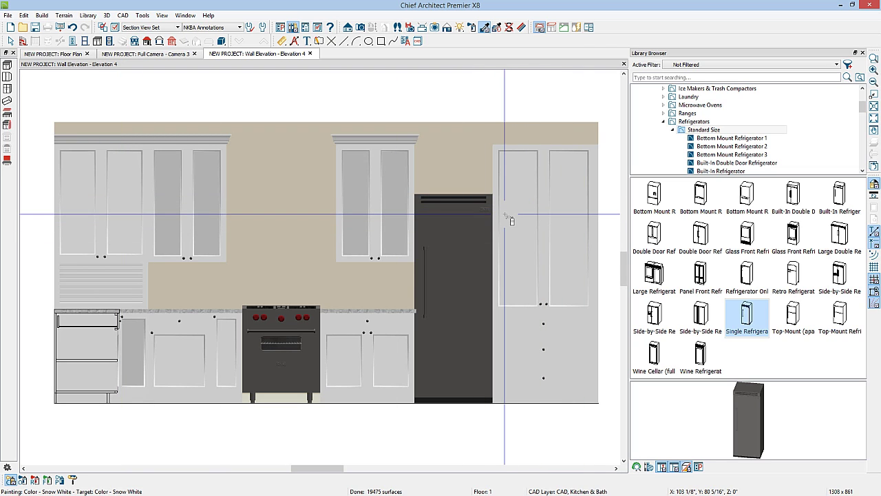
key(space)
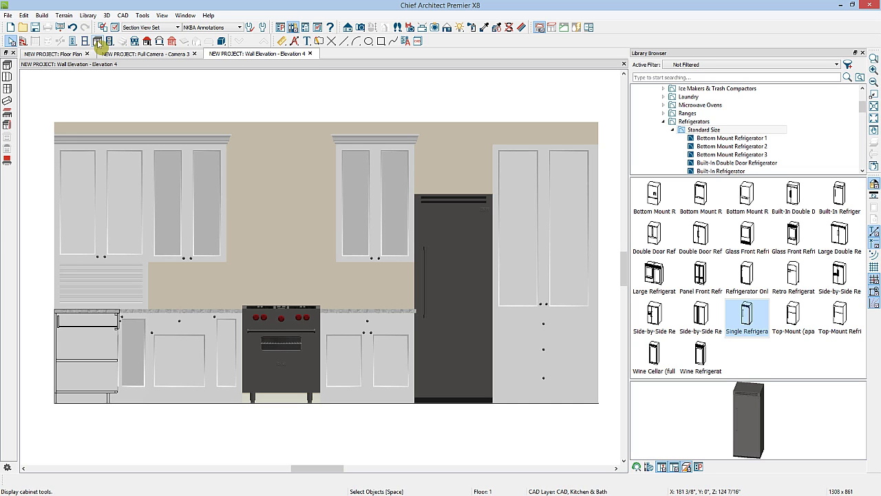
Place a wall cabinet above the refrigerator, accepting the placement conflict, and shorten it from below to about 18" high
click(7, 77)
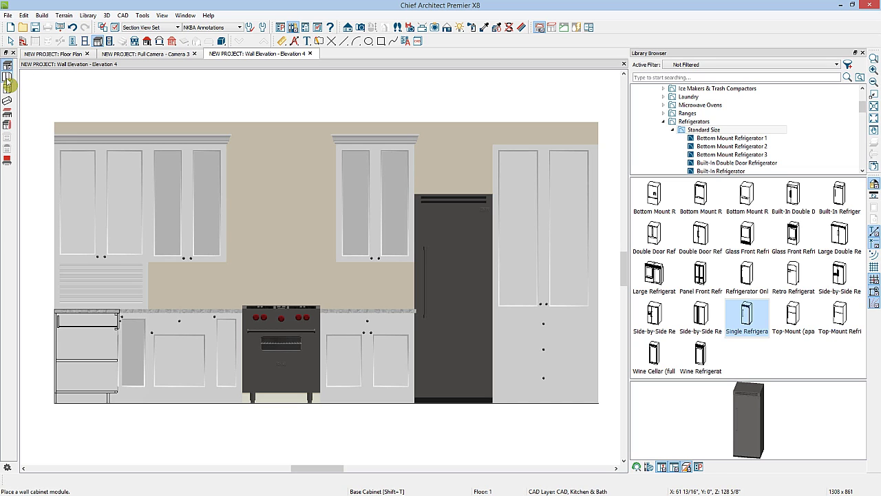
click(454, 175)
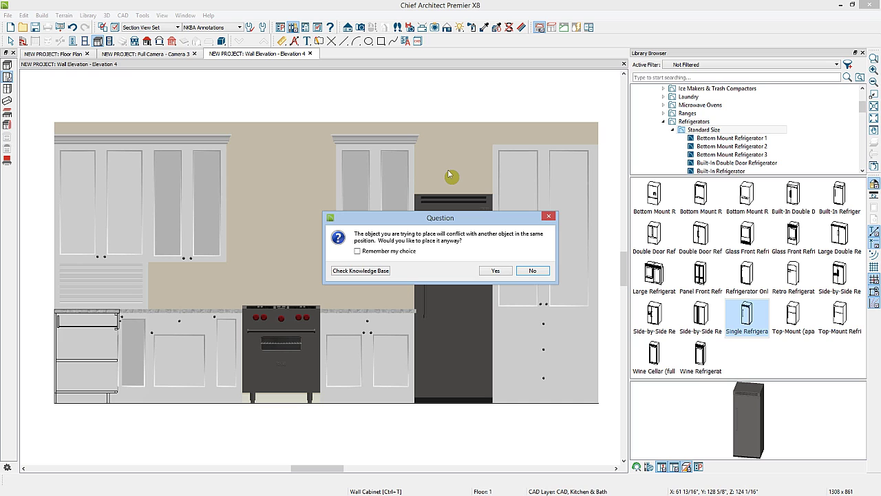
click(495, 271)
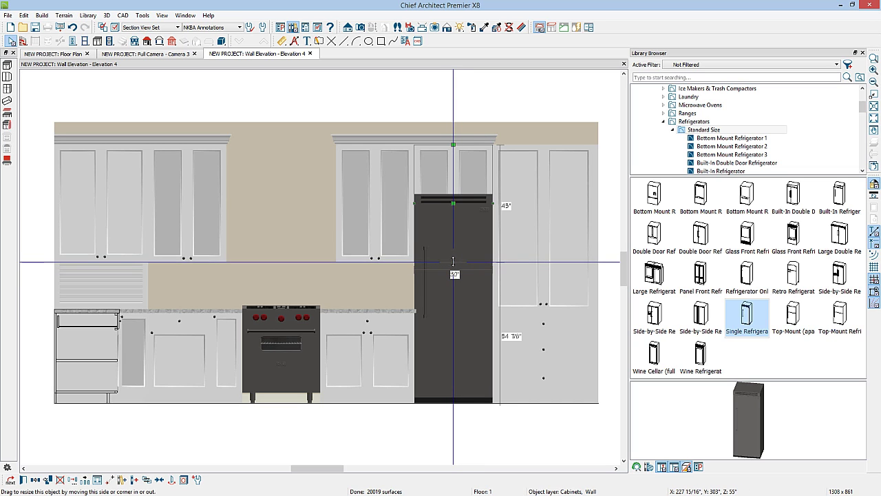
key(Escape)
drag(452, 261, 451, 188)
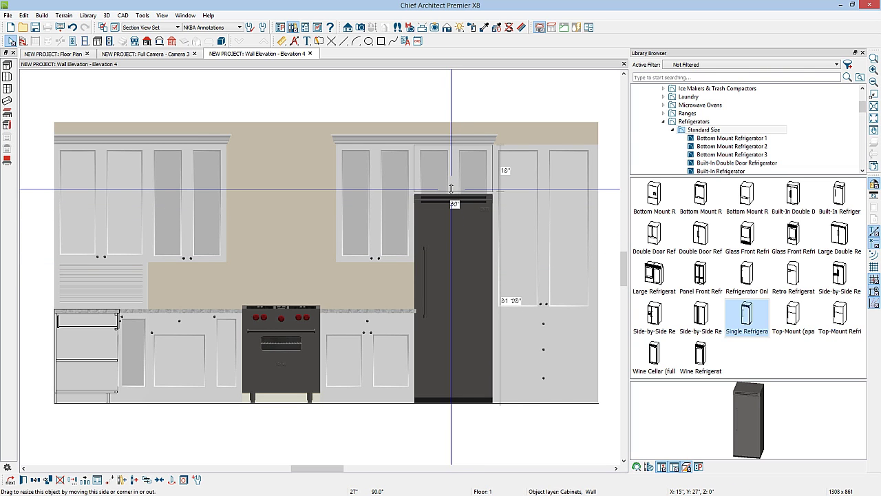
click(451, 186)
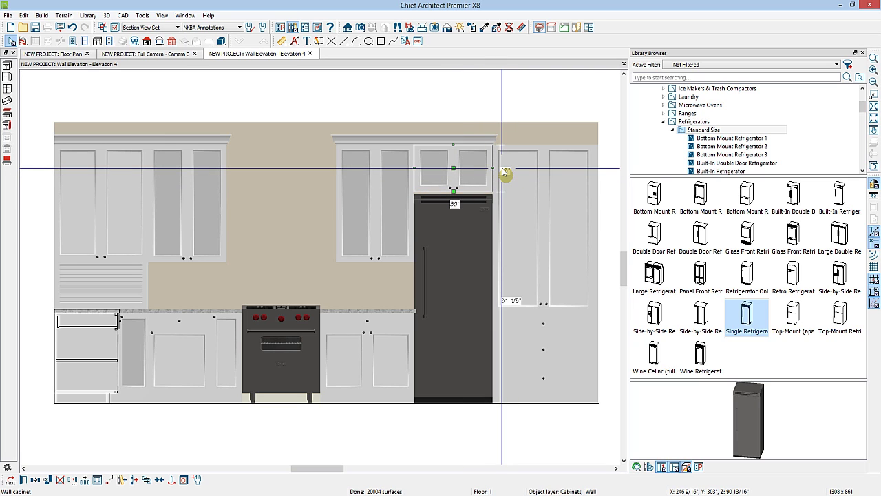
Add the CA-20 crown molding from the core catalog's architectural moldings to the full height cabinet beside the refrigerator
click(548, 196)
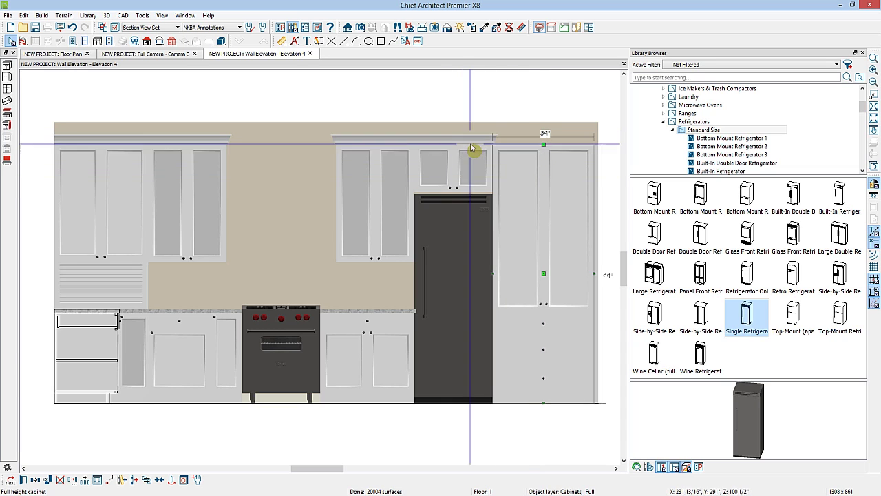
double_click(547, 185)
click(252, 138)
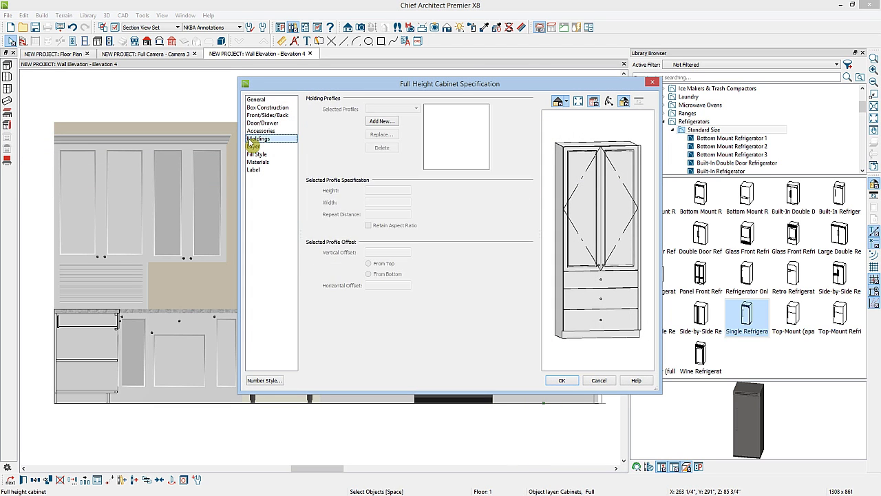
click(377, 123)
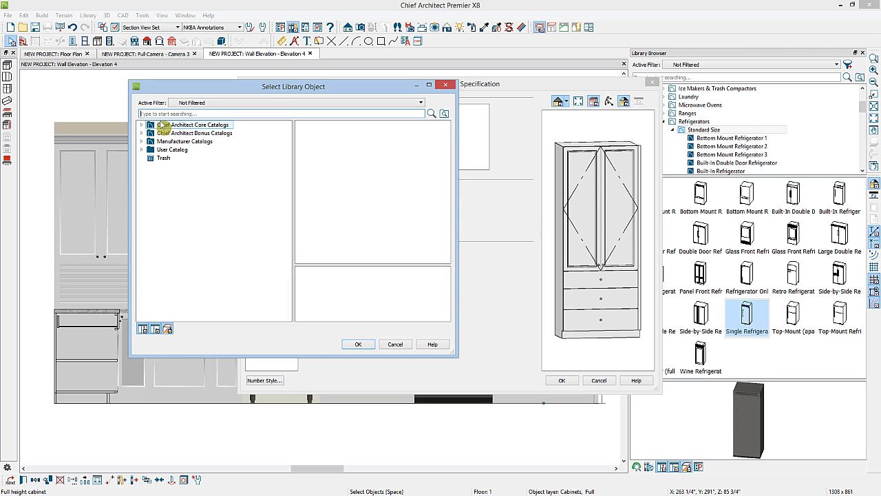
click(141, 125)
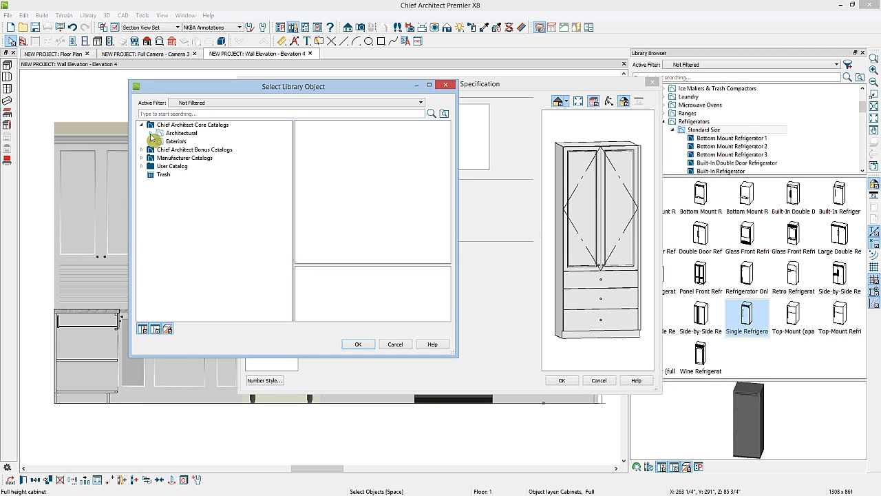
click(150, 132)
click(161, 142)
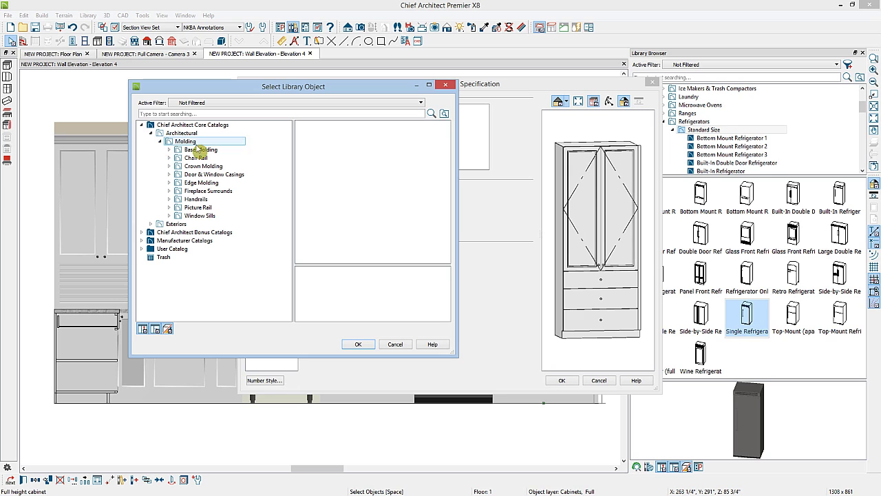
click(170, 167)
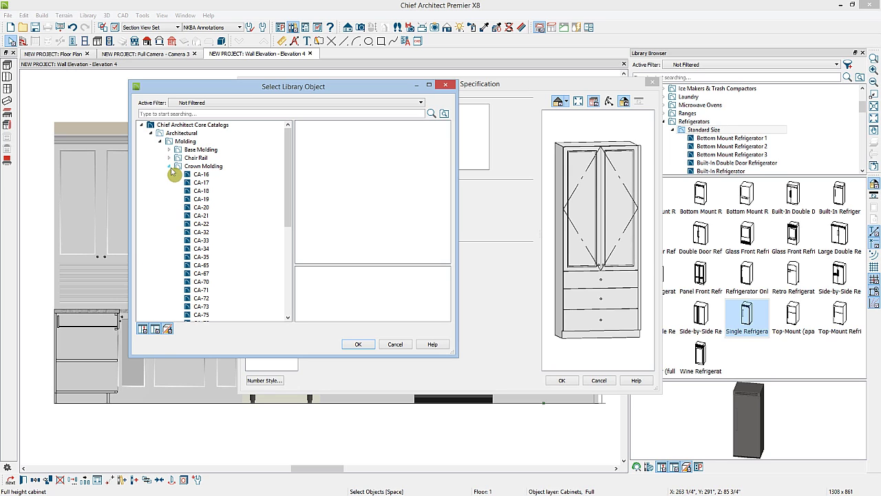
click(210, 208)
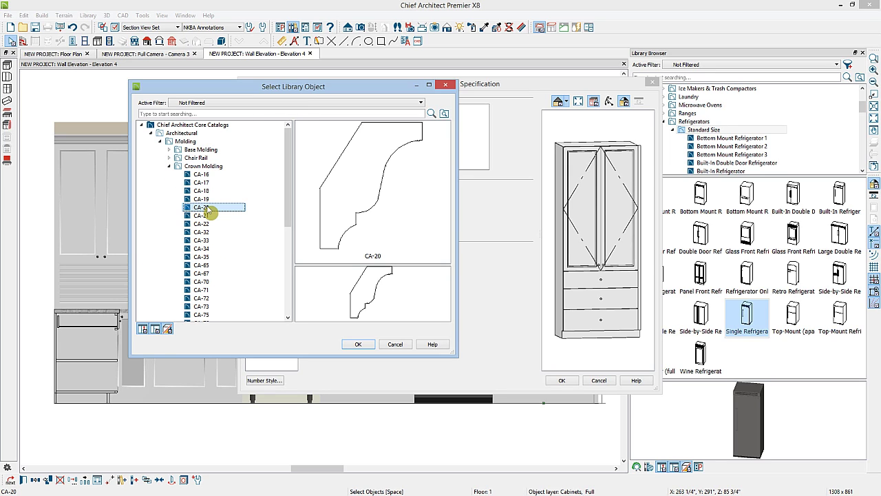
click(366, 347)
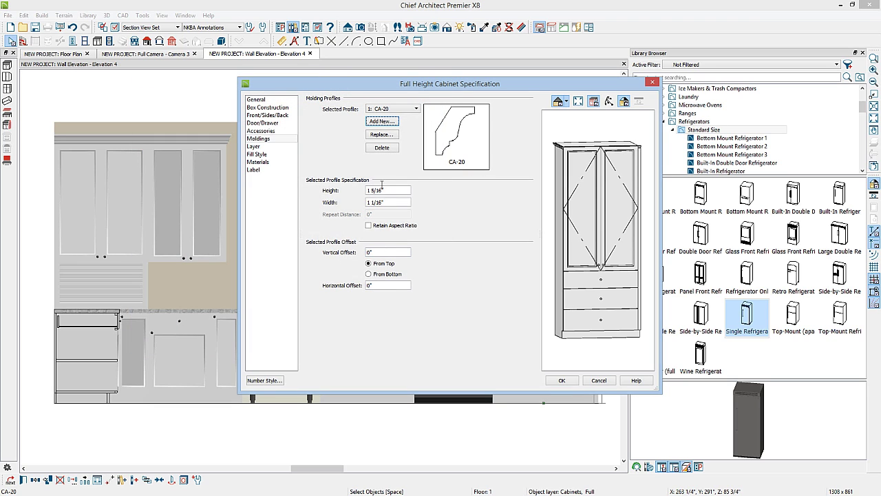
Set the CA-20 molding to 4" high and 2" wide with a vertical offset of -4" from the top, and apply the specification
drag(391, 191, 353, 189)
text(4)
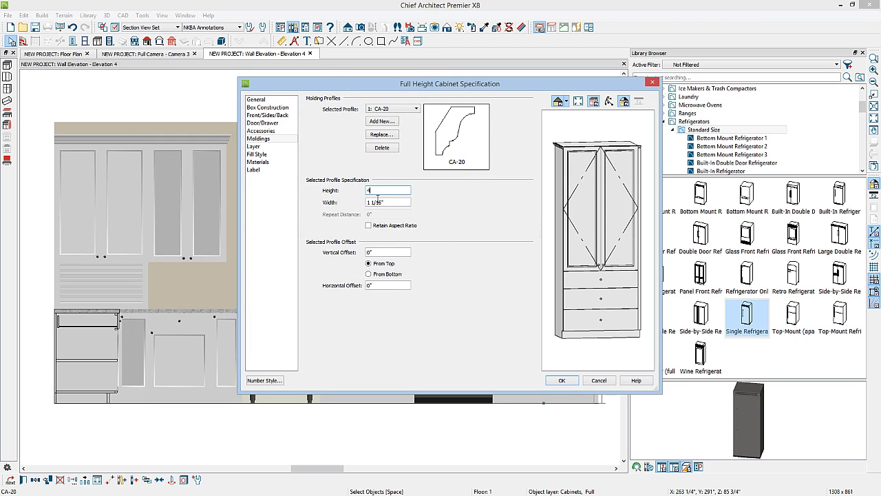
key(Tab)
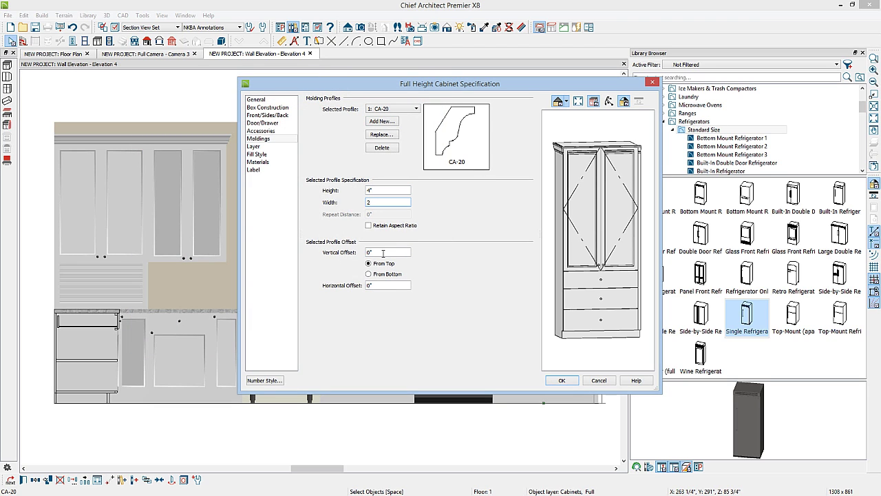
click(387, 252)
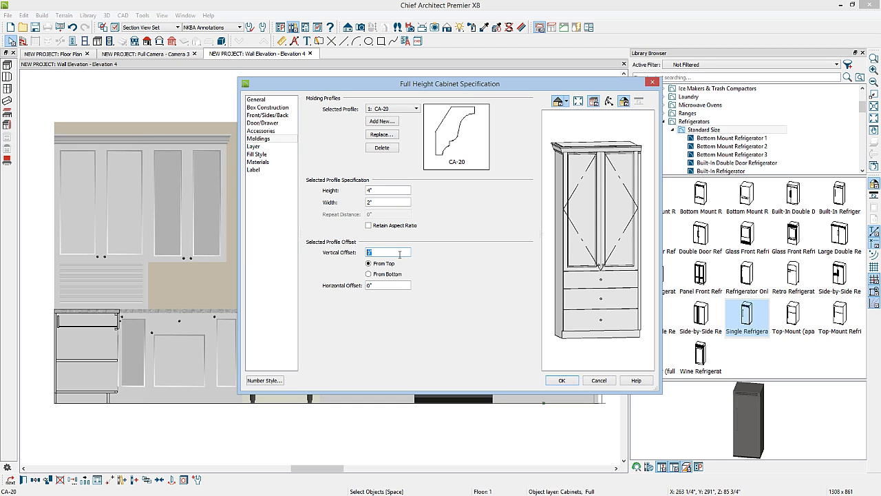
text(-4)
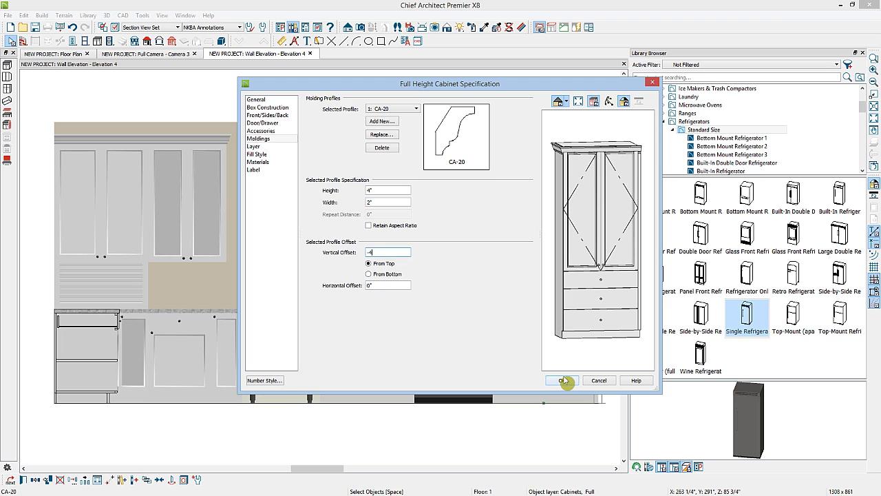
click(562, 380)
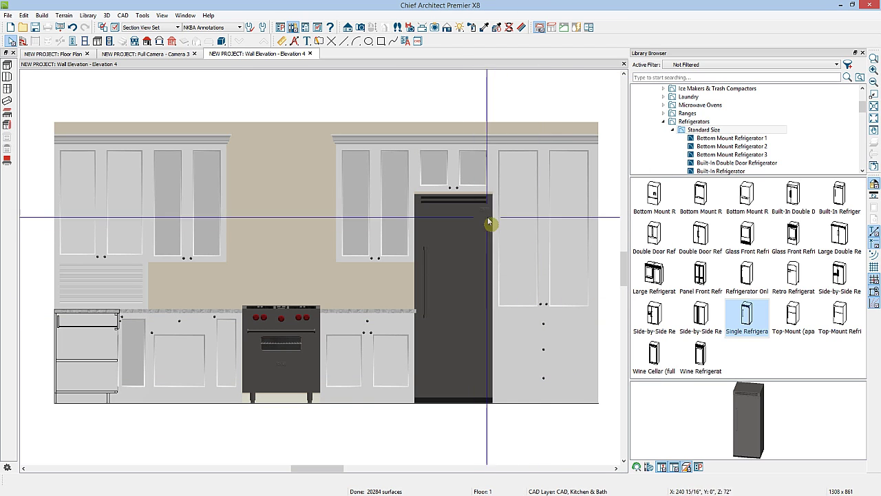
Switch to the kitchen floor plan and search the library for "hood"
click(69, 55)
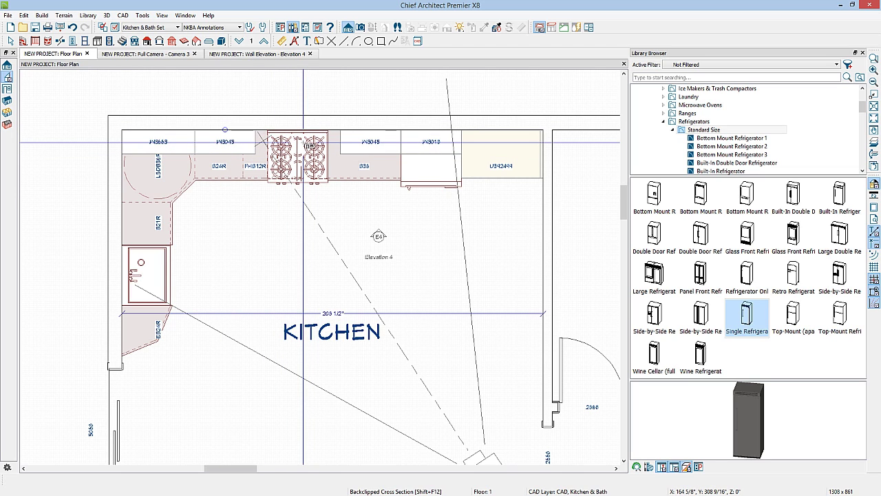
key(space)
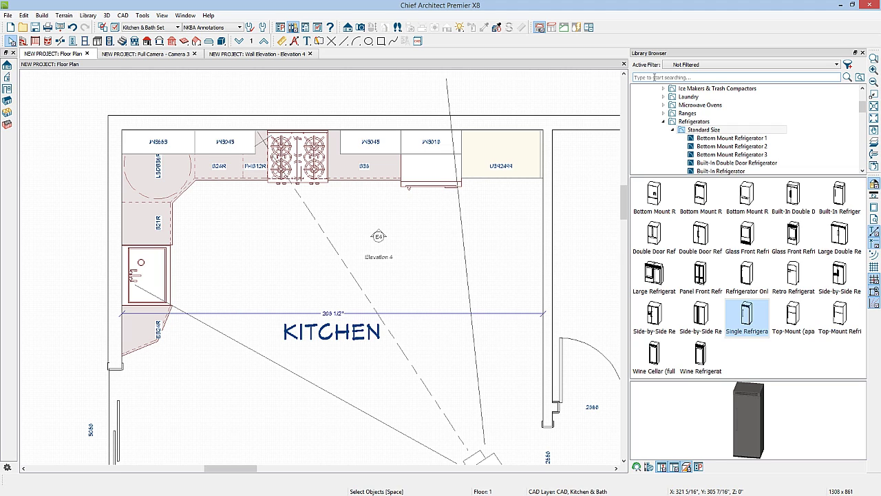
click(654, 77)
text(hood)
key(Return)
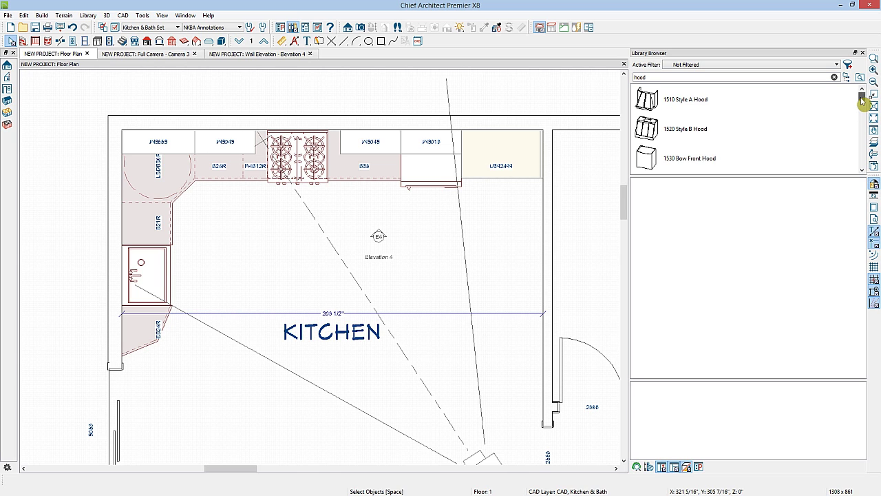
Locate the Hood w/ Rail search result in the library tree and display the whole Large hoods category
drag(862, 96, 863, 114)
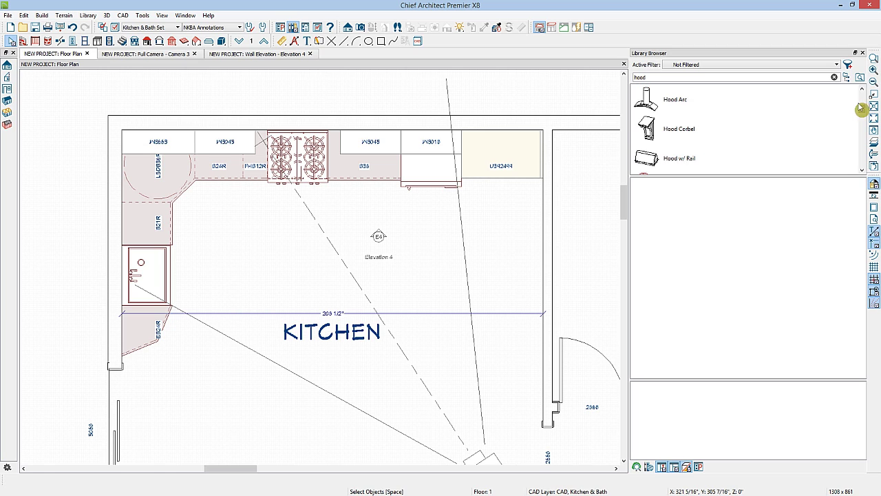
click(674, 160)
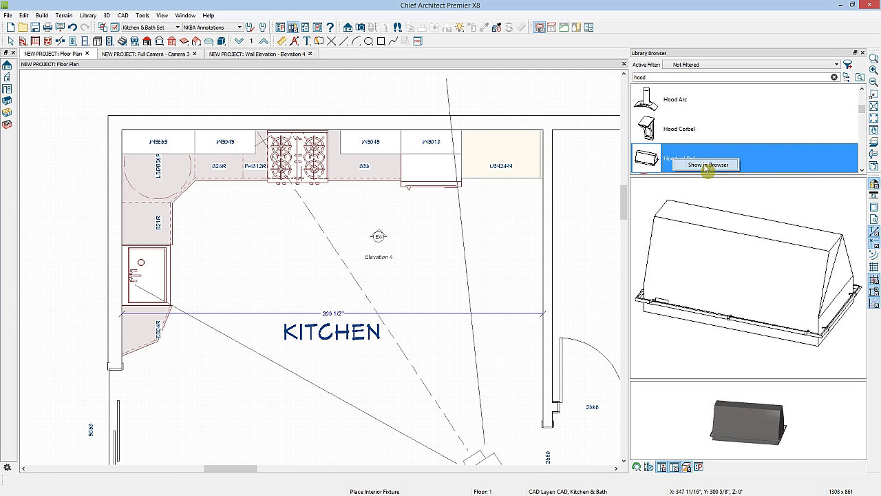
click(707, 166)
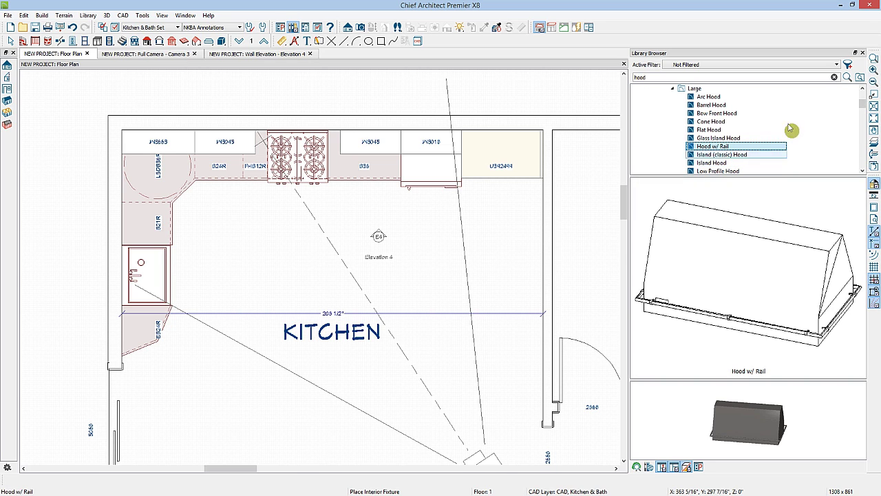
scroll(864, 105, up, 1)
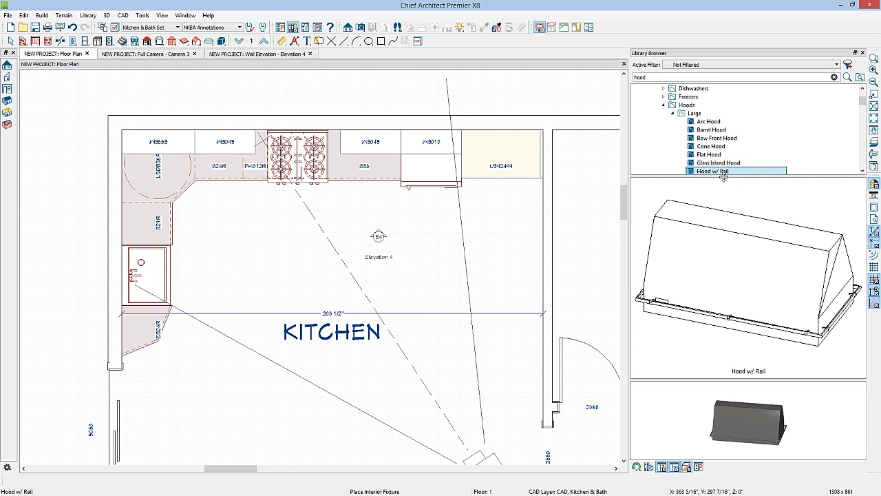
drag(726, 180, 726, 219)
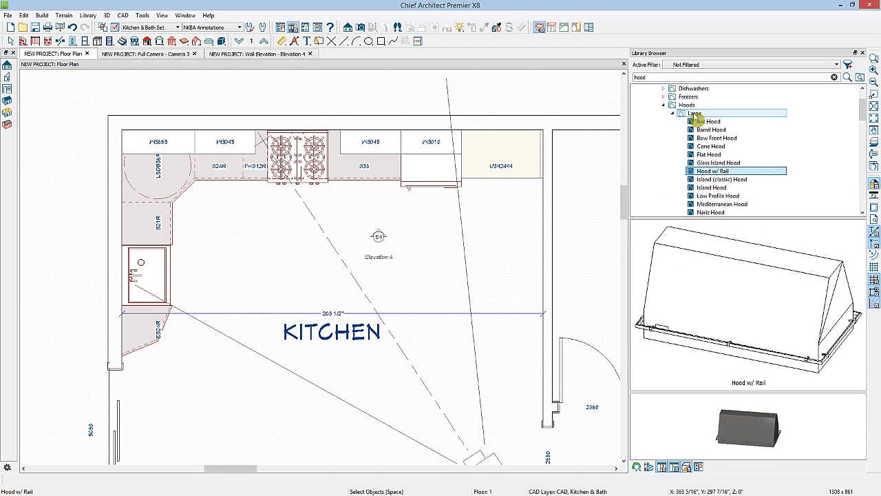
click(694, 113)
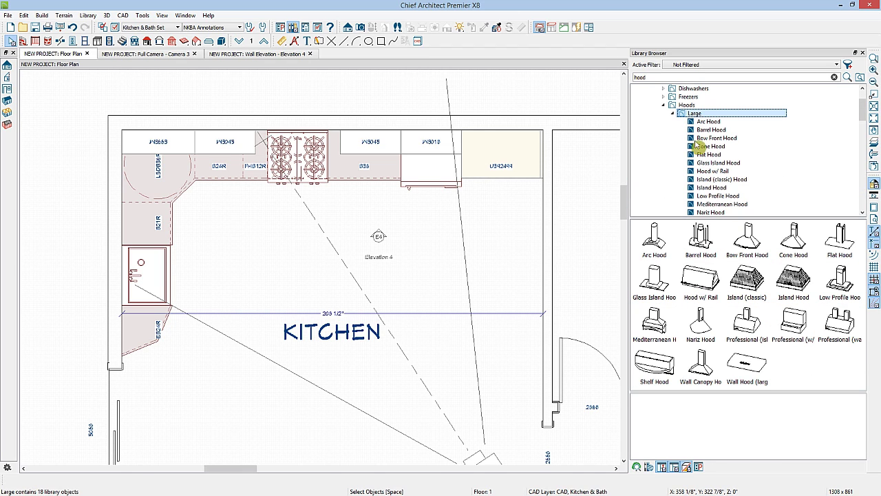
Place a Wall Canopy Hood in the floor plan directly in front of the range, leave placement mode and keep the hood selected
click(703, 370)
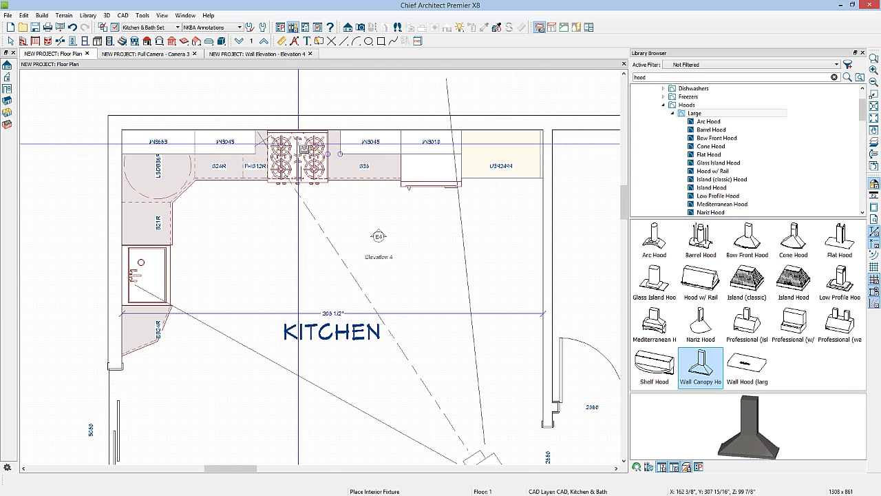
drag(300, 146, 301, 205)
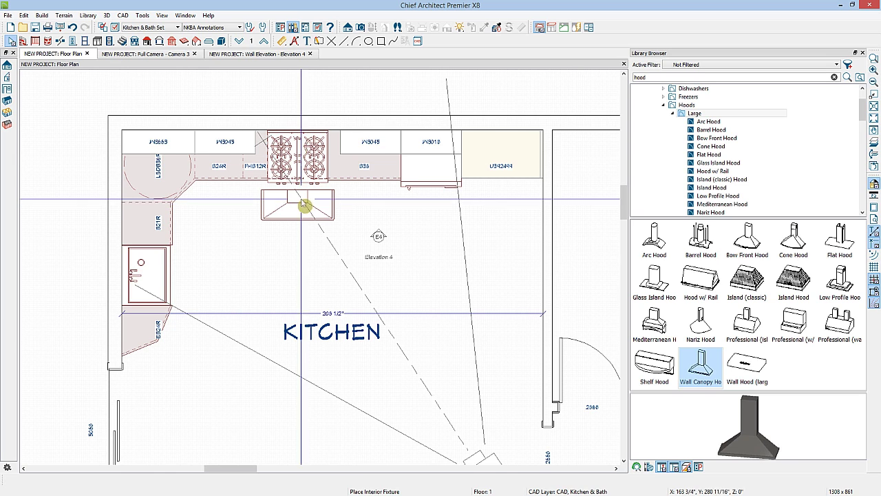
click(297, 216)
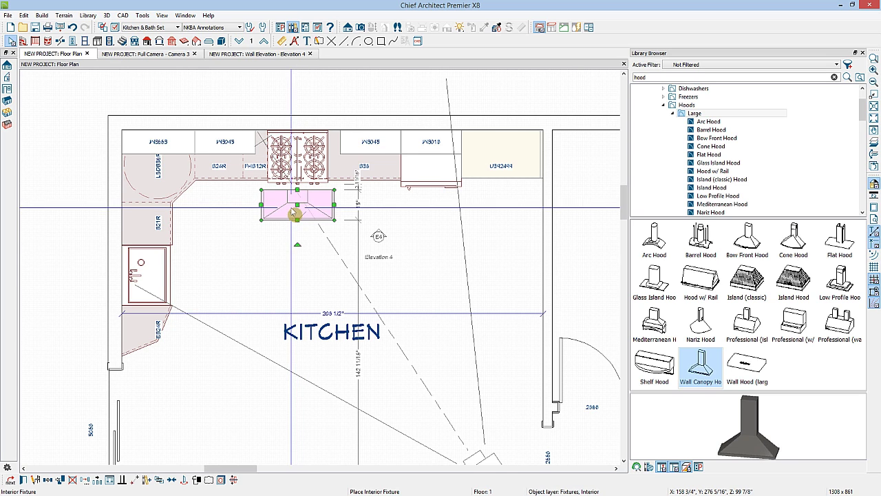
key(space)
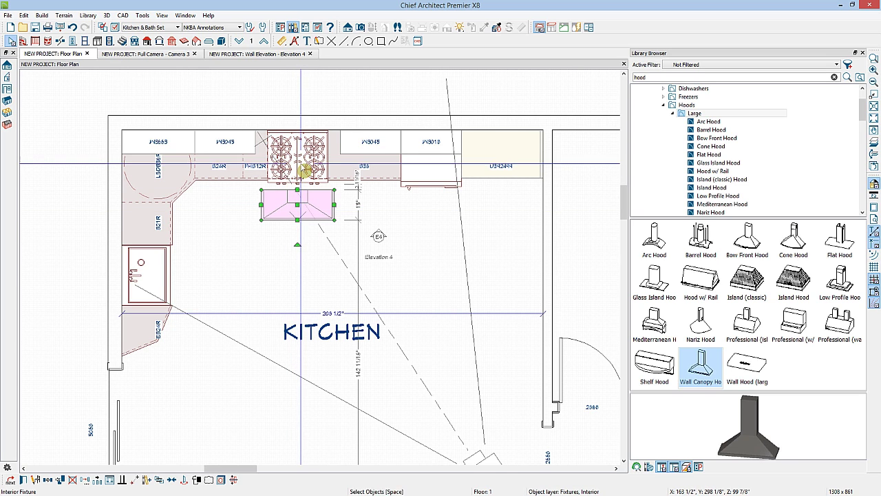
Center the hood on the range with its back against the wall, and bring up the range wall elevation
click(171, 480)
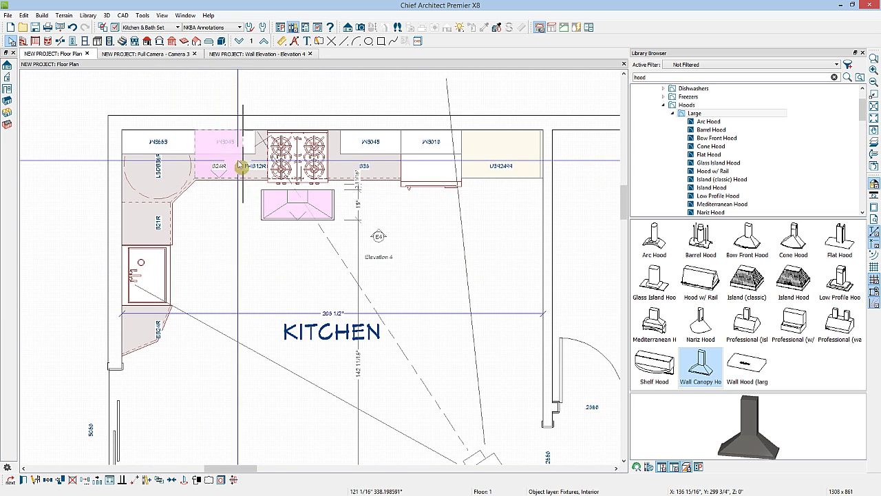
click(301, 148)
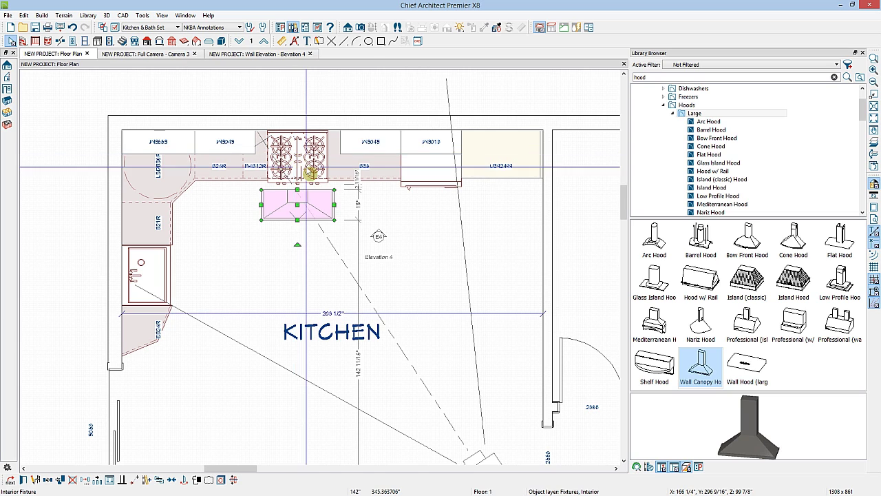
key(space)
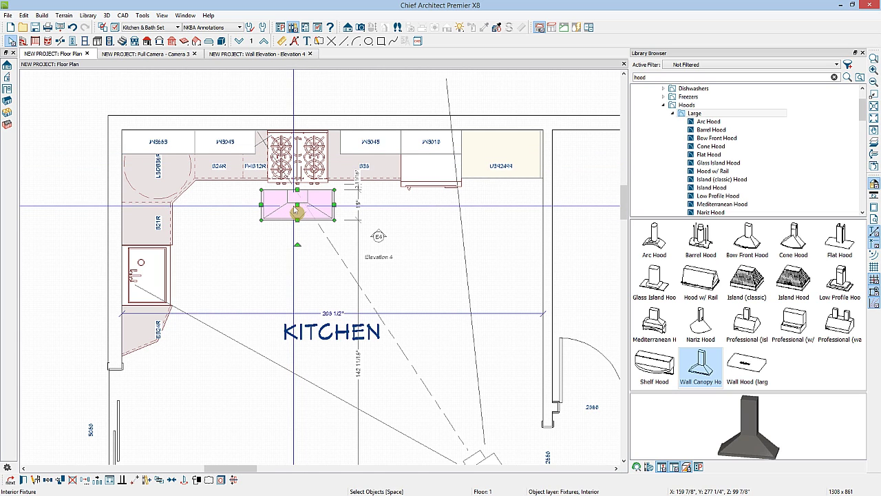
drag(298, 213, 290, 156)
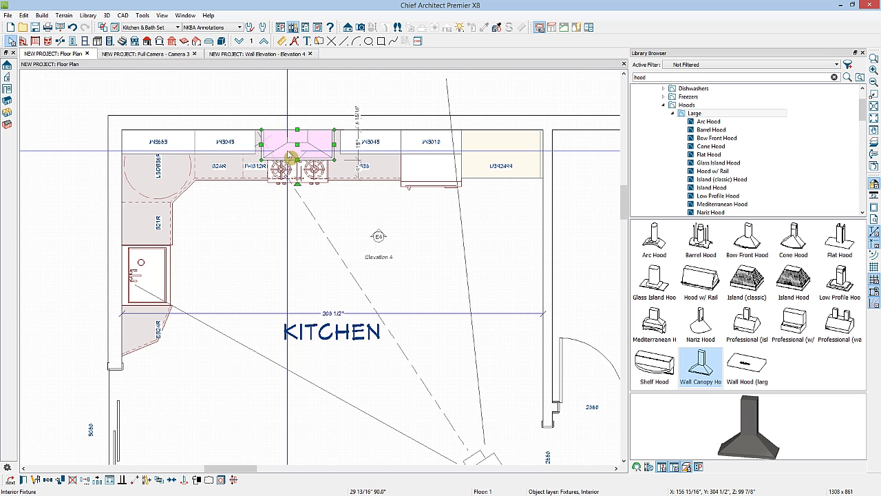
key(Escape)
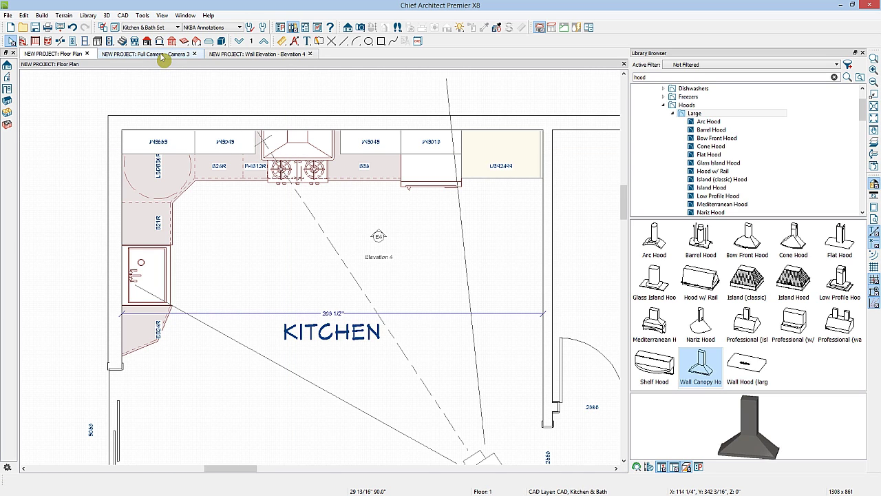
click(162, 55)
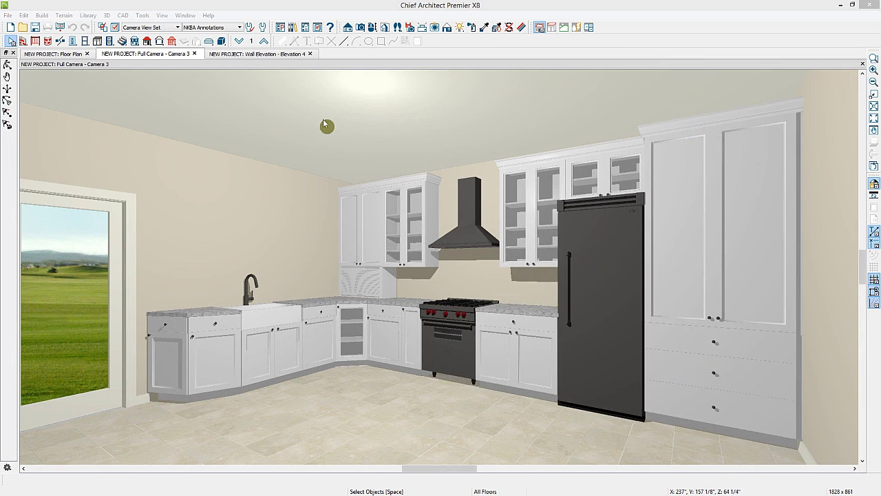
click(268, 55)
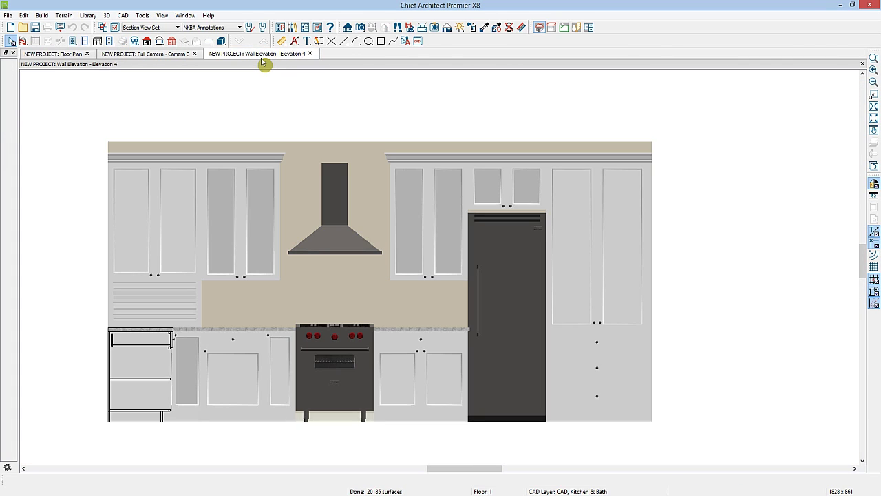
Draw a rectangular custom backsplash about 27" wide on the wall between the hood and the range
click(98, 42)
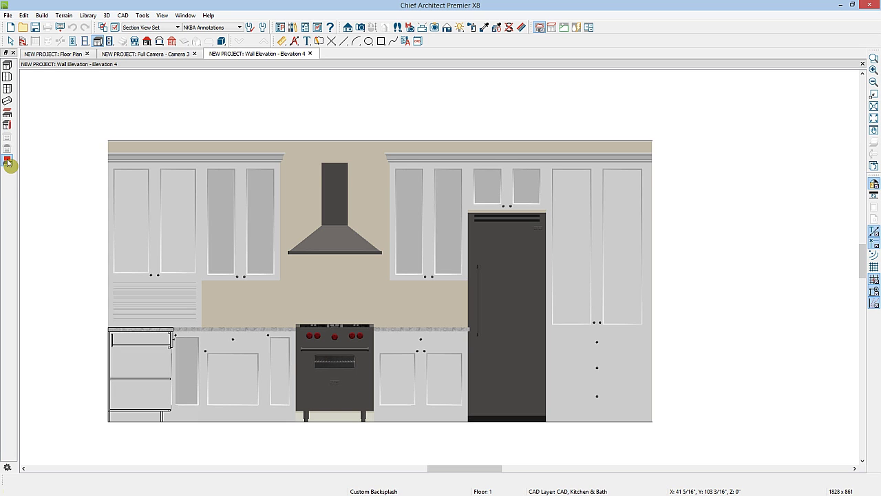
click(7, 161)
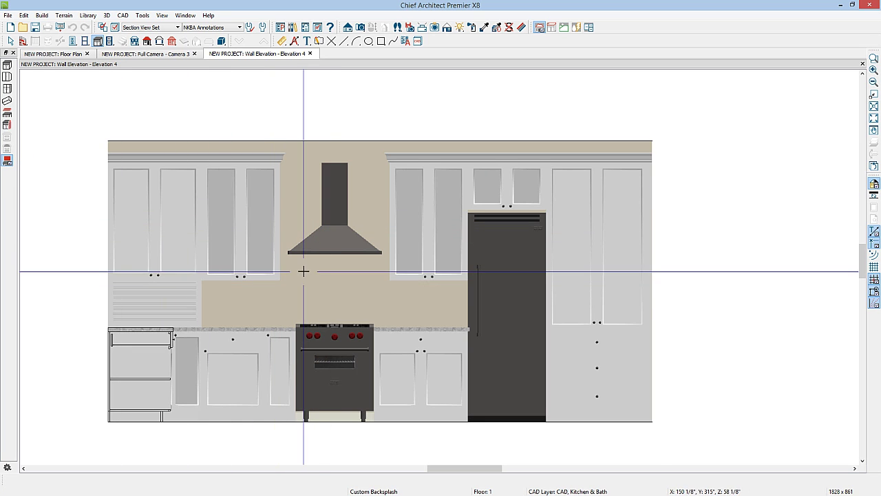
drag(303, 270, 369, 300)
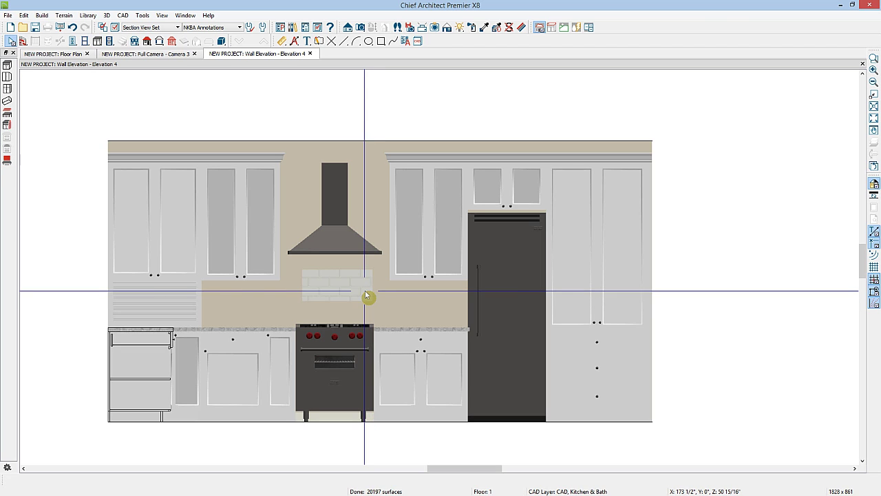
Try reshaping the backsplash to 21" high with an arched top and a 25" extension toward the refrigerator, and delete it
click(367, 296)
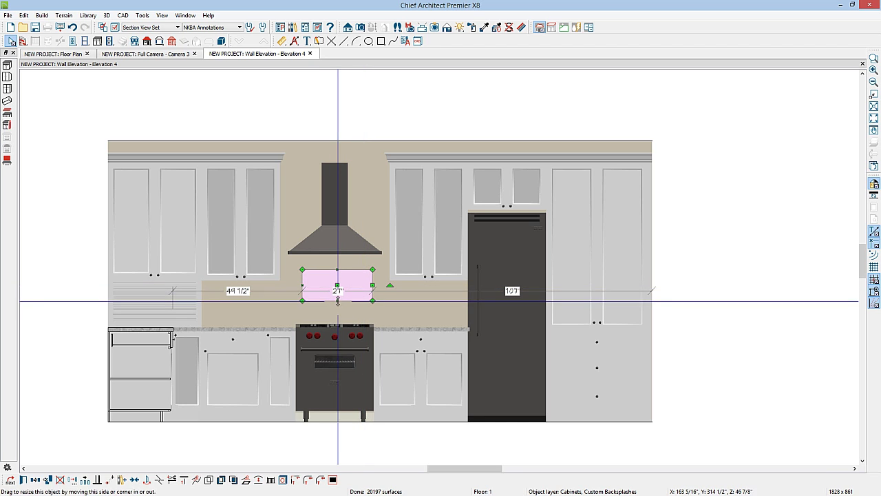
drag(338, 301, 336, 322)
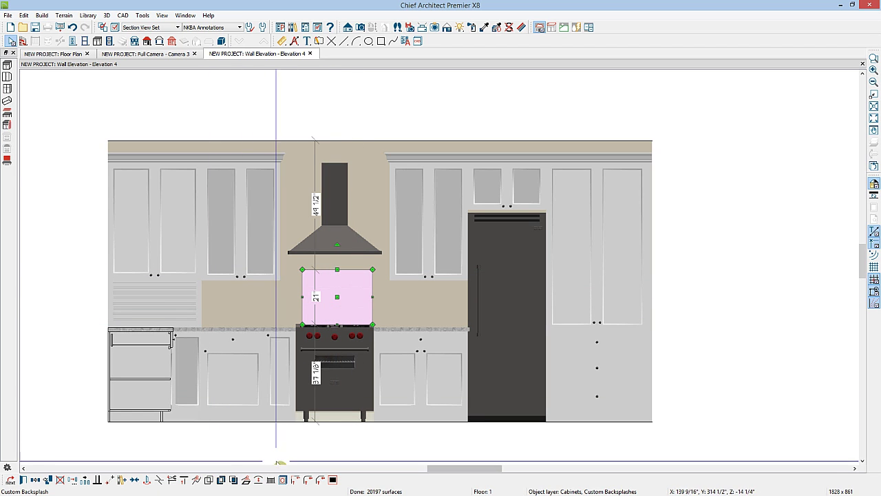
click(372, 309)
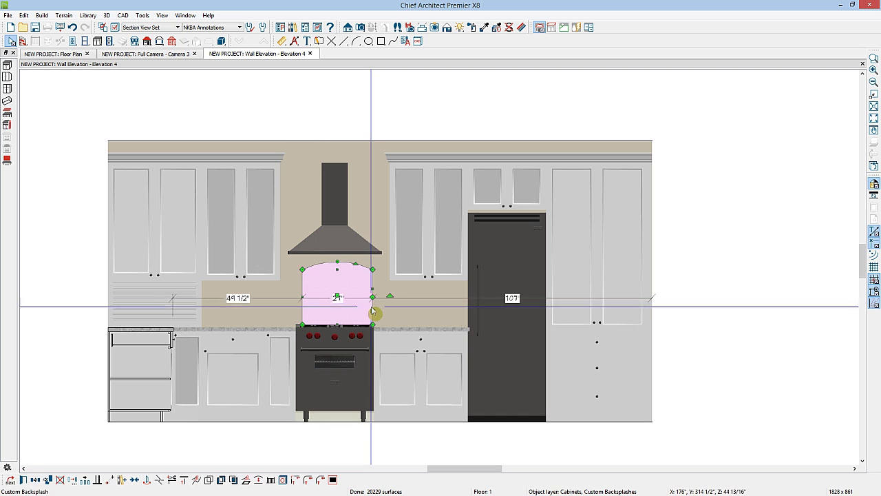
drag(373, 311, 439, 314)
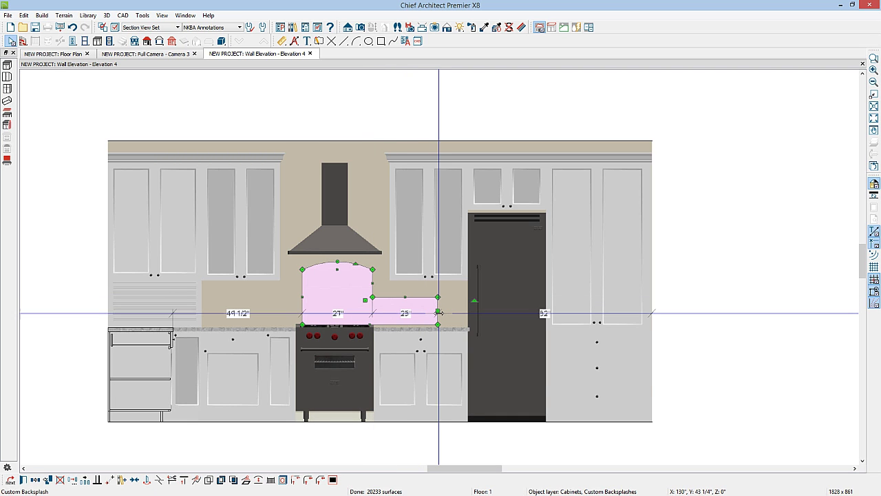
key(Escape)
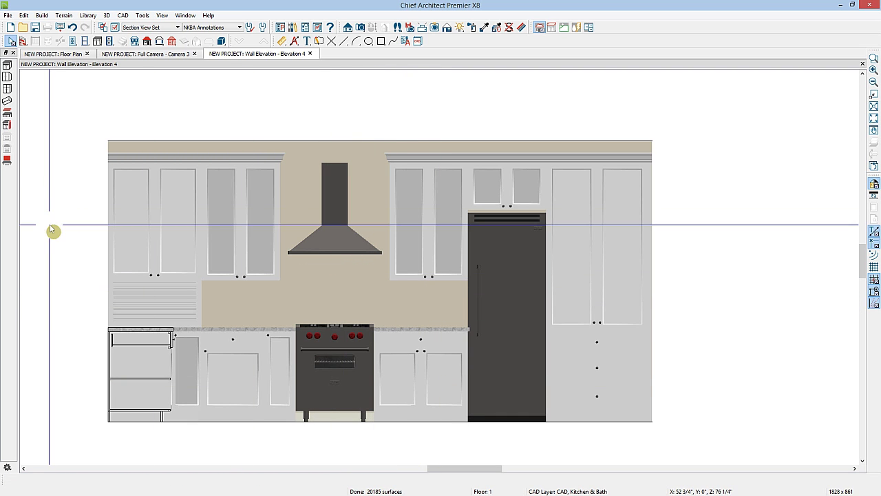
Fill the open wall between countertop and wall cabinets with a custom backsplash, and raise its top edge to the top of the crown molding
click(6, 161)
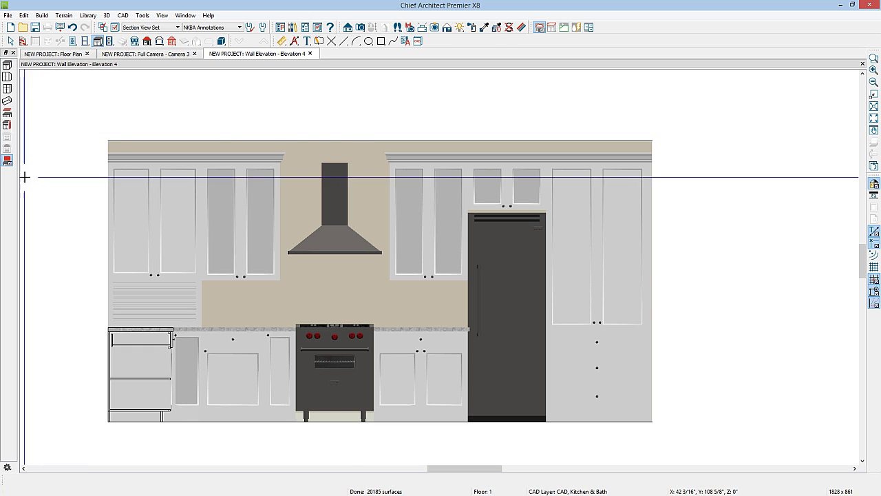
click(420, 301)
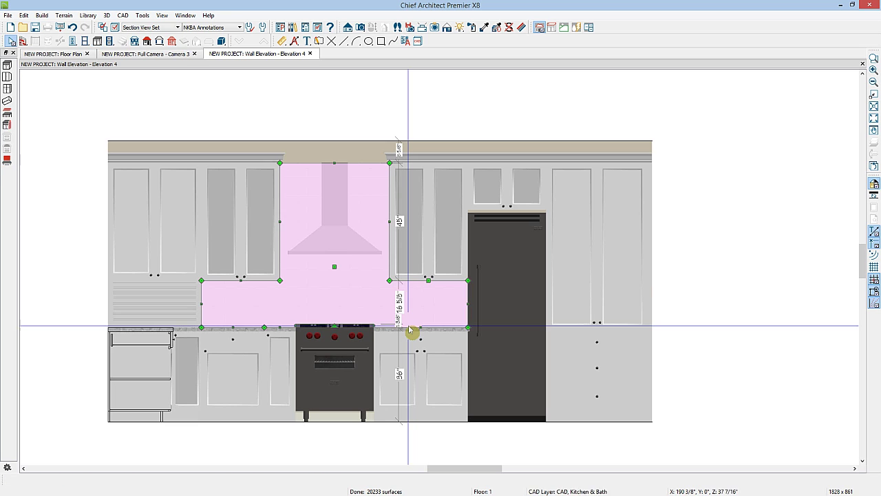
key(space)
mouse_move(336, 162)
mouse_down()
mouse_move(336, 255)
mouse_move(339, 154)
mouse_up()
click(324, 295)
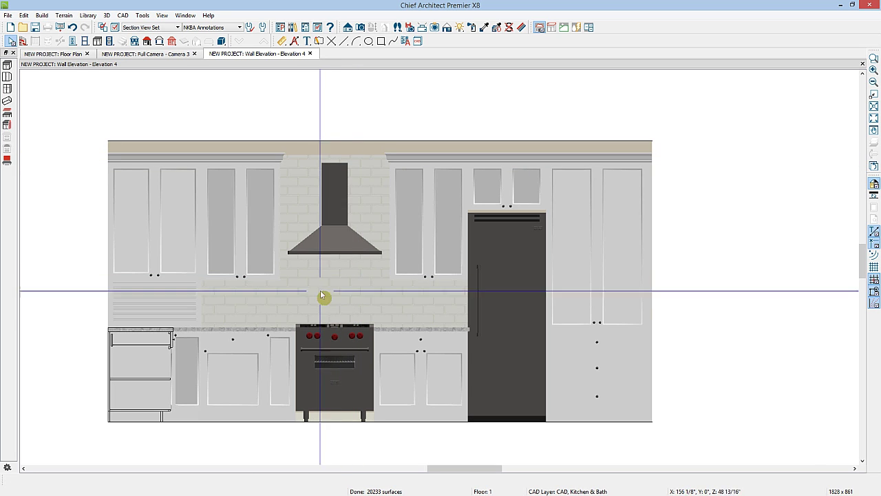
Switch to the camera view and place a window in the sink wall beside the corner wall cabinet
click(153, 55)
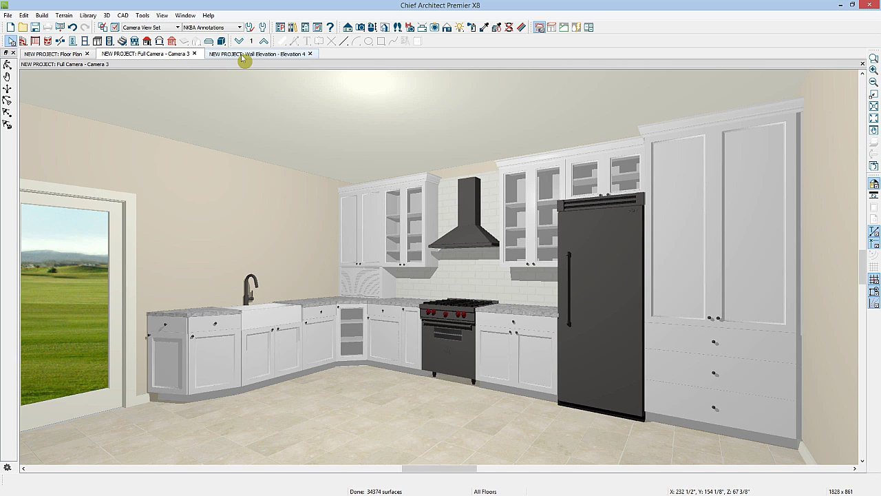
click(85, 41)
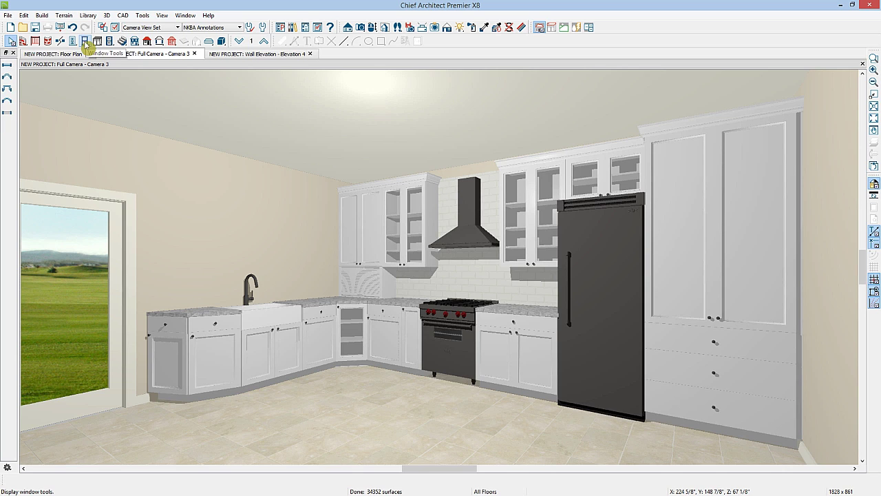
click(84, 41)
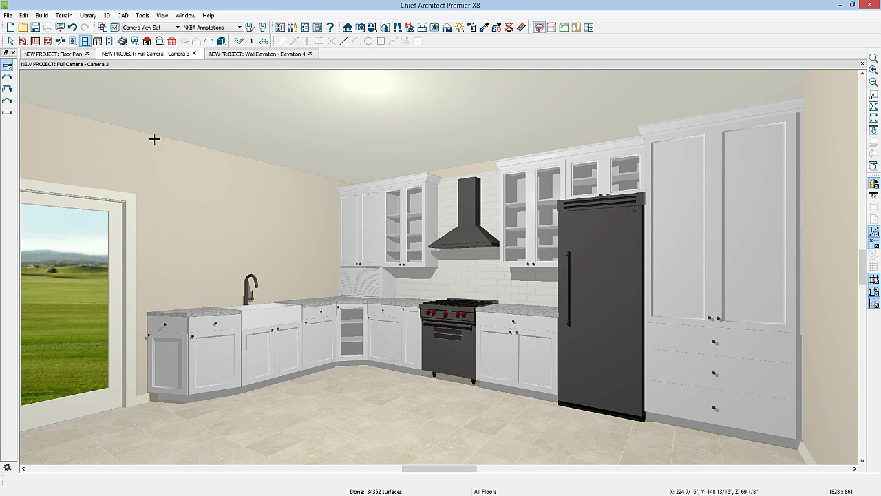
click(311, 254)
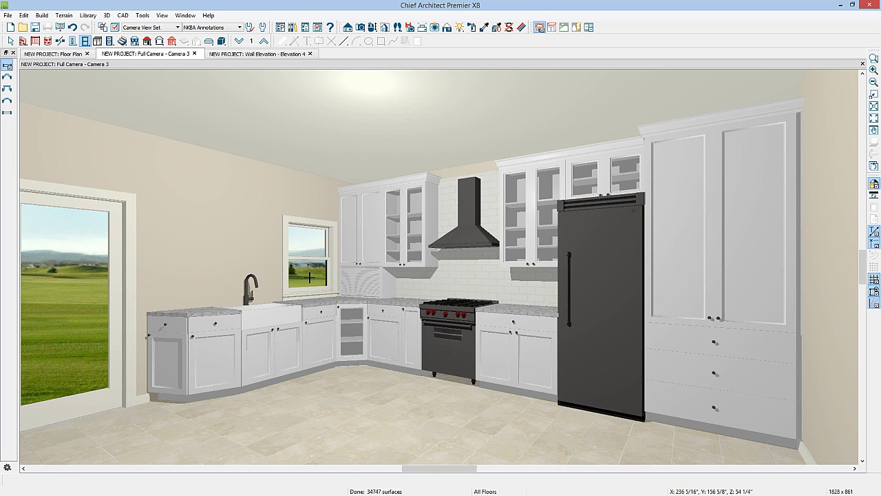
key(space)
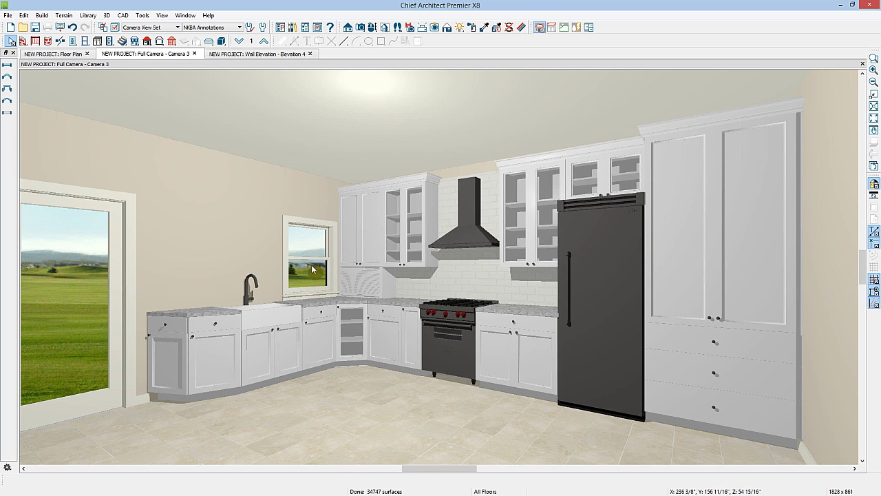
Center the new window on the sink base cabinet
click(314, 265)
click(164, 480)
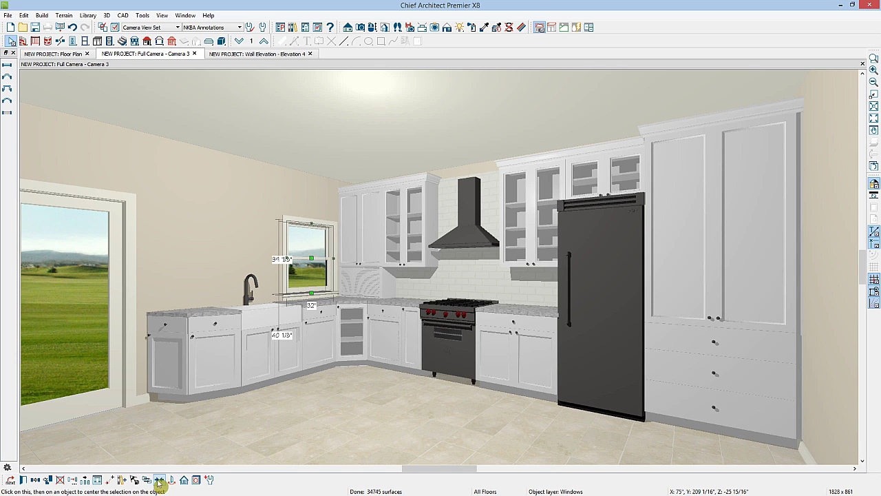
click(275, 359)
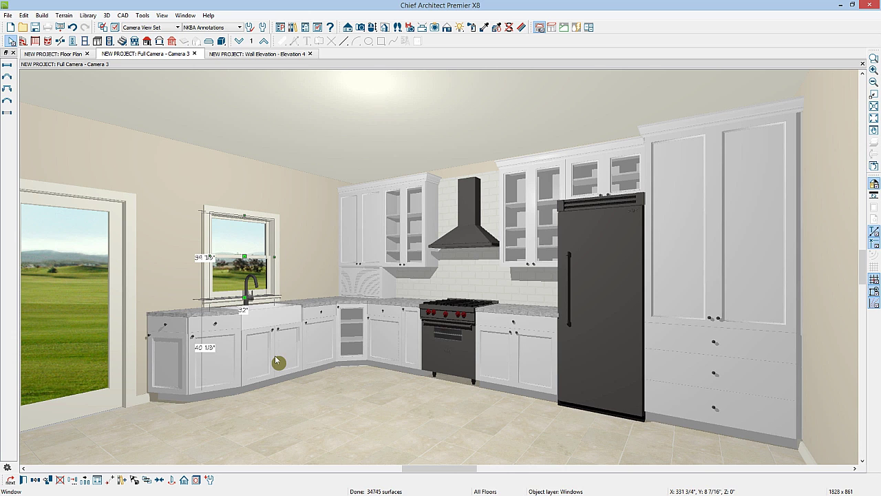
Change the window above the sink to a Triple Casement, 60" wide and 40" high, and deselect it
click(23, 480)
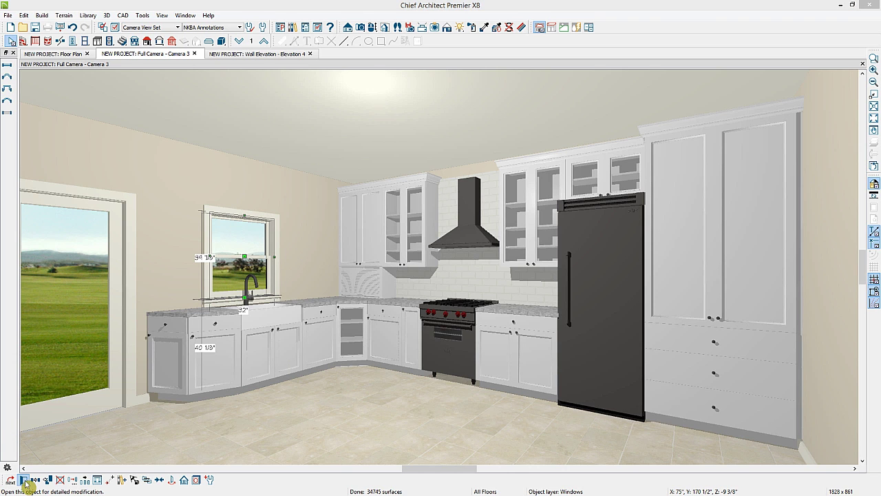
click(506, 104)
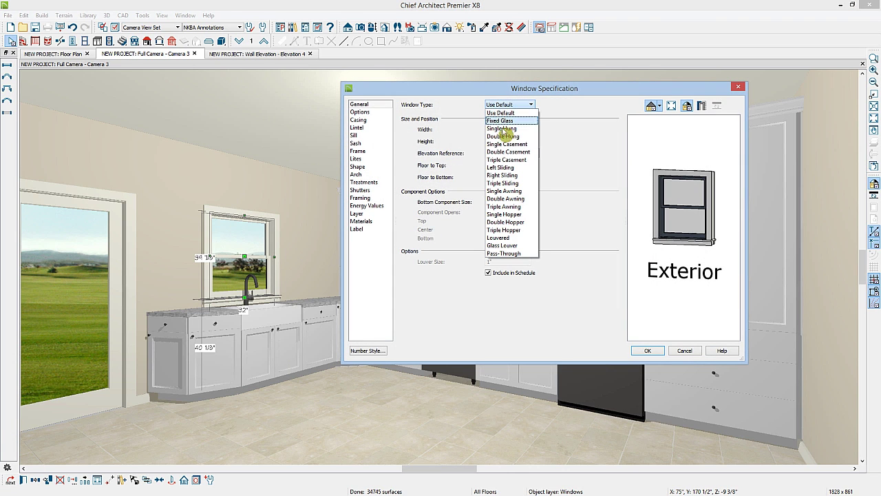
click(511, 160)
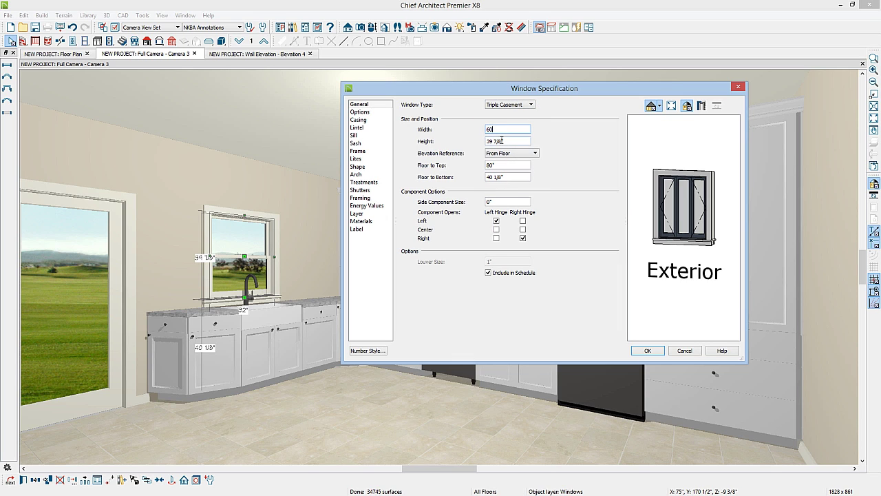
key(Tab)
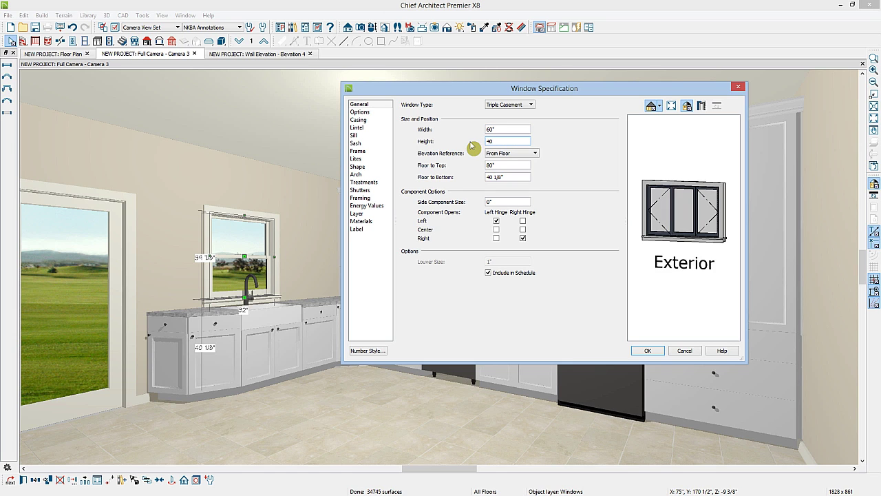
click(644, 350)
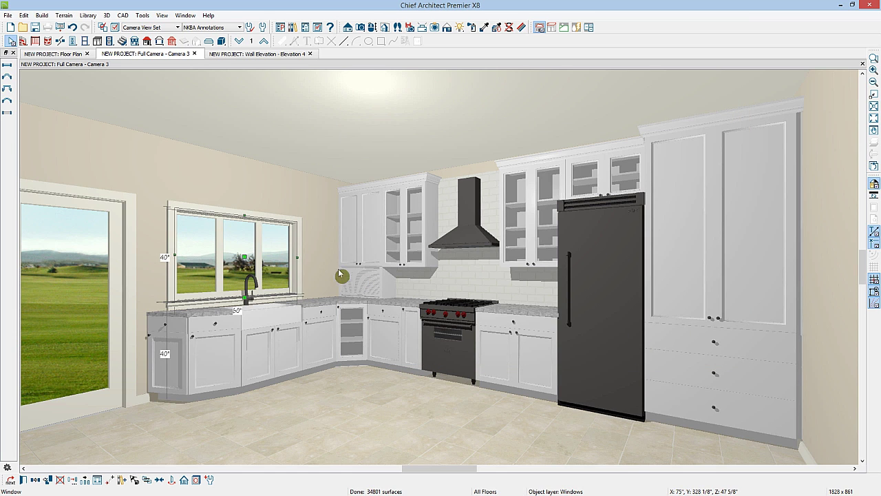
key(Escape)
Close the camera view and render the wall elevation as a line drawing with cabinet door opening indicators
click(194, 54)
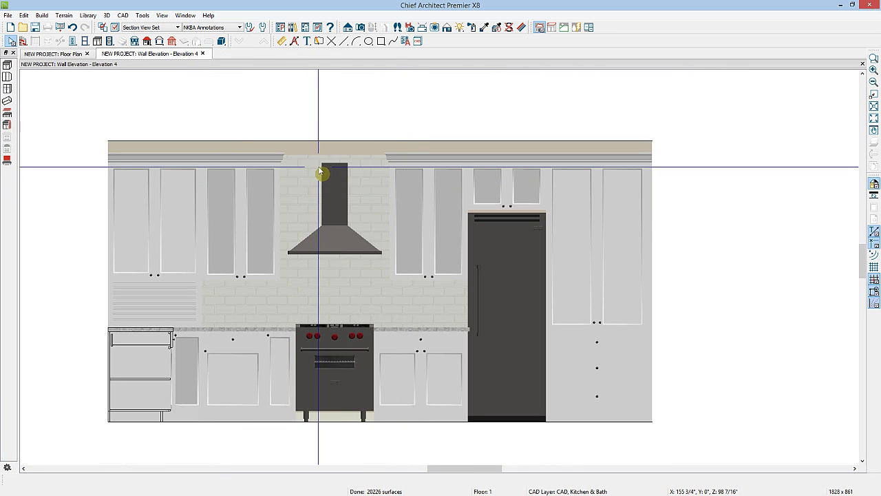
click(447, 27)
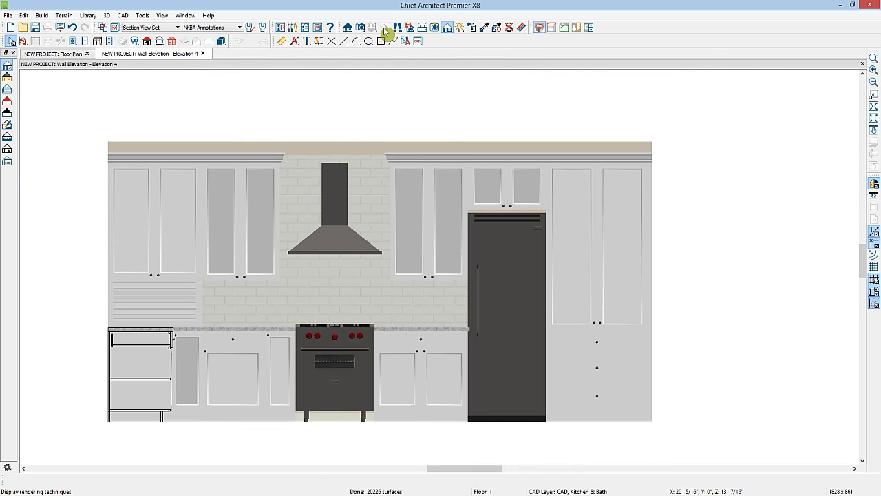
click(6, 78)
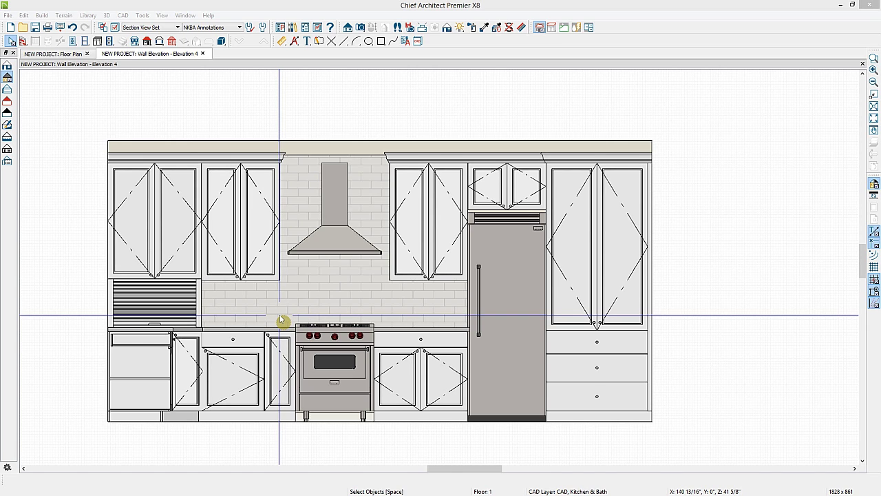
Add automatic elevation dimensions around all sides of the range wall elevation
click(283, 42)
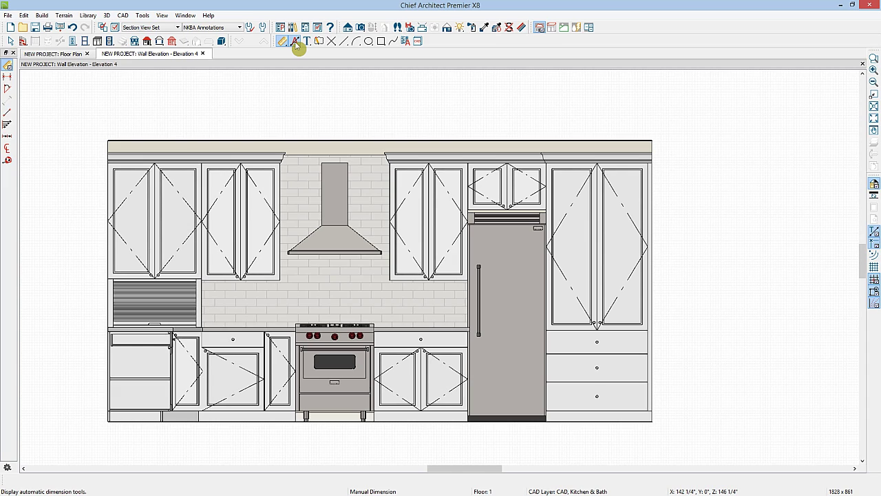
click(295, 43)
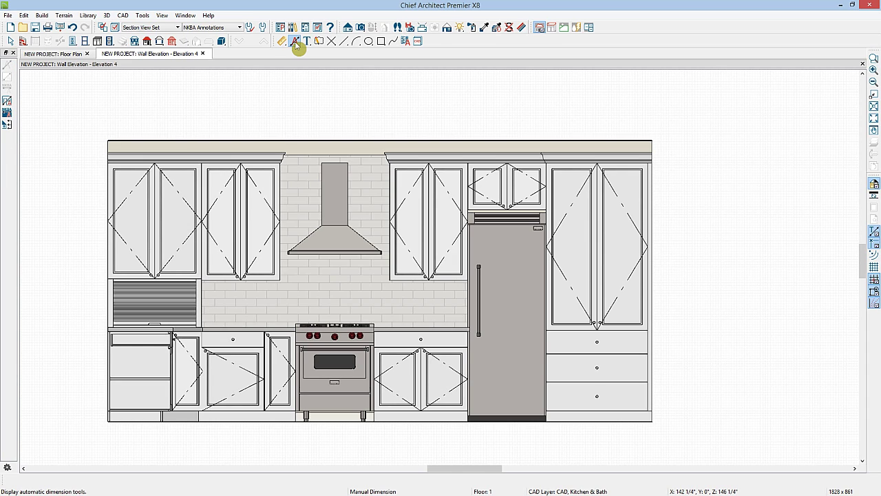
click(6, 115)
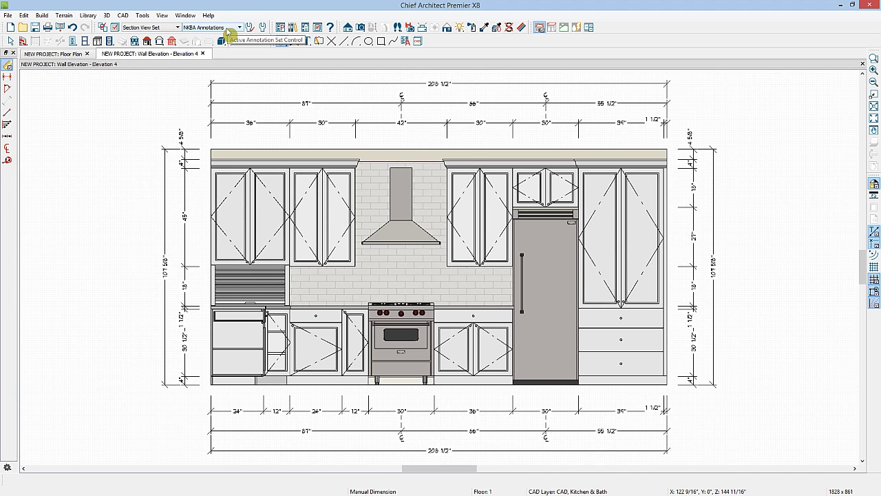
key(space)
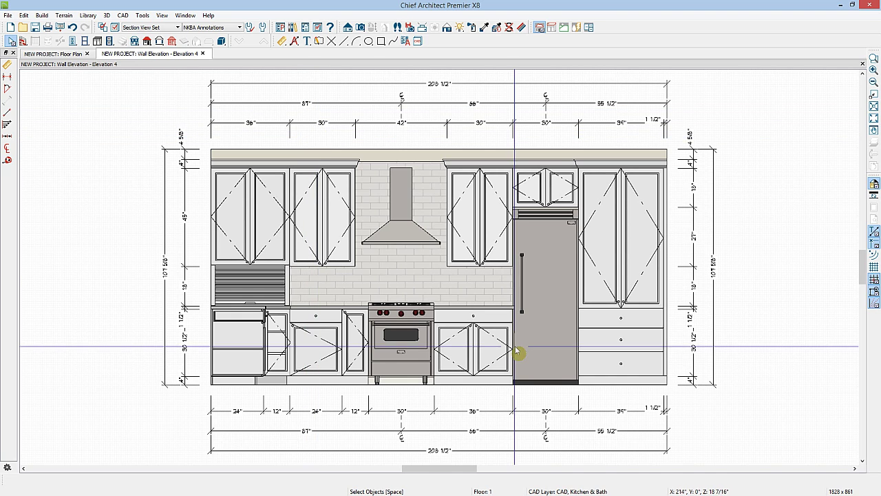
Remove the countertop-underside and wall-cabinet-bottom markers from the inner vertical dimension line beside the tall pantry cabinet, and deselect it
click(696, 318)
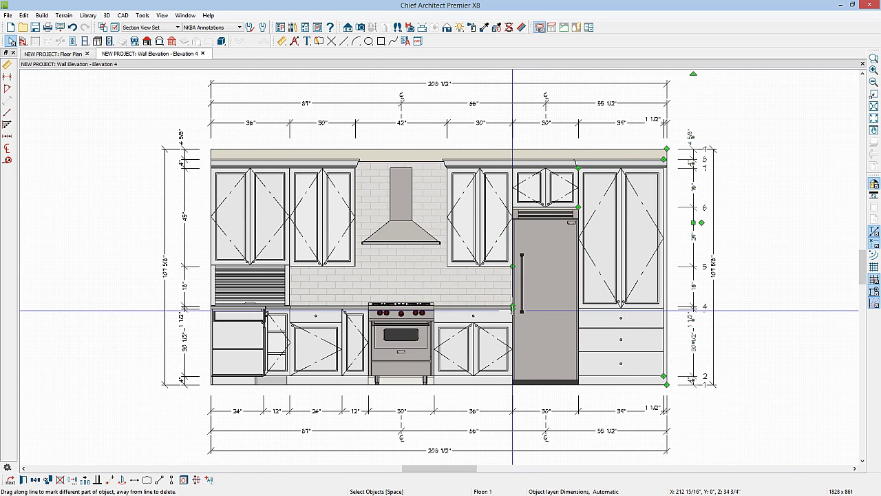
click(513, 308)
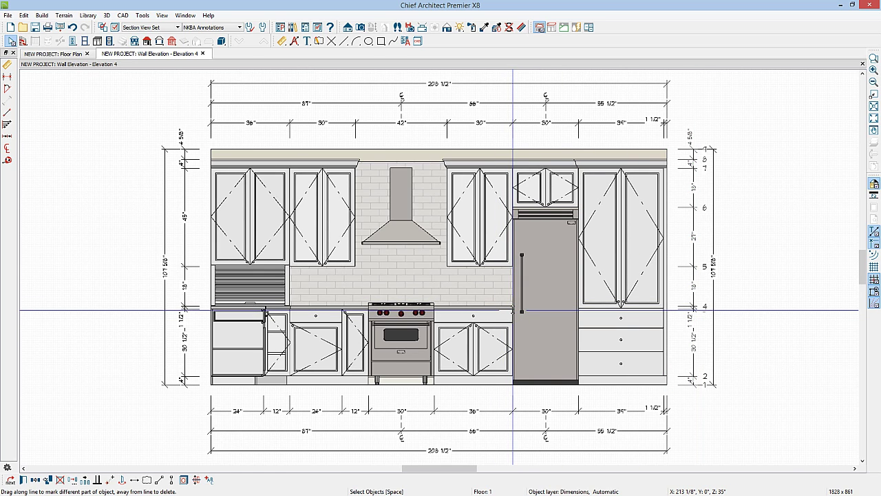
click(749, 320)
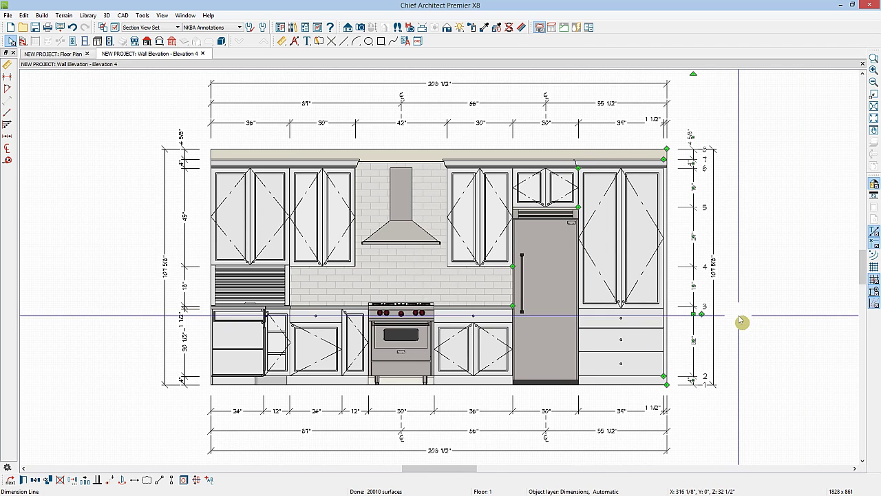
click(514, 266)
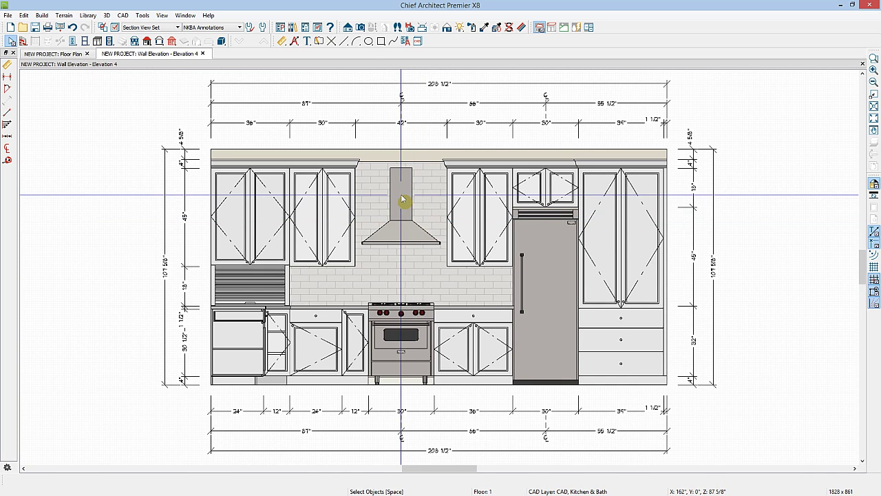
Stretch the range hood's chimney upward to the ceiling
click(403, 200)
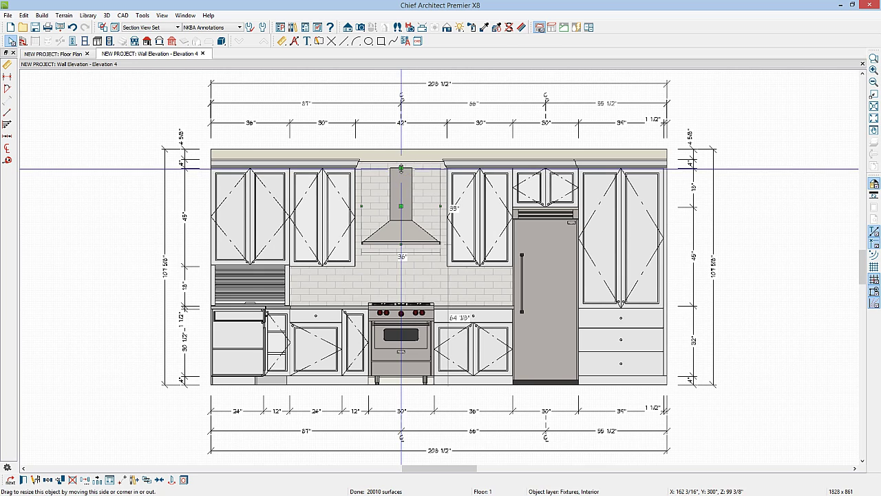
drag(401, 168, 403, 151)
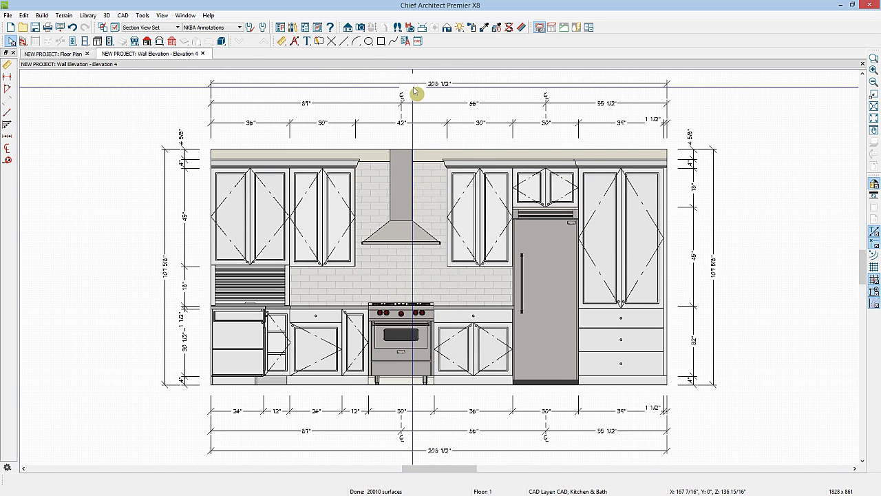
Add a leader line pointing to the tile beside the range, with the two-line note "Ceramic Tile Backsplash"
click(307, 41)
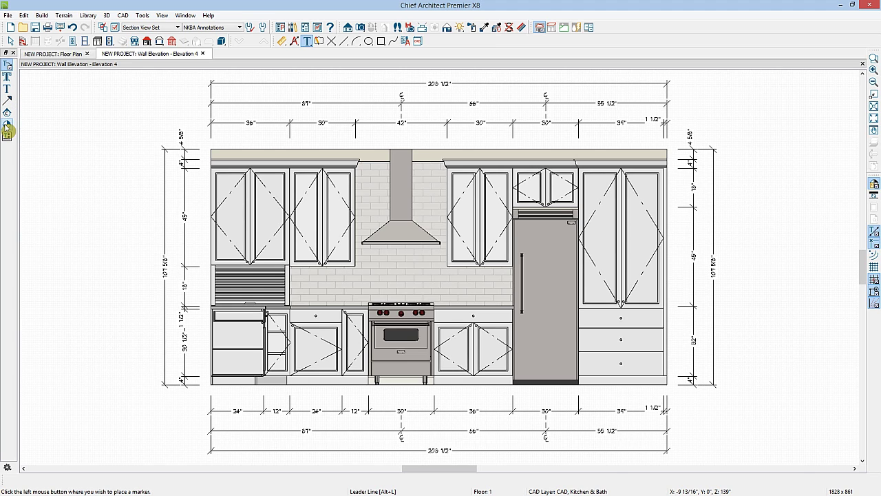
click(7, 66)
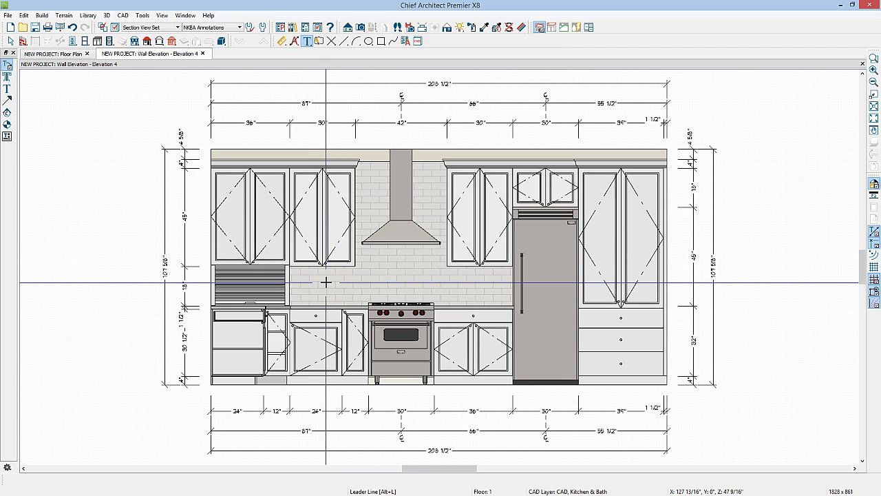
drag(326, 282, 366, 282)
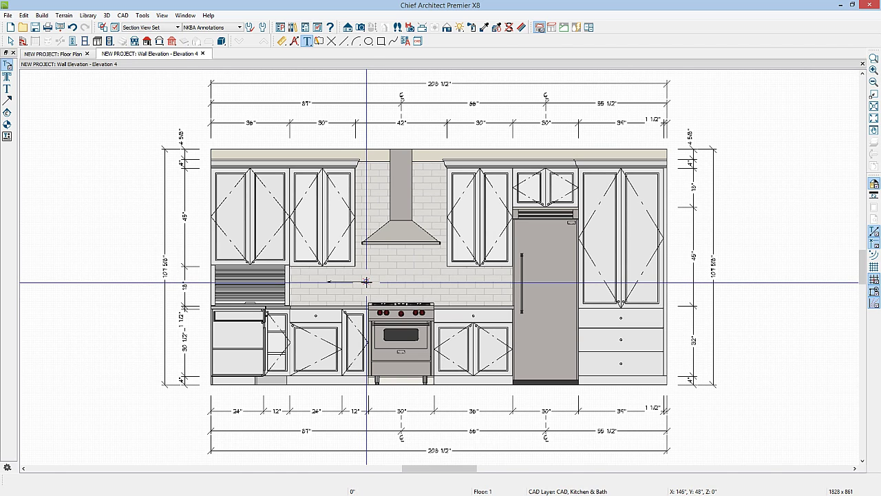
double_click(367, 282)
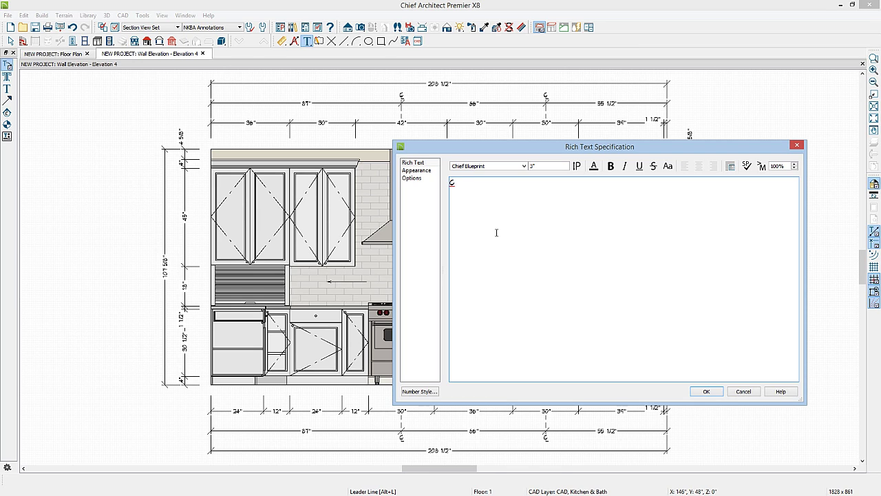
text(Ceramic )
text(Tile )
text(Backsplash)
click(706, 391)
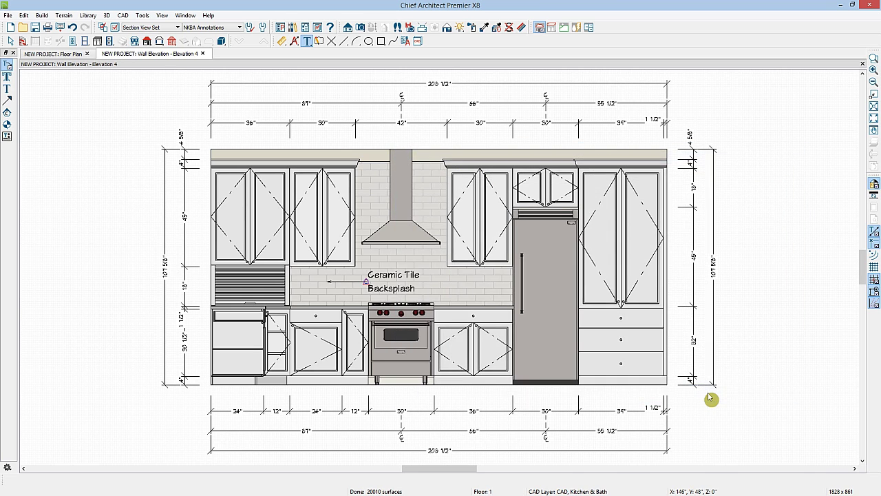
Give the Ceramic Tile Backsplash note a white fill behind its text and deselect it
click(390, 281)
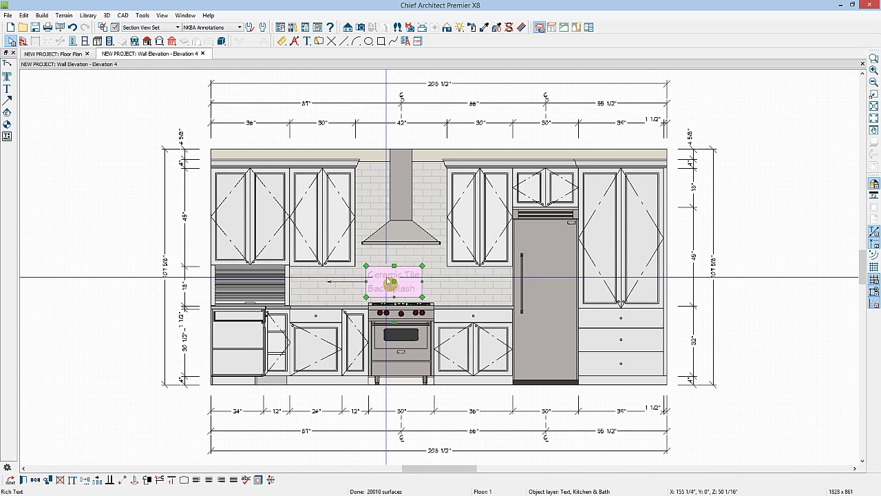
double_click(390, 282)
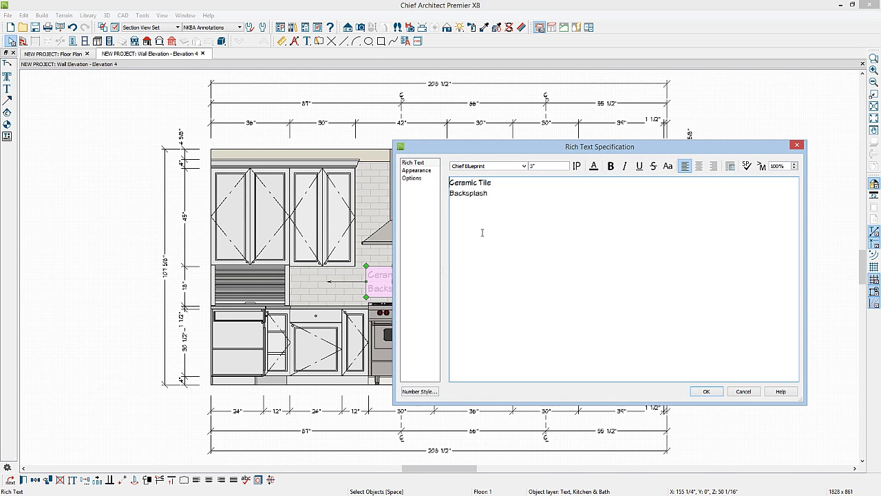
click(417, 171)
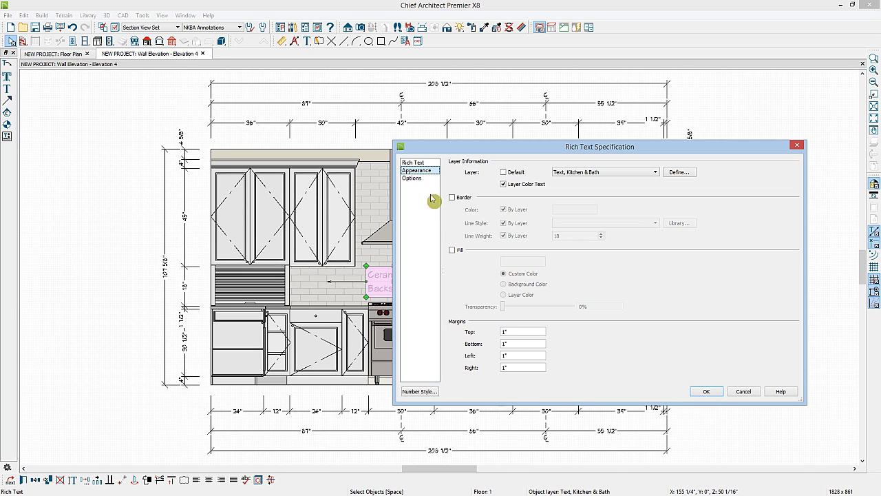
click(452, 251)
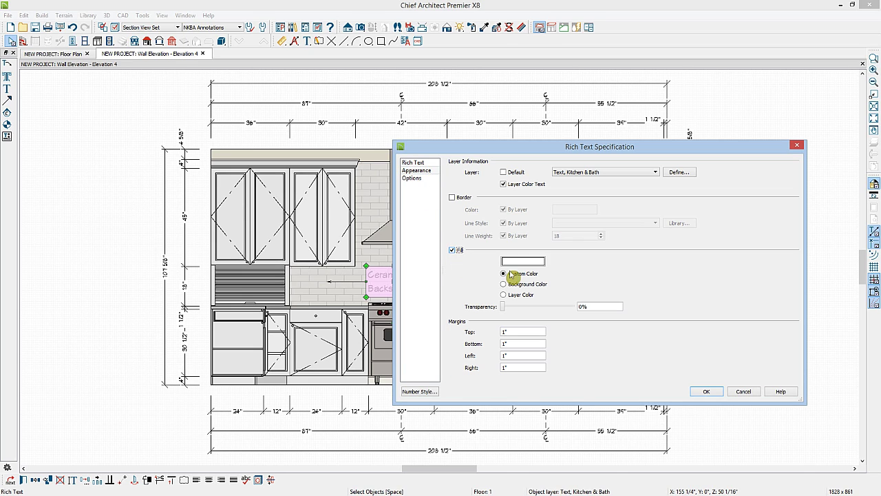
click(706, 391)
key(Escape)
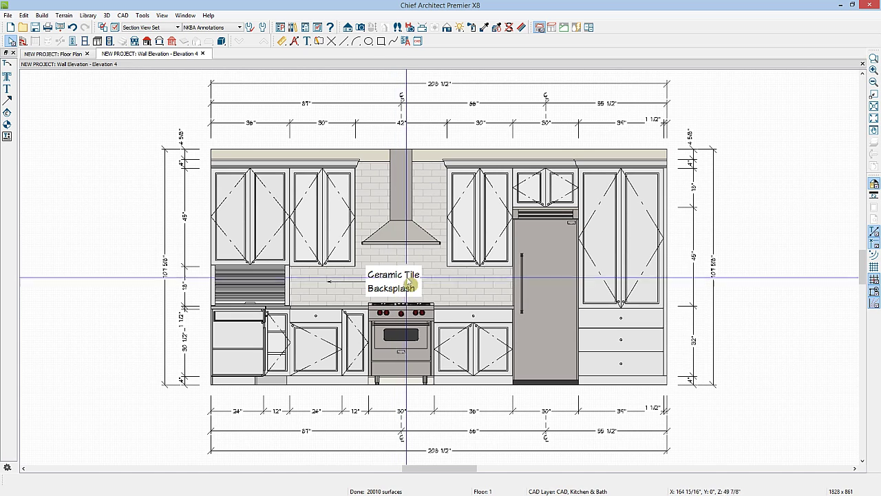
Attach a second text line with arrow to the backsplash note, pointing at the tile between the range and refrigerator
click(7, 100)
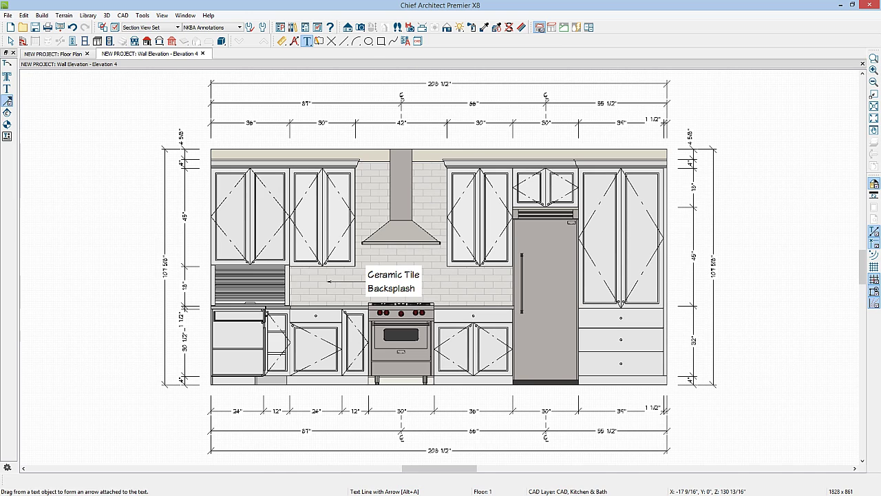
click(422, 281)
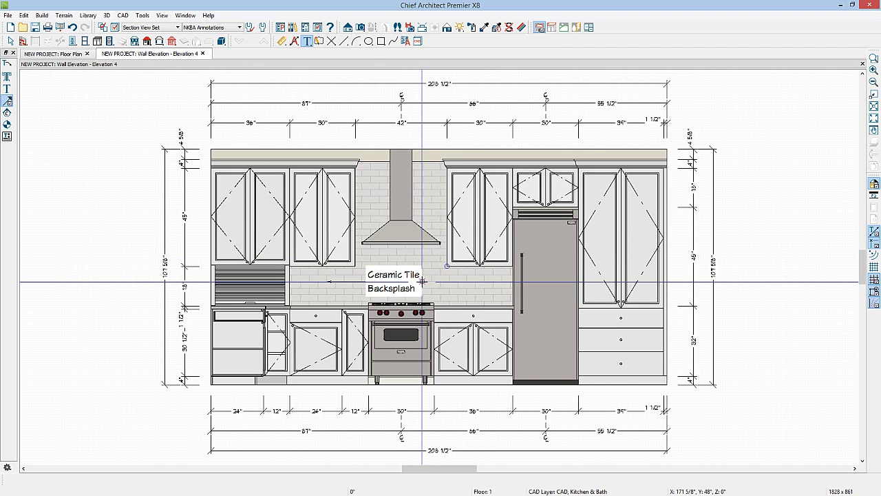
drag(422, 281, 472, 281)
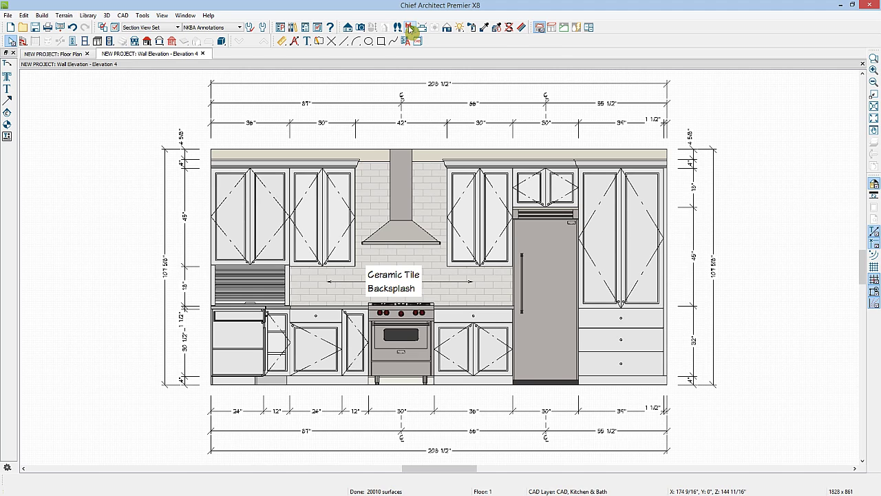
Show the Project Browser and rename the Elevation 4 cross section to RANGE WALL ELEVATION
click(305, 28)
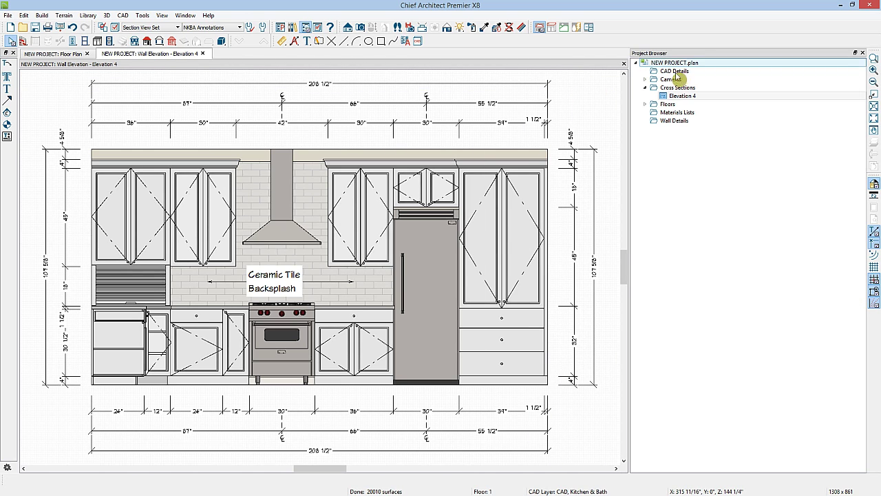
click(646, 79)
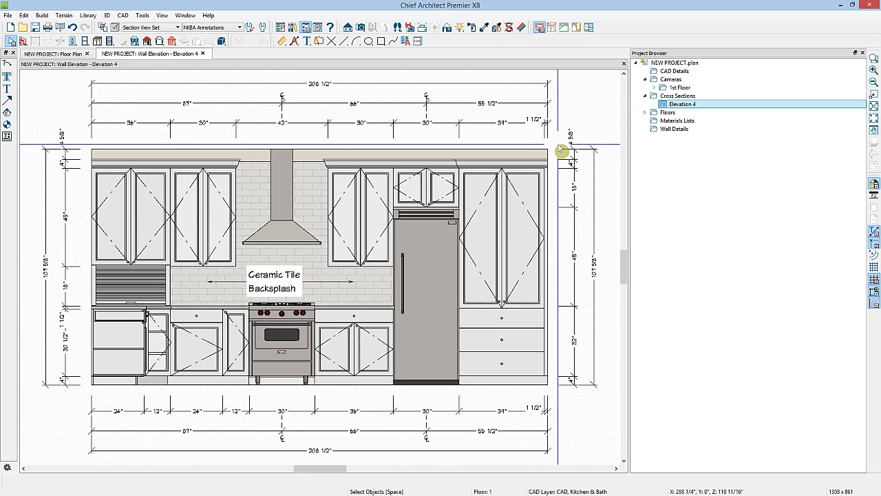
click(680, 105)
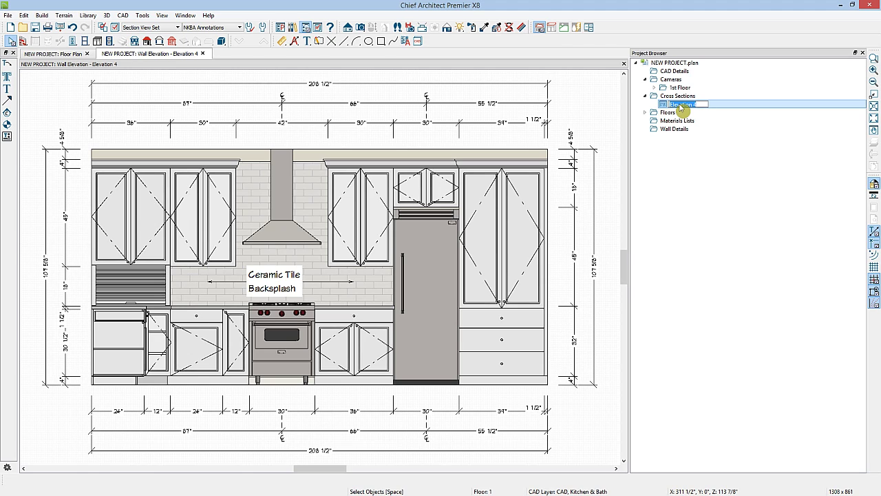
text(RANGE WALL ELEVATION)
key(Return)
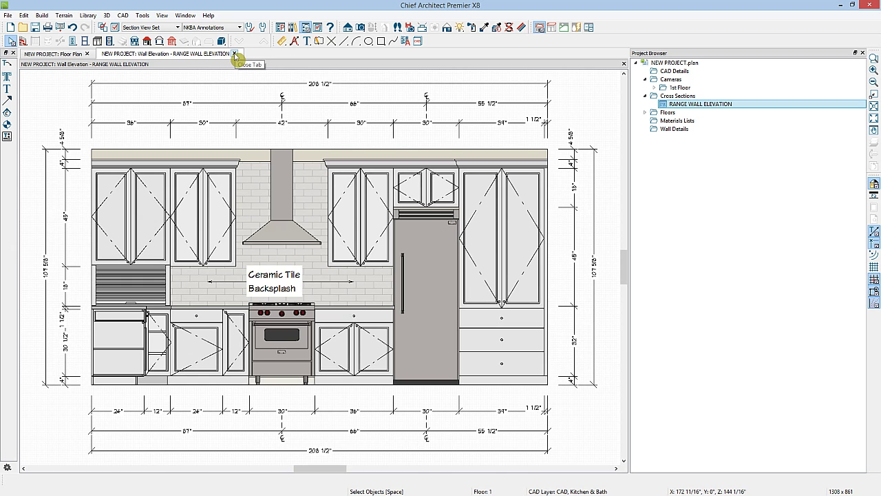
Close the range wall elevation, reopen it from the project's cross sections, and close it again to return to the floor plan
click(235, 53)
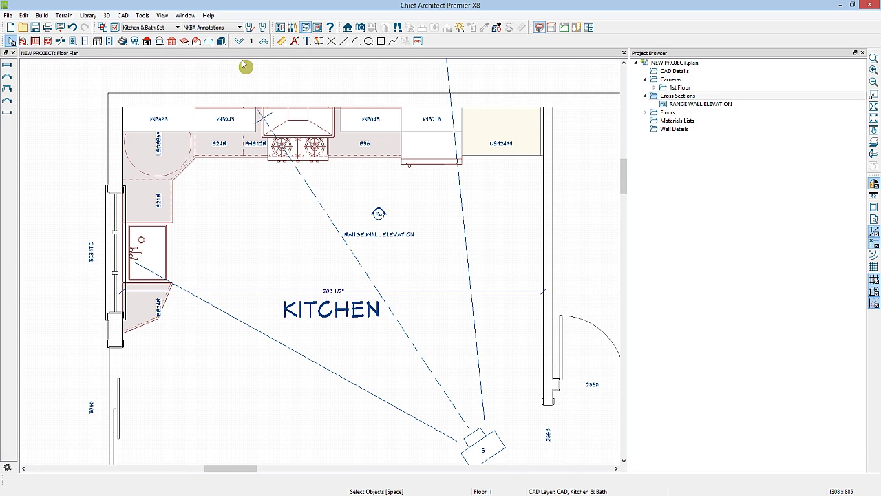
click(684, 108)
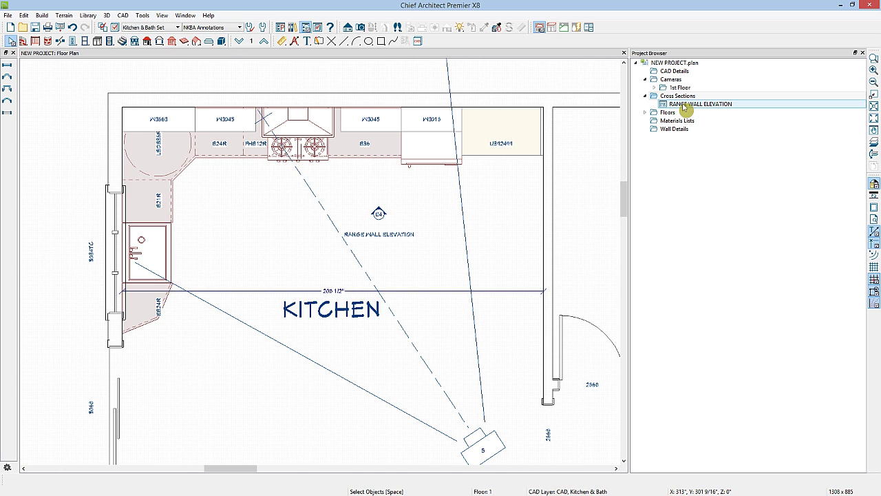
double_click(683, 108)
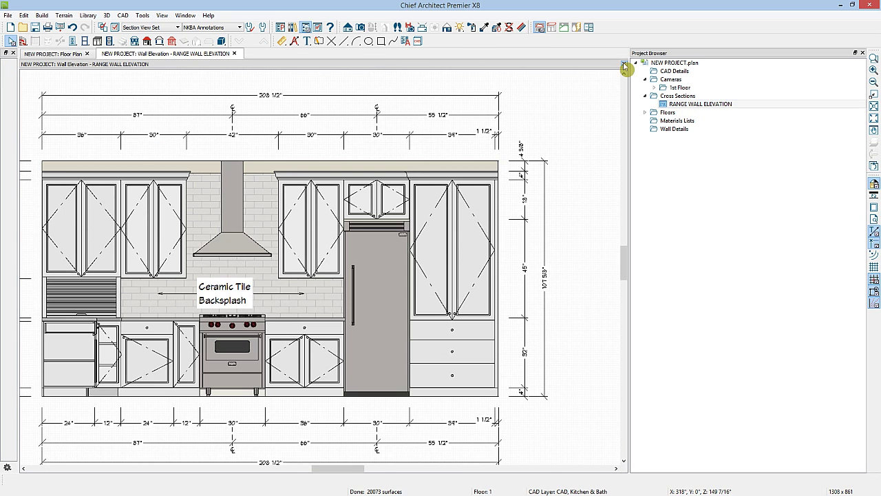
click(624, 53)
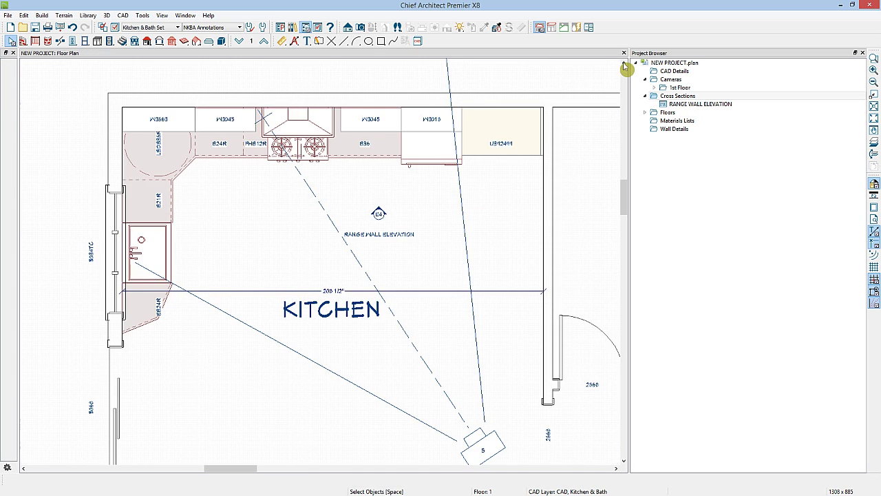
Set the range wall elevation camera's plan callout label to K1 and its callout arrow to Small
click(380, 215)
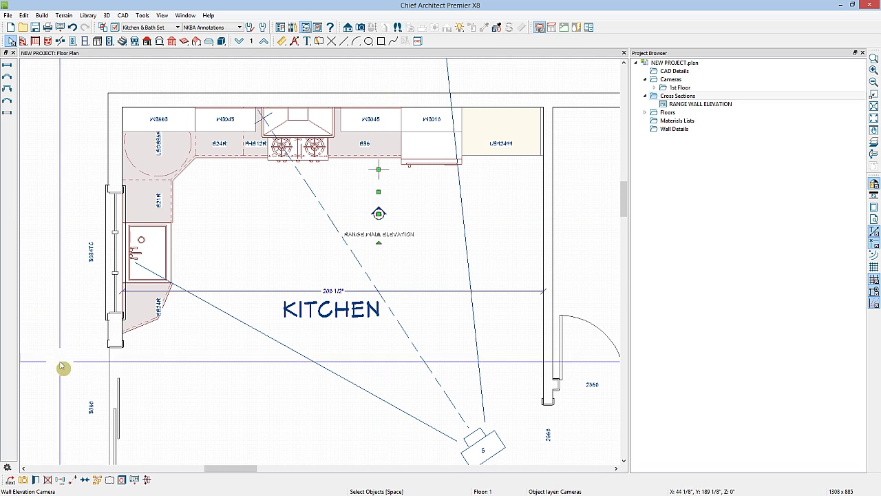
click(37, 480)
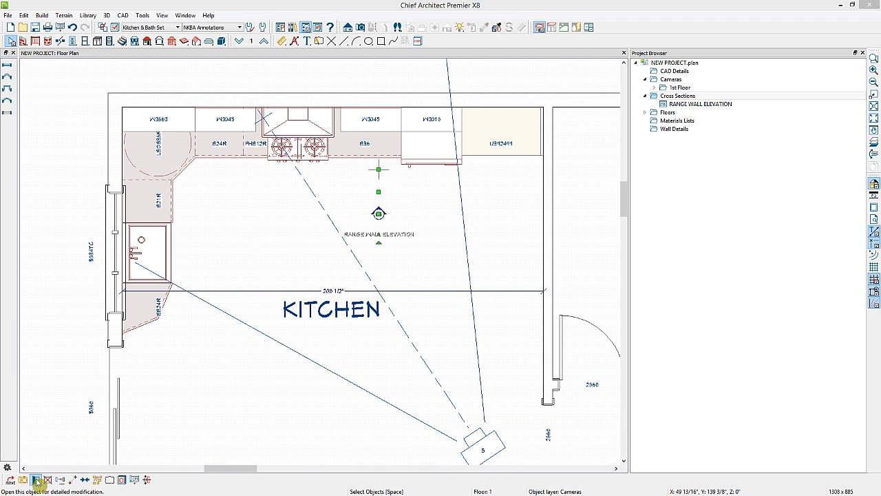
click(493, 146)
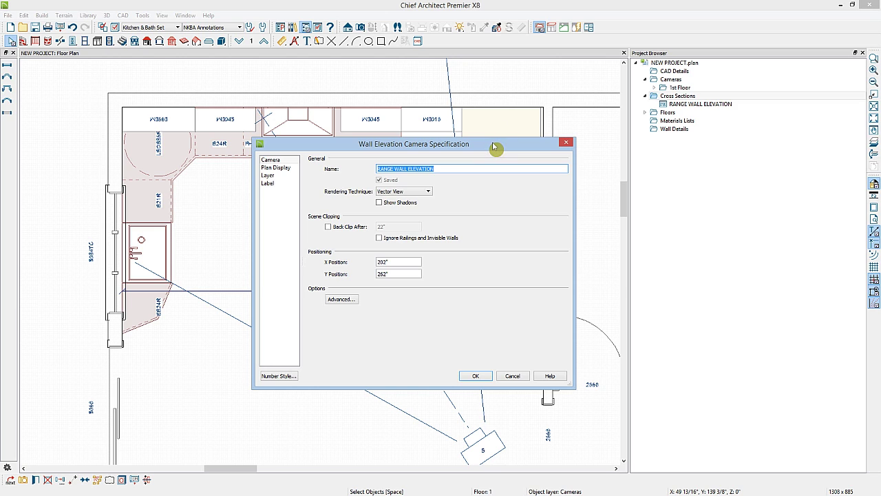
drag(494, 146, 661, 152)
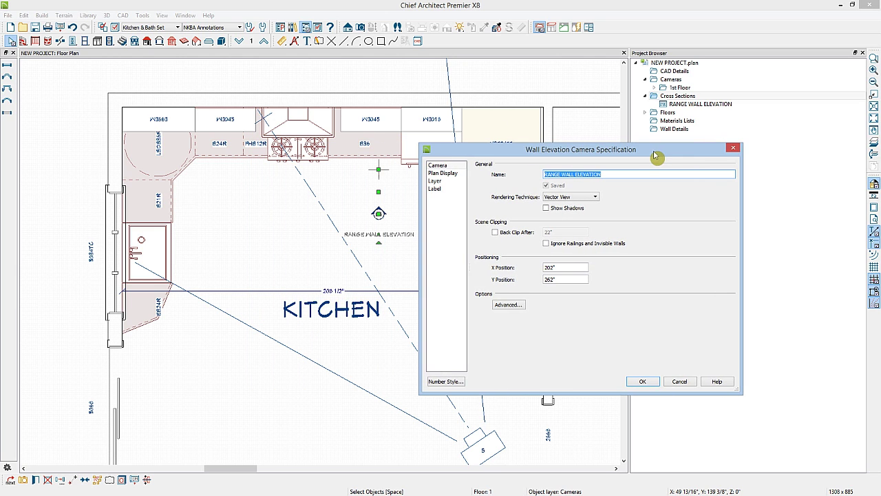
click(378, 219)
drag(654, 155, 547, 150)
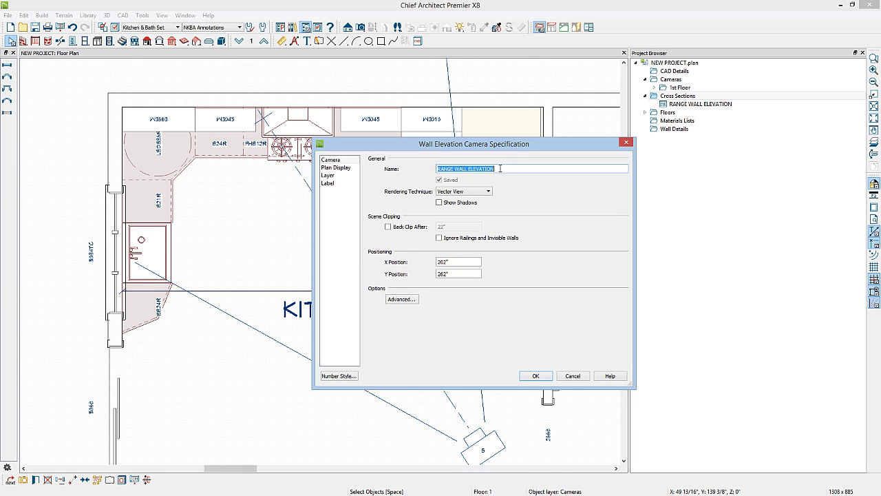
click(348, 169)
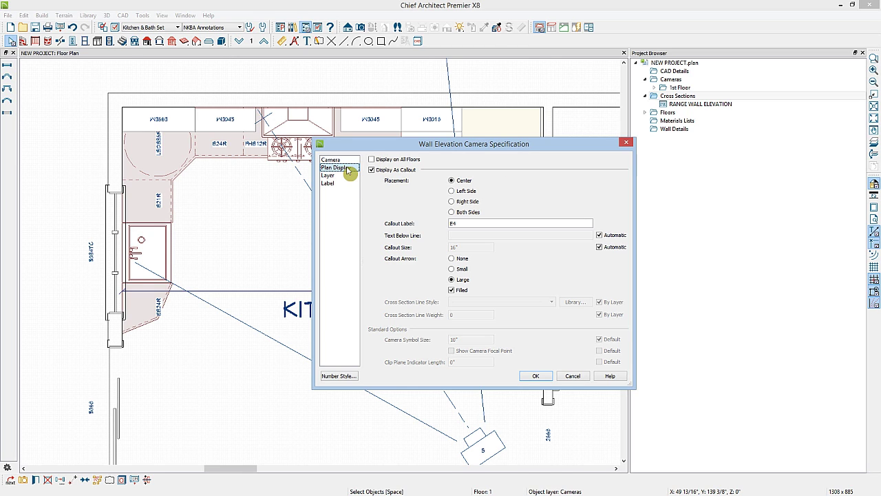
double_click(449, 224)
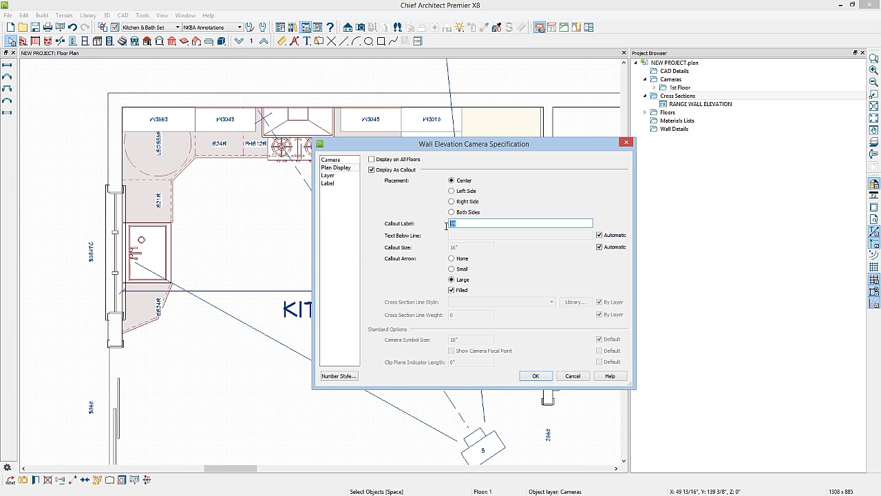
click(452, 270)
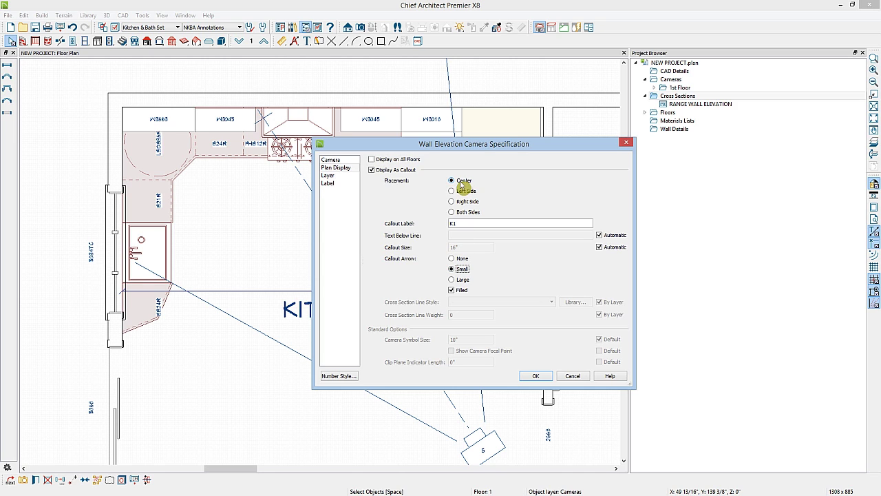
Suppress the elevation camera's name label in the plan and apply the camera settings
click(328, 183)
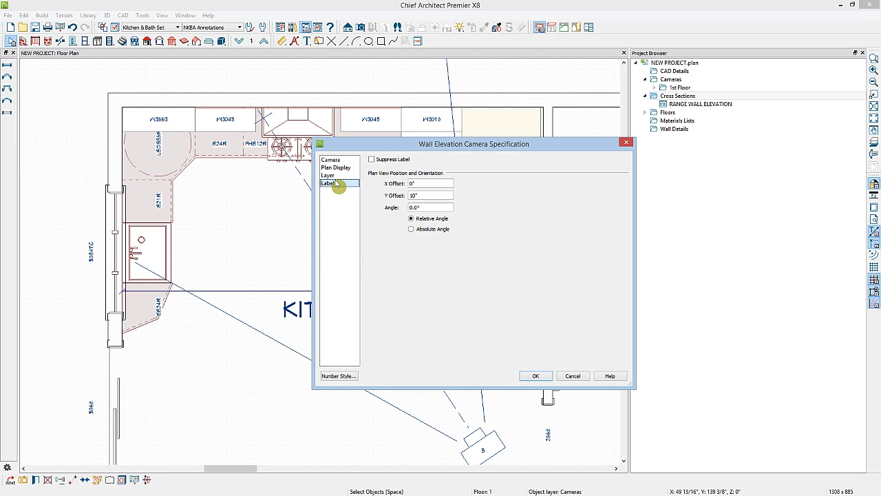
click(371, 159)
drag(377, 149, 552, 150)
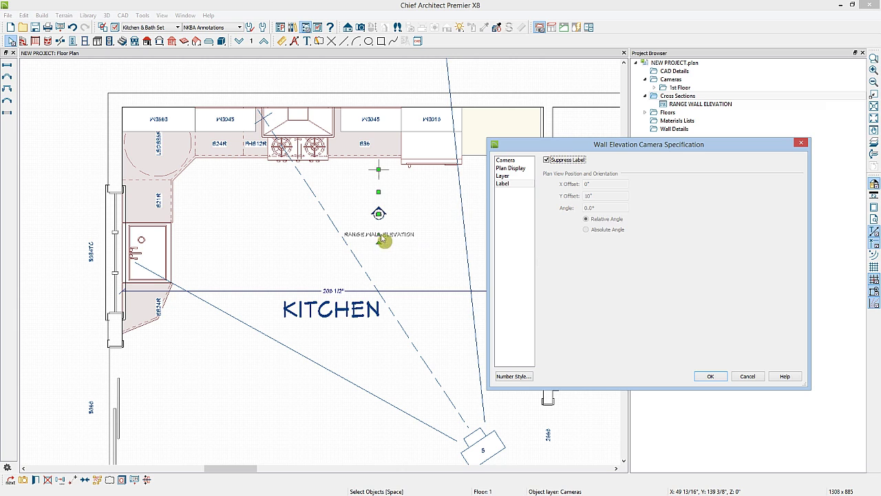
click(711, 376)
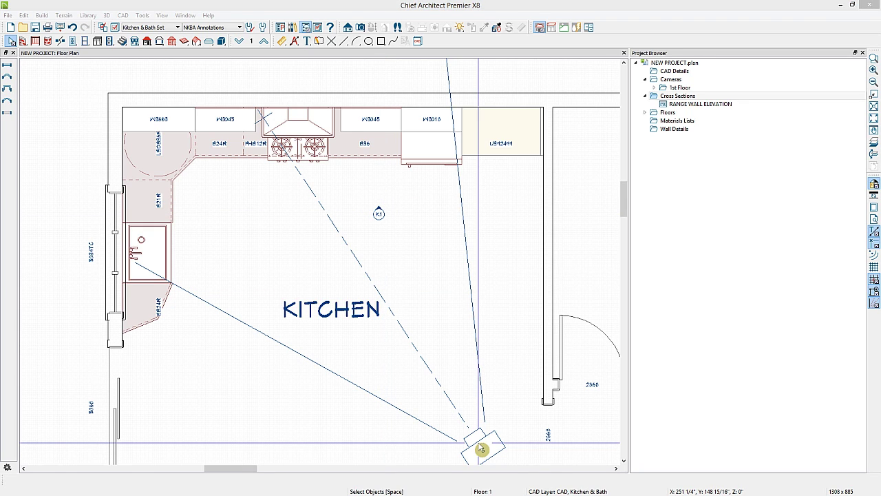
Delete the full camera from the floor plan and move the KITCHEN room label 36" straight down
click(481, 449)
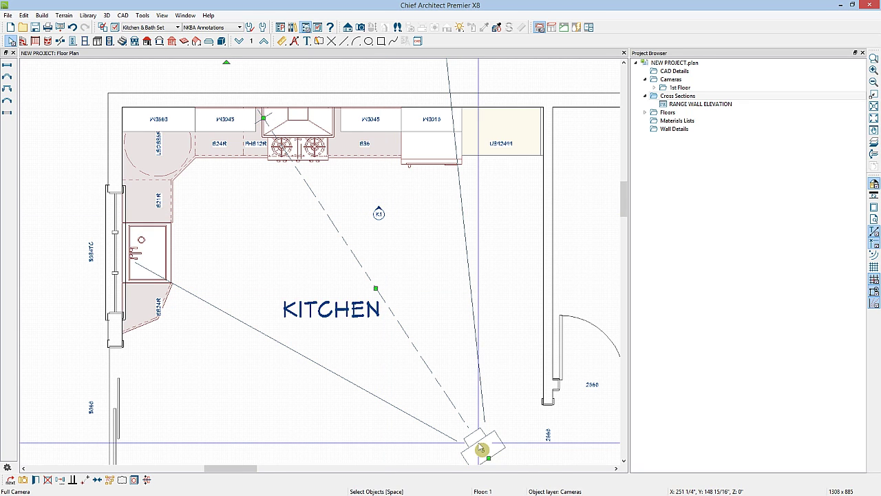
key(Delete)
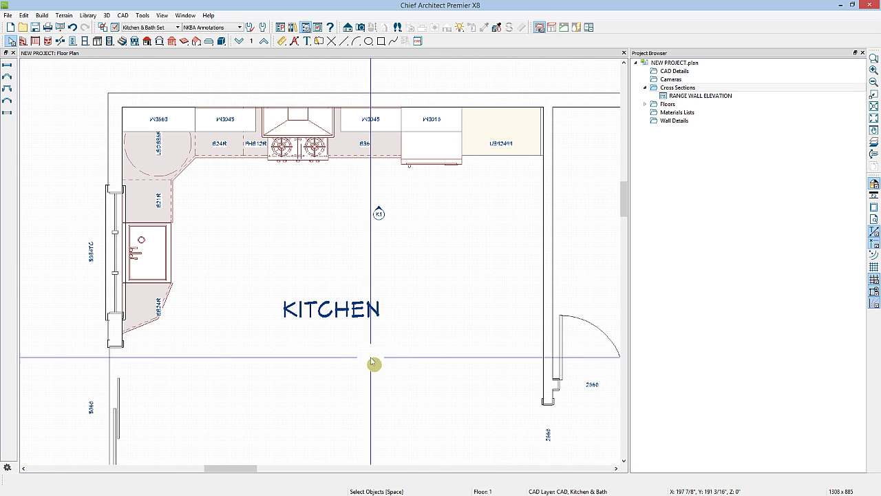
click(335, 313)
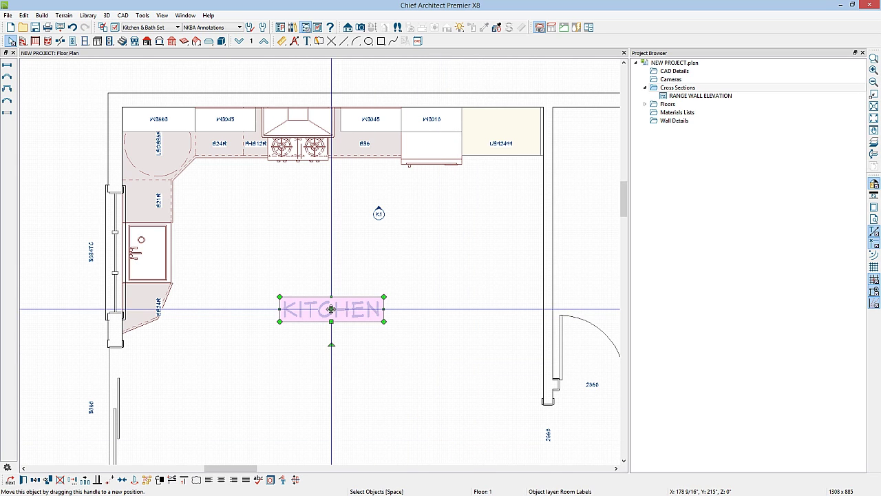
drag(331, 309, 331, 382)
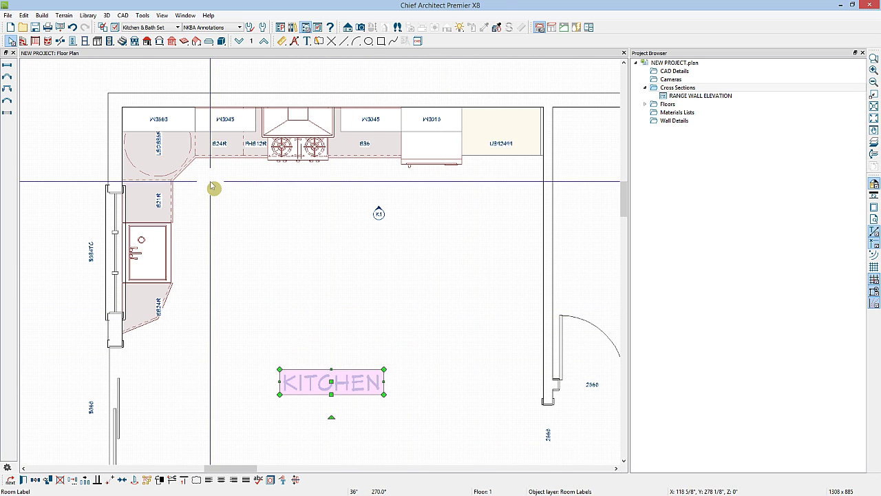
Place a base cabinet in the middle of the kitchen, rotate it to face the range wall, and set its width to 30"
click(98, 41)
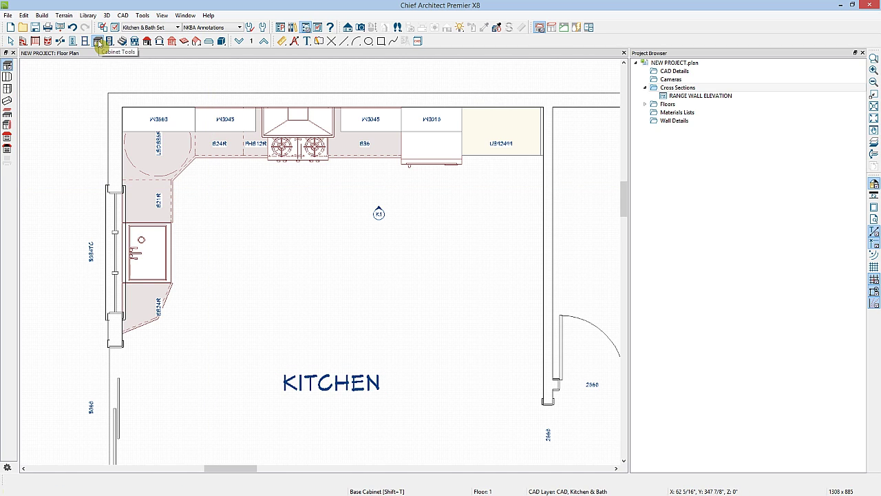
click(7, 66)
click(301, 288)
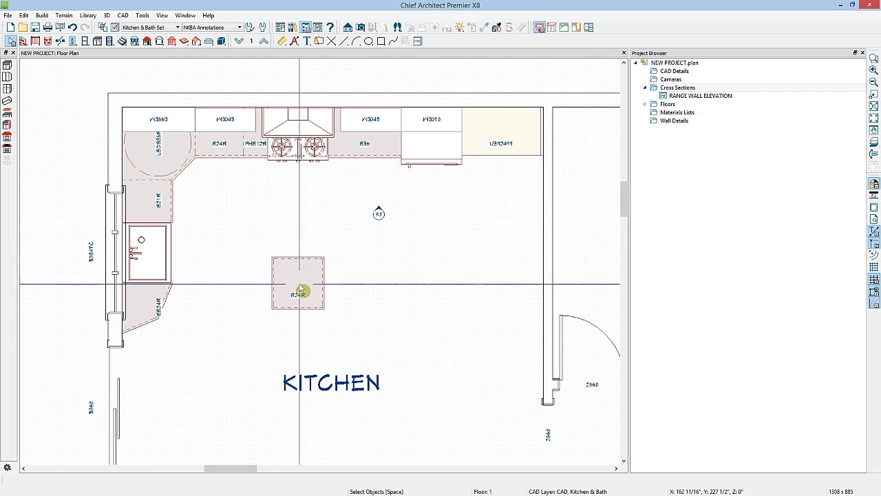
click(301, 282)
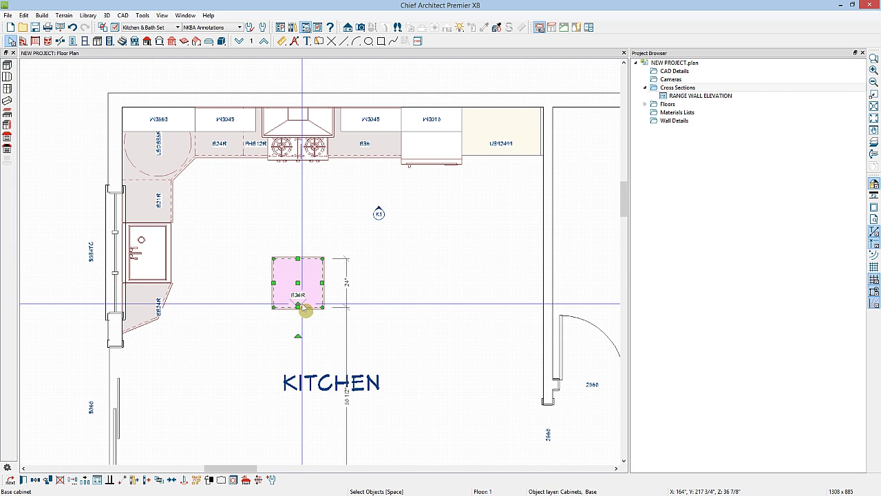
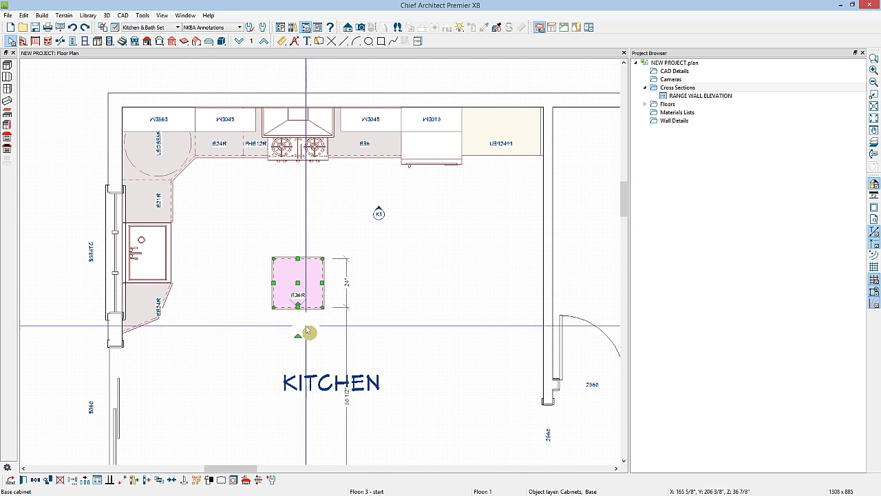
drag(298, 335, 301, 247)
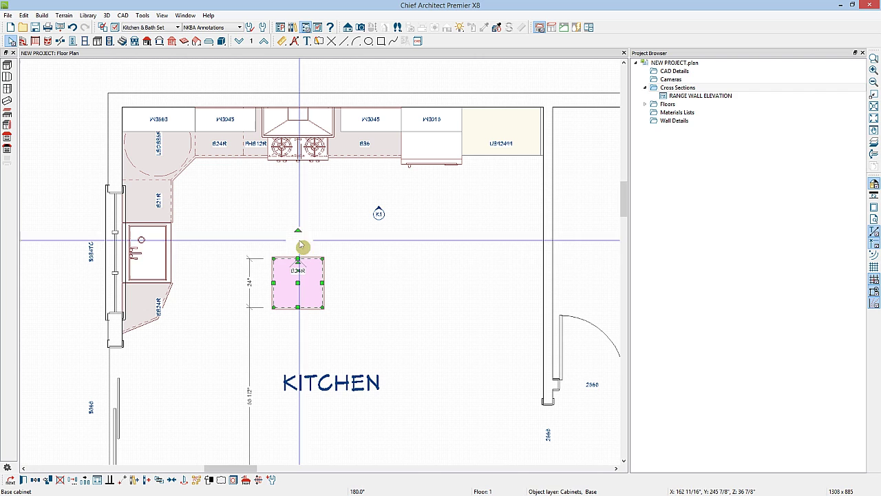
double_click(298, 281)
click(402, 170)
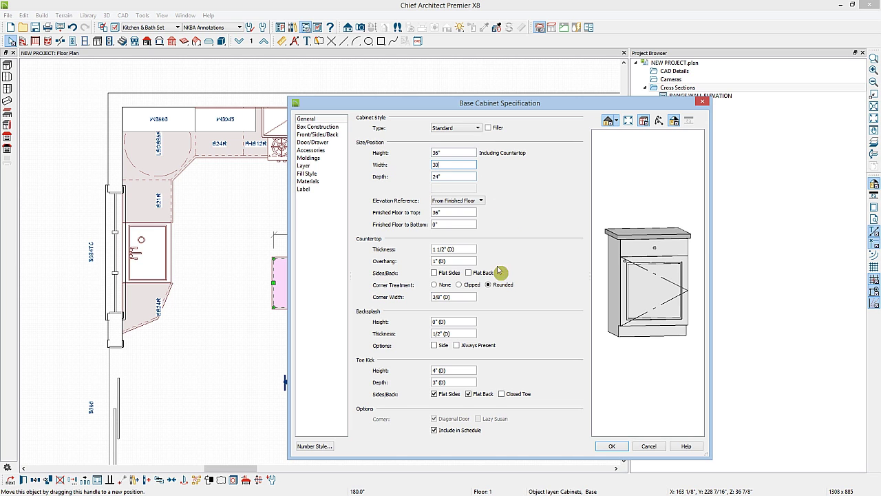
click(611, 446)
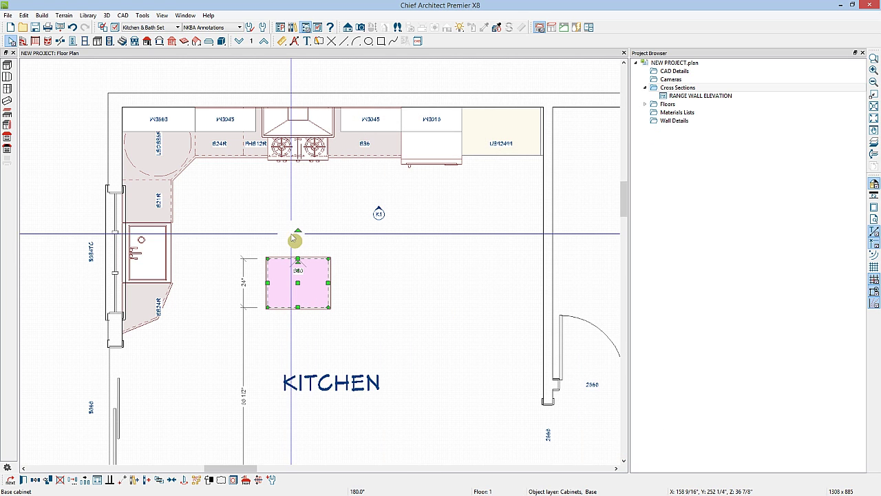
Extend the island to the right with two more base cabinets and set the end cabinet's width to 30"
click(97, 42)
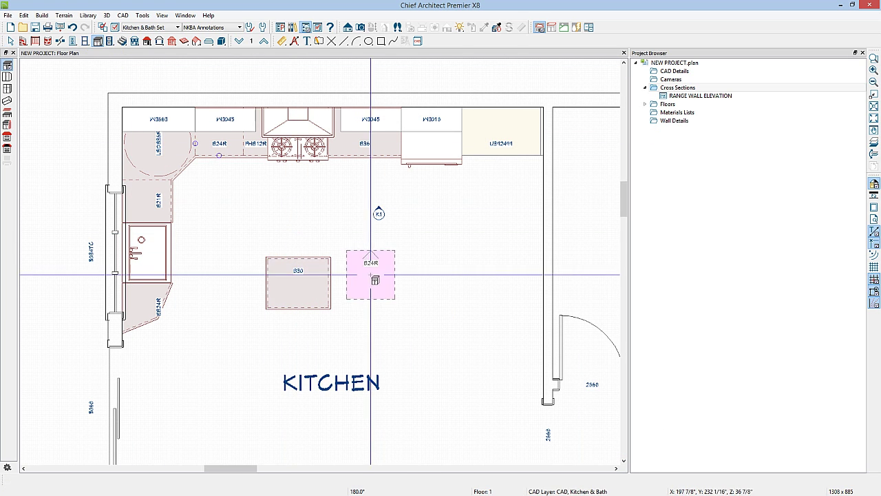
click(352, 283)
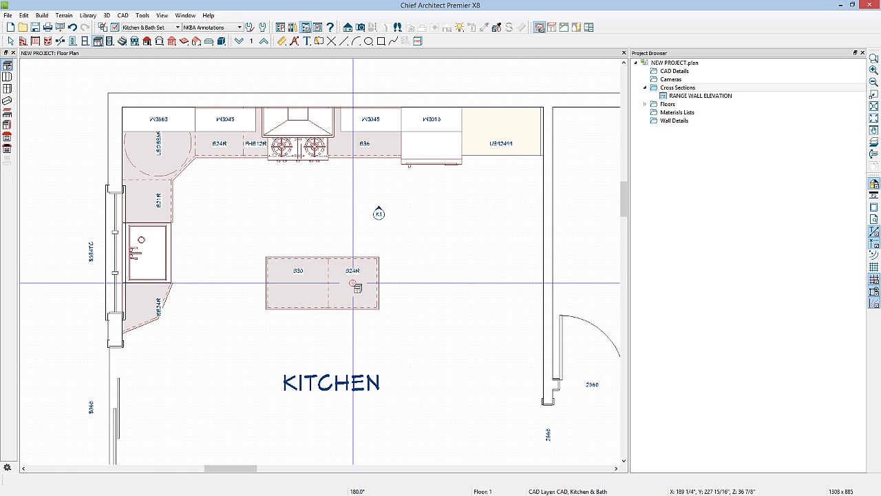
click(391, 289)
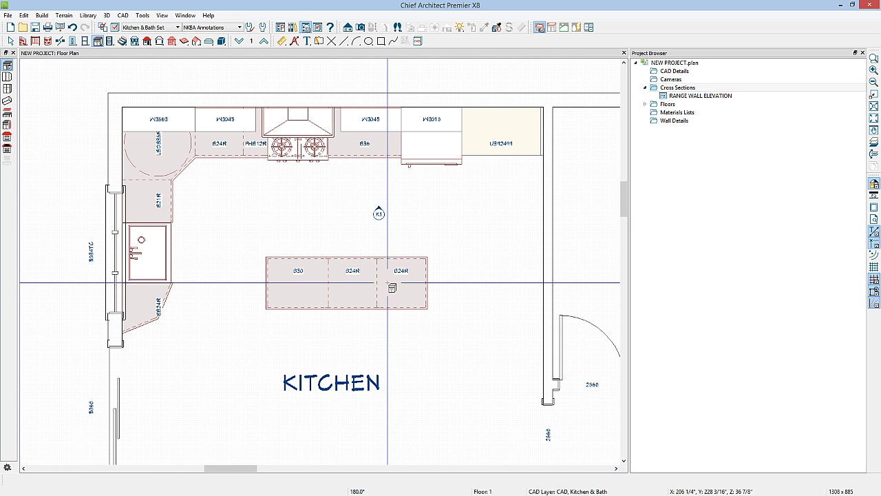
double_click(392, 289)
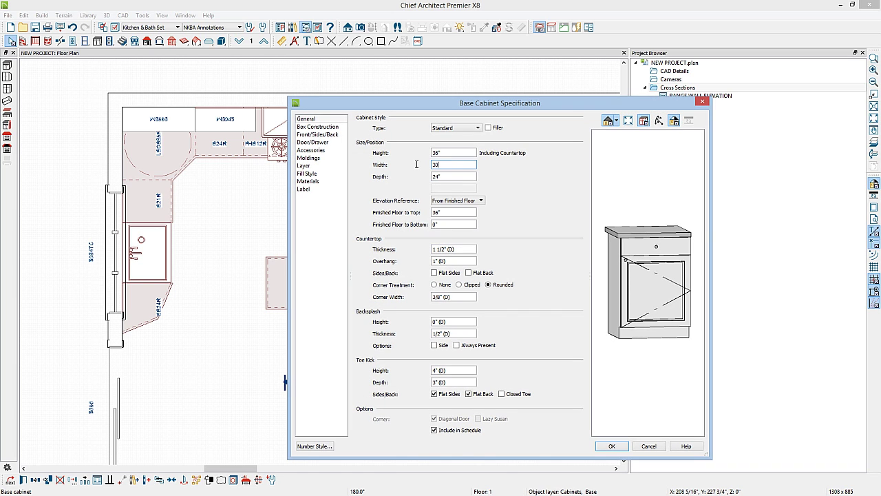
click(611, 446)
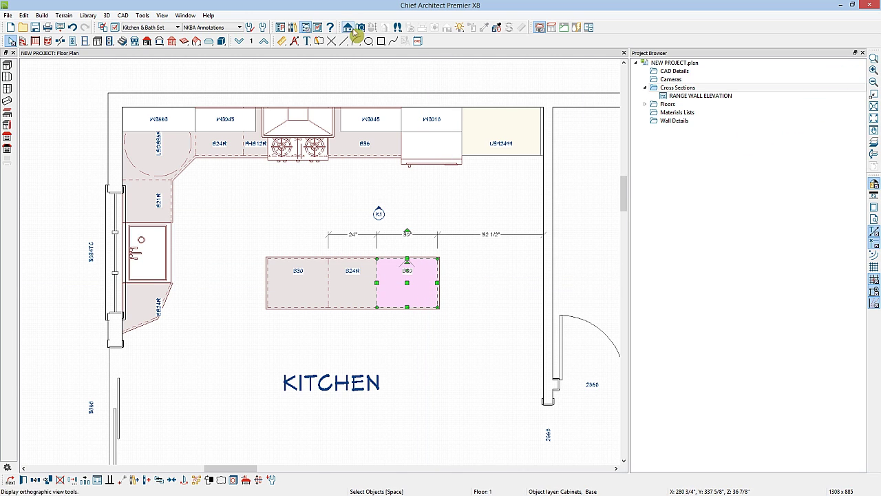
Place the Square (undermount) bar sink from the library in the island's right-end cabinet
click(292, 27)
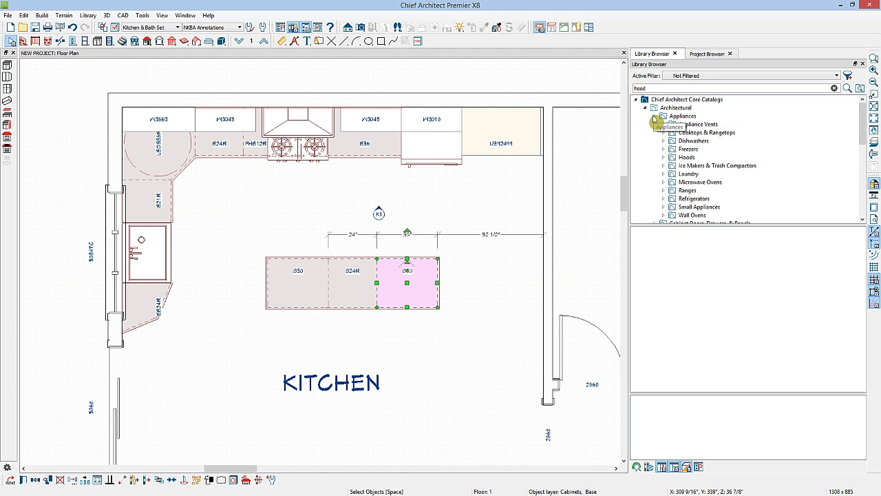
click(654, 118)
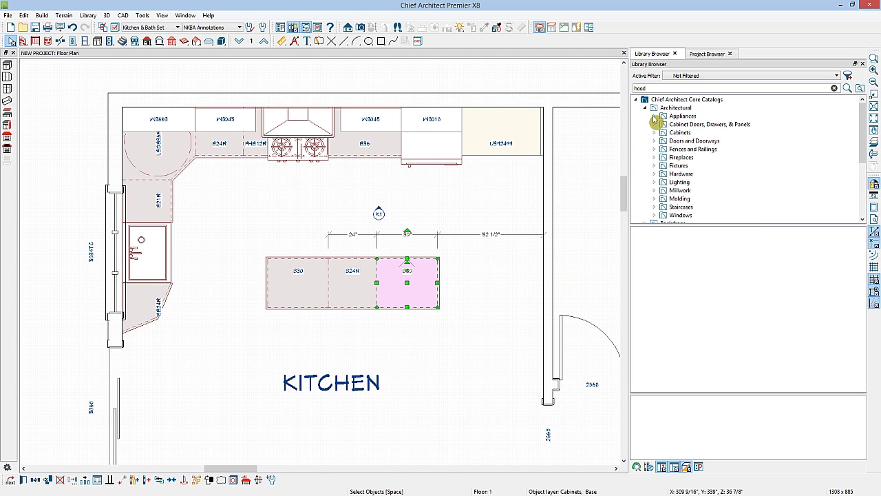
click(655, 166)
scroll(661, 178, down, 2)
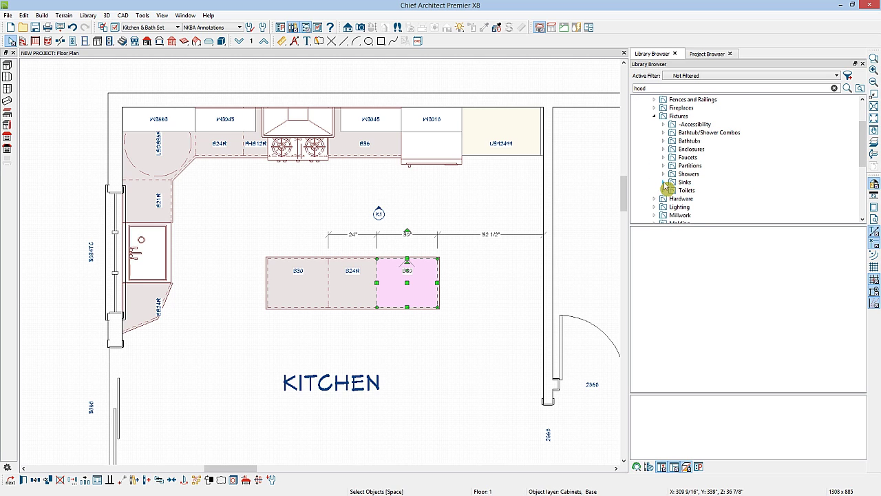
click(663, 182)
click(680, 191)
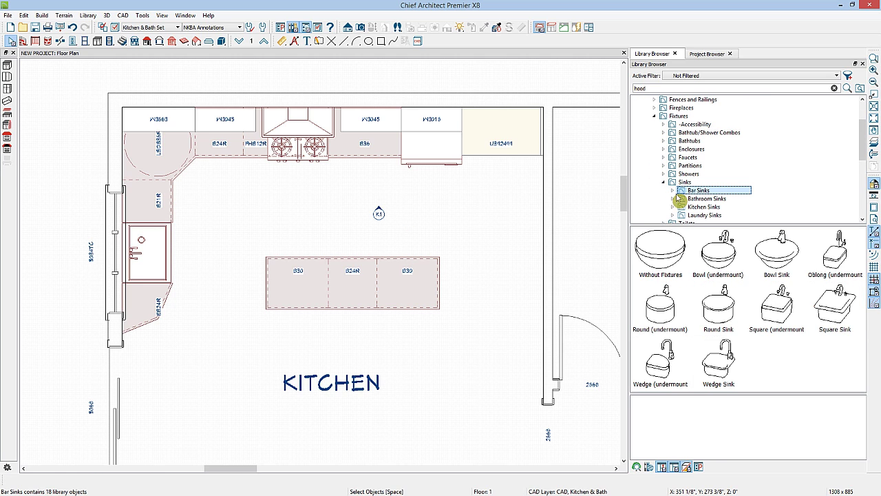
click(777, 315)
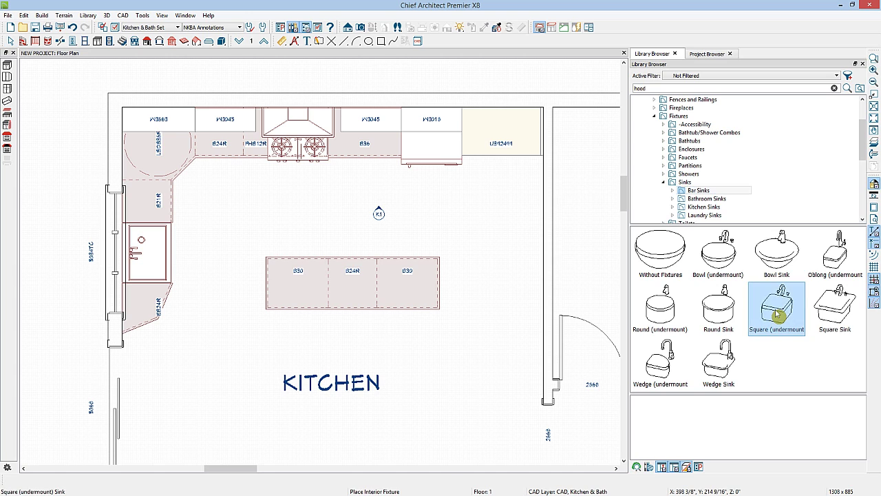
click(407, 277)
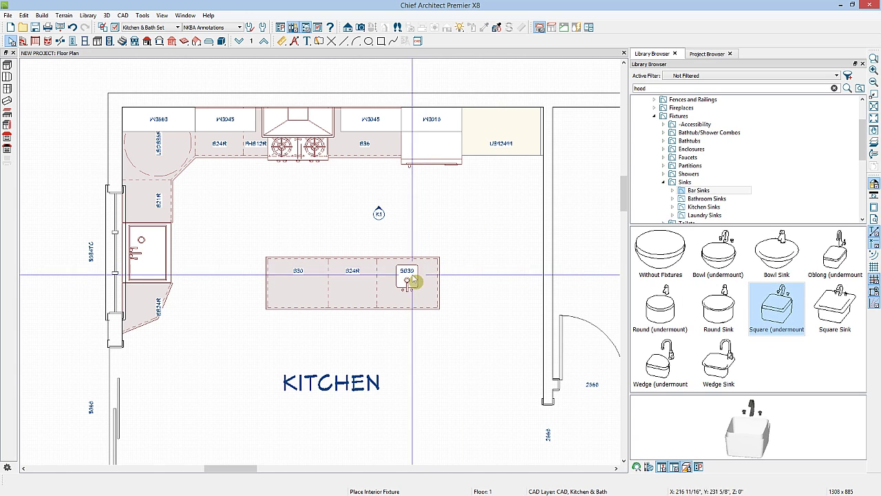
Create a full camera view from the kitchen's lower-right area toward the island, then return to the floor plan
click(360, 27)
drag(525, 456, 377, 291)
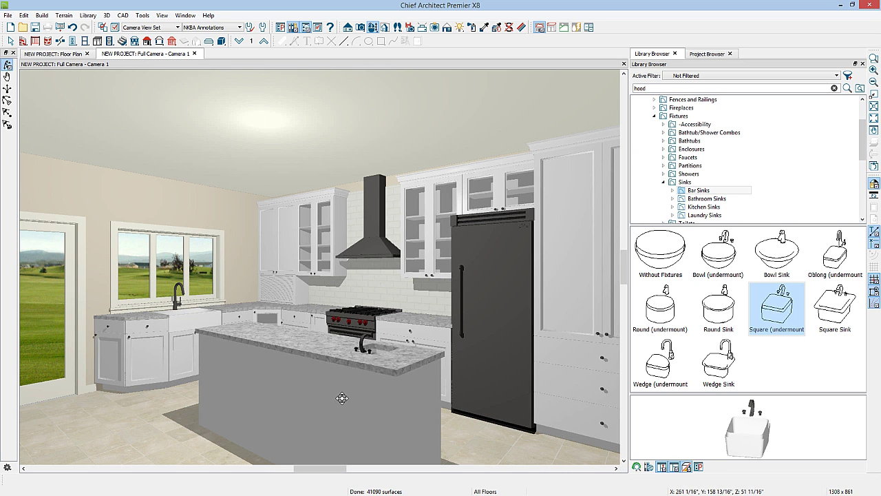
click(55, 54)
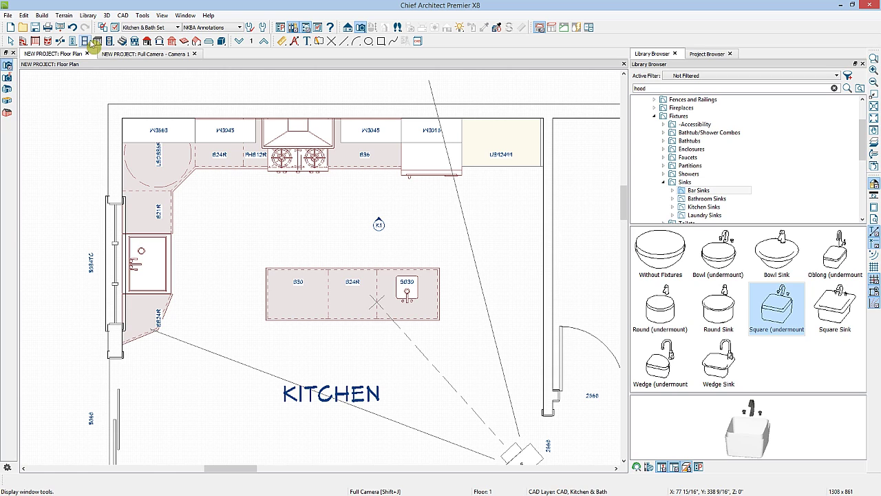
Place a base cabinet against the back of the island's left end and set its depth to 6"
click(97, 41)
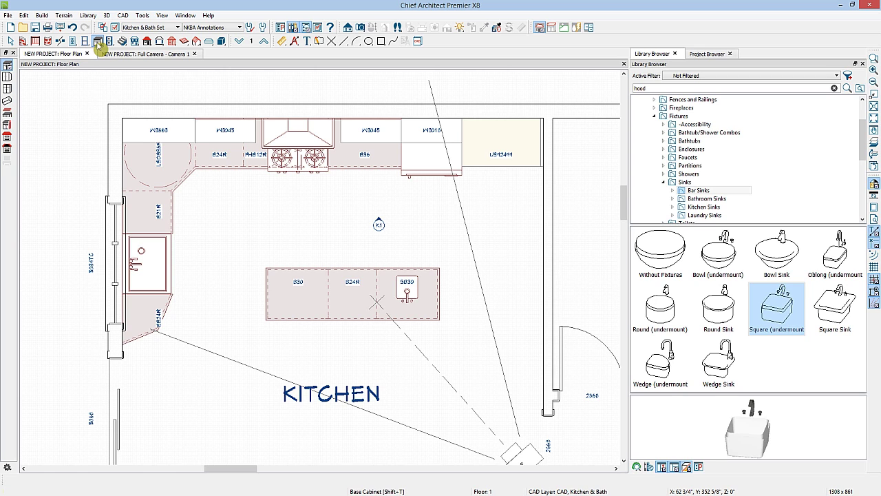
click(292, 341)
key(space)
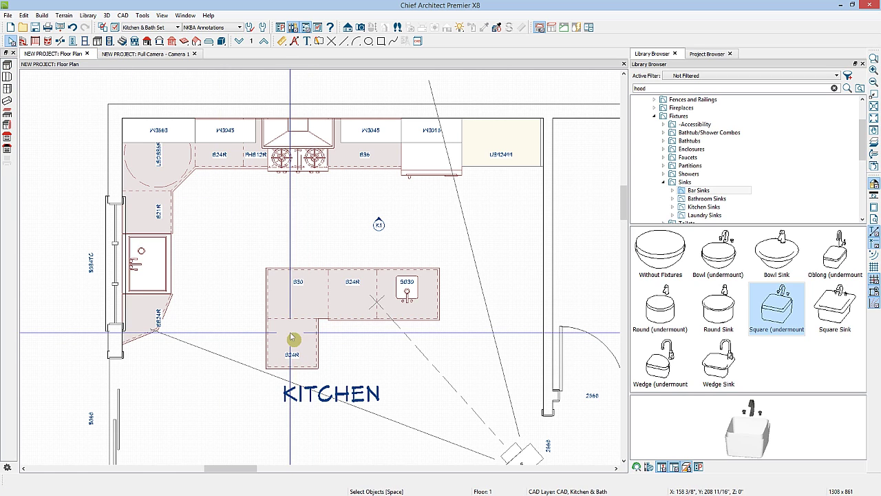
click(292, 346)
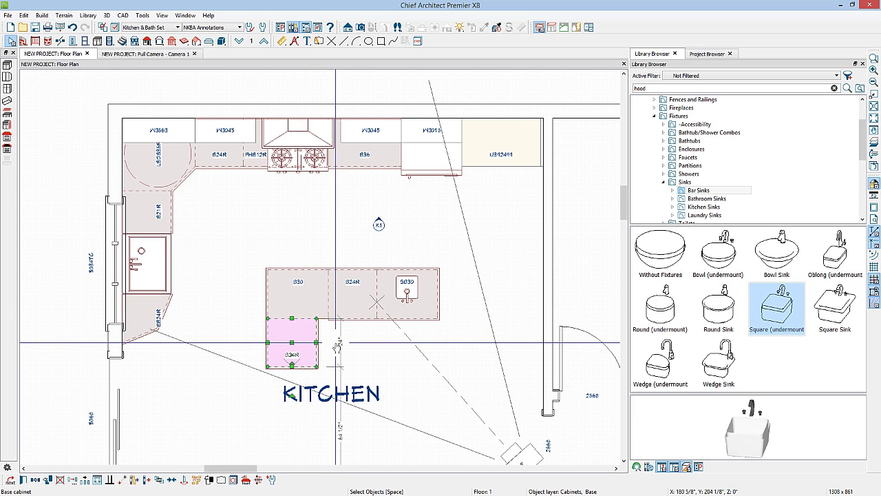
click(342, 346)
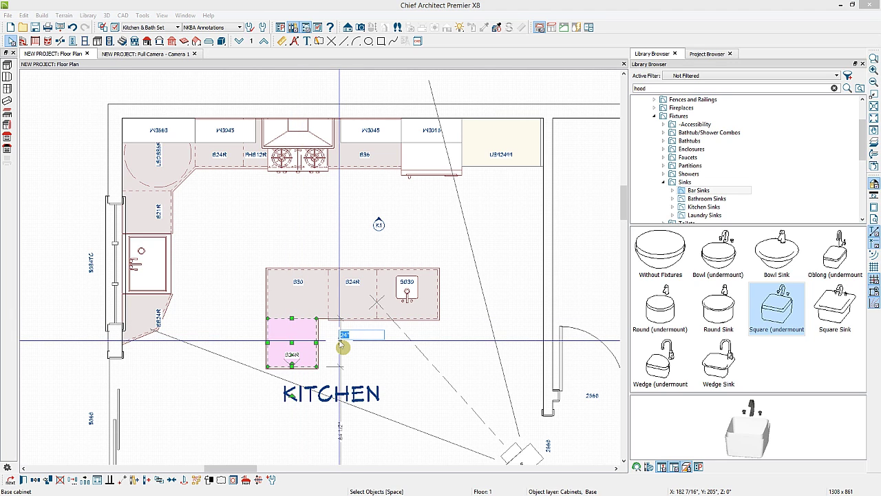
key(Return)
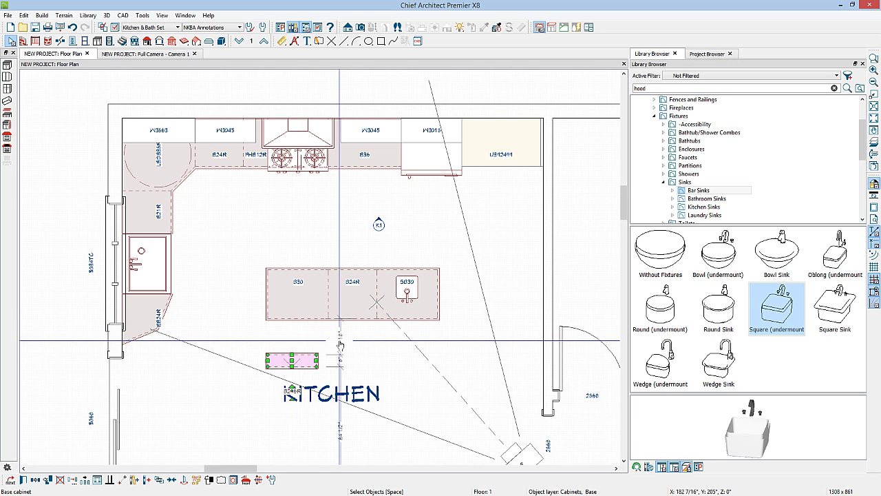
Set the shallow cabinet's width to 42" and replace its drawer-and-door front with a single Door - Panel face
double_click(308, 326)
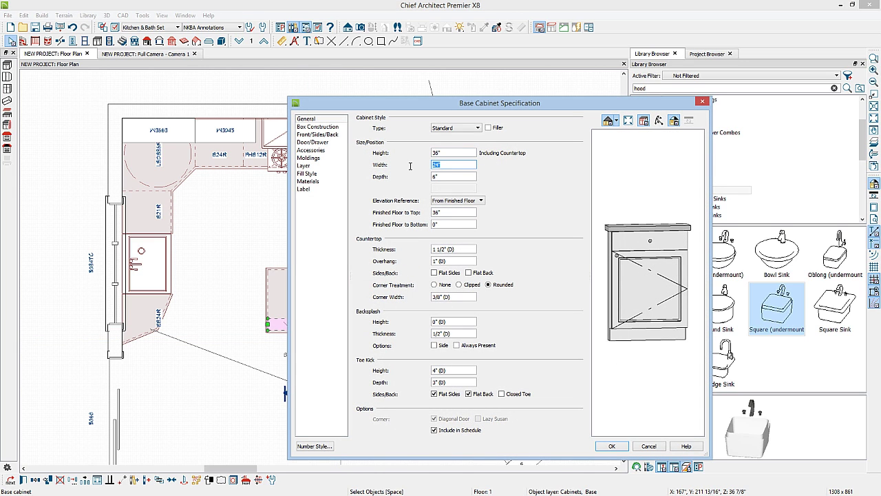
text(42)
click(627, 247)
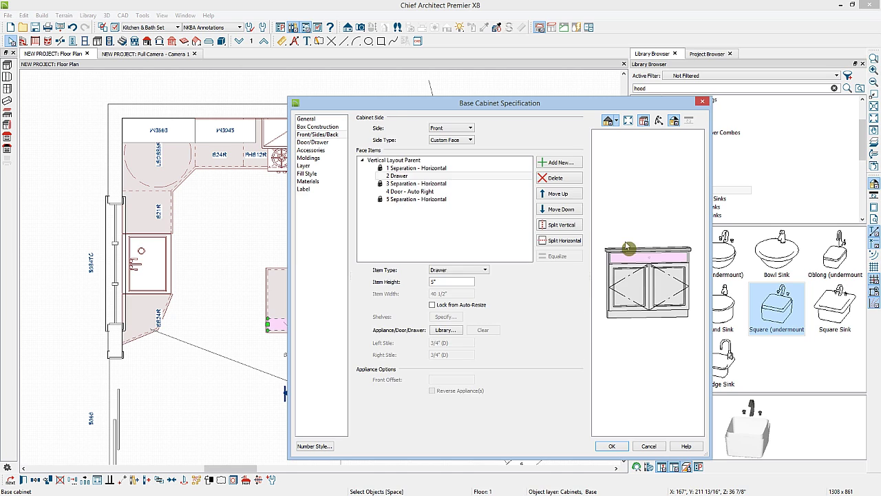
click(550, 177)
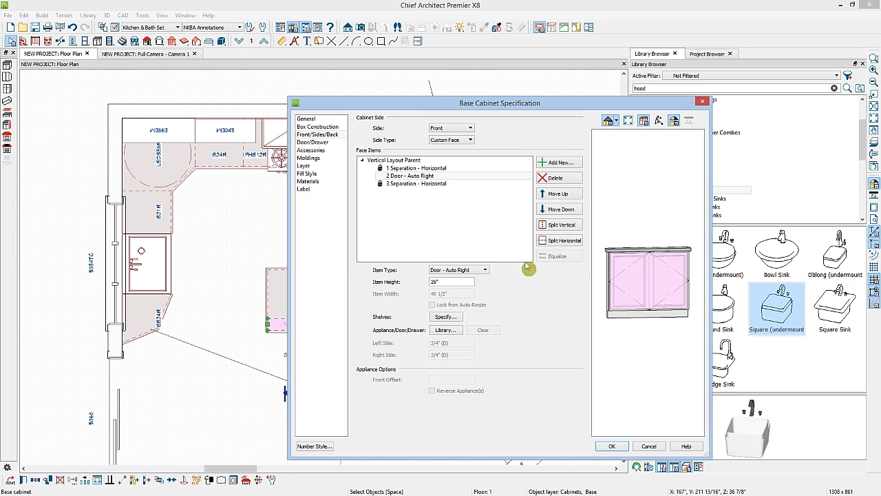
click(449, 270)
click(448, 353)
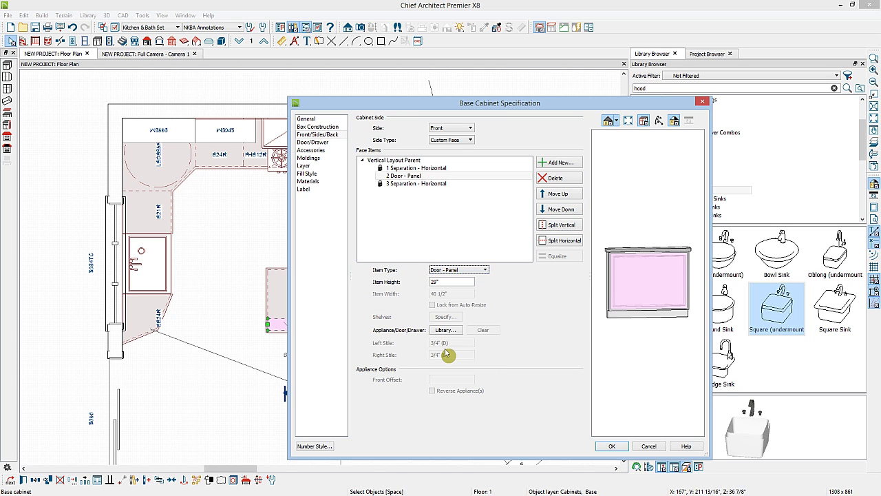
click(647, 314)
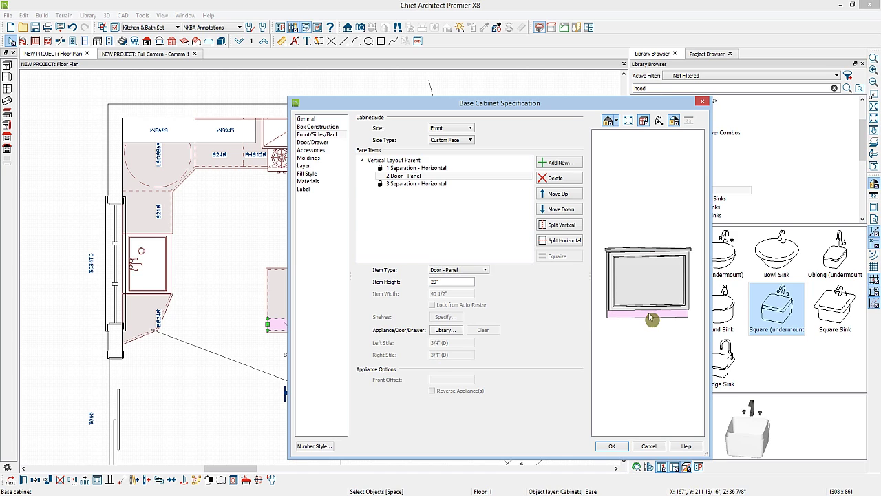
Remove the shallow panel cabinet's toe kick by setting its height to 0
click(306, 119)
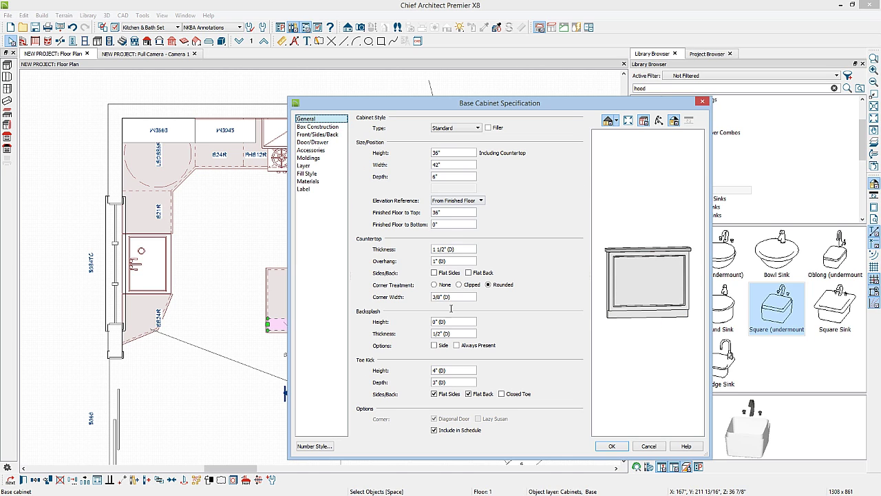
drag(458, 370, 395, 370)
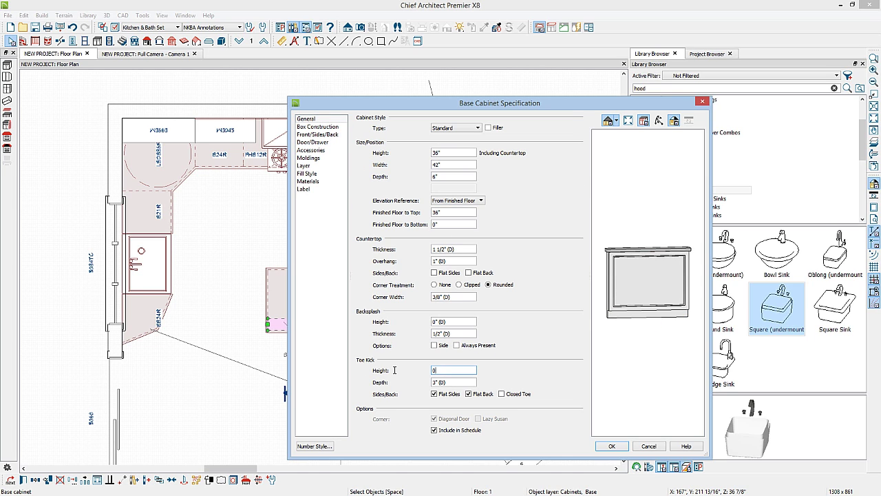
text(0)
click(611, 446)
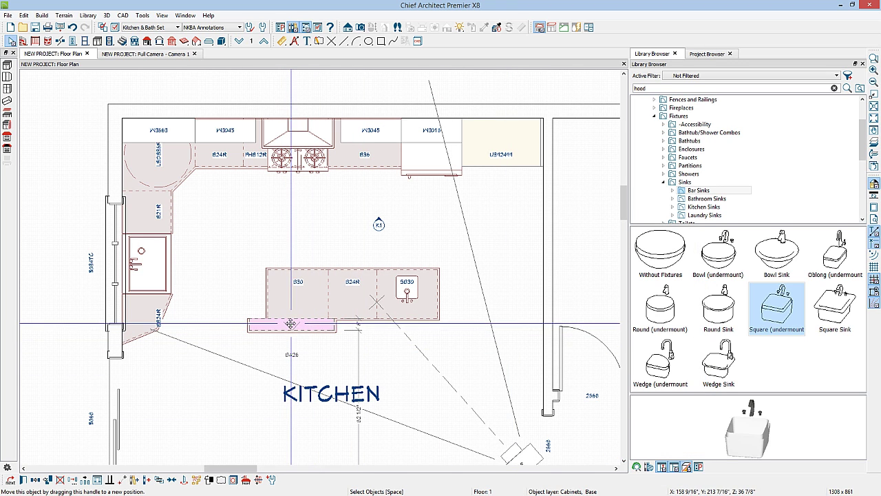
Align the panel cabinet with the island's left edge and copy it alongside to cover the rest of the back, checking the result in 3D
drag(291, 323, 310, 327)
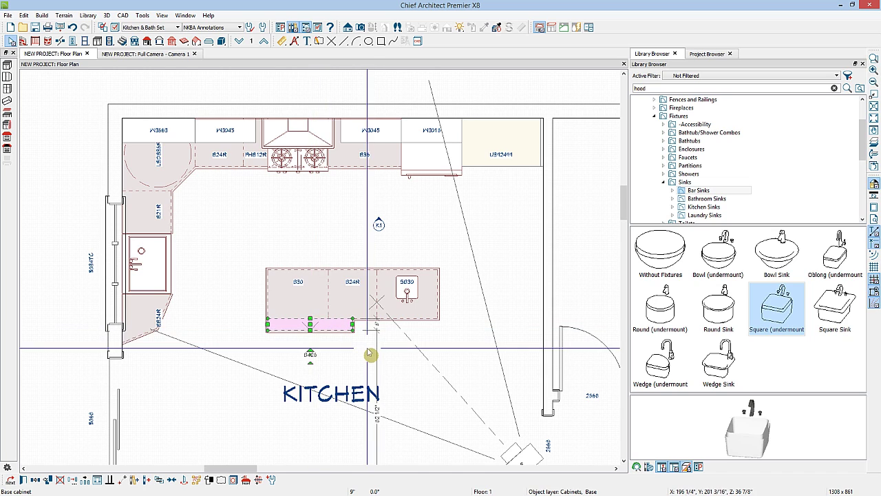
click(35, 479)
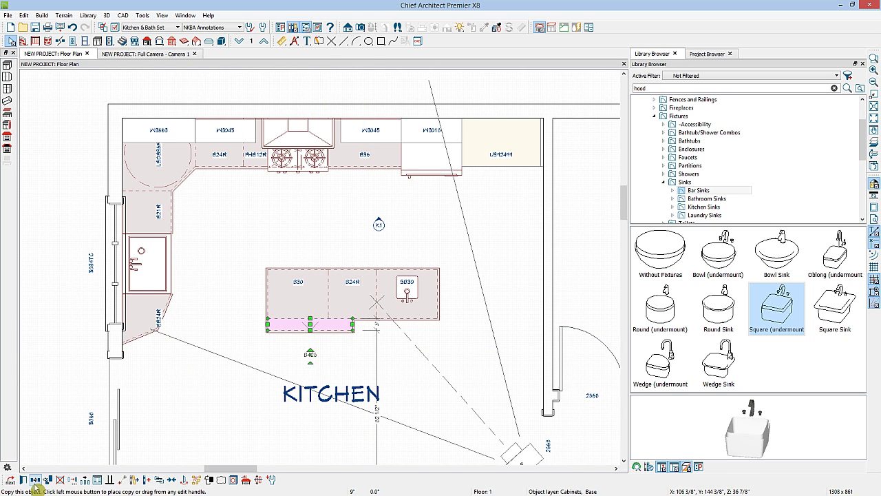
click(409, 320)
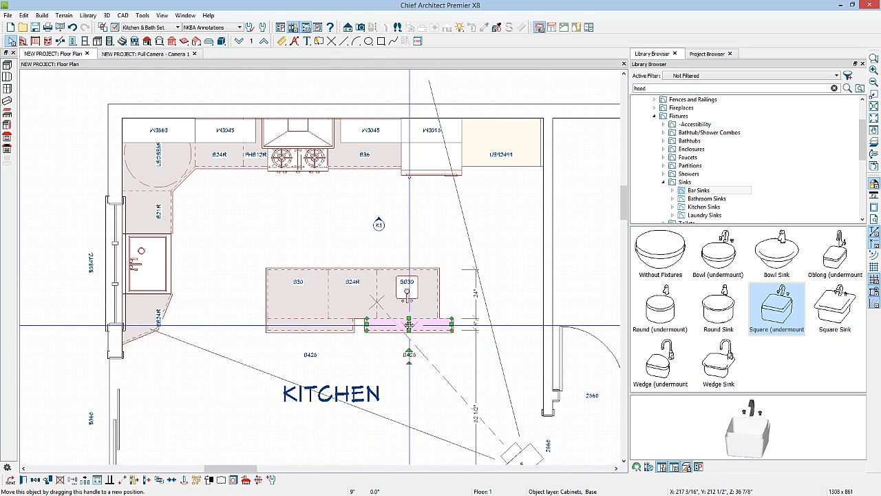
drag(409, 323, 378, 334)
click(170, 54)
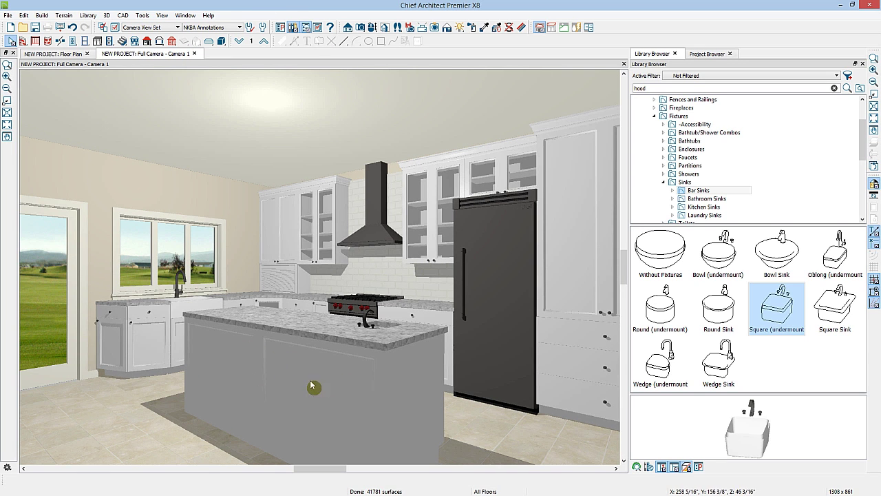
click(69, 54)
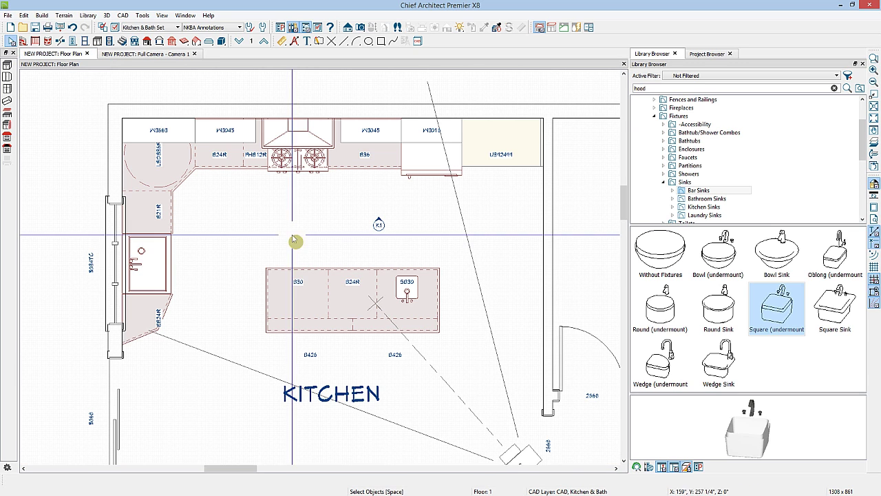
click(345, 311)
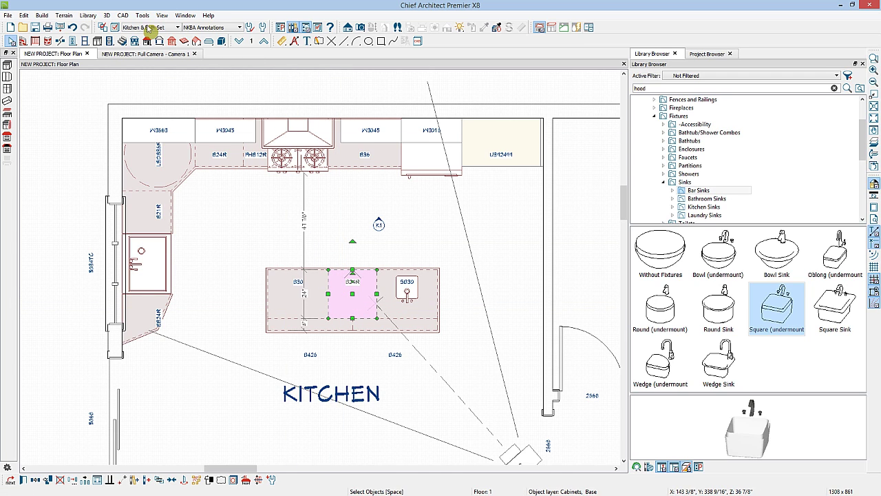
click(98, 41)
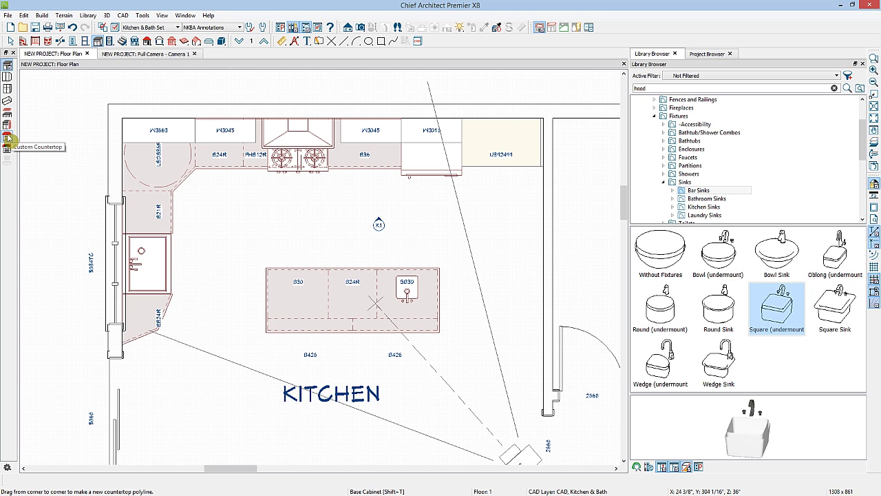
key(space)
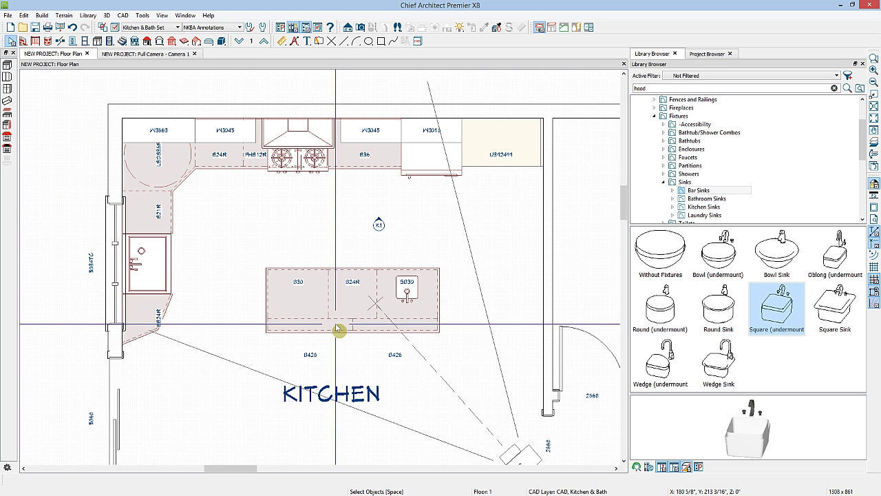
Generate a custom countertop from the left back panel cabinet and stretch it over the whole island, checking it in the camera view
click(338, 328)
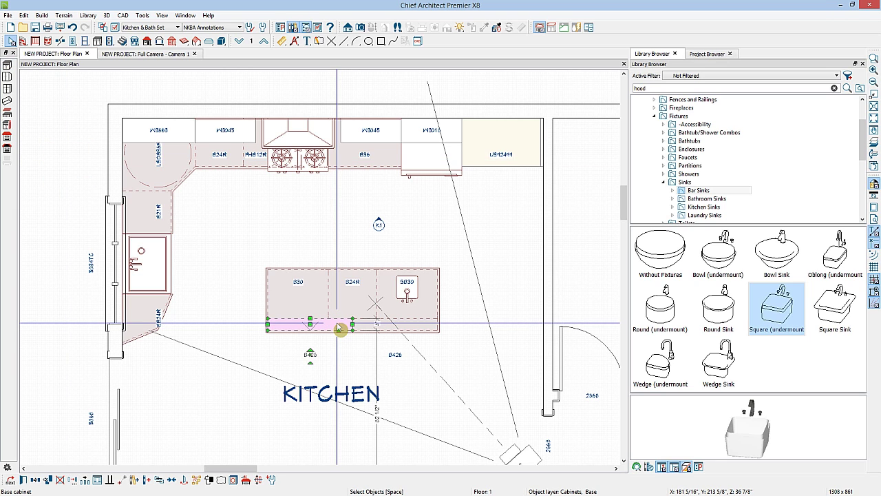
click(245, 482)
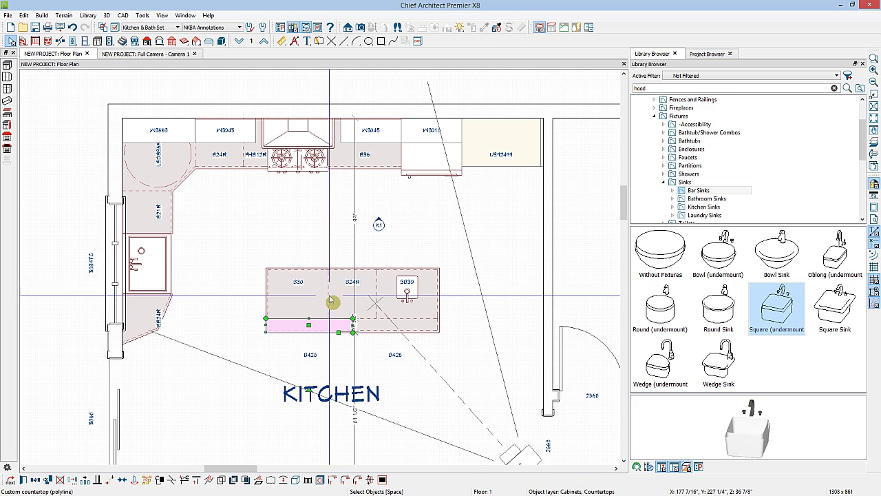
click(312, 329)
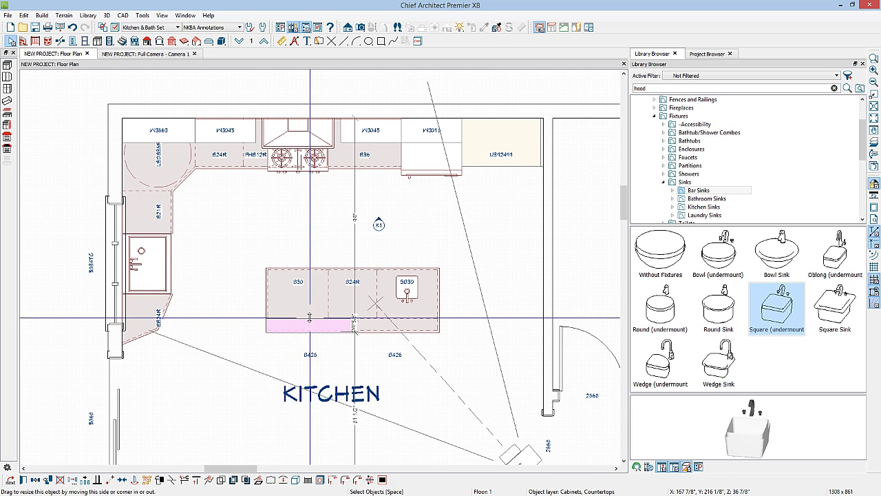
drag(309, 318, 309, 270)
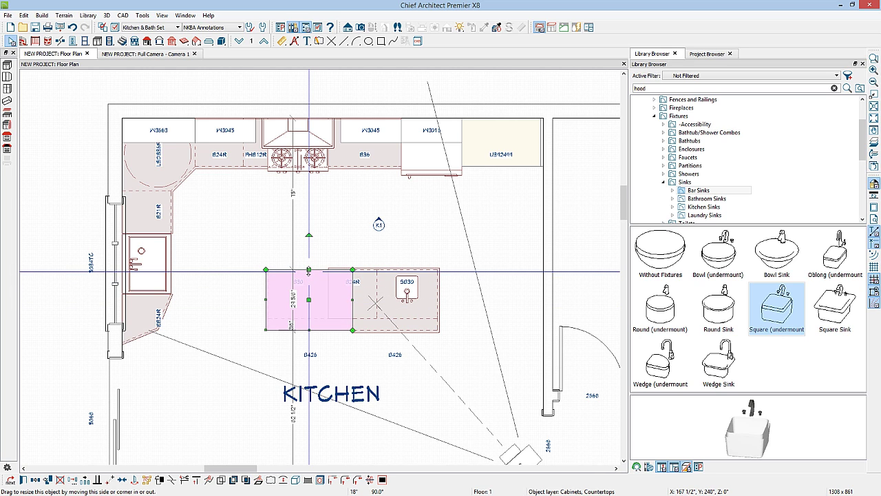
scroll(311, 334, up, 2)
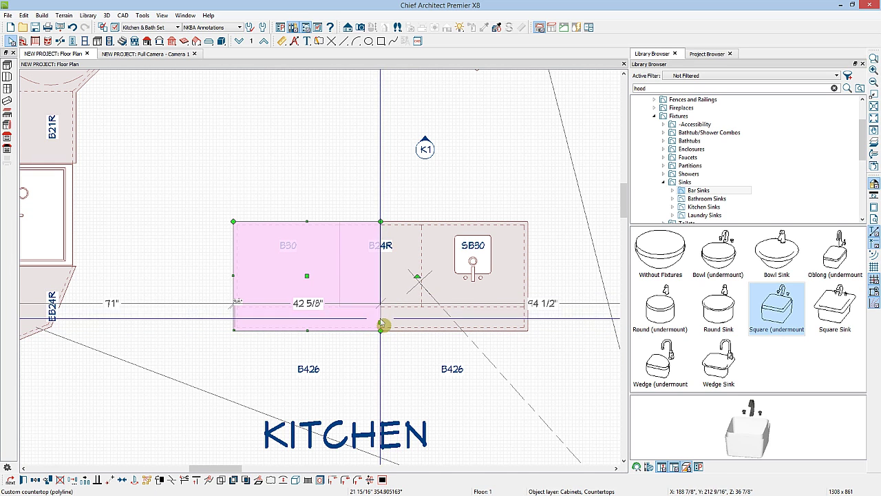
drag(380, 322, 528, 295)
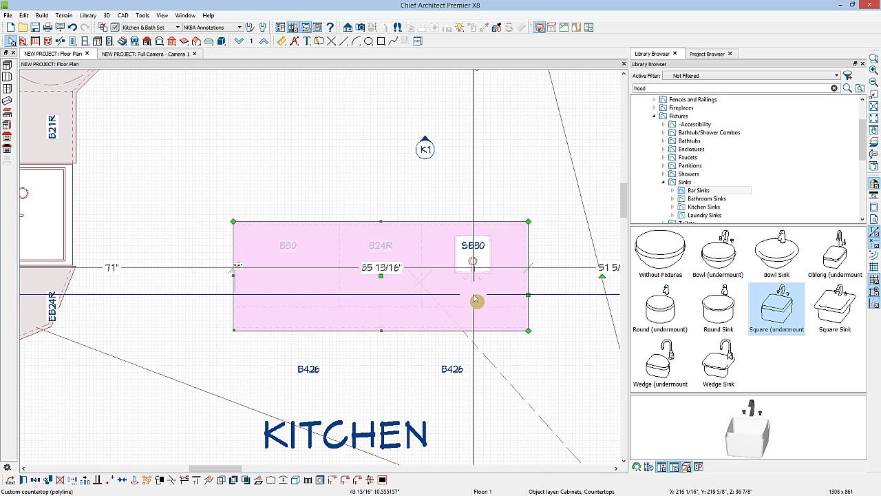
click(157, 55)
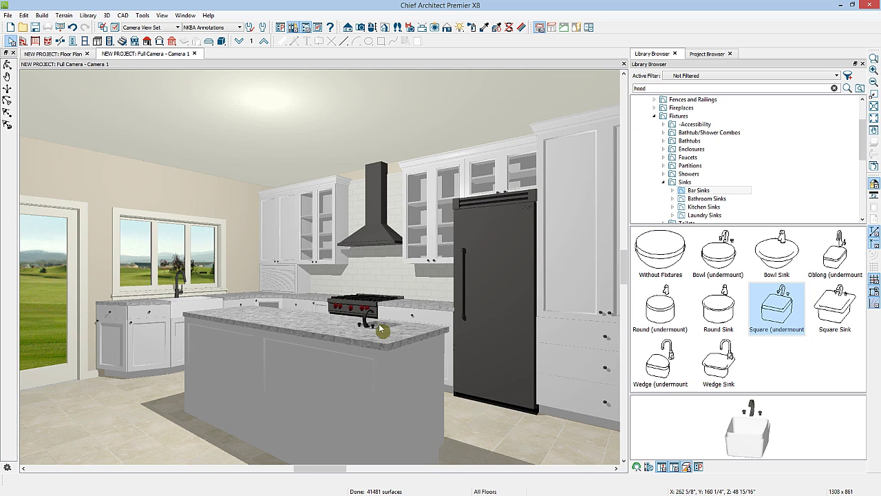
click(73, 54)
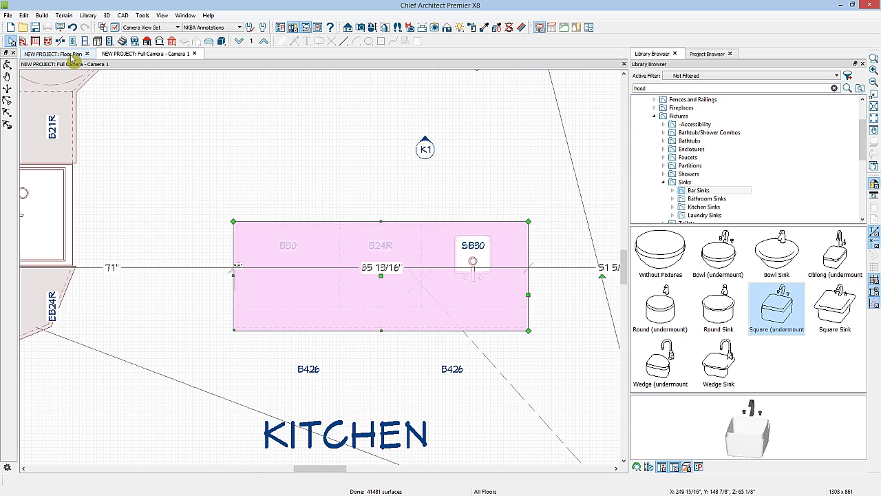
Extend the island countertop's back edge and set its overhang past the panel cabinets to 4"
click(382, 333)
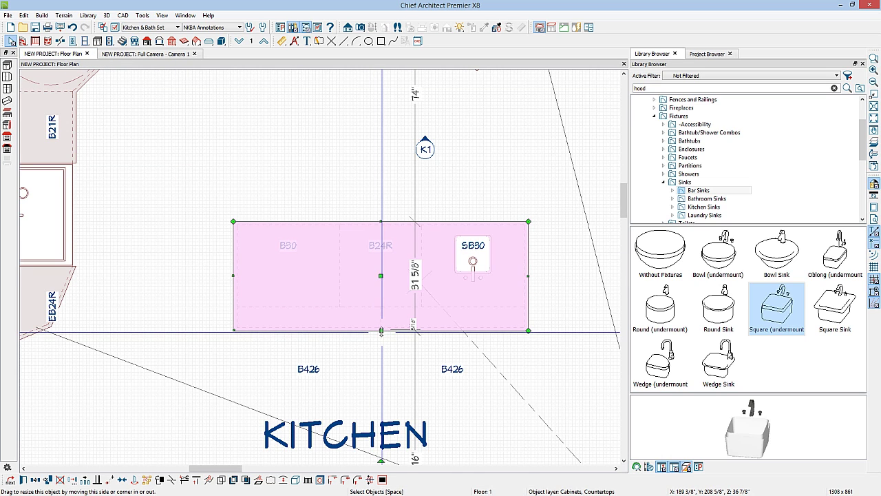
drag(382, 331, 382, 357)
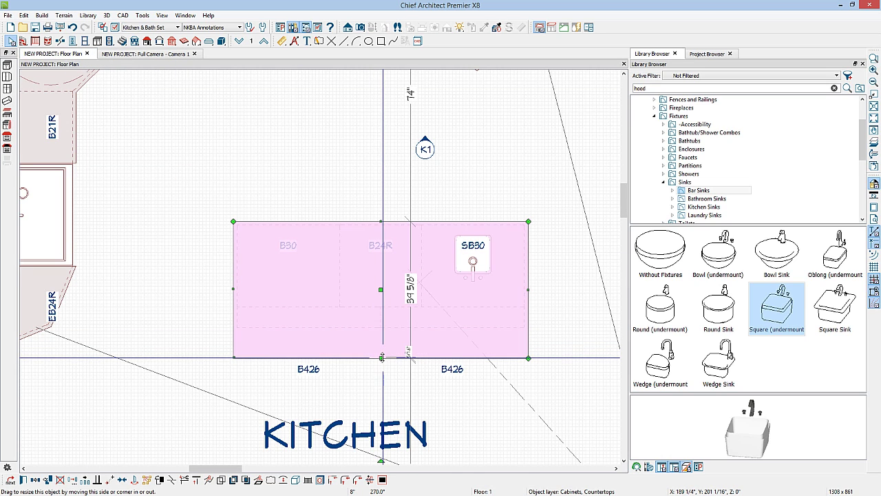
click(286, 43)
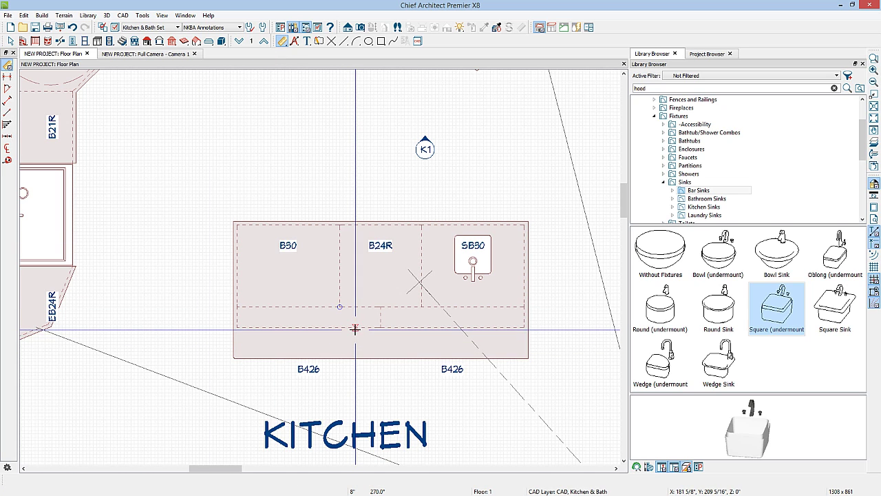
key(space)
click(374, 361)
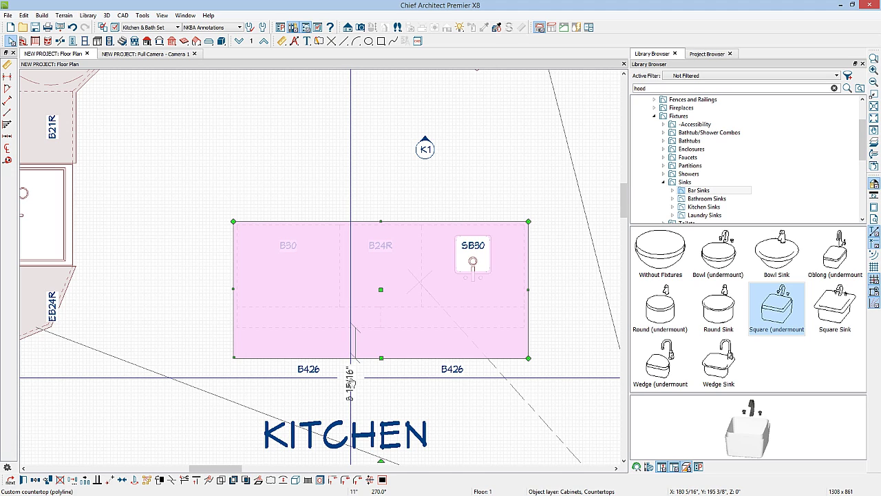
click(350, 386)
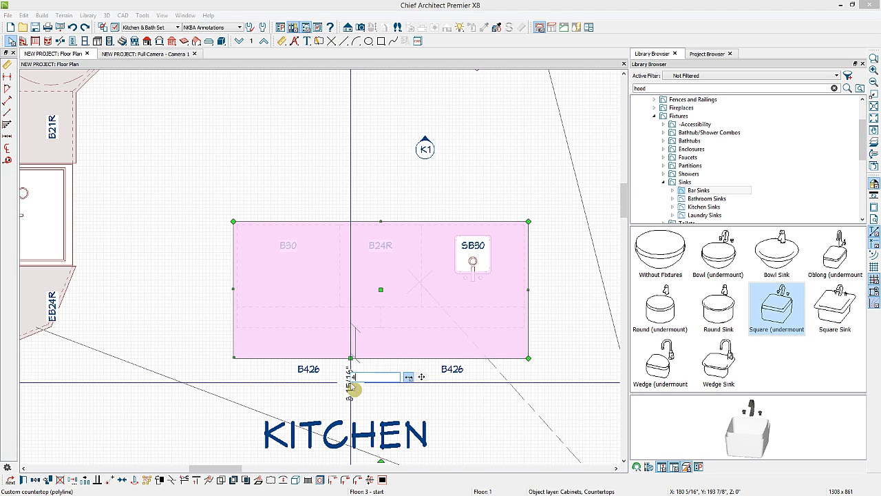
key(Return)
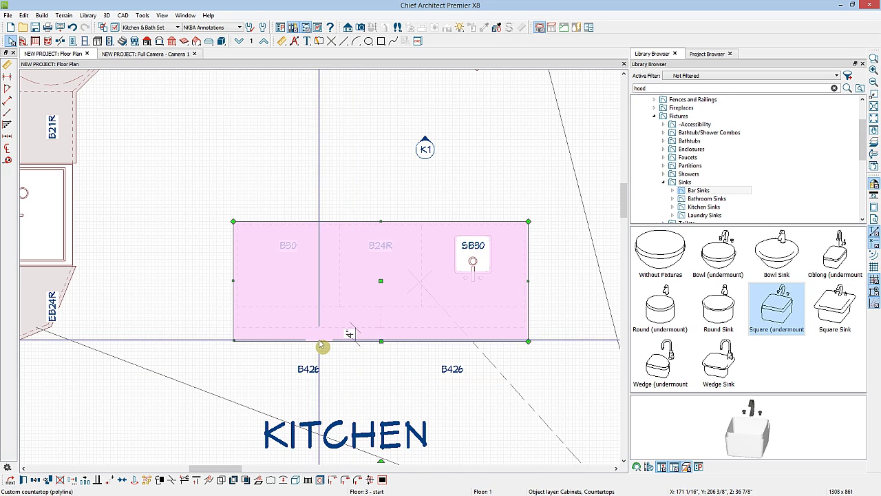
click(268, 348)
click(253, 339)
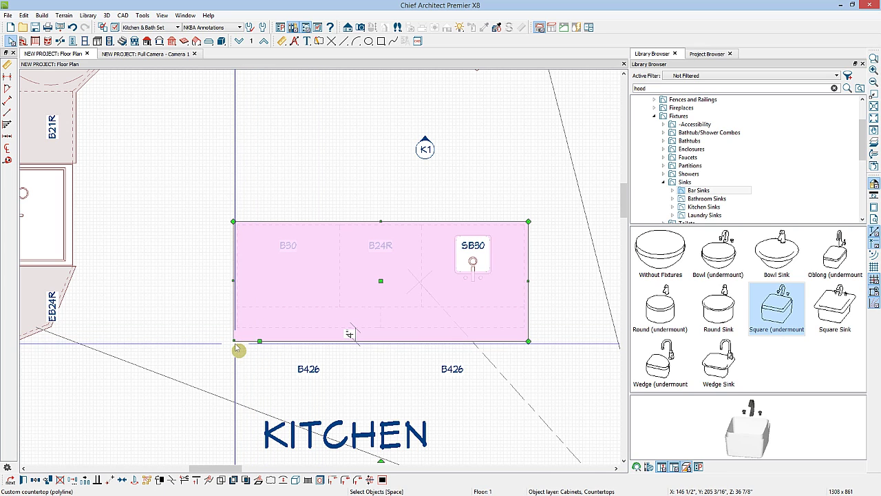
click(308, 341)
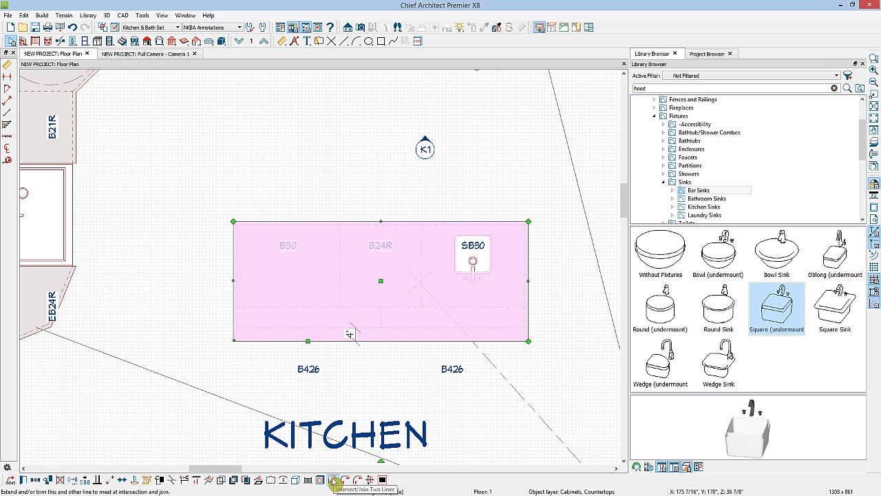
click(333, 480)
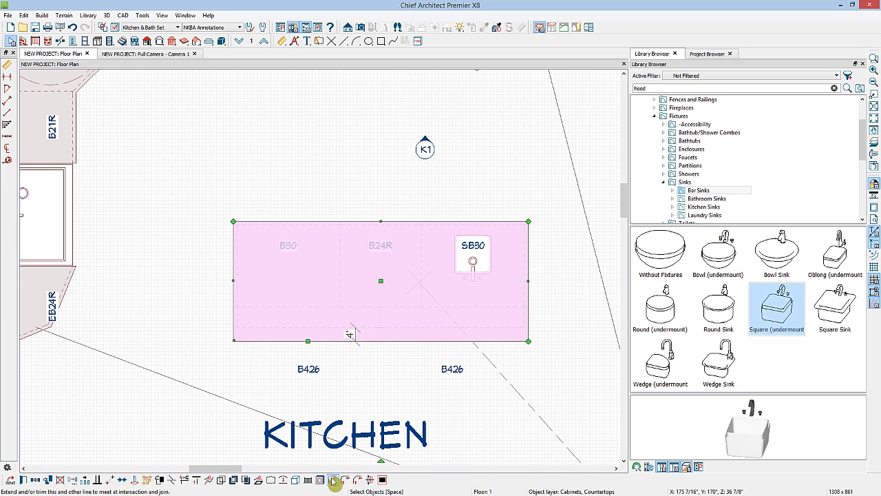
click(236, 332)
click(482, 265)
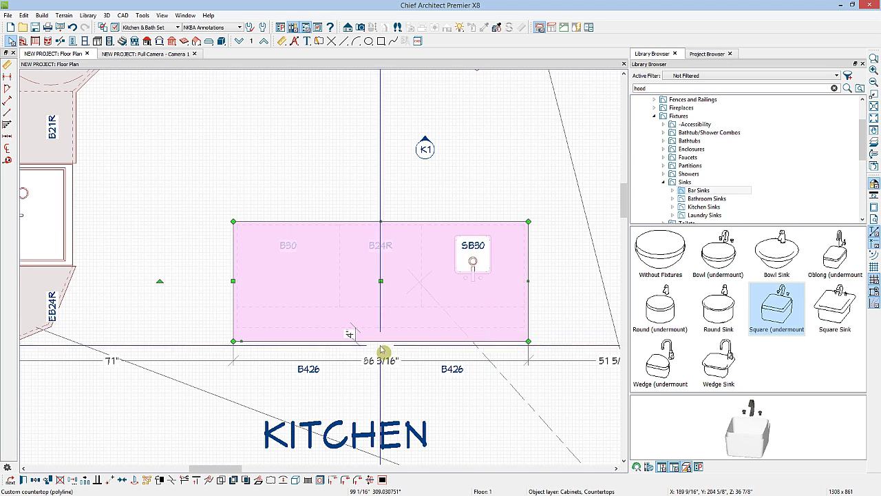
click(268, 342)
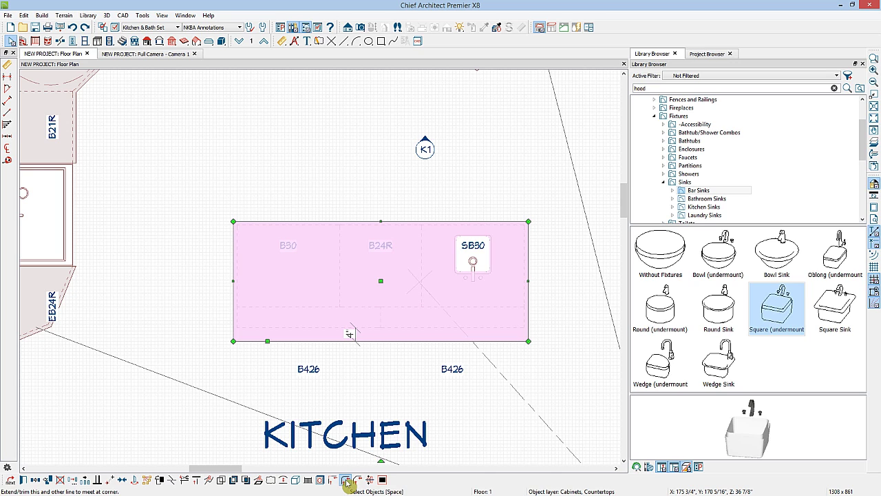
key(Escape)
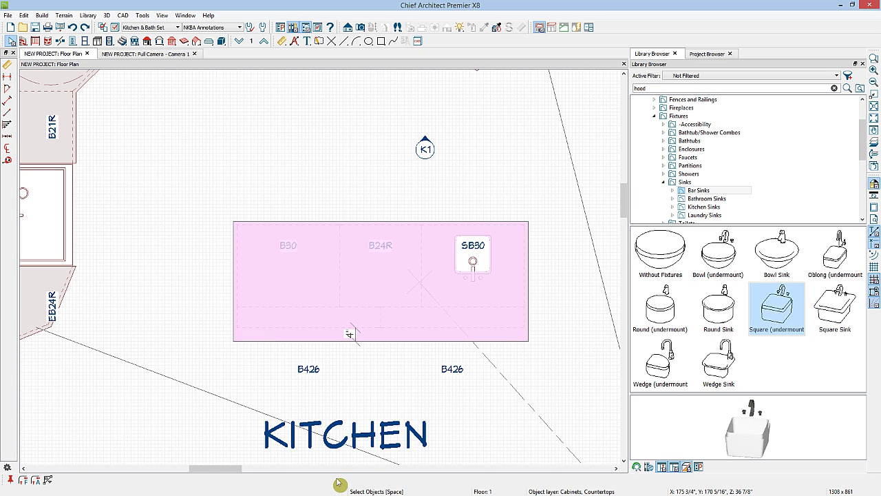
Set the fillet radius to 2" and round both corners of the island countertop's overhanging back edge
click(23, 480)
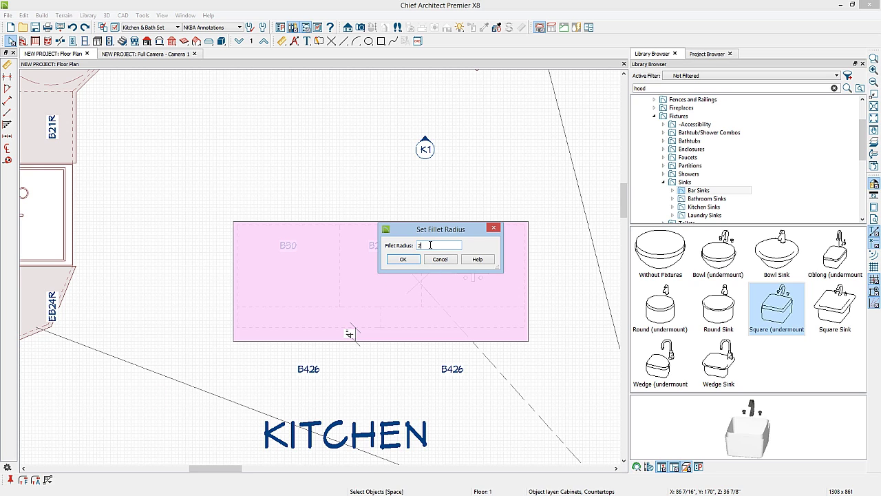
text(2)
click(404, 259)
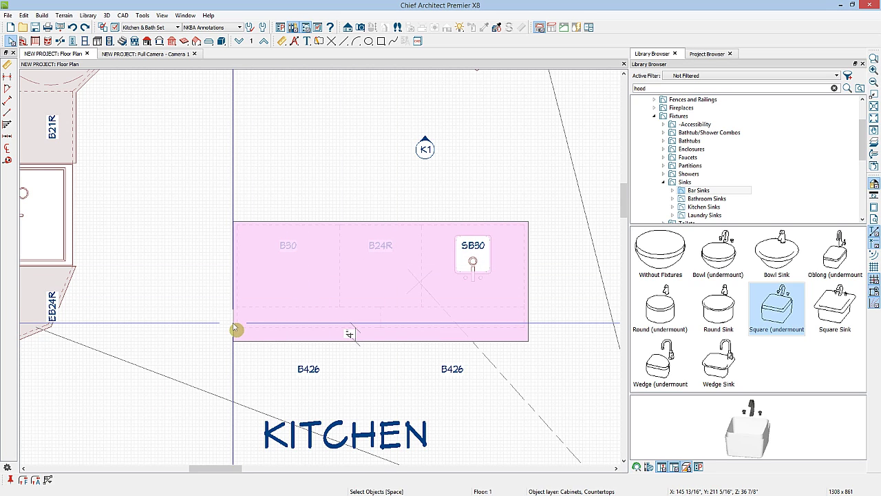
click(236, 330)
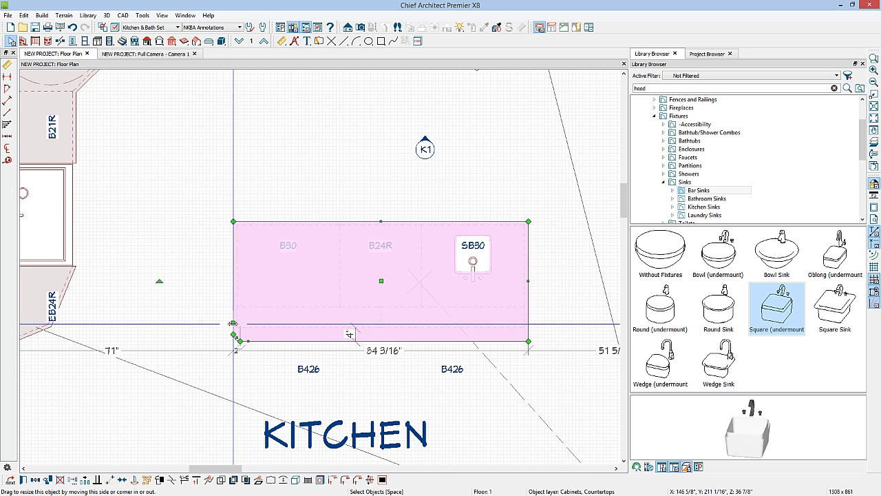
click(502, 350)
click(498, 343)
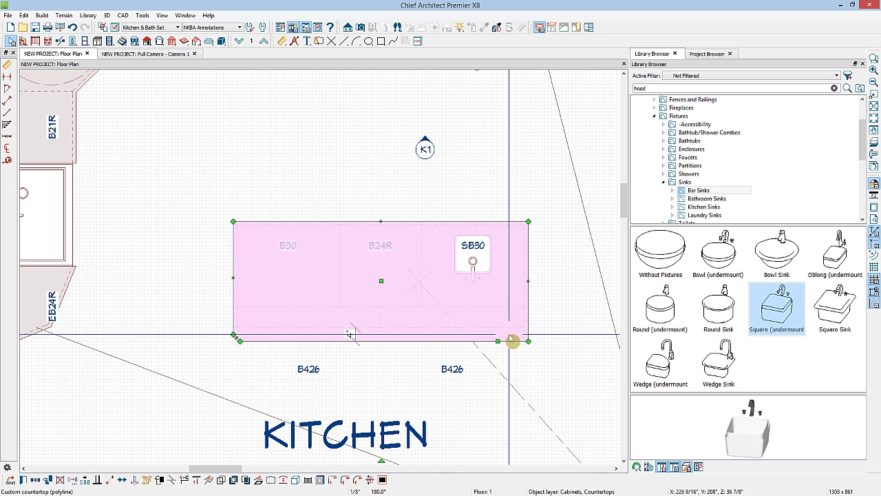
key(Escape)
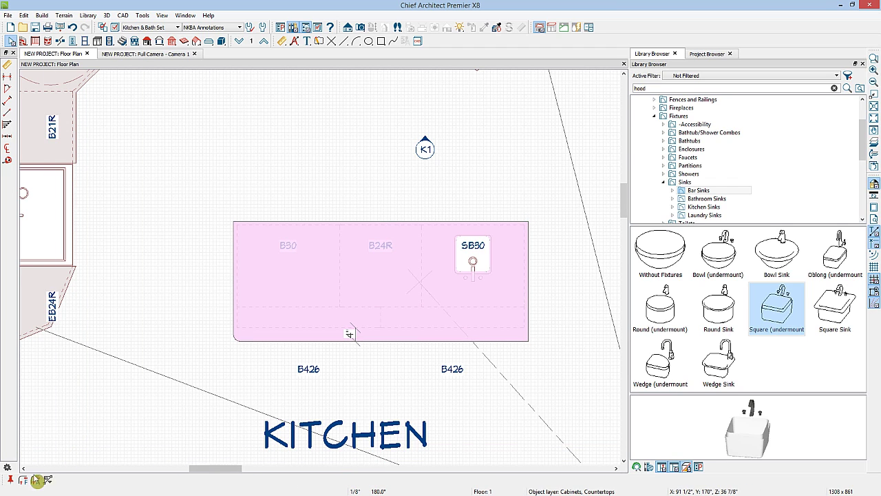
click(531, 333)
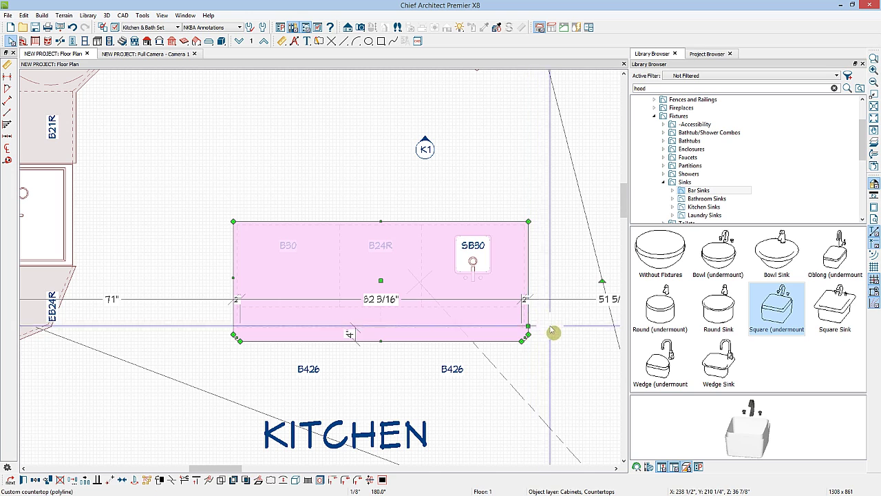
Change the island countertop's back edge into an outward-bowing arc and check it in the camera view
click(510, 358)
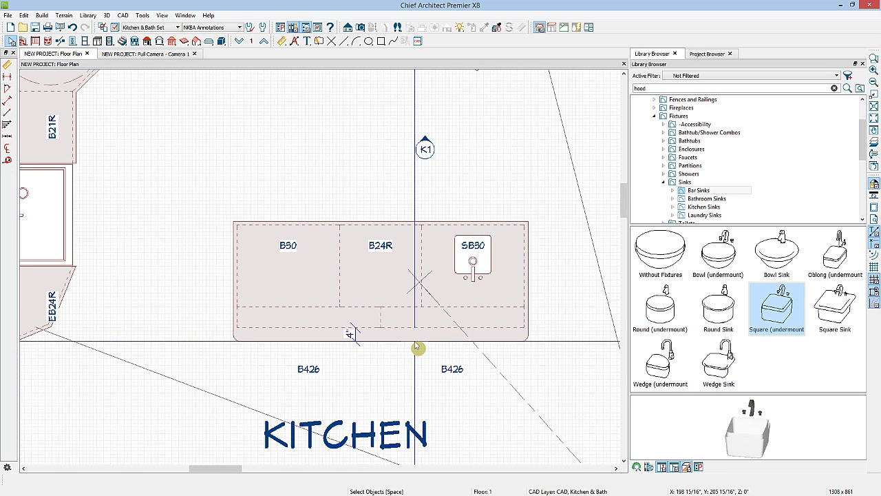
click(414, 340)
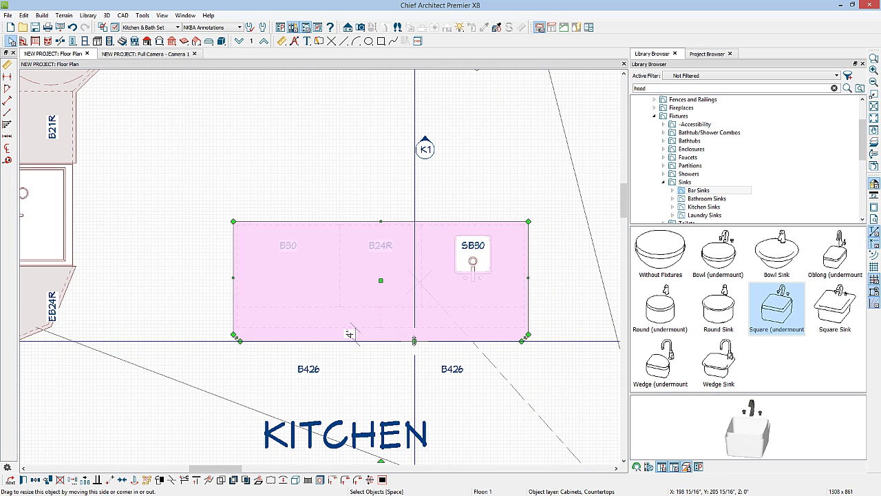
click(283, 480)
key(Escape)
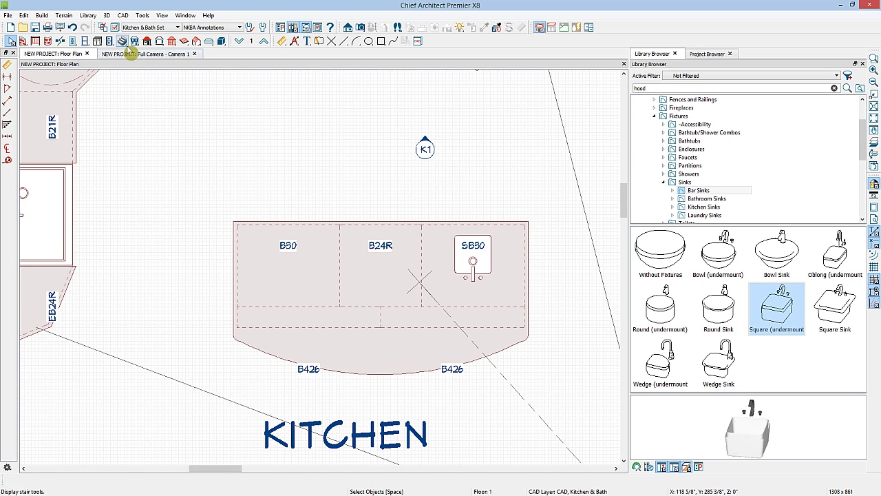
click(150, 55)
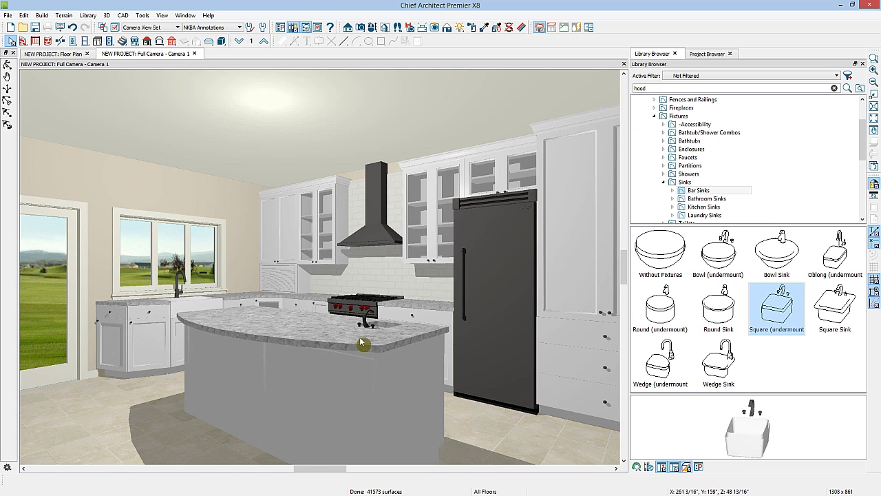
In the floor plan, dimension the aisles from the range-wall counter and from the sink-side counter to the island
click(71, 54)
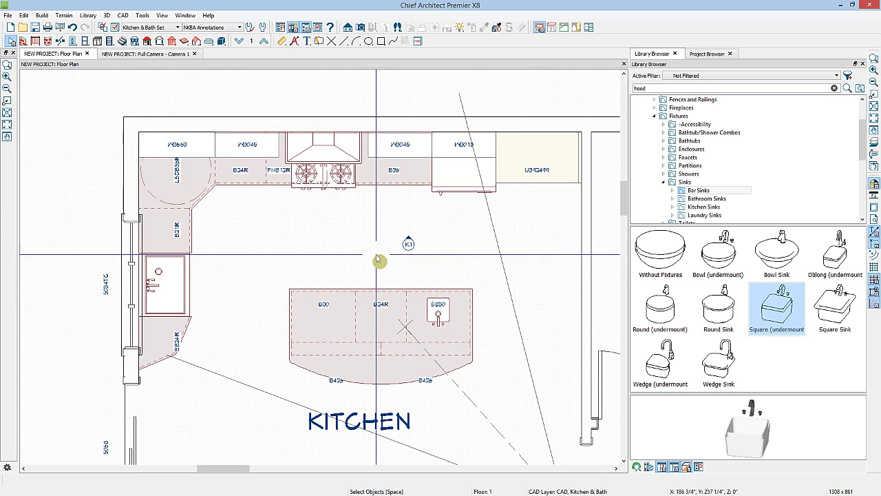
click(282, 41)
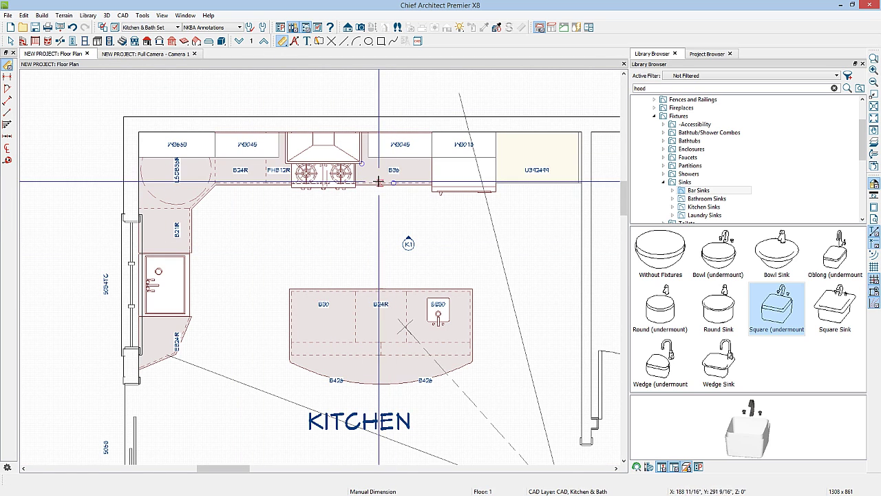
drag(373, 185, 374, 289)
drag(195, 316, 290, 316)
key(space)
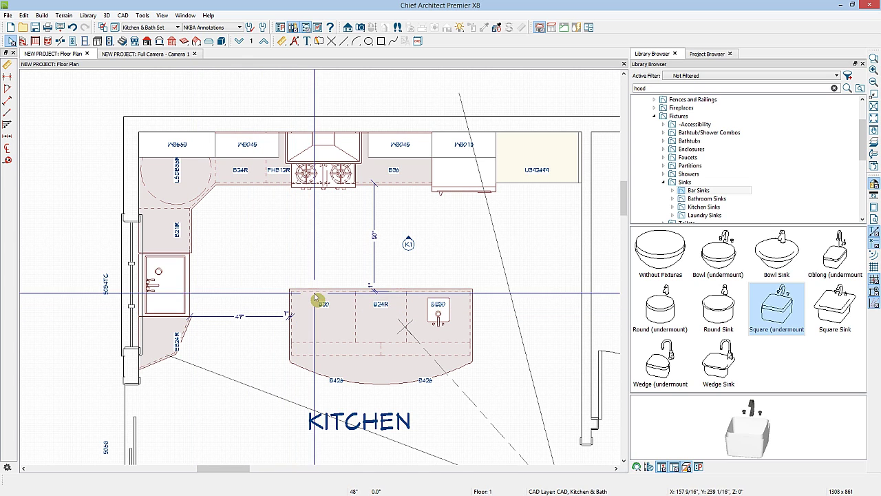
Select the whole island and set its clearances to the sink-side counter and the range-wall counter to 48" each
drag(461, 292, 240, 320)
click(241, 320)
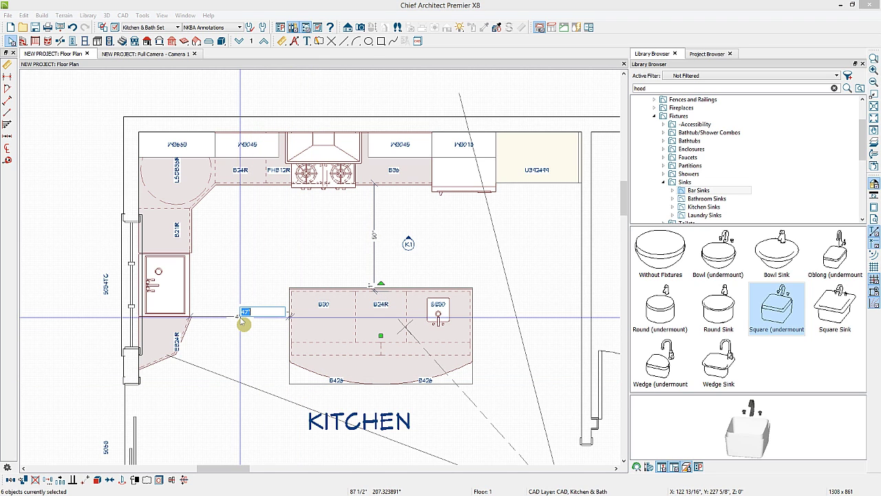
text(48)
key(Return)
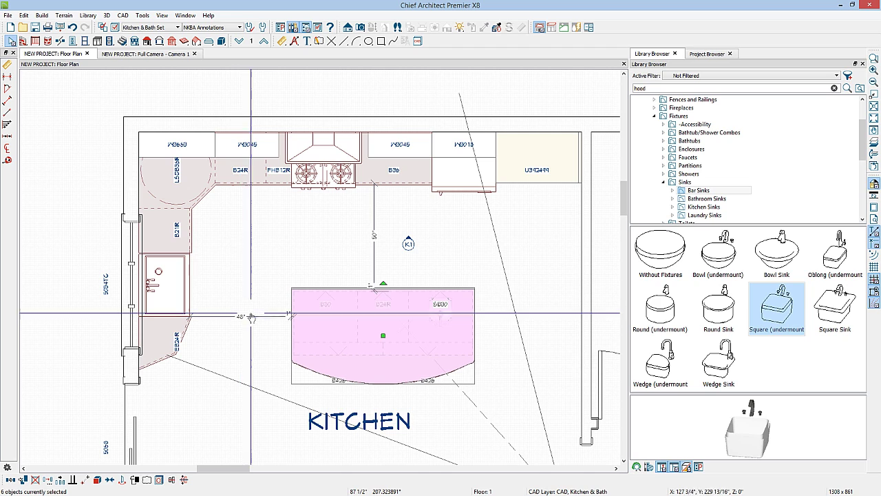
click(377, 237)
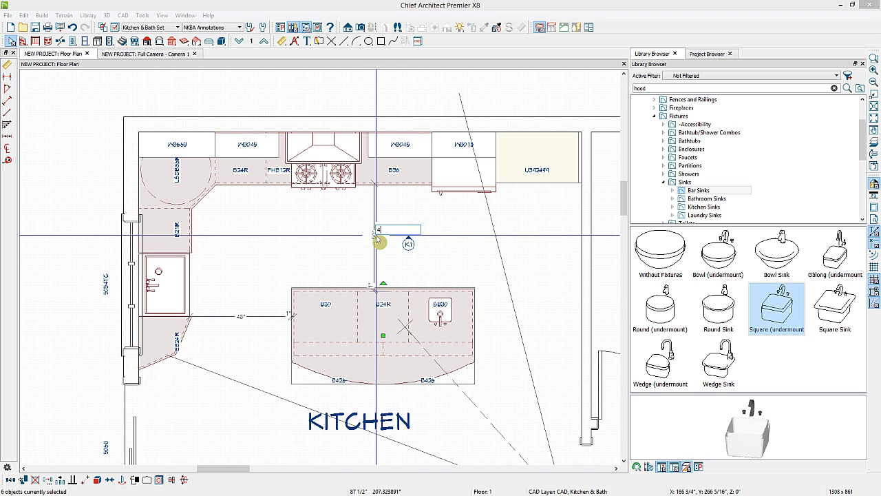
text(48)
key(Return)
key(Escape)
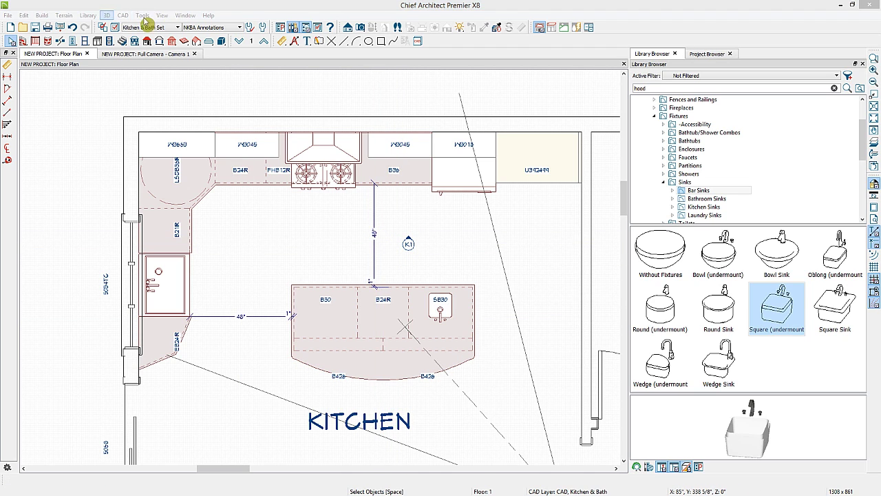
Check the repositioned island in 3D, close the camera view and switch the floor plan to Electrical Annotations
click(150, 54)
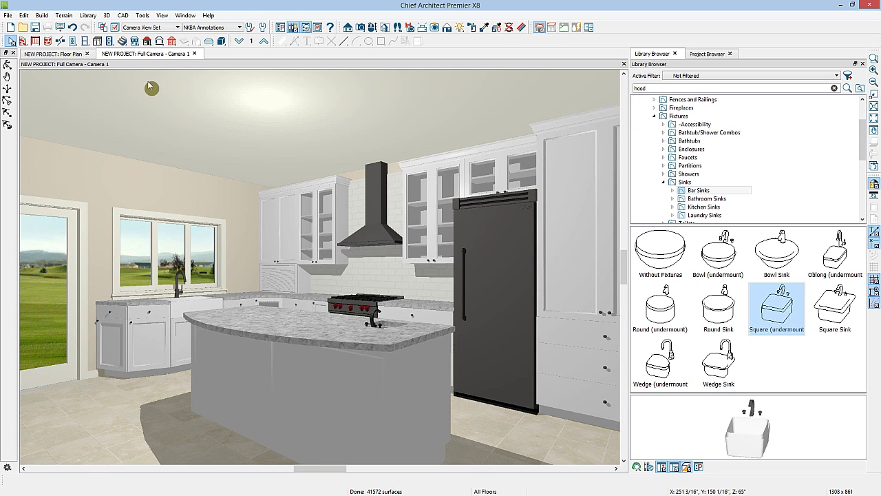
click(195, 54)
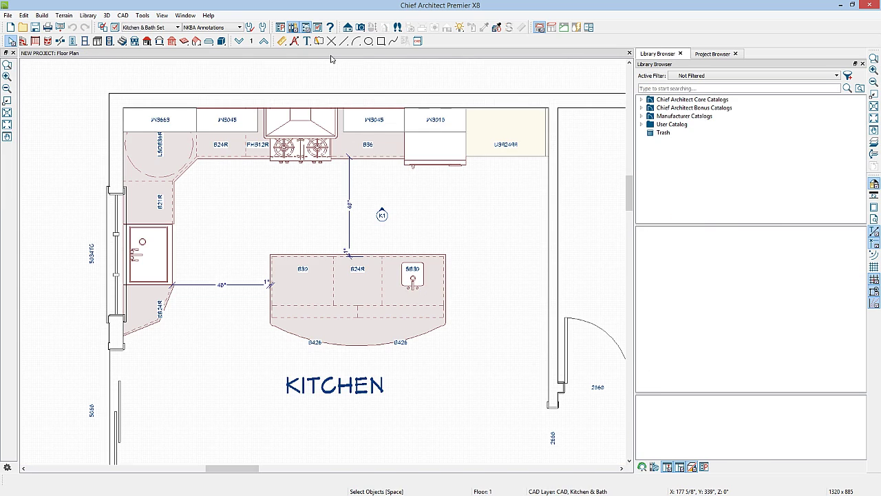
click(210, 28)
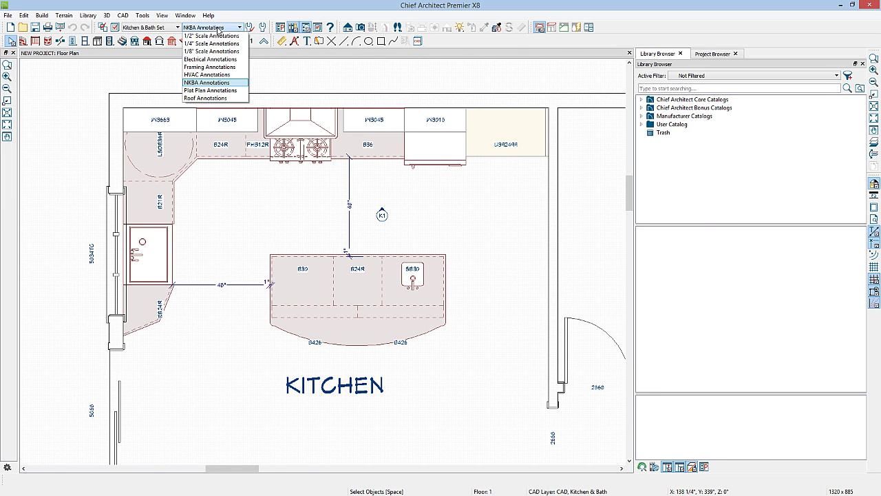
click(208, 59)
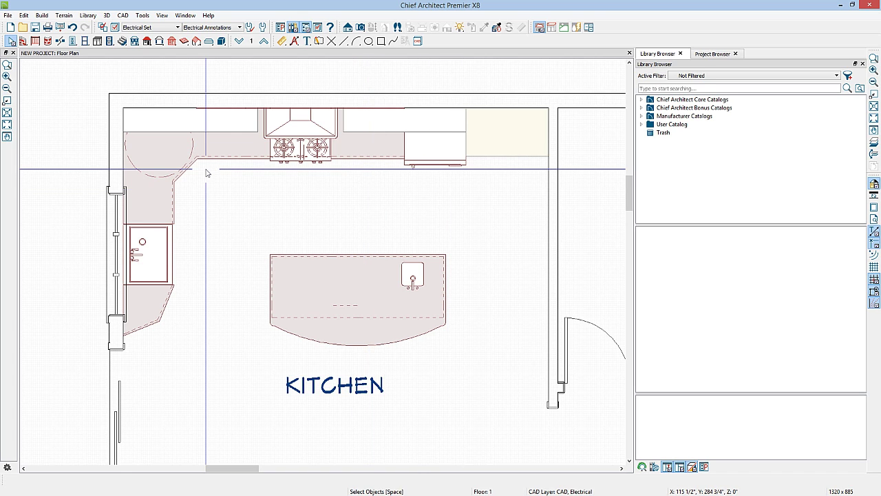
Try placing one 110V outlet on the kitchen's right wall and another on the open floor, then delete them
click(110, 42)
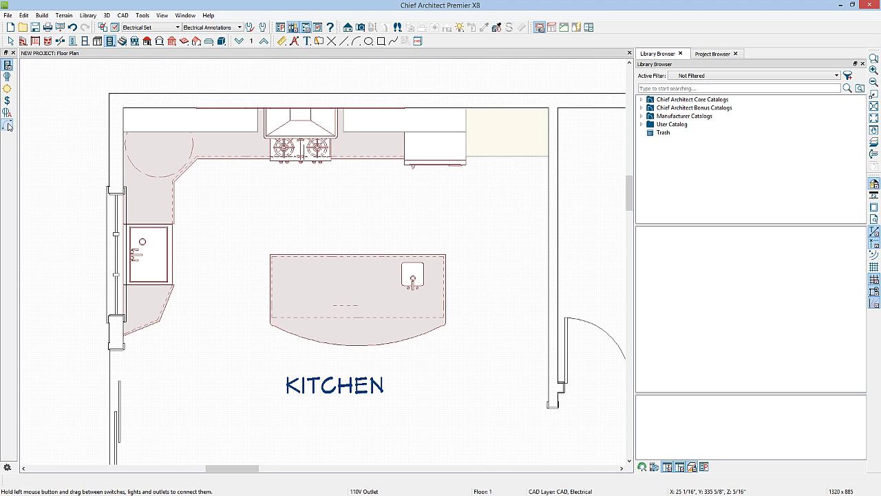
click(7, 65)
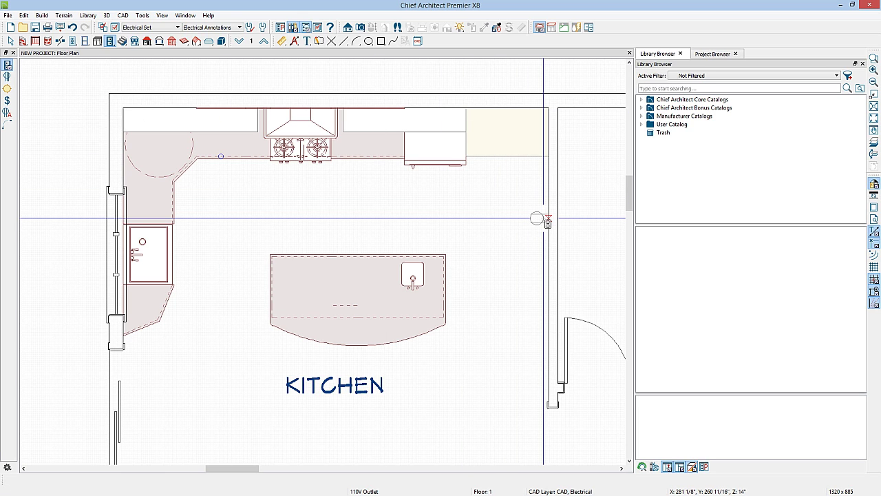
click(543, 219)
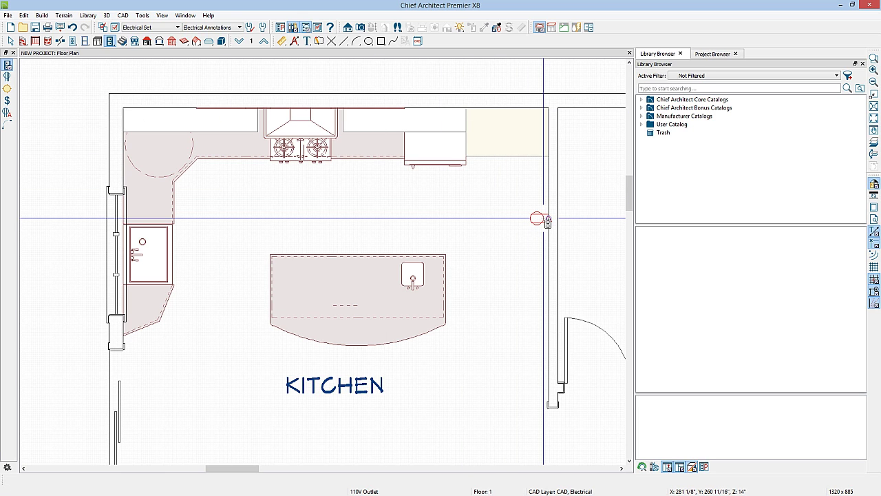
click(479, 212)
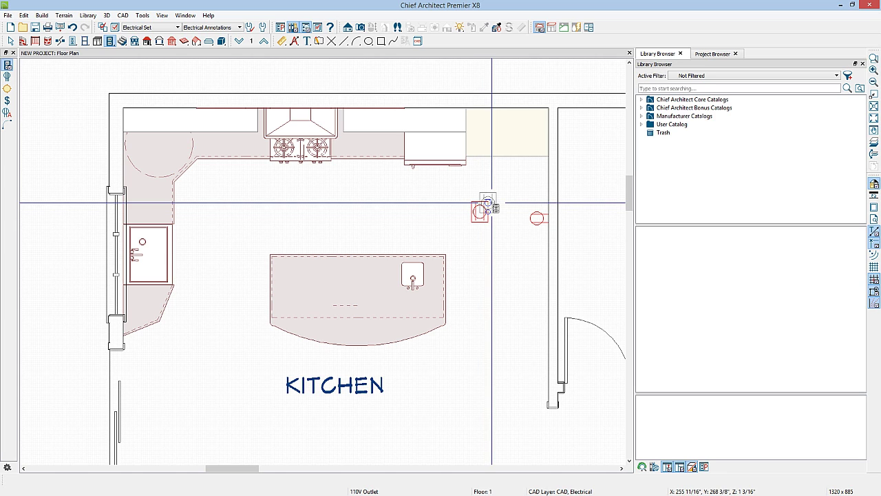
key(space)
click(485, 214)
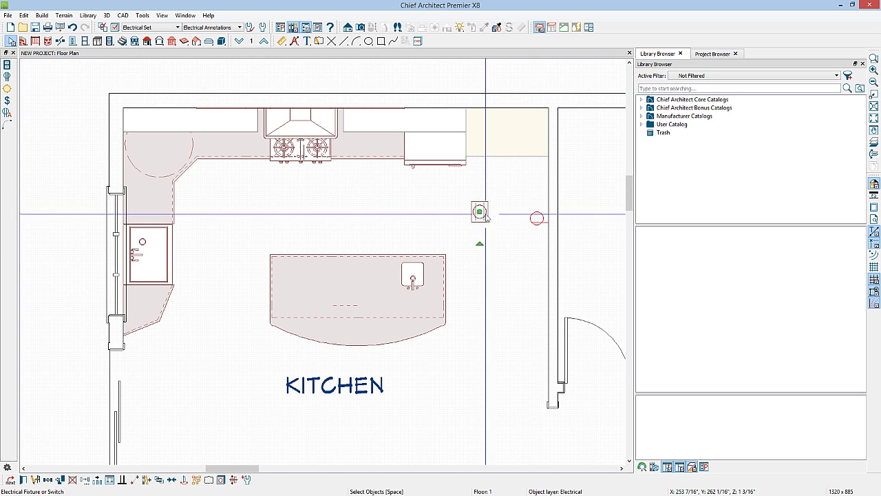
key(Delete)
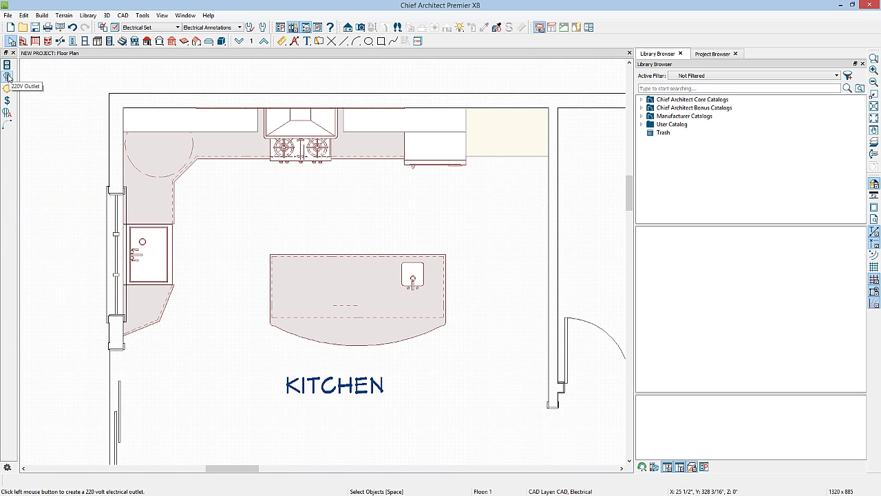
Place a 220V outlet on the wall behind the range, centred under the hood
click(7, 77)
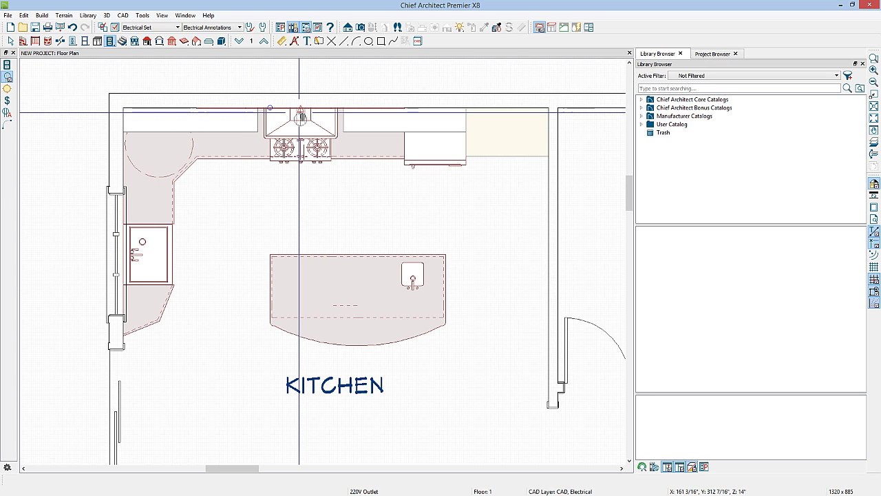
key(space)
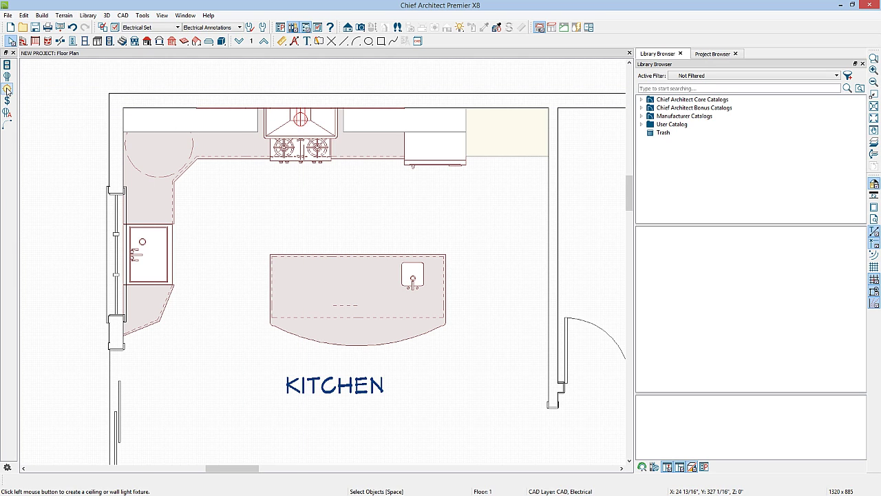
Place a recessed ceiling light between the corner counter and the island and a light on the wall beside the window, and check them in a camera view
click(7, 90)
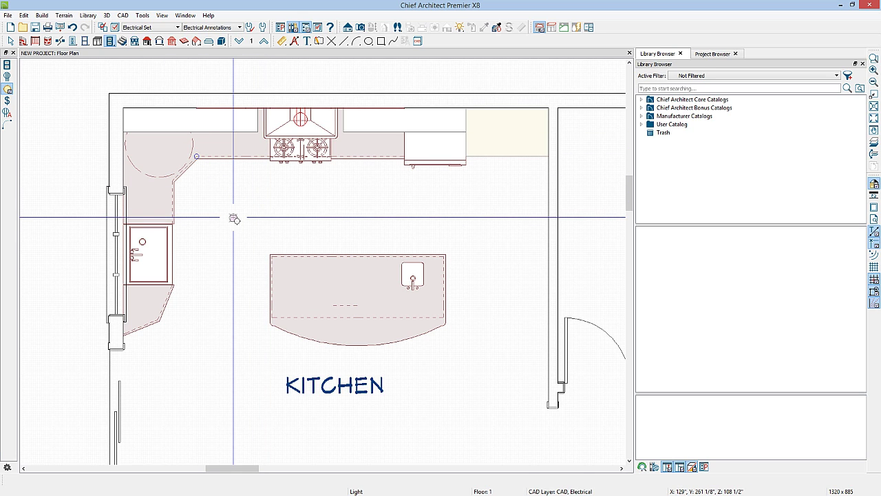
click(233, 217)
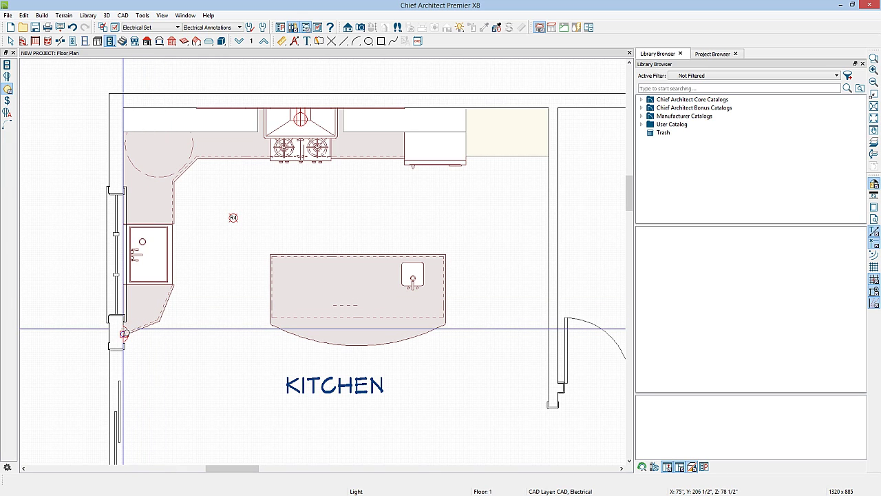
click(360, 28)
drag(514, 337, 468, 310)
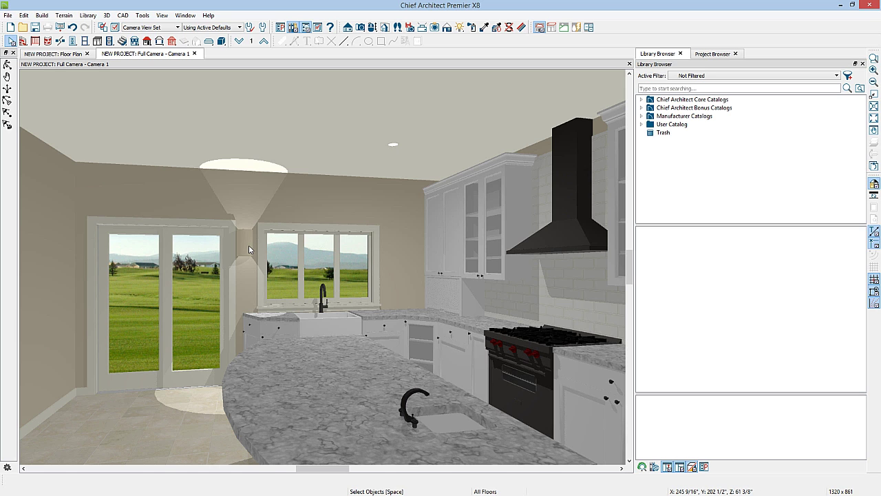
click(77, 53)
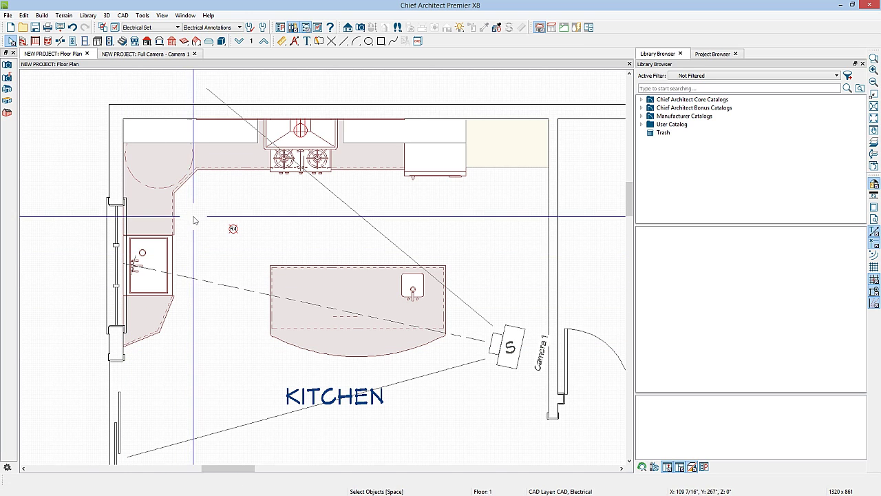
Auto-place the kitchen's electrical outlets and check them in the open camera view
click(109, 40)
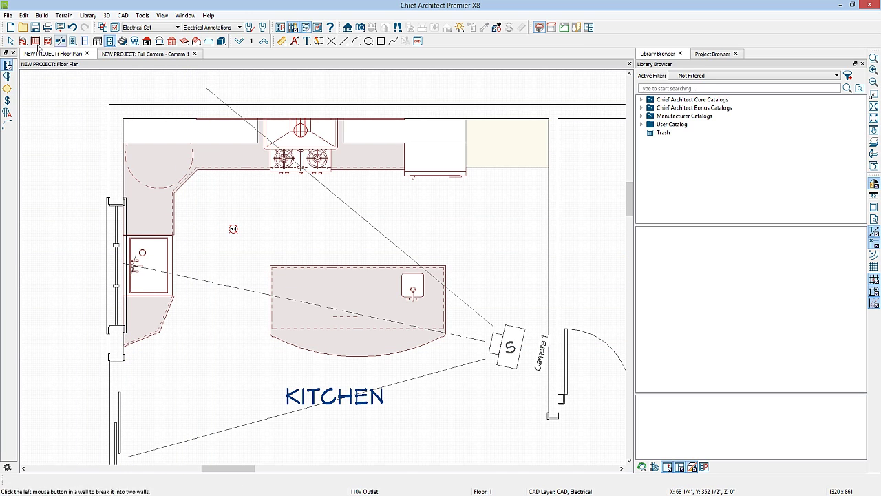
click(7, 113)
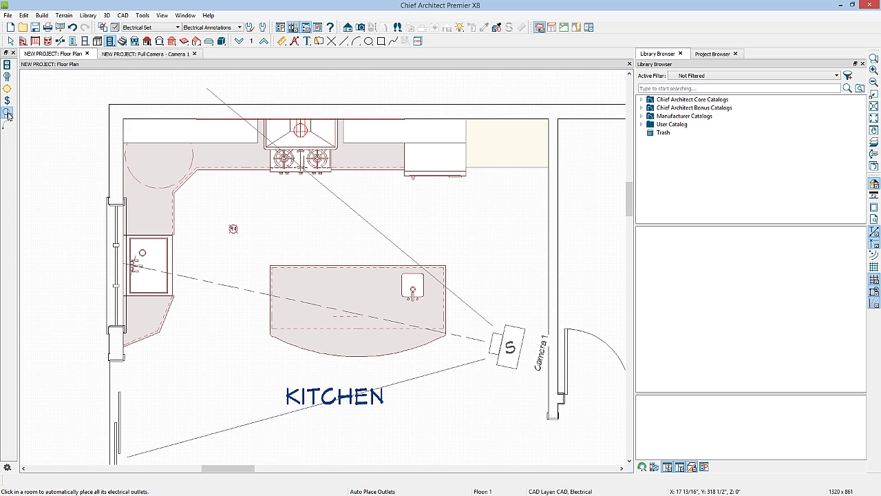
click(331, 231)
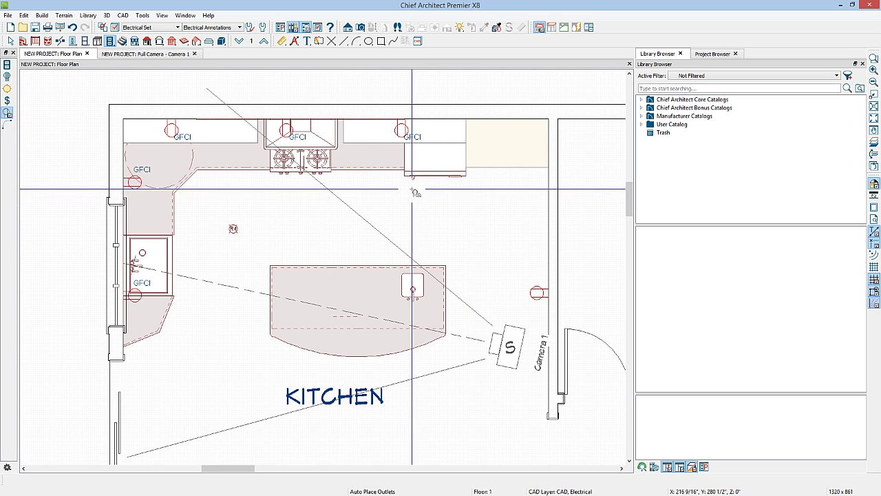
key(space)
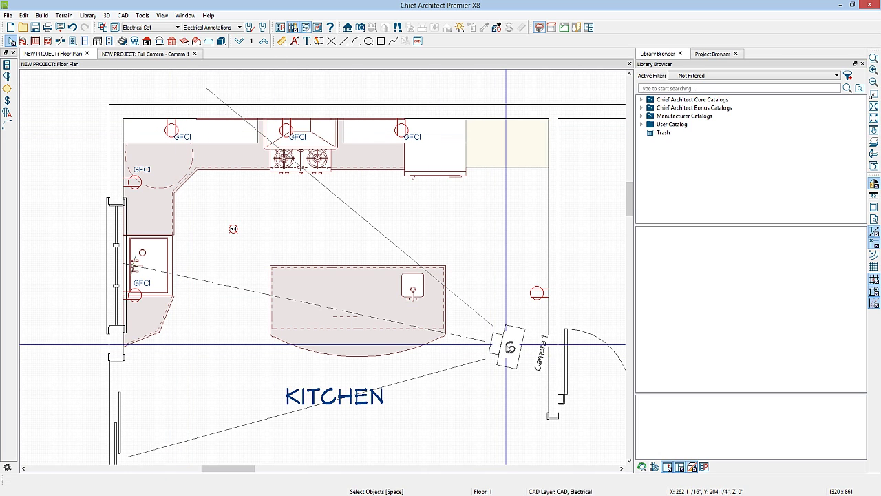
key(ctrl+Tab)
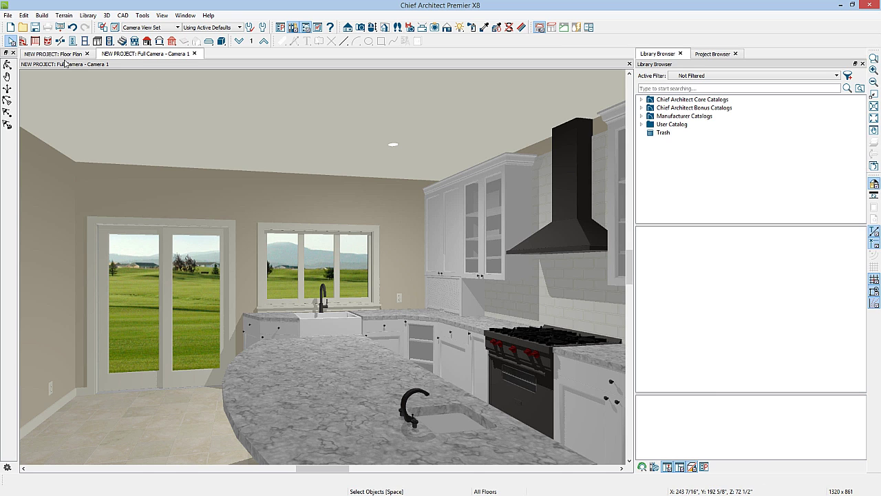
click(65, 57)
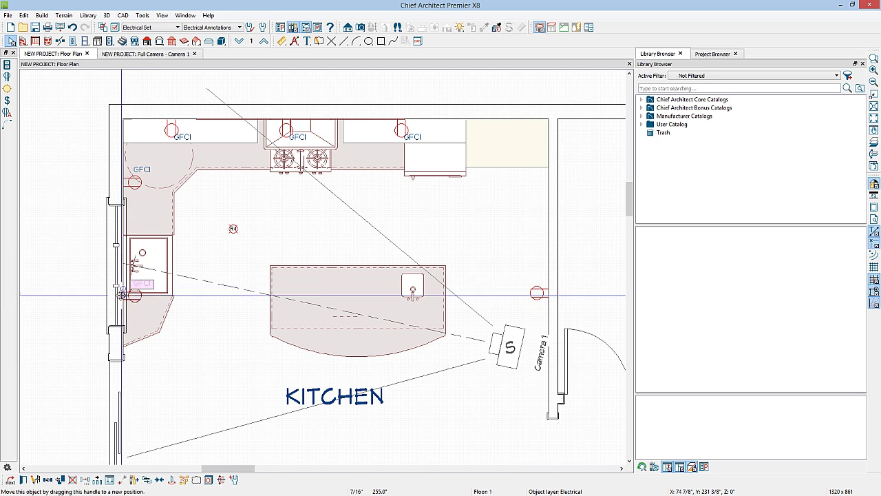
Move the GFCI outlets clear of the farmhouse sink, range hood and refrigerator, and place a ceiling light above that sink
drag(120, 325, 121, 348)
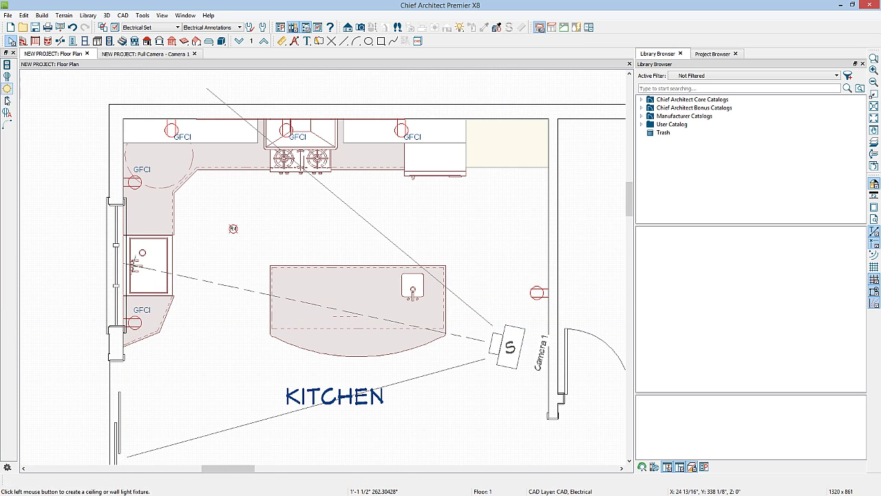
click(8, 90)
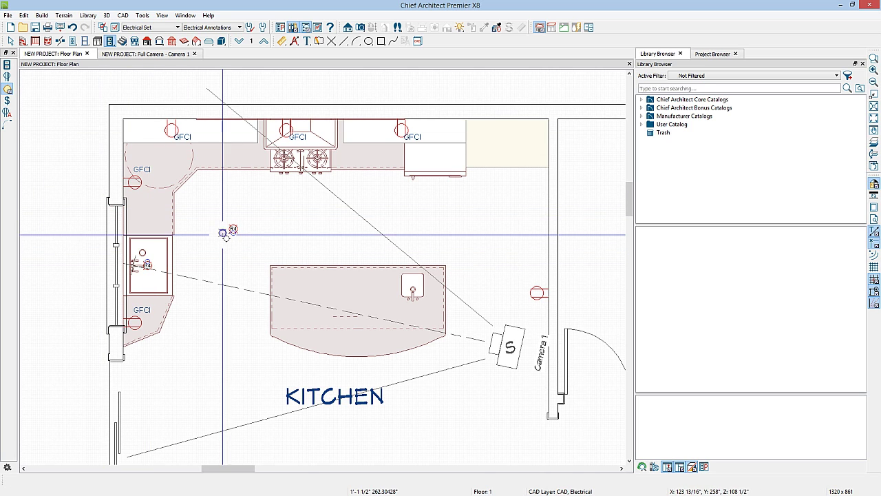
click(293, 138)
drag(293, 138, 383, 119)
key(space)
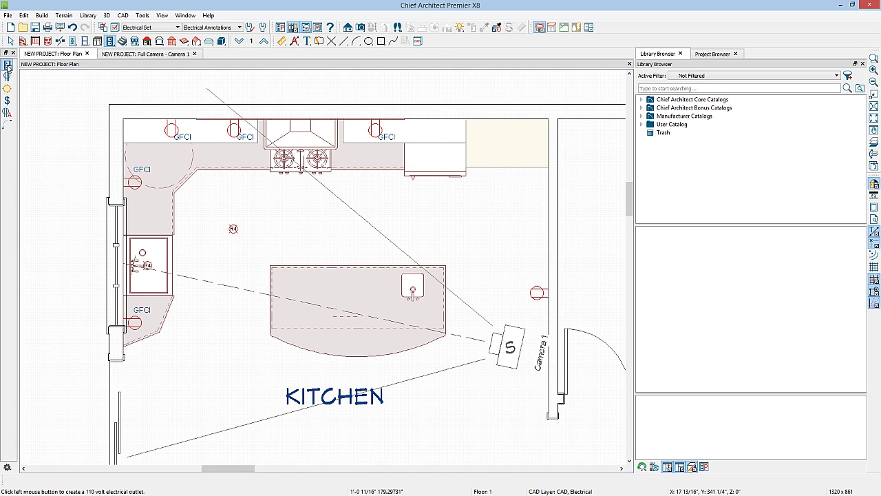
Place a 110V outlet on the wall behind the refrigerator and close the camera view
click(435, 123)
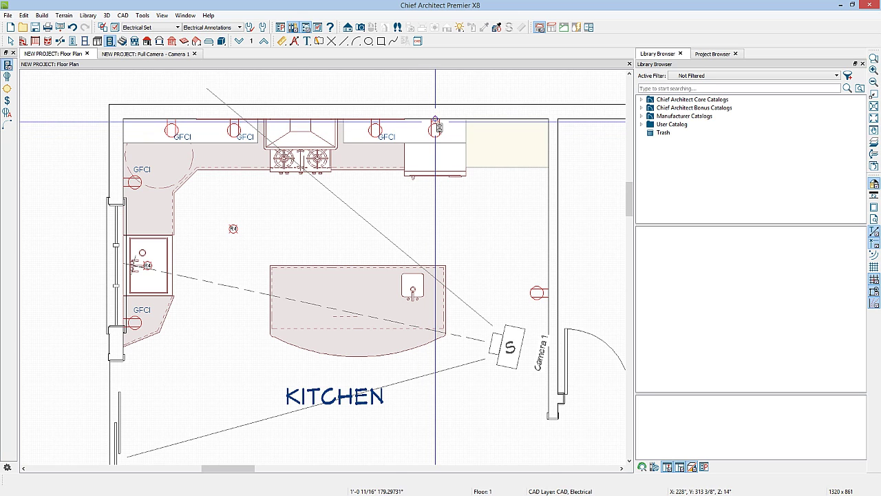
key(space)
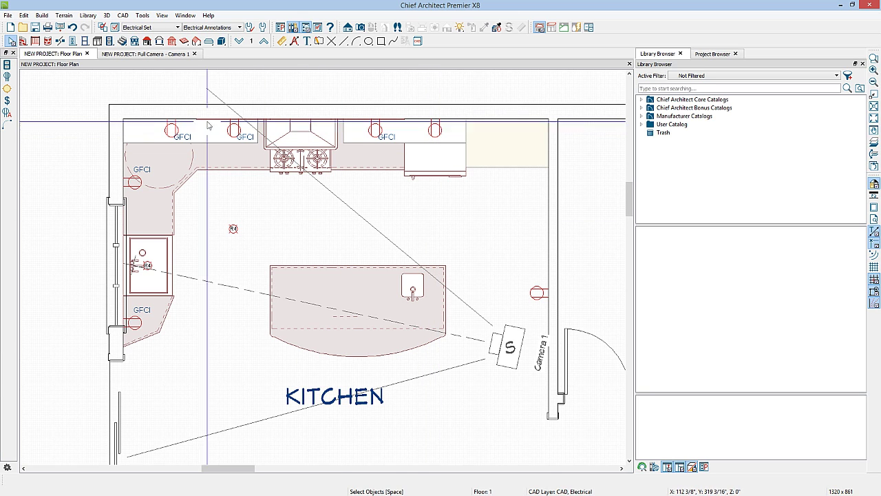
click(195, 54)
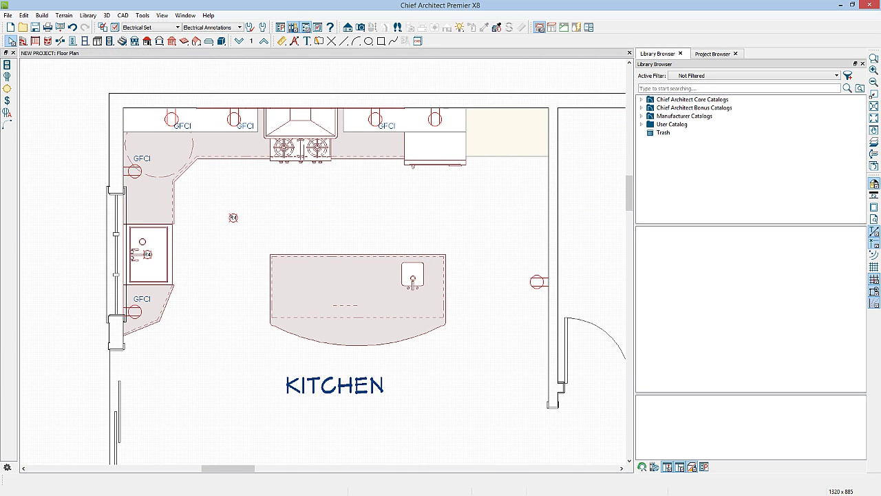
Open Multiple Copy settings for the ceiling light beside the island and accept general-object offsets of 42" primary and 36" secondary
click(232, 217)
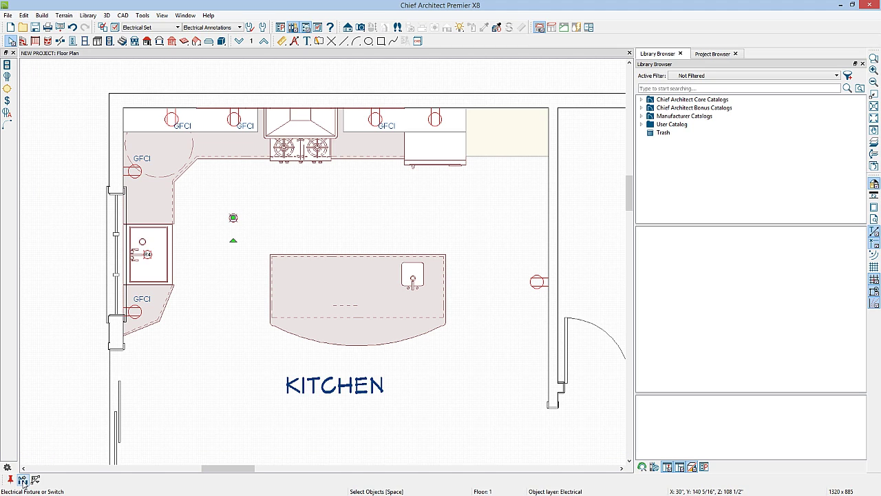
click(22, 480)
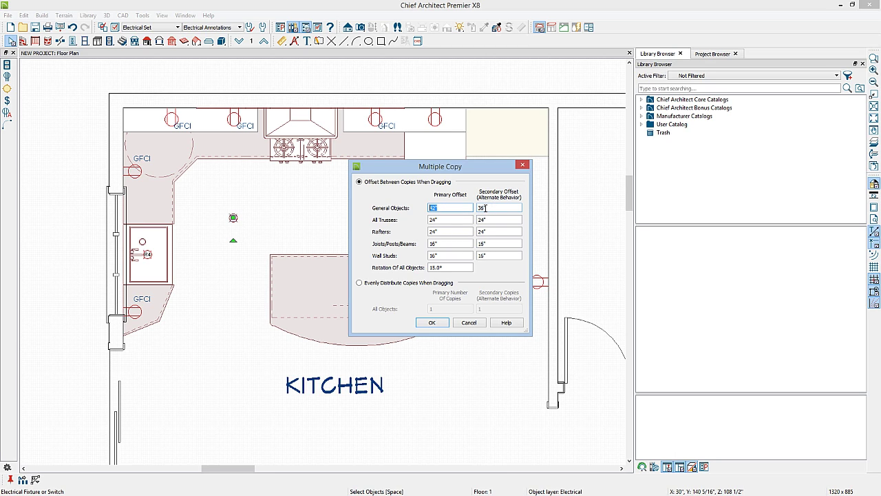
click(432, 323)
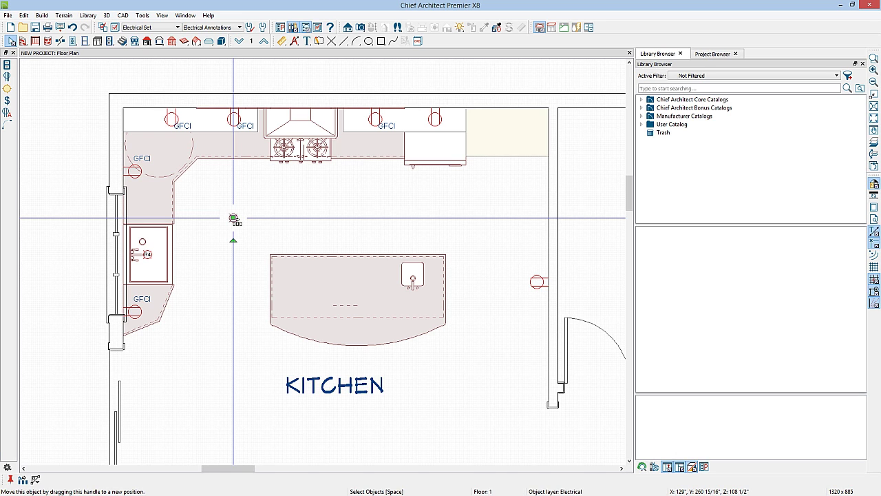
Try copying the ceiling light into a single row of four between the range and the island, then undo the copies
drag(234, 219, 507, 221)
click(508, 221)
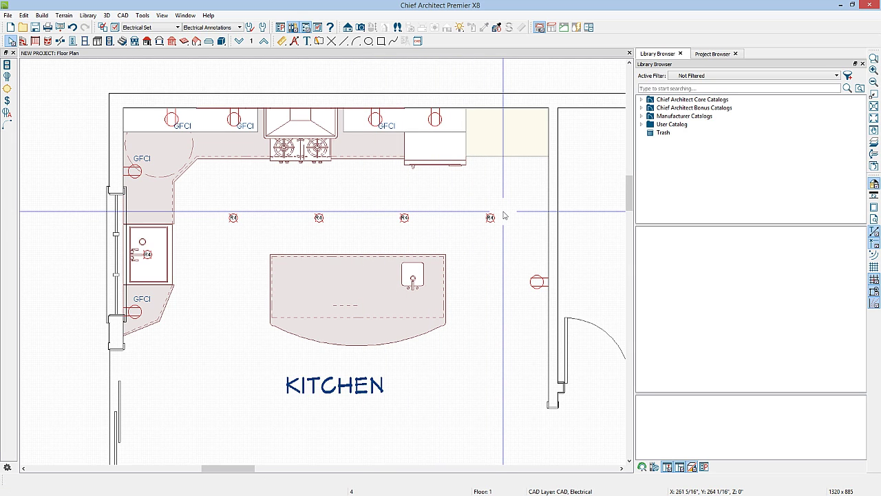
click(73, 28)
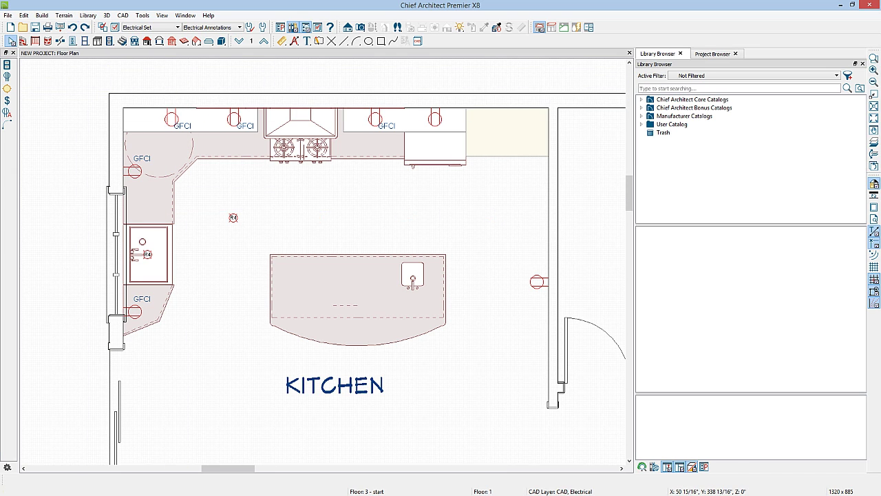
Multiple-copy the ceiling light between the corner counter and the island into a 4 x 4 grid across the kitchen
click(233, 218)
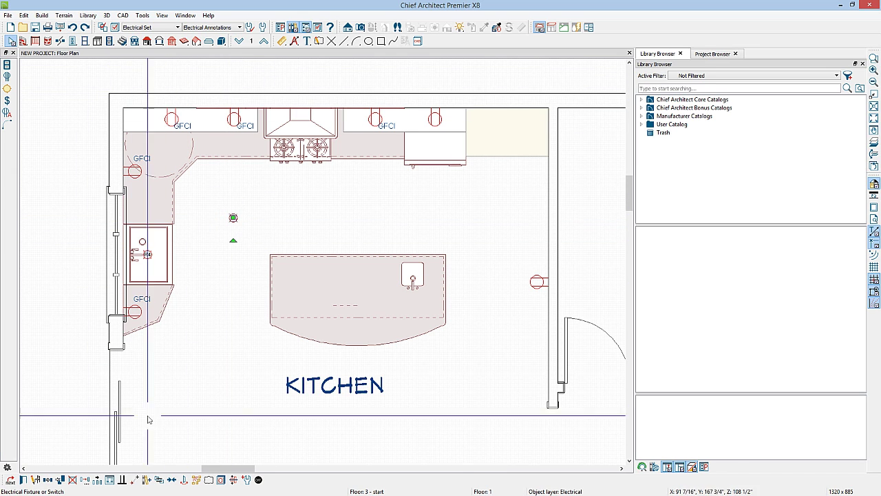
click(97, 481)
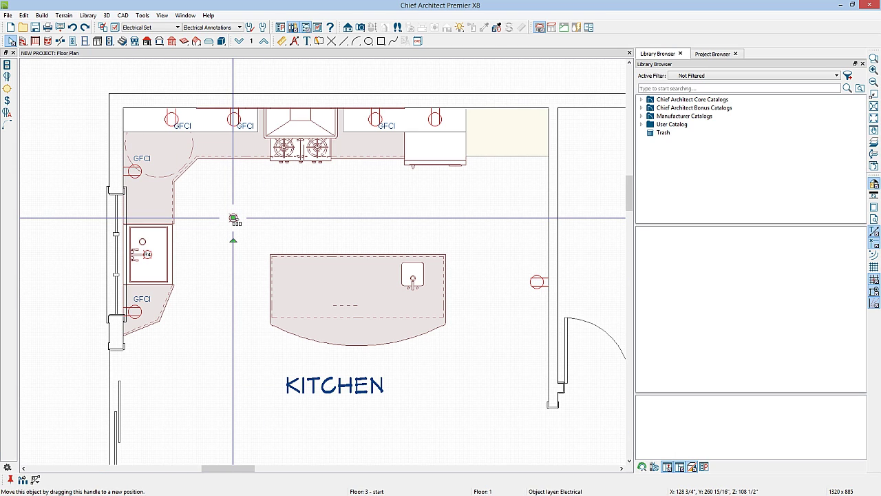
drag(234, 219, 515, 220)
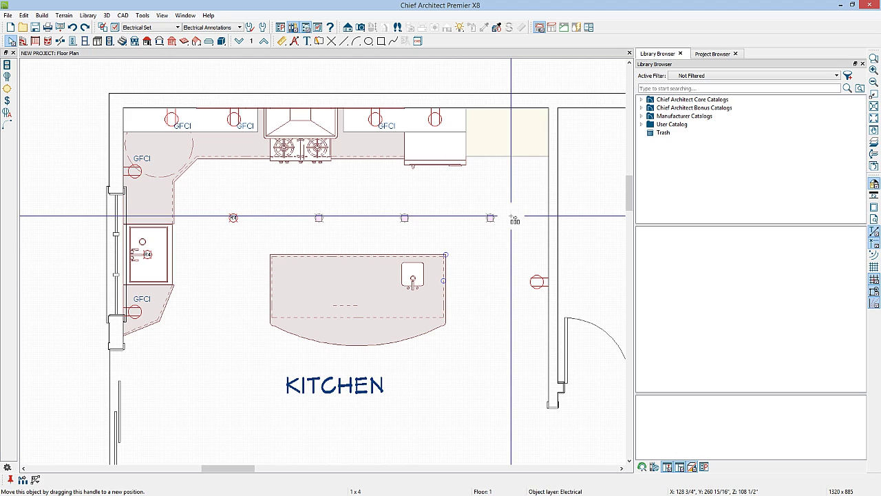
drag(515, 220, 479, 225)
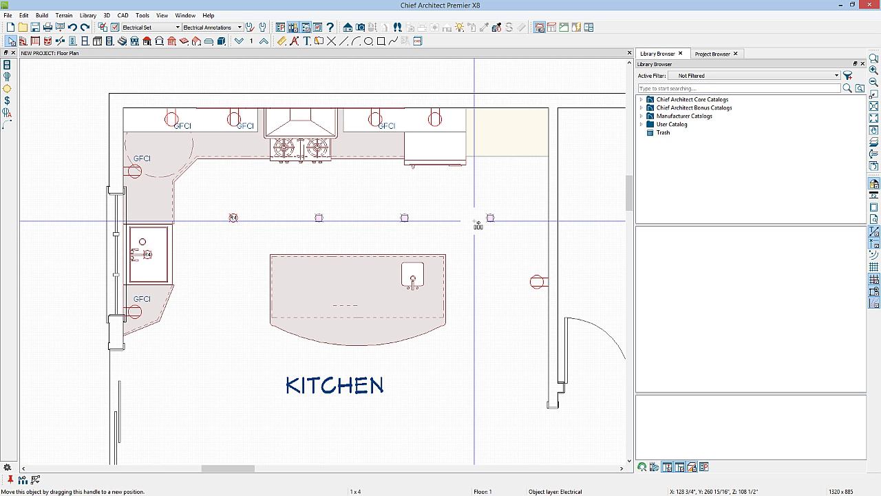
drag(478, 225, 504, 446)
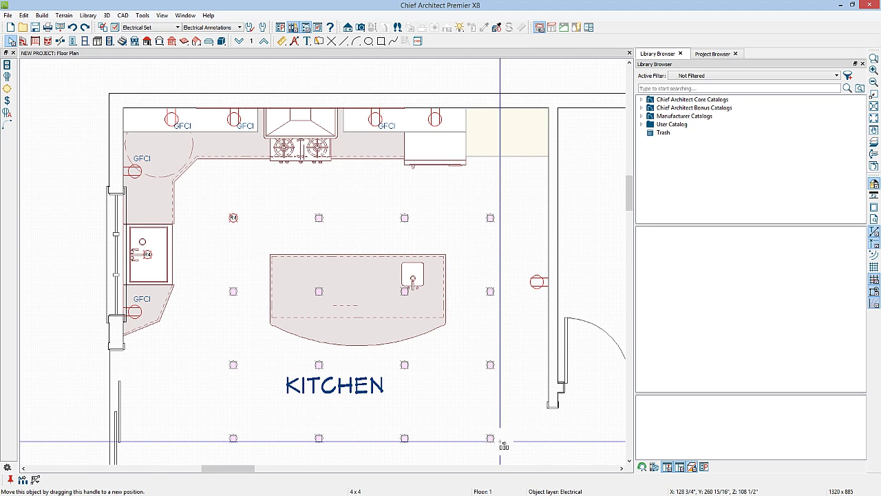
drag(504, 446, 504, 446)
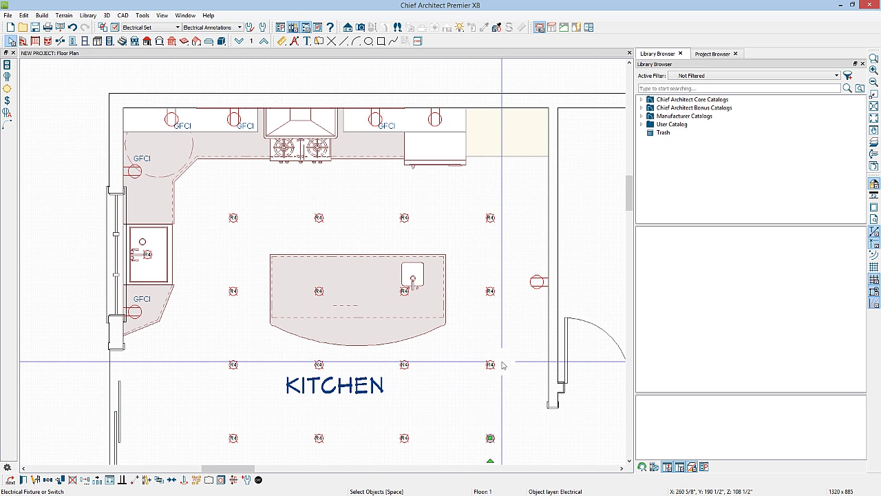
key(Escape)
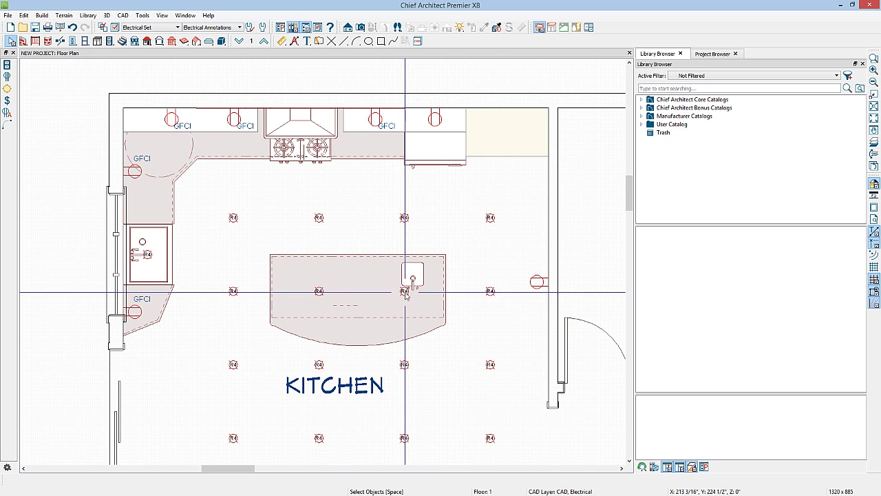
Delete the four central ceiling lights of the grid, over the island and just in front of its curved edge
click(7, 90)
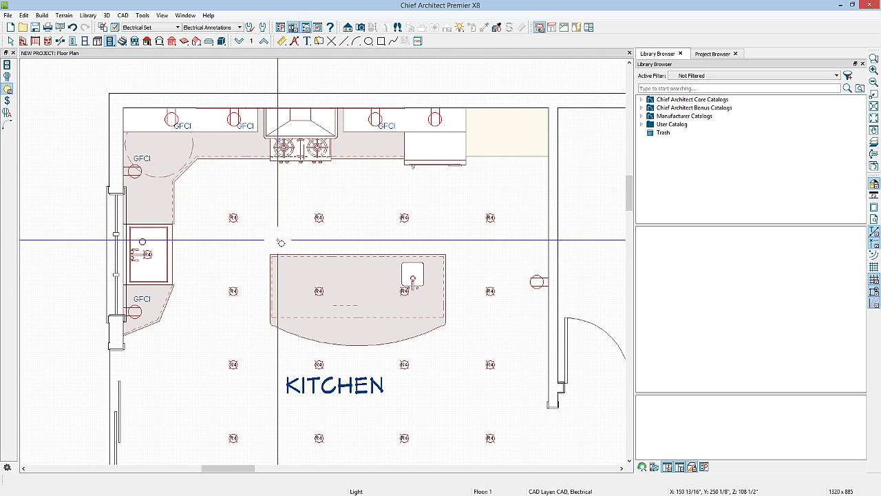
drag(281, 242, 464, 399)
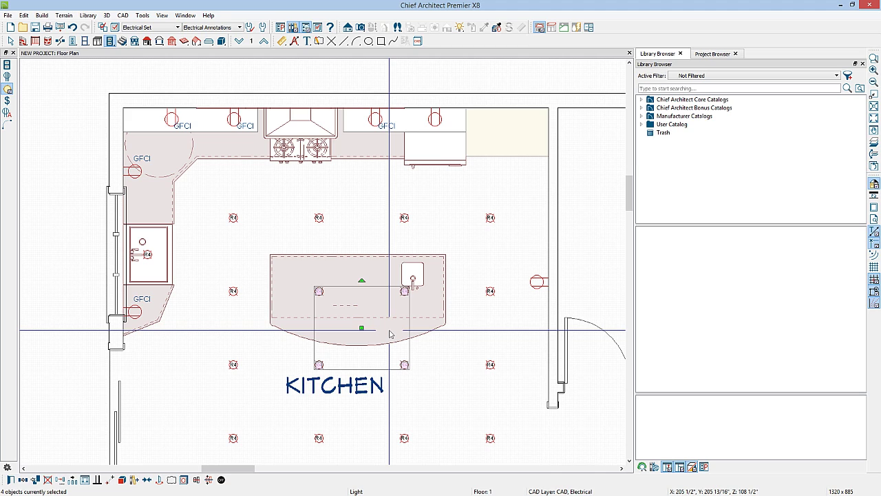
key(Delete)
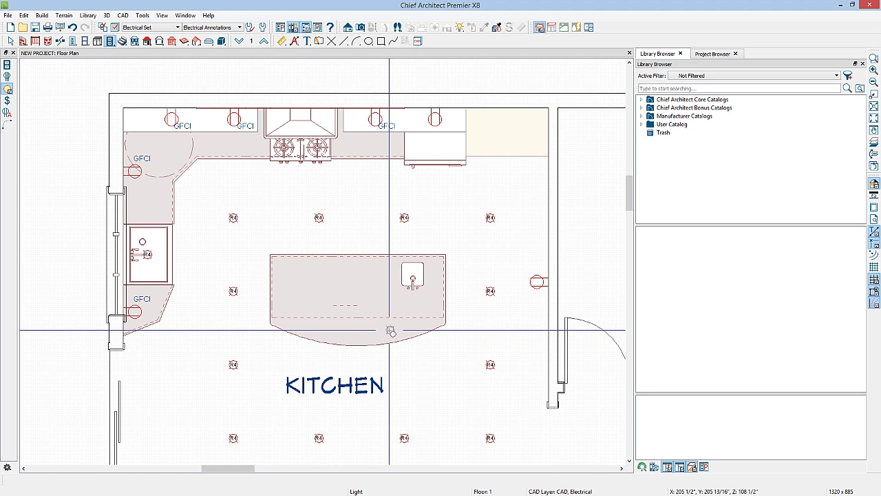
key(space)
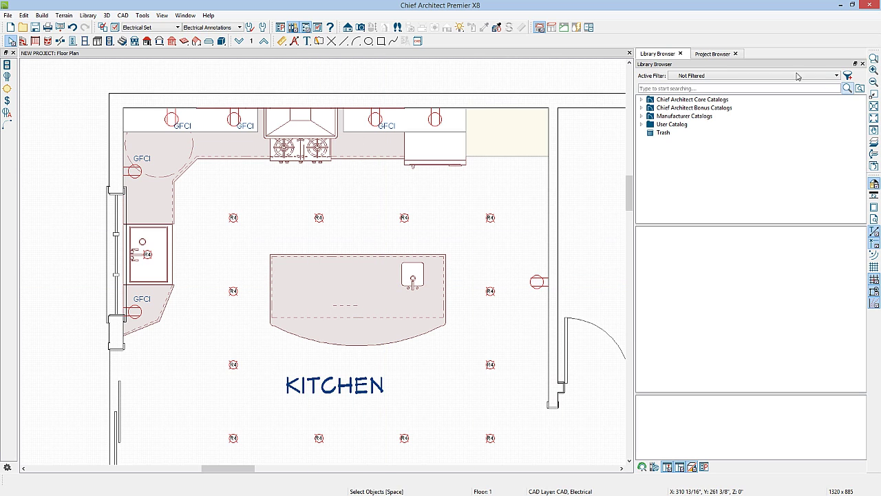
Place a Twist Pendant from the core catalog's Architectural lighting pendants over the middle of the kitchen island
click(642, 100)
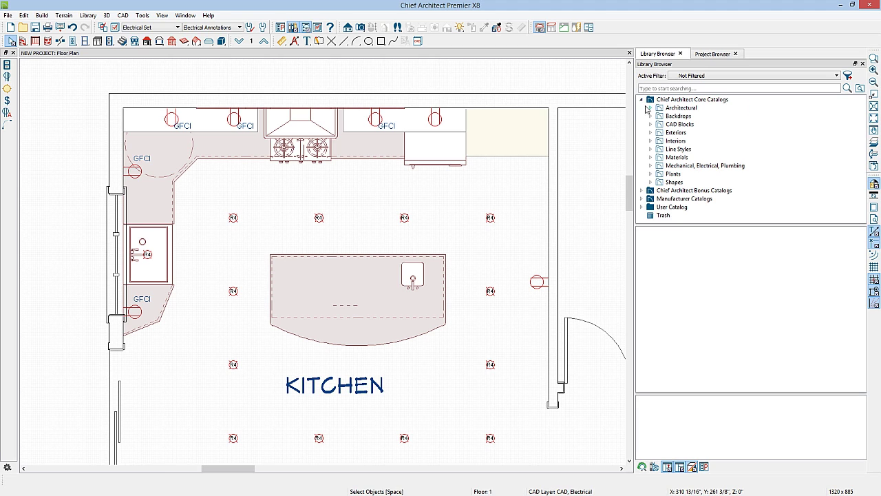
click(650, 108)
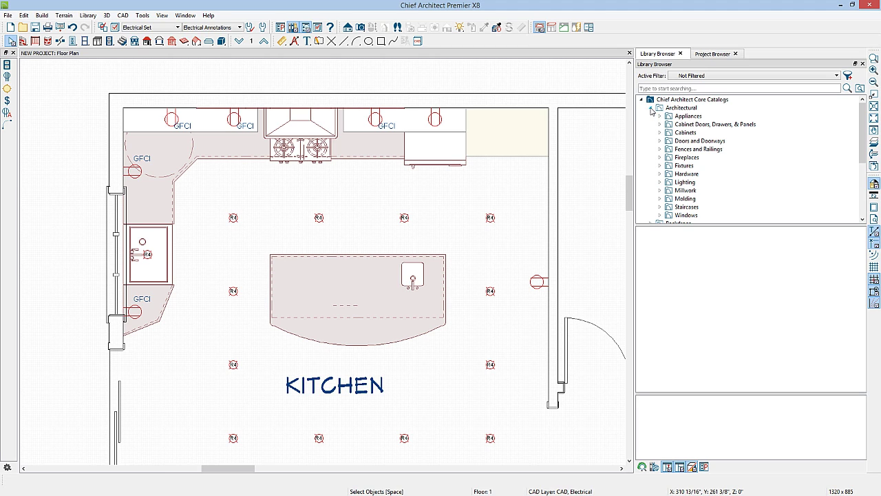
click(660, 182)
drag(866, 116, 866, 139)
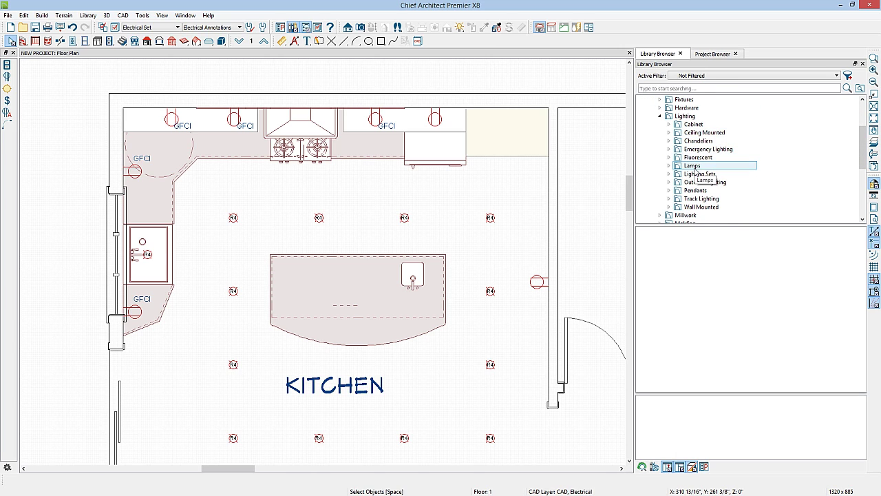
click(669, 191)
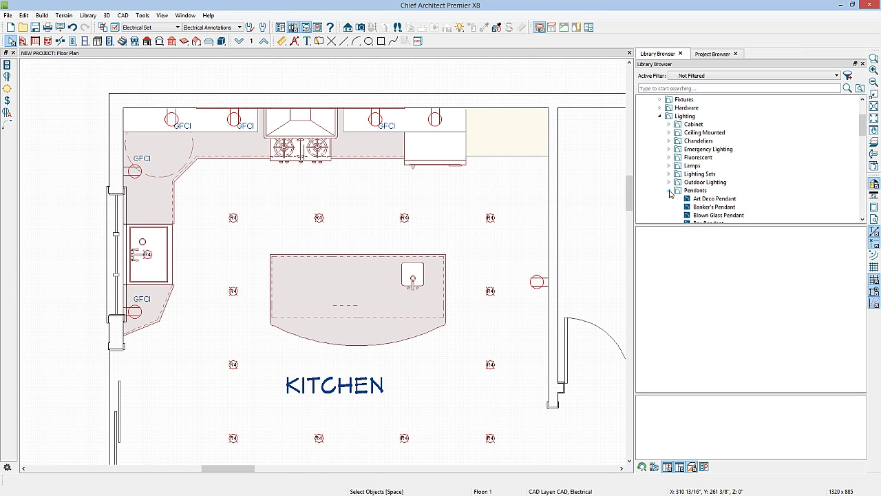
click(678, 191)
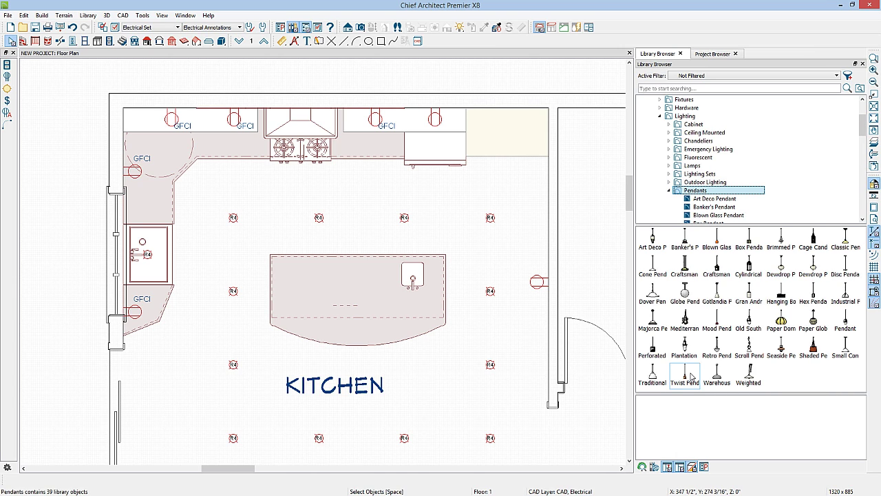
click(686, 377)
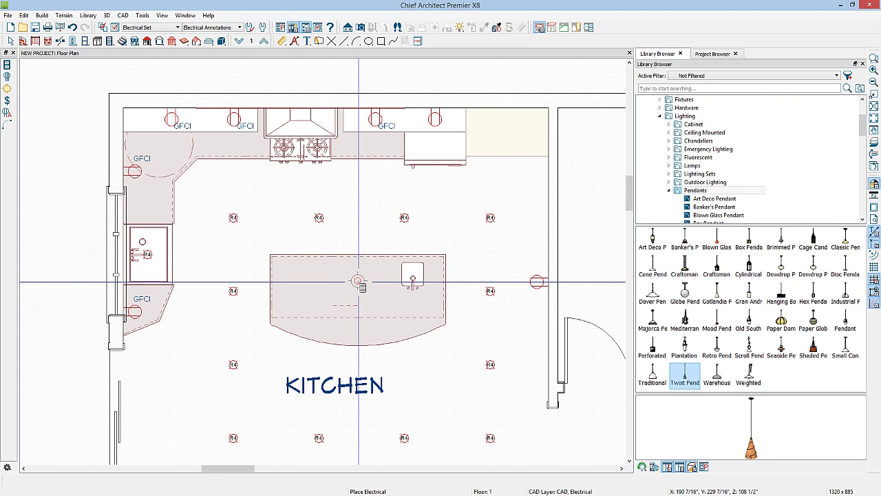
click(358, 281)
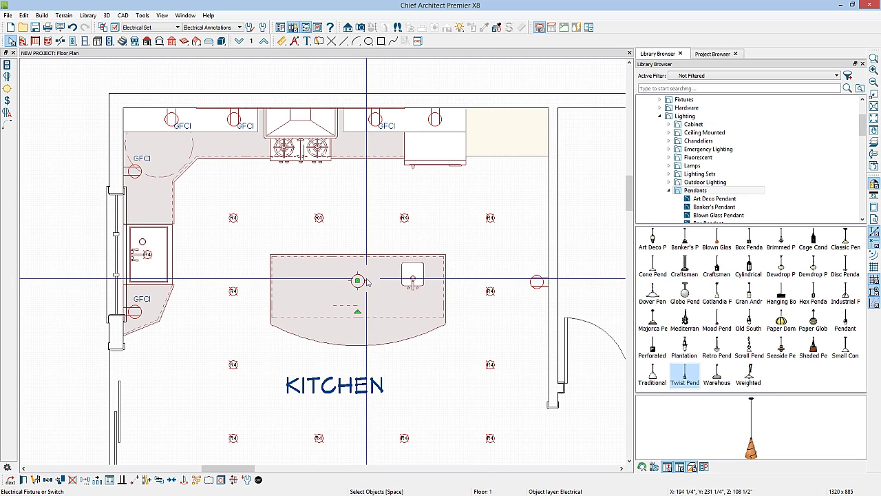
Copy the island pendant with a relative offset of -24" in X and 0" in Y
click(47, 480)
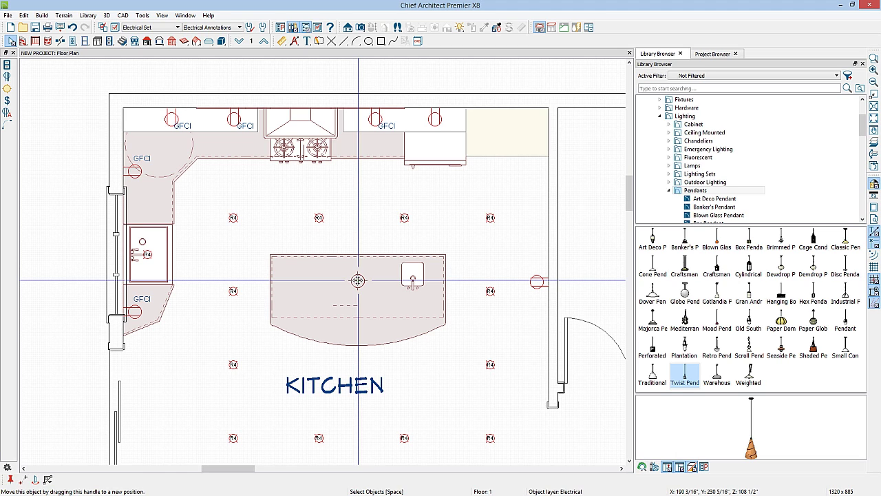
drag(358, 281, 311, 281)
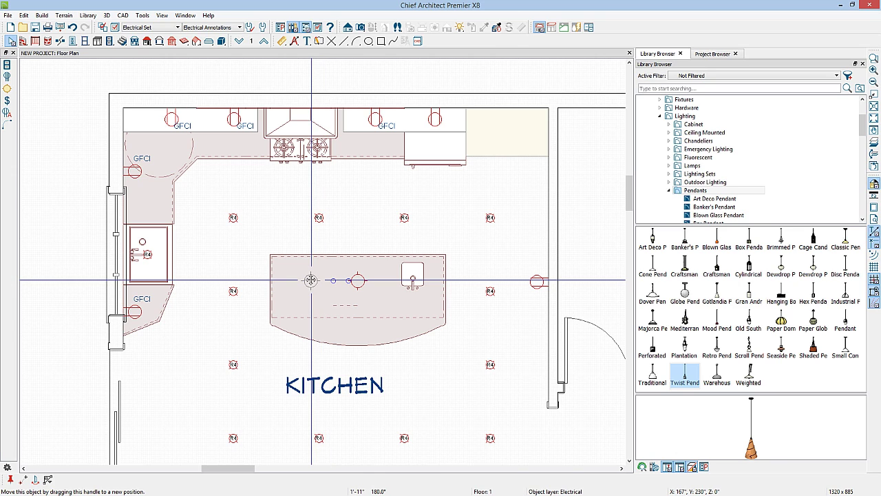
key(Tab)
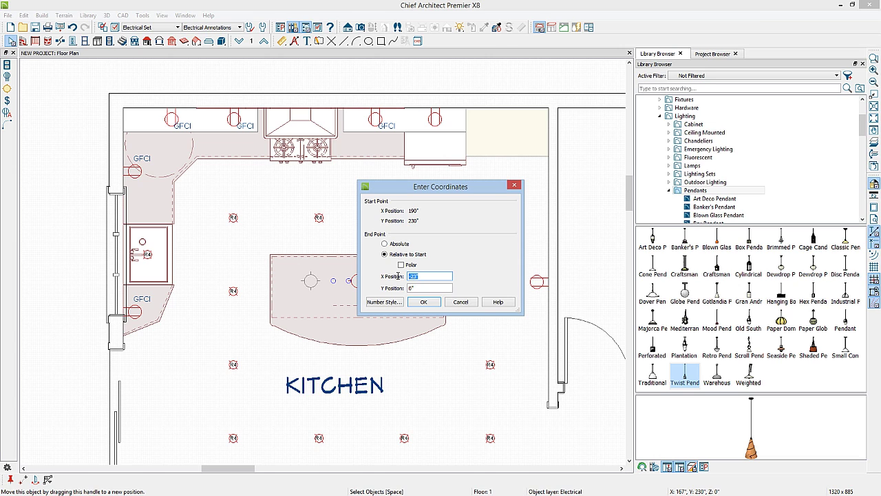
click(423, 301)
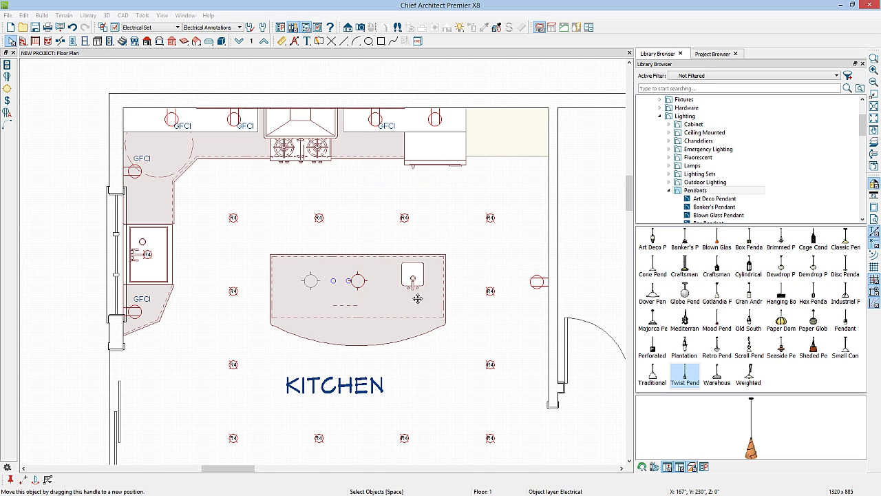
Copy the middle island pendant to the sink side with a relative offset of 24" in X
click(365, 284)
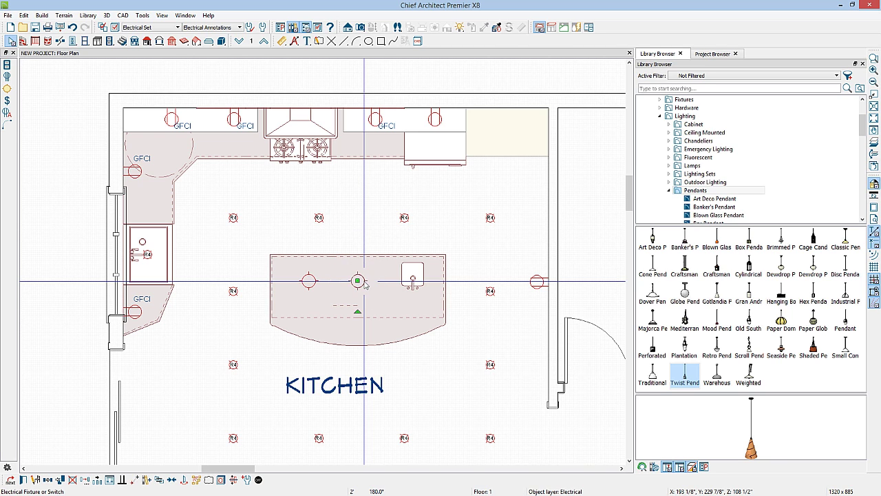
drag(358, 281, 387, 280)
key(Tab)
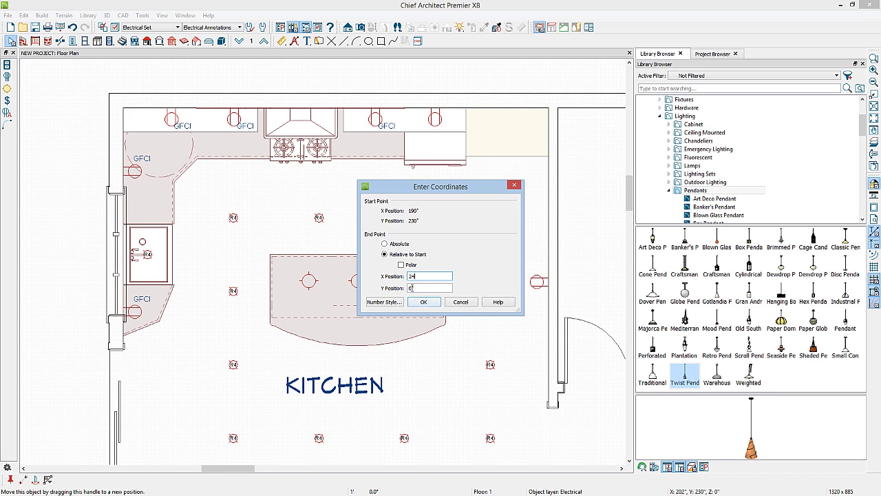
click(425, 303)
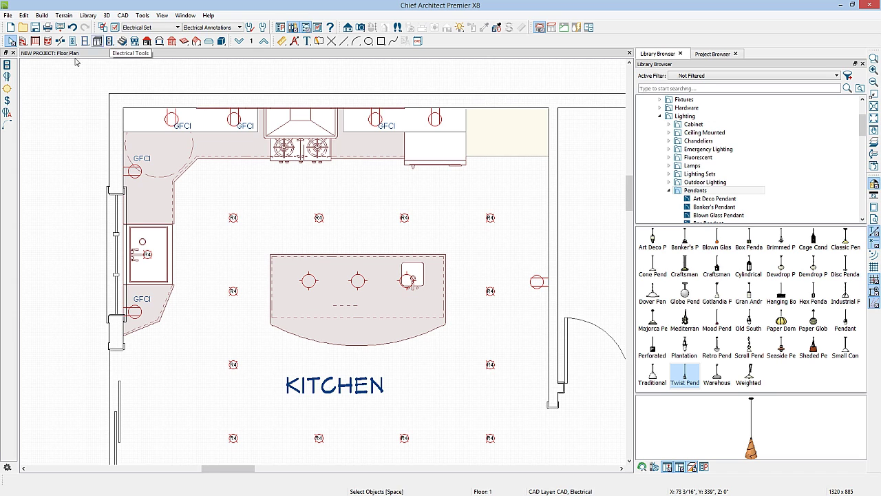
Place one switch on the window wall past the counter's end and another on the opposite wall beside the doorway
click(8, 101)
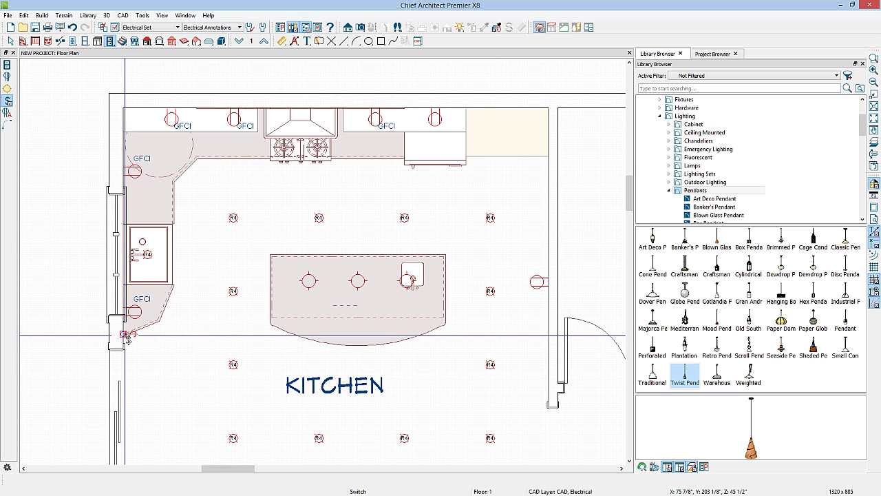
click(126, 337)
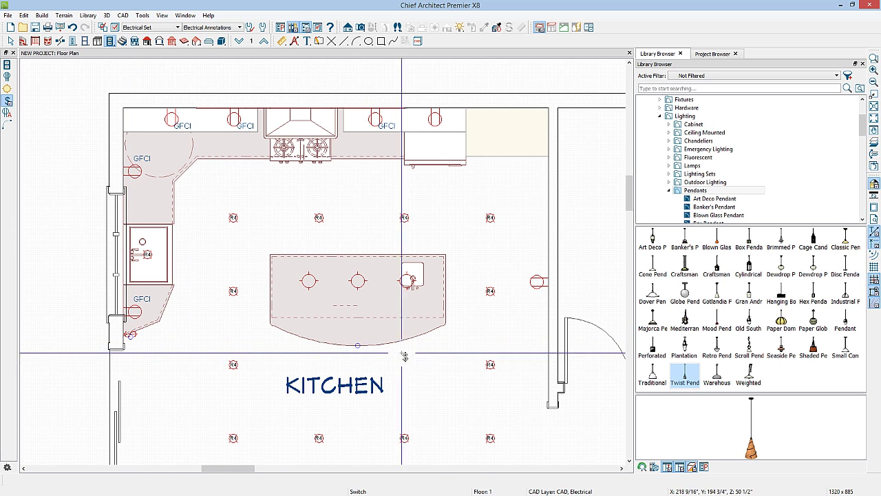
click(544, 392)
key(space)
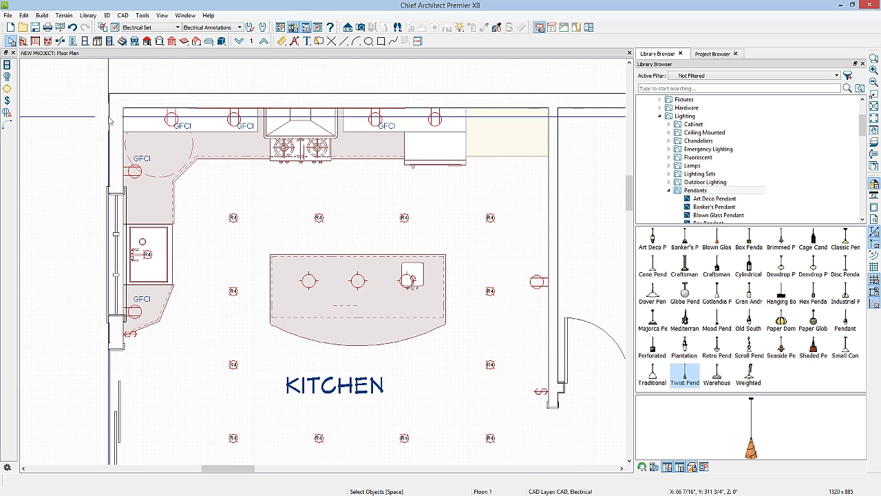
Connect the doorway switch to the window-wall switch through the ceiling lights along both sides and the range side of the island
click(7, 126)
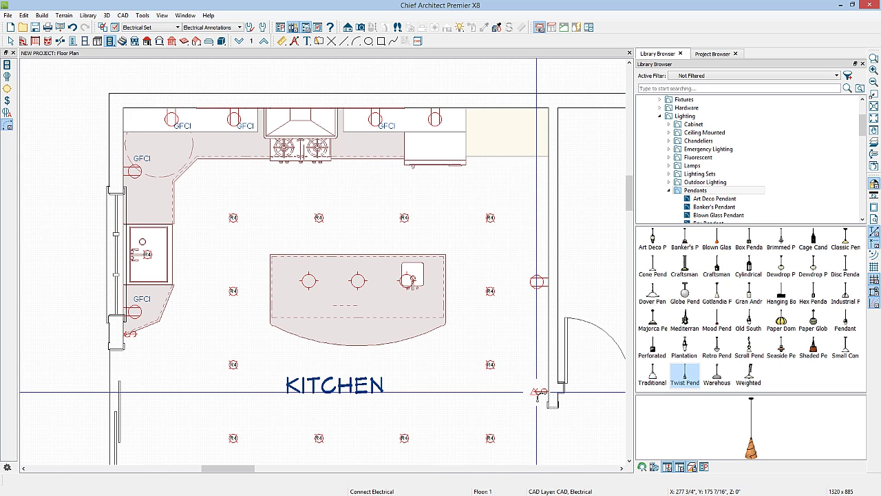
drag(538, 392, 135, 337)
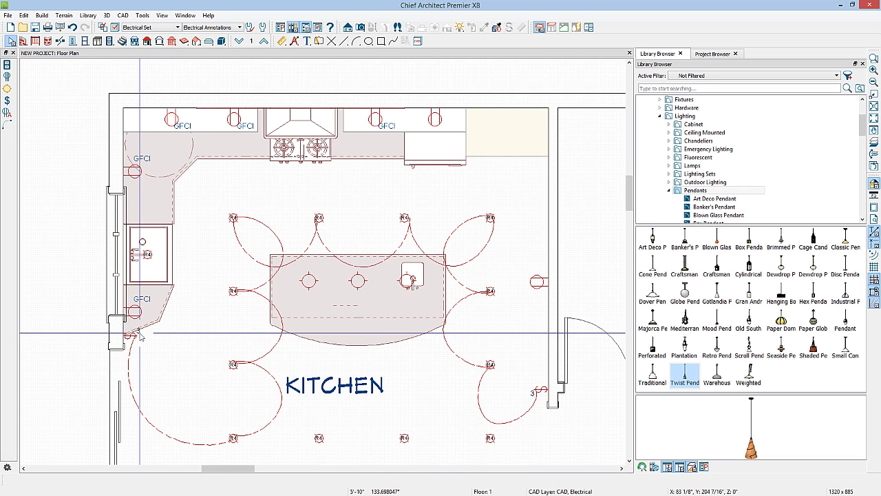
Reshape the wiring arcs between the ceiling lights so they bow clear of the island
click(273, 383)
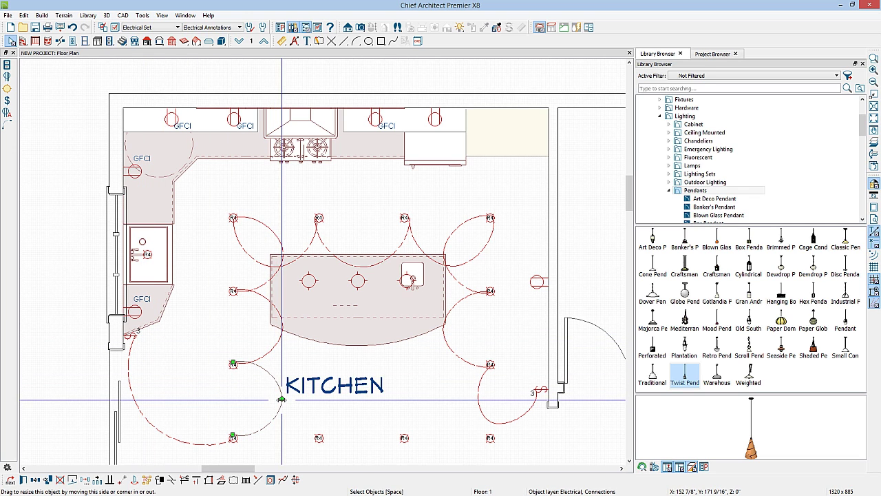
drag(282, 399, 212, 397)
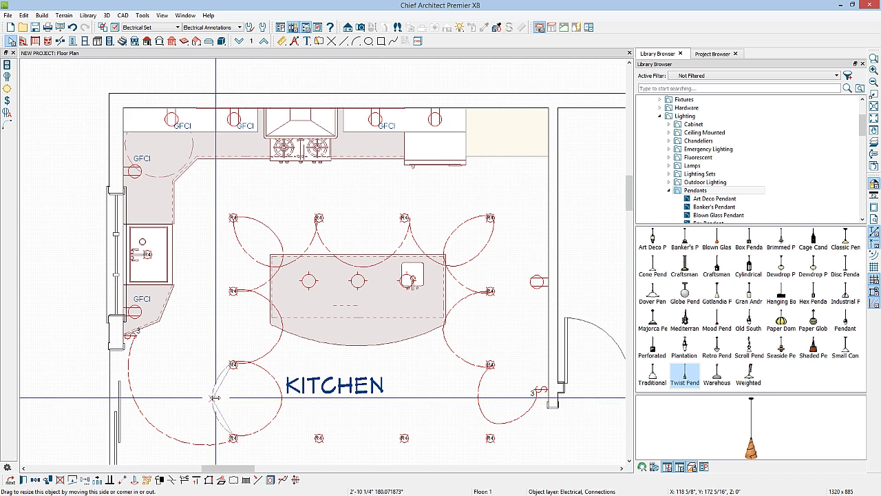
click(279, 332)
drag(281, 331, 212, 327)
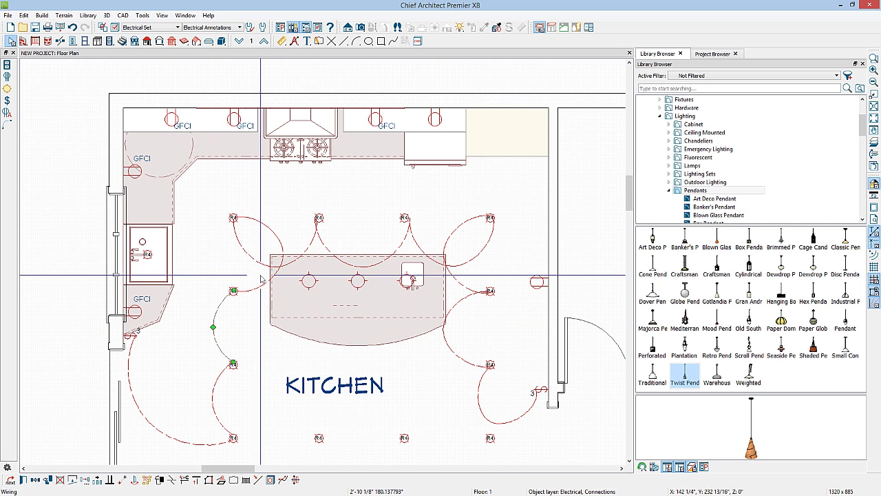
click(280, 257)
drag(280, 256, 213, 254)
click(272, 266)
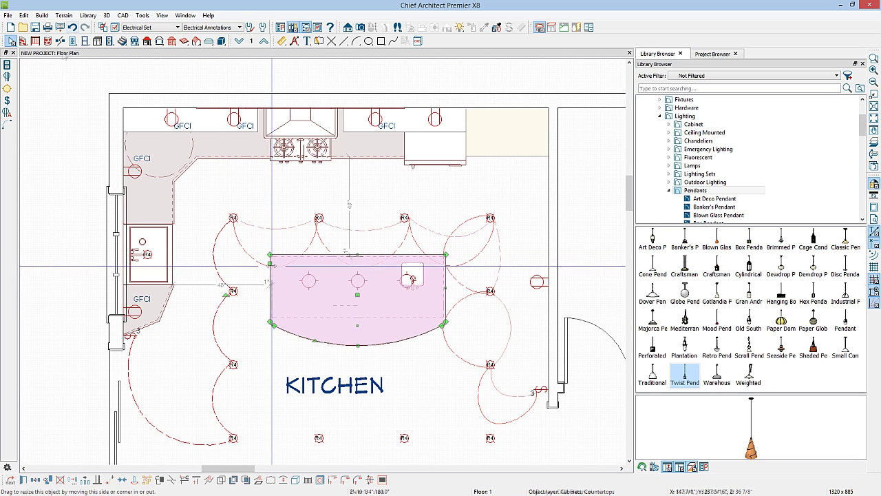
Wire together the row of ceiling lights beyond the KITCHEN label, and connect the sink light to a window-wall switch
click(7, 126)
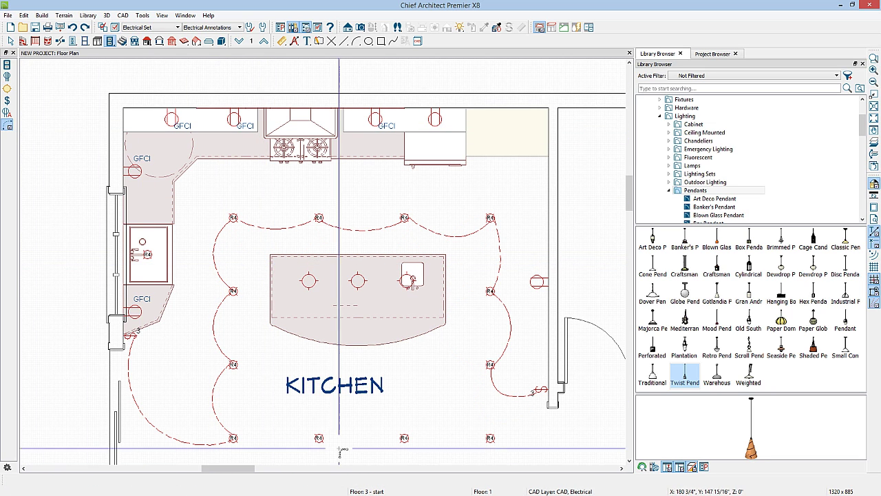
drag(234, 438, 320, 438)
key(space)
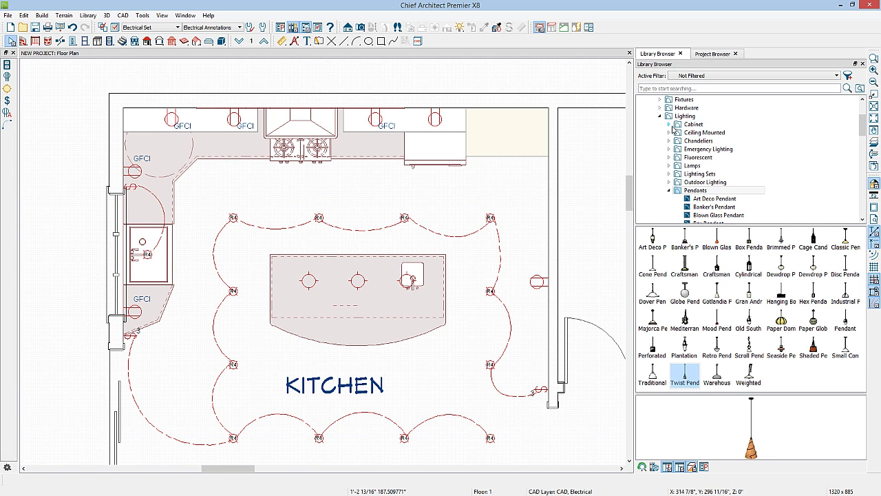
Browse the core catalog's Mechanical, Electrical, Plumbing content and view the electrical Special Symbols
click(660, 116)
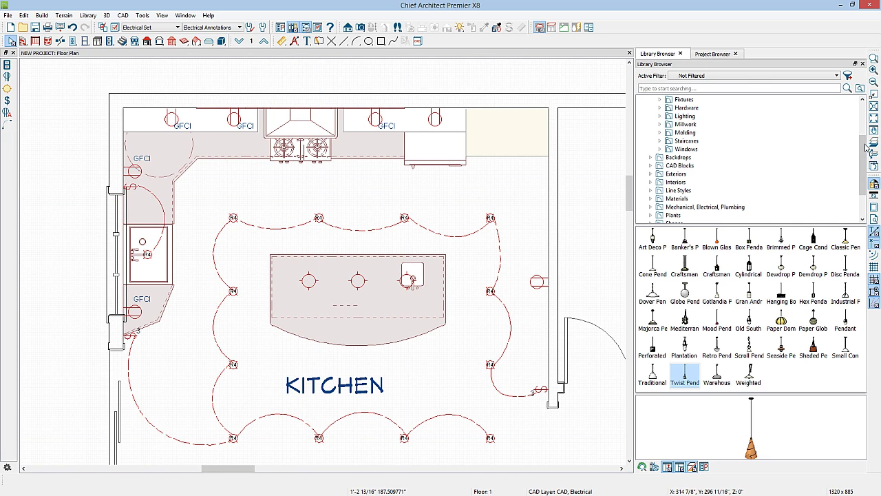
drag(866, 146, 866, 110)
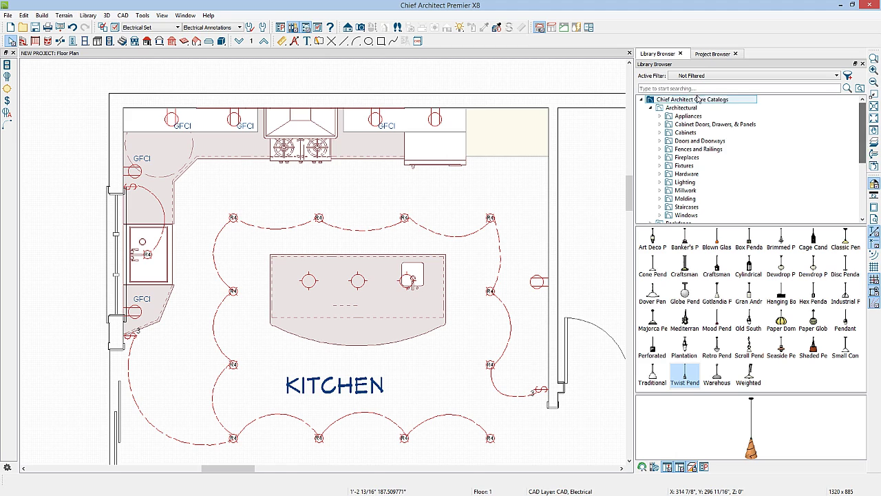
click(651, 109)
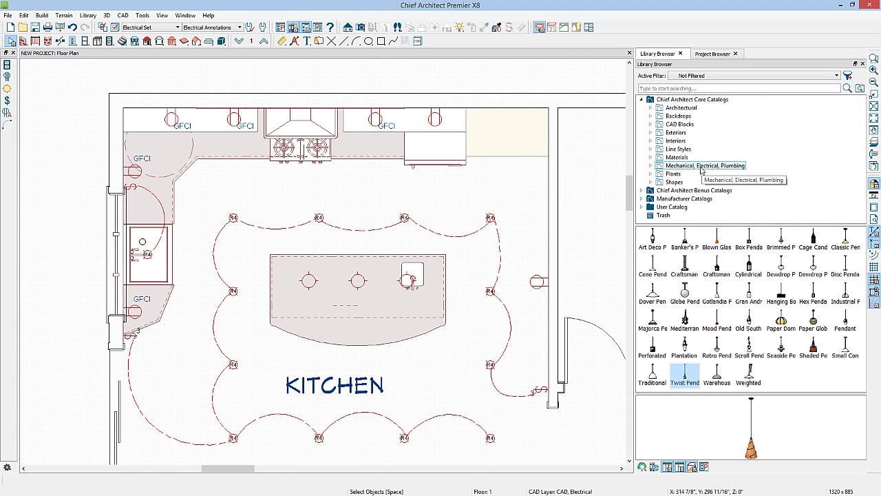
click(651, 166)
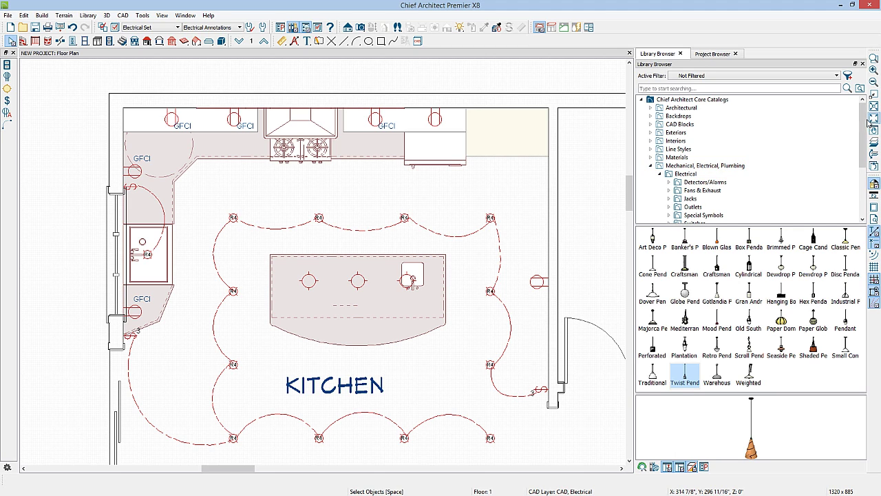
drag(866, 123, 866, 145)
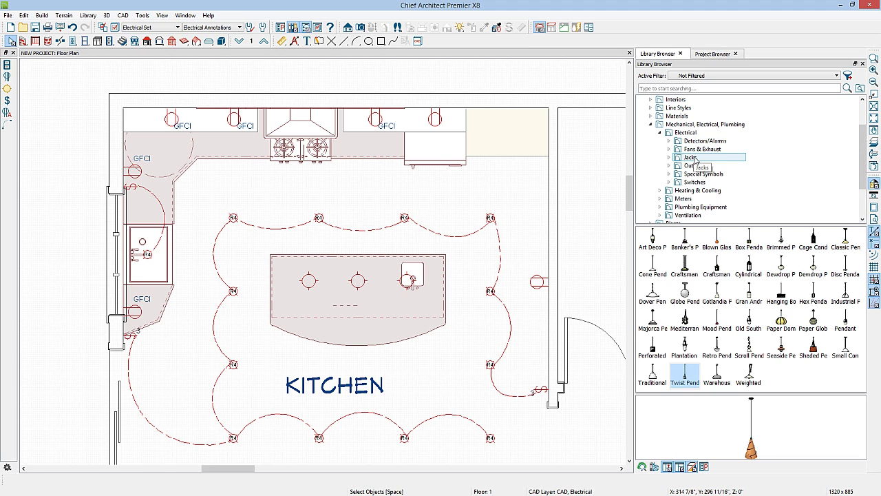
click(690, 175)
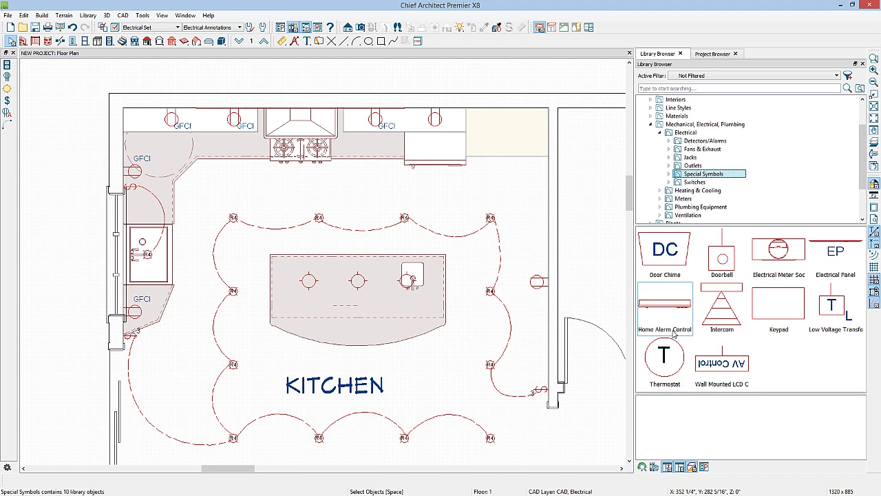
click(651, 124)
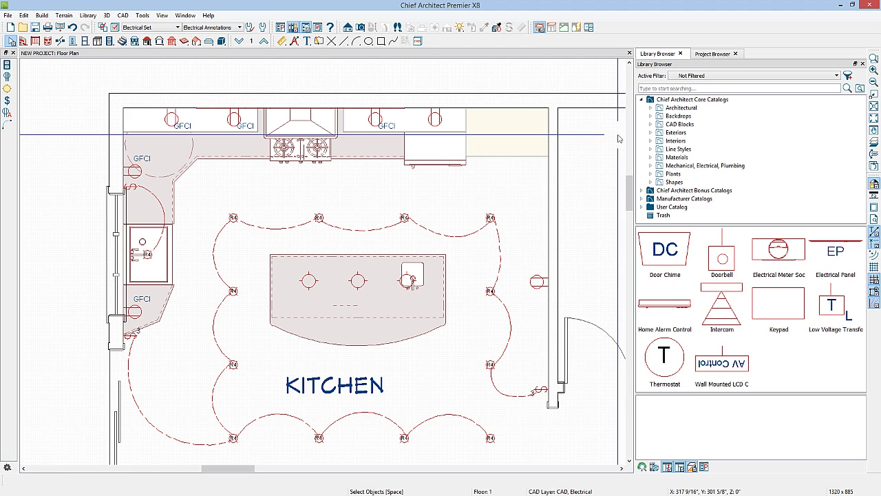
Create a new CAD detail named ELECTRICAL LEGEND in the project
click(711, 54)
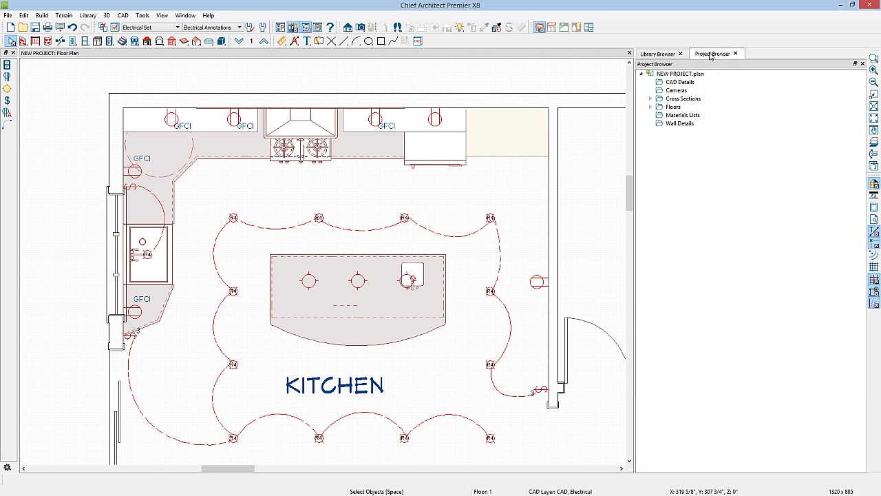
right_click(673, 84)
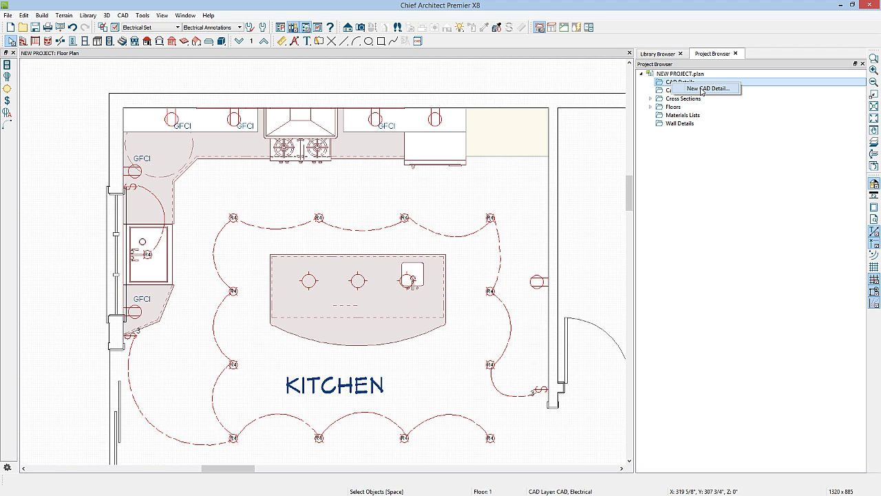
click(702, 88)
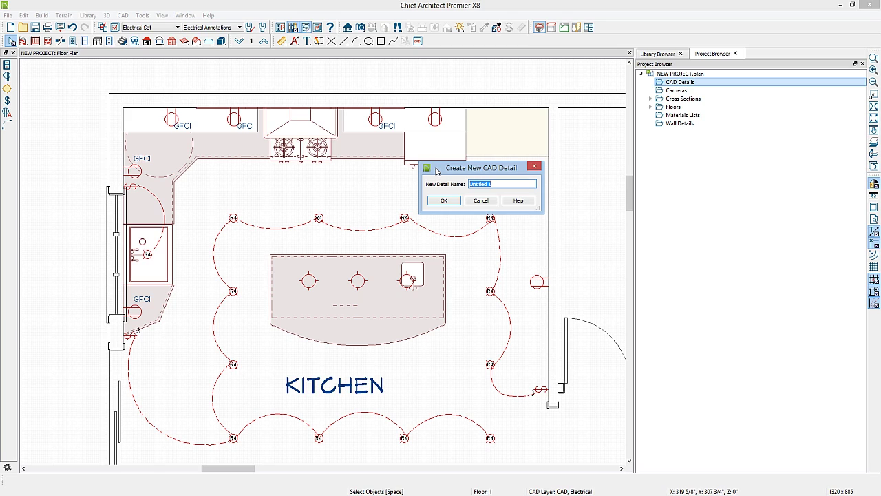
text(ELECTRICAL LEGEND)
click(444, 200)
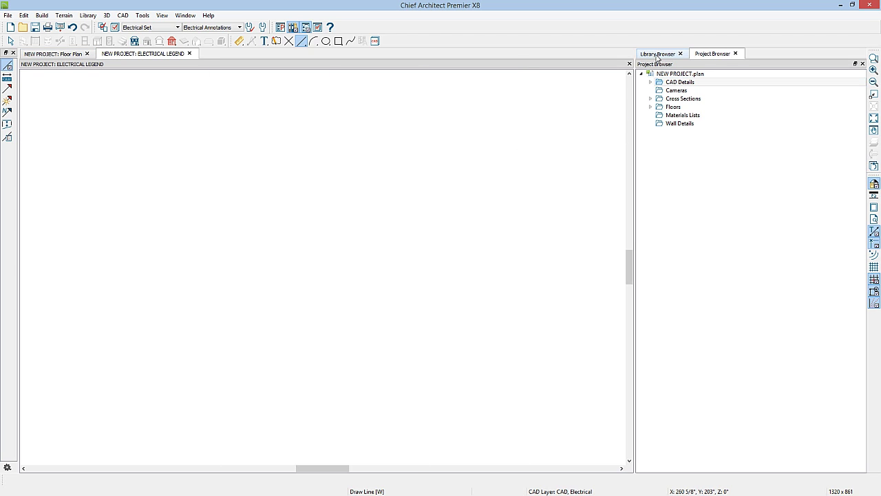
Place the Electrical Legend block from the core catalog's CAD Blocks, Notes & Legends, Legends content into the blank detail
click(658, 55)
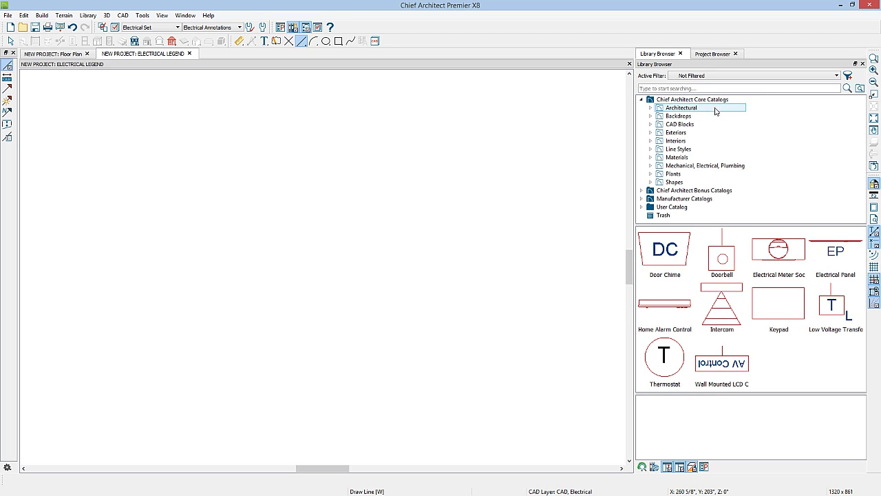
click(650, 124)
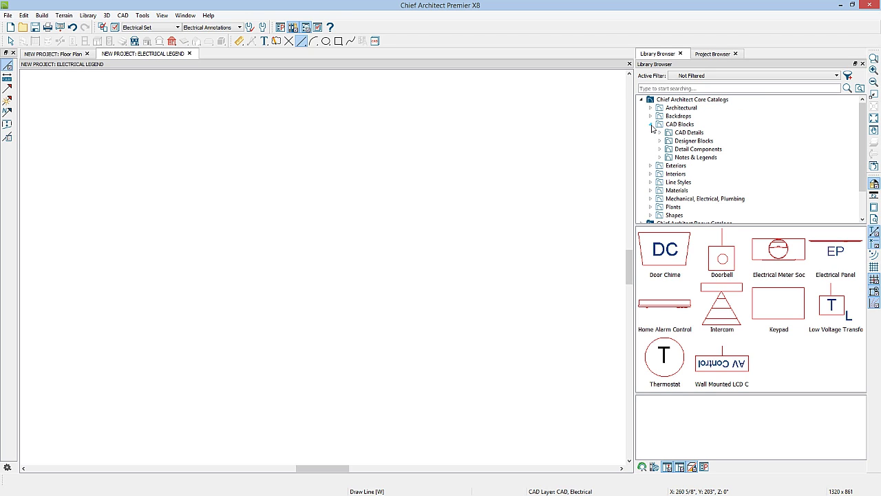
click(660, 158)
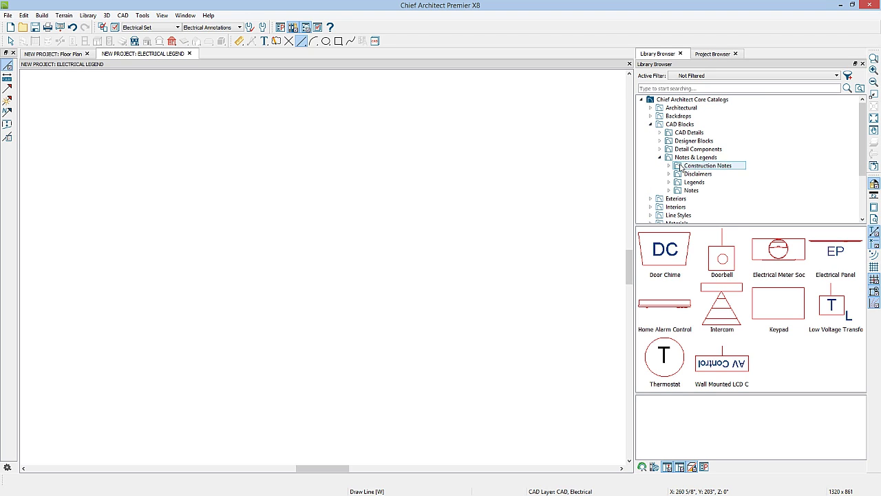
click(669, 182)
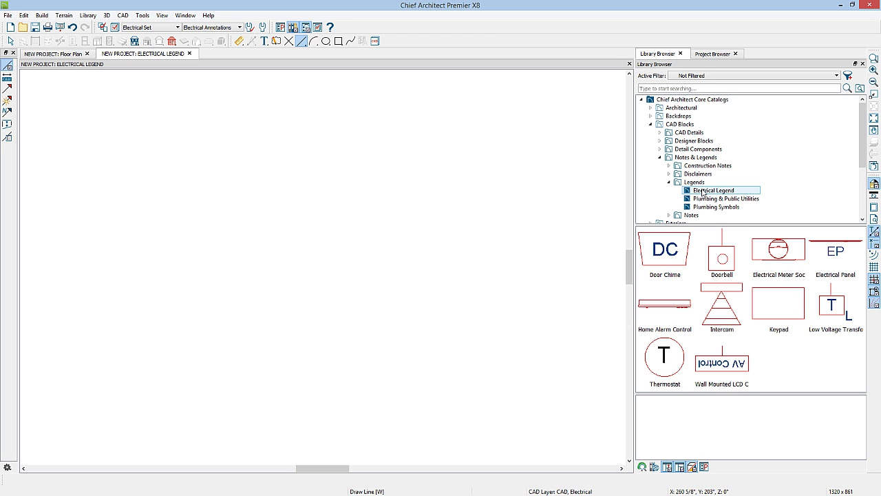
click(702, 192)
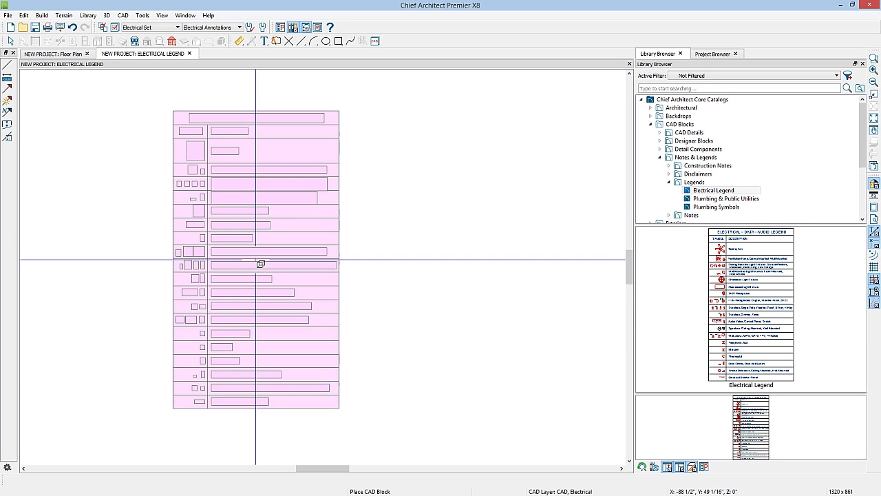
click(256, 261)
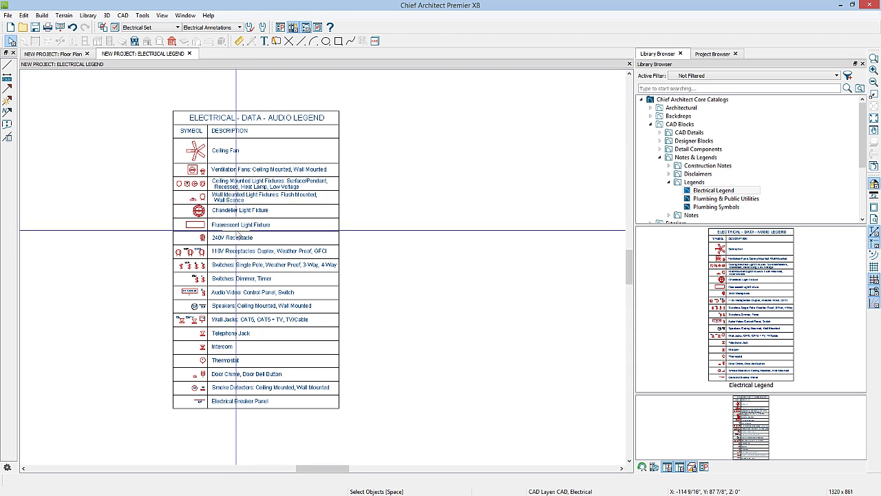
Explode the placed electrical legend block into separate CAD objects
click(237, 234)
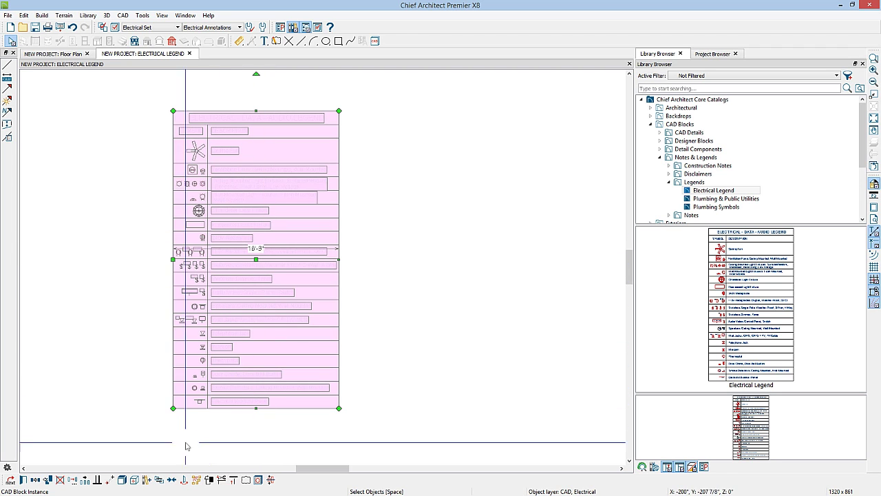
click(122, 482)
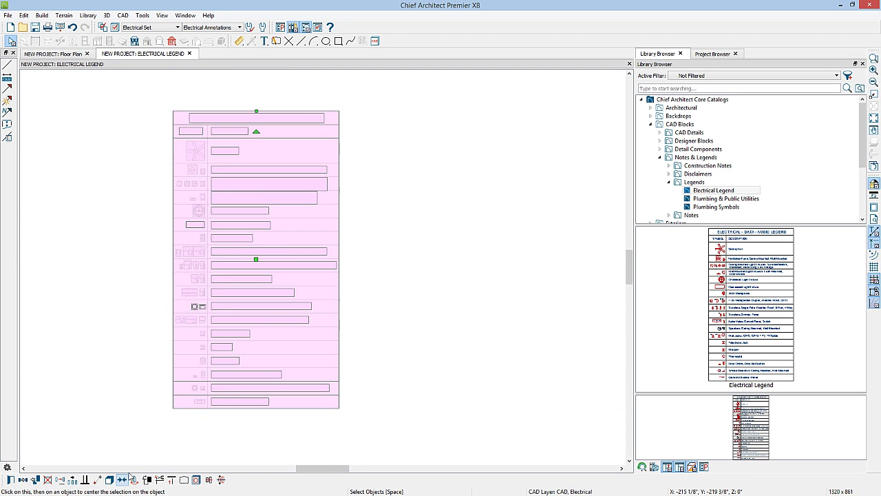
key(Delete)
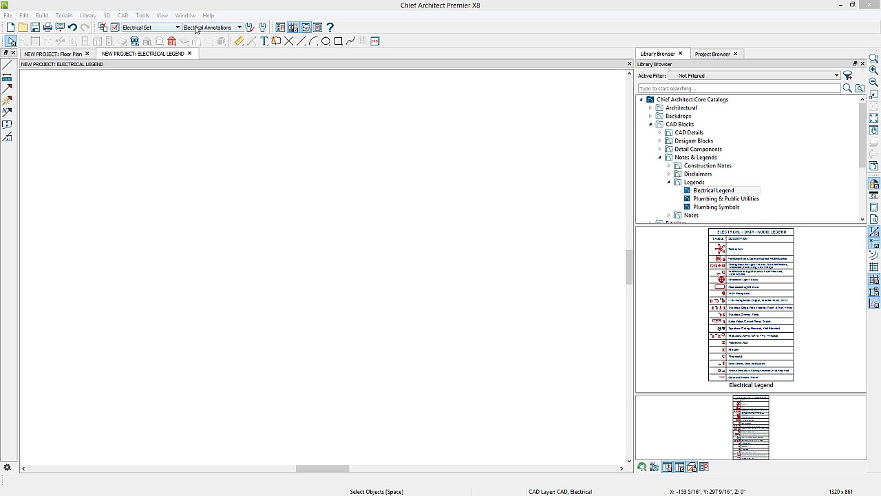
Set the legend detail to 1/4" Scale Annotations and the Default Set layers, and check that a single table line can be selected
click(196, 29)
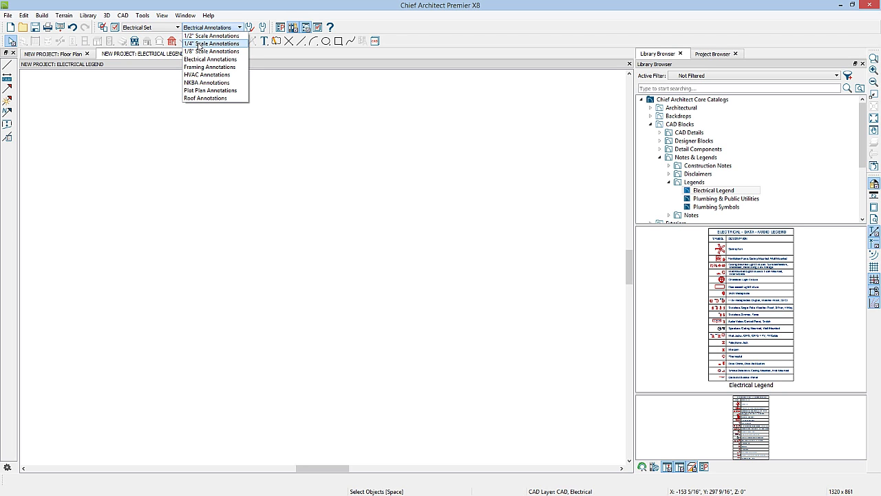
click(199, 45)
click(165, 28)
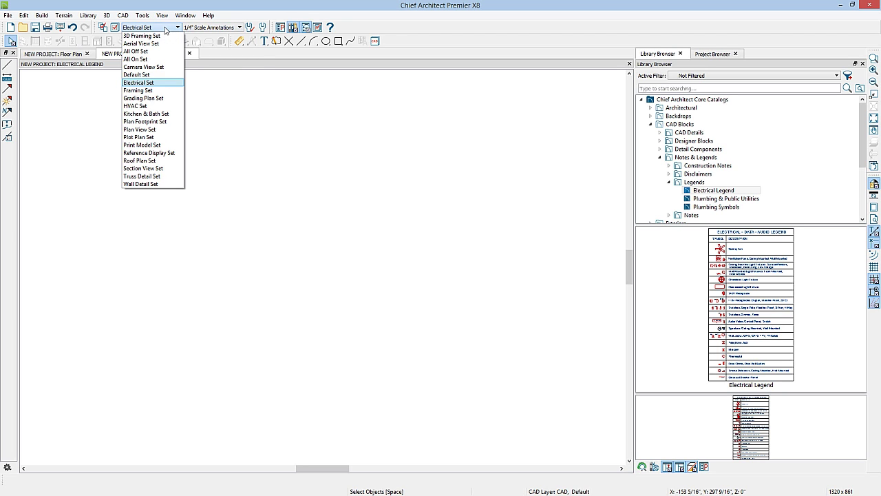
click(138, 75)
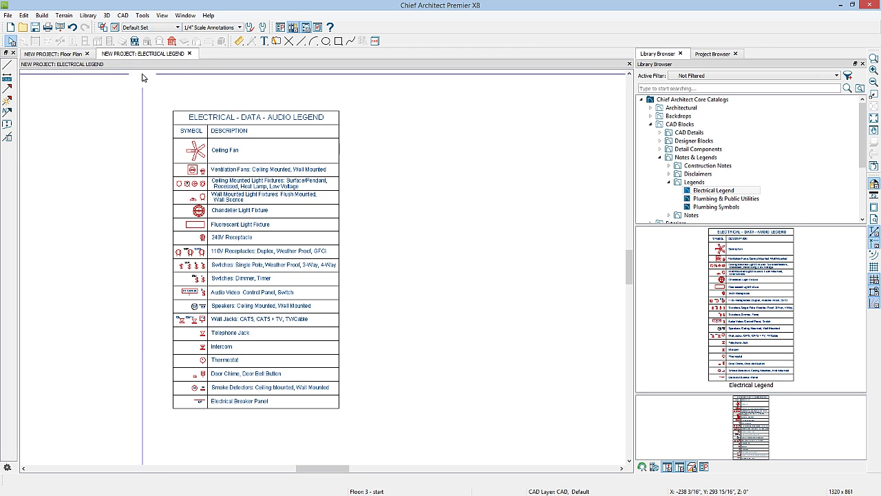
click(224, 149)
click(233, 138)
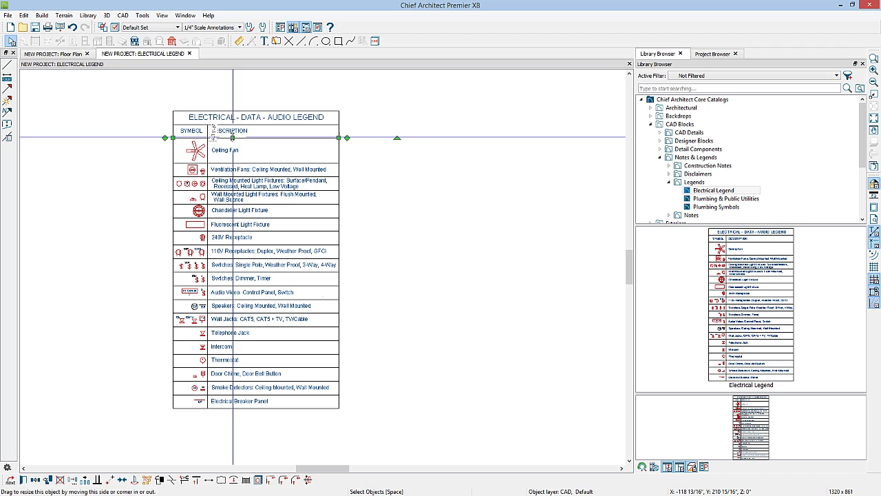
click(264, 108)
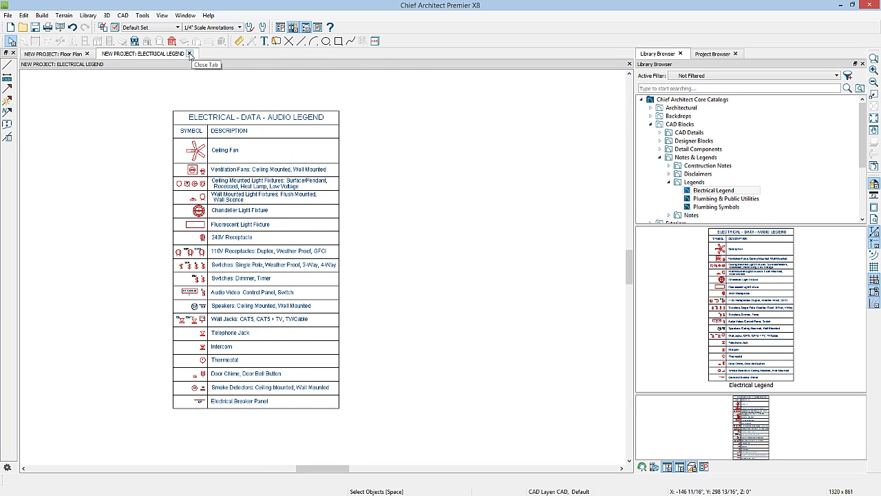
Close the ELECTRICAL LEGEND detail, reopen it from the project's CAD Details to view it, and return to the floor plan
click(190, 53)
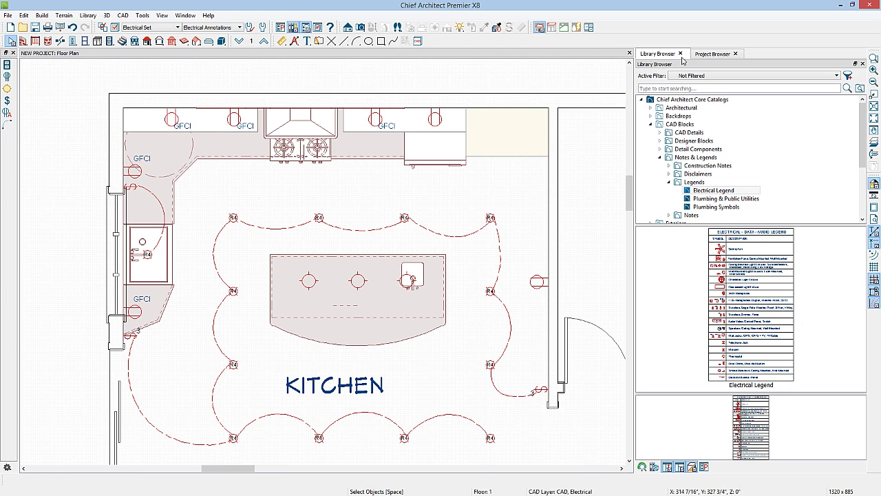
click(713, 55)
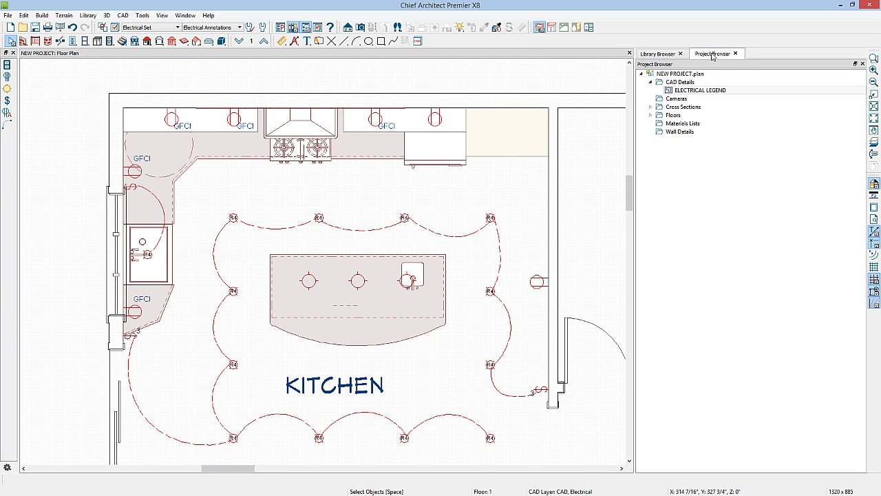
click(687, 92)
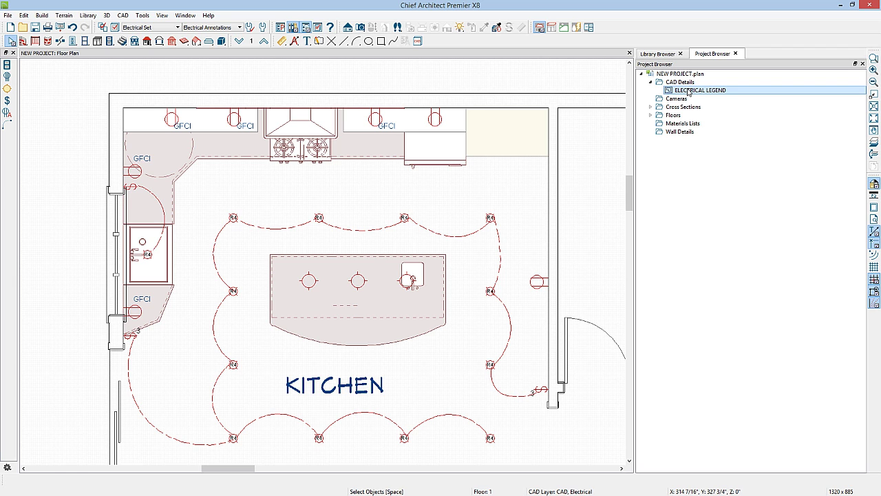
double_click(687, 92)
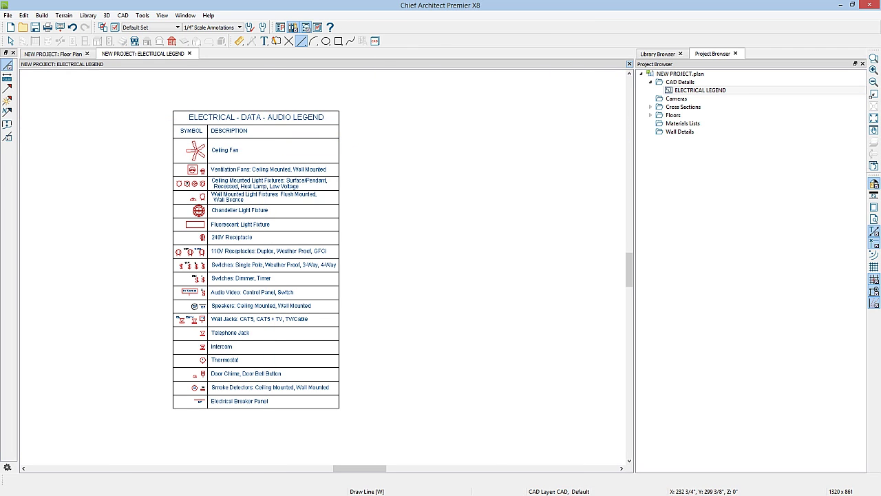
key(ctrl+w)
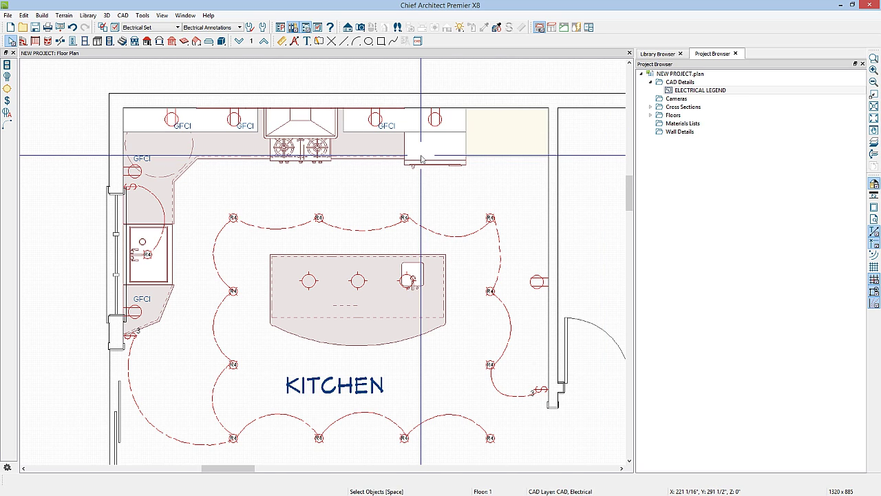
Close the Project Browser and Library Browser and fit the whole floor plan in the view
click(736, 54)
click(862, 54)
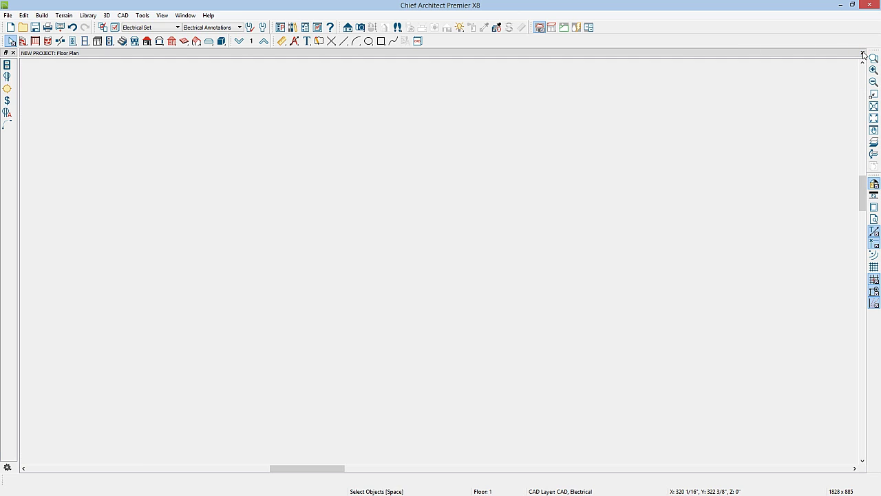
click(873, 107)
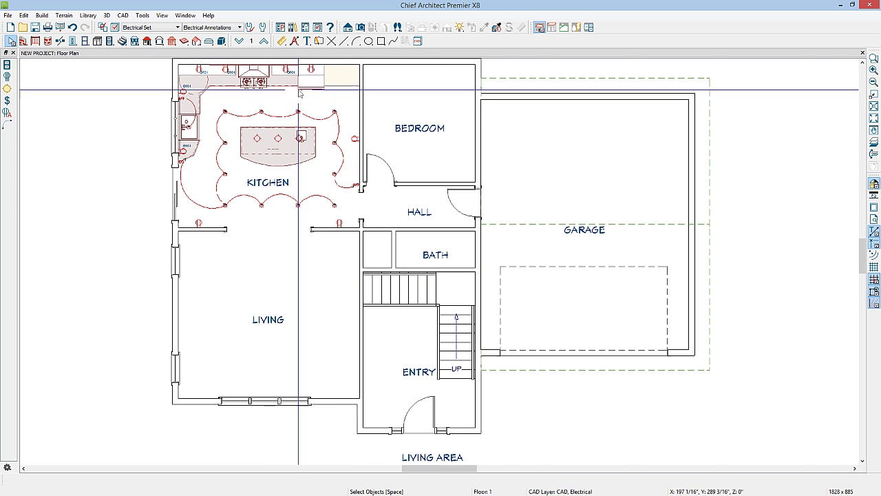
Switch the floor plan to Framing Annotations and check the active layer set
click(215, 27)
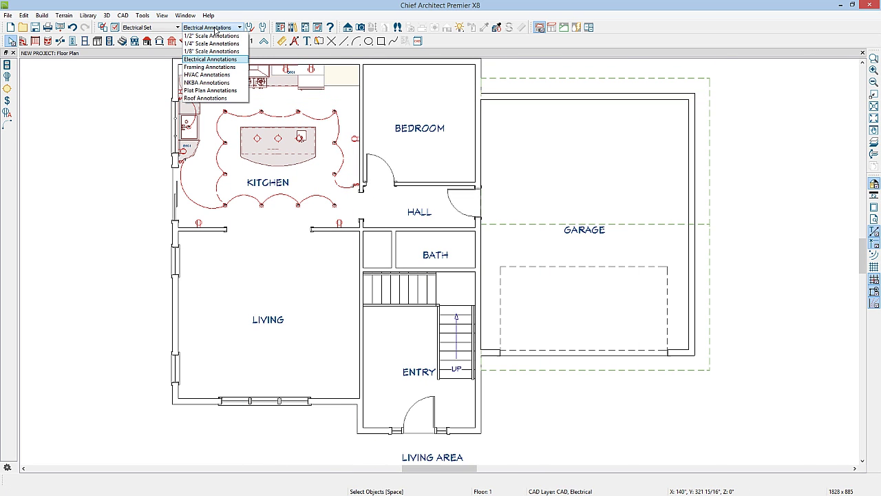
click(210, 66)
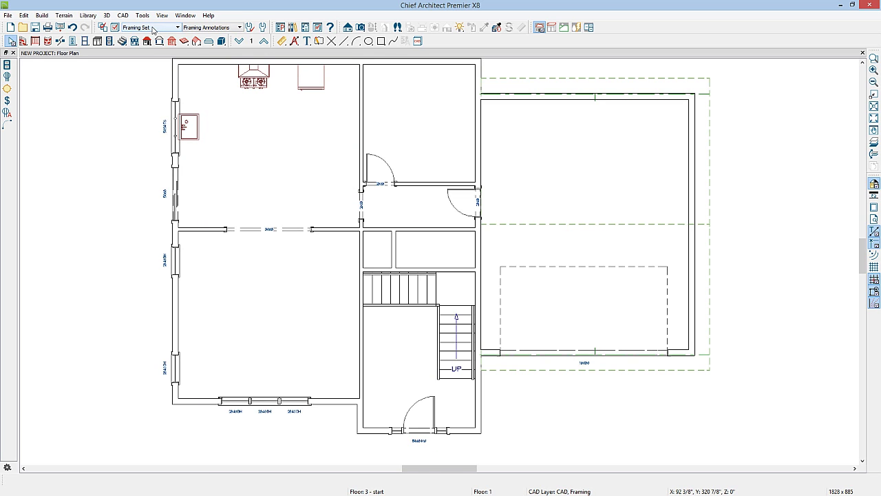
click(153, 29)
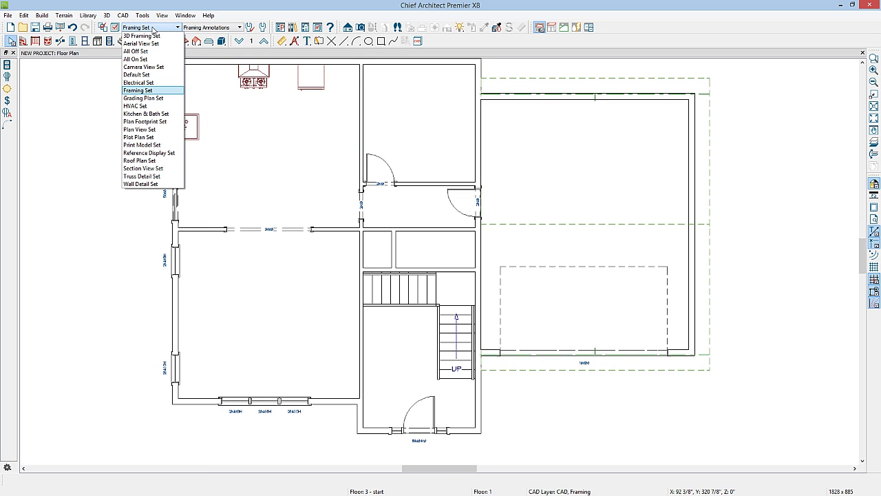
click(153, 28)
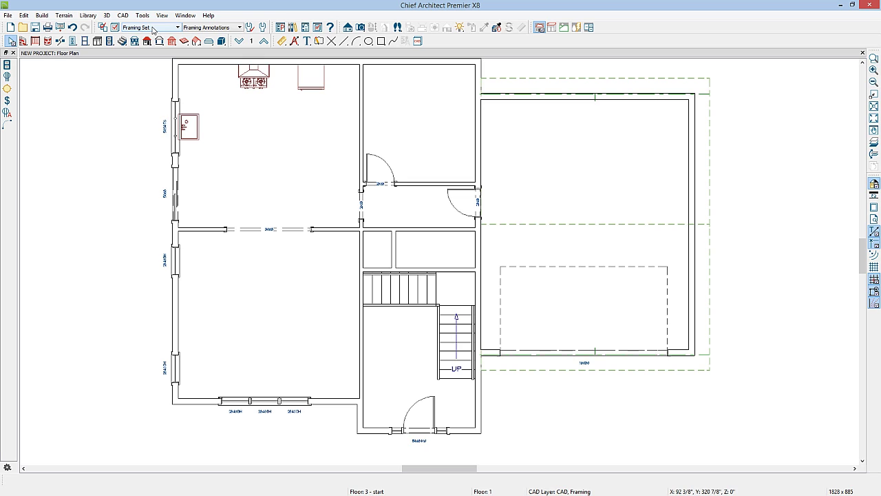